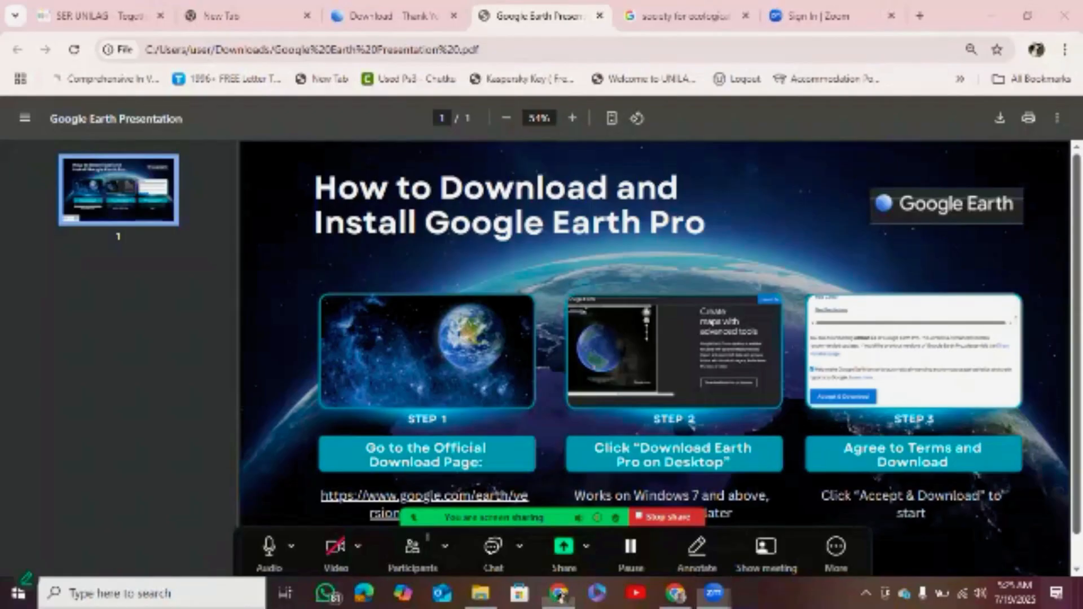
Follow the presentation's link to the Google Earth versions page, then accept the terms and download Google Earth Pro for desktop.
scroll(412, 276, "down", 1)
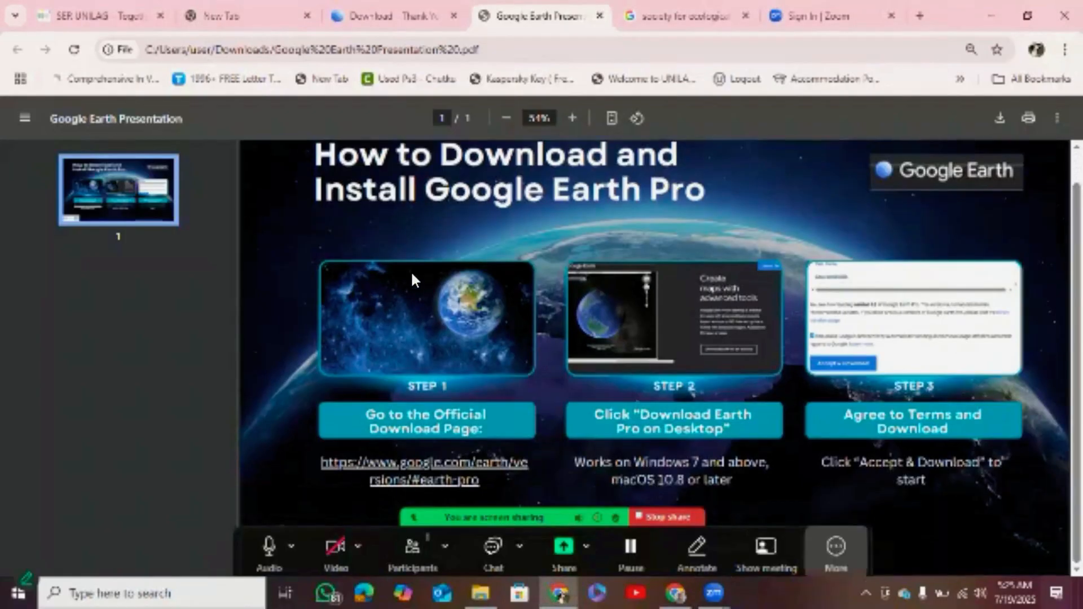
left_click(234, 249)
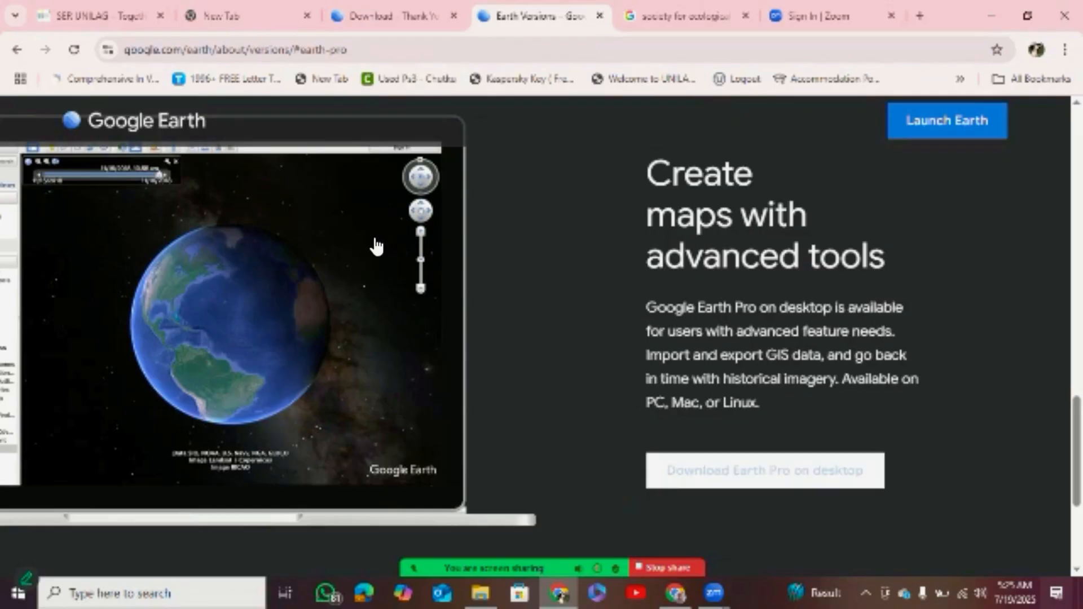
left_click(749, 470)
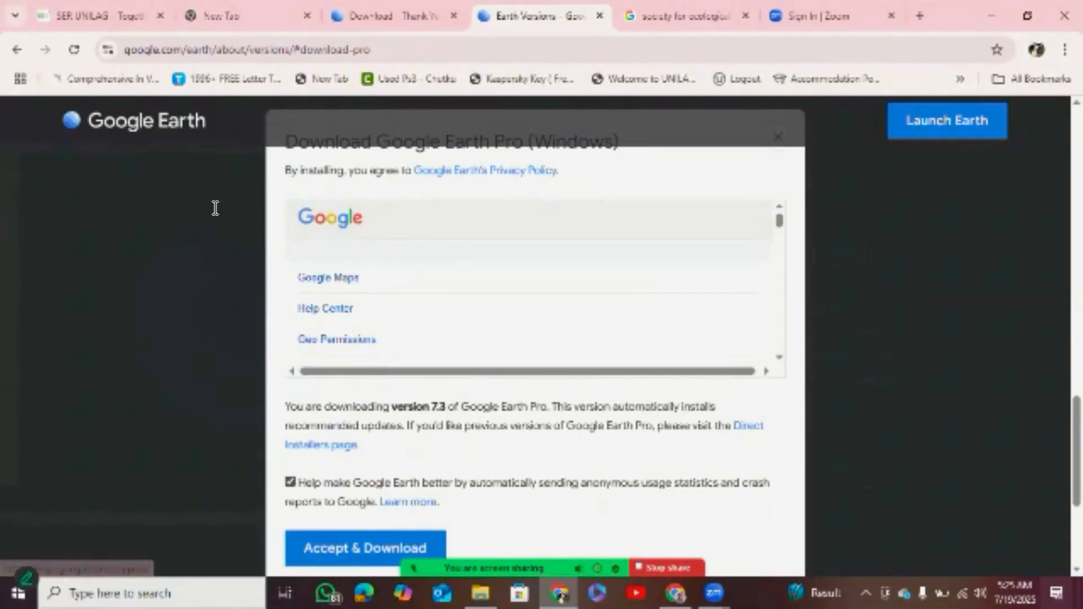
scroll(211, 178, "up", 2)
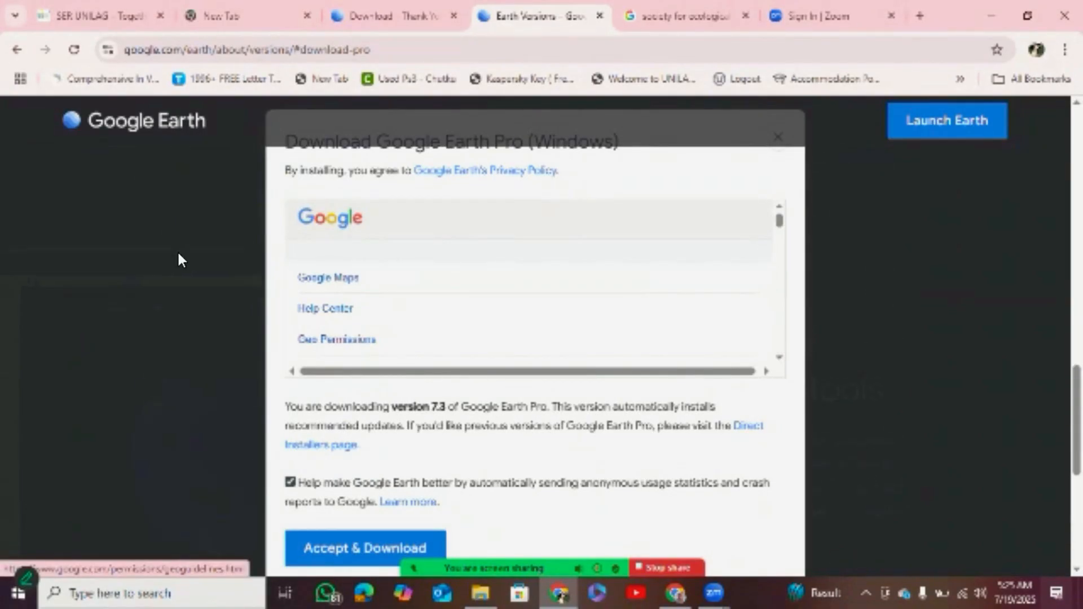
left_click(327, 548)
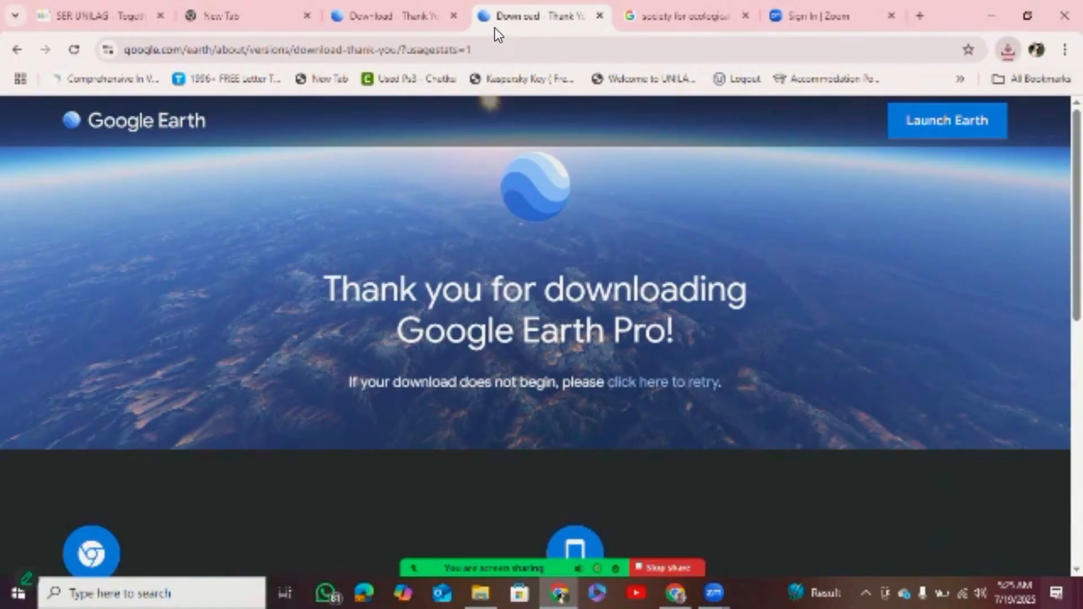
Open the downloaded GoogleEarthProSetup (1).exe from the browser's recent download history.
key("ctrl+j")
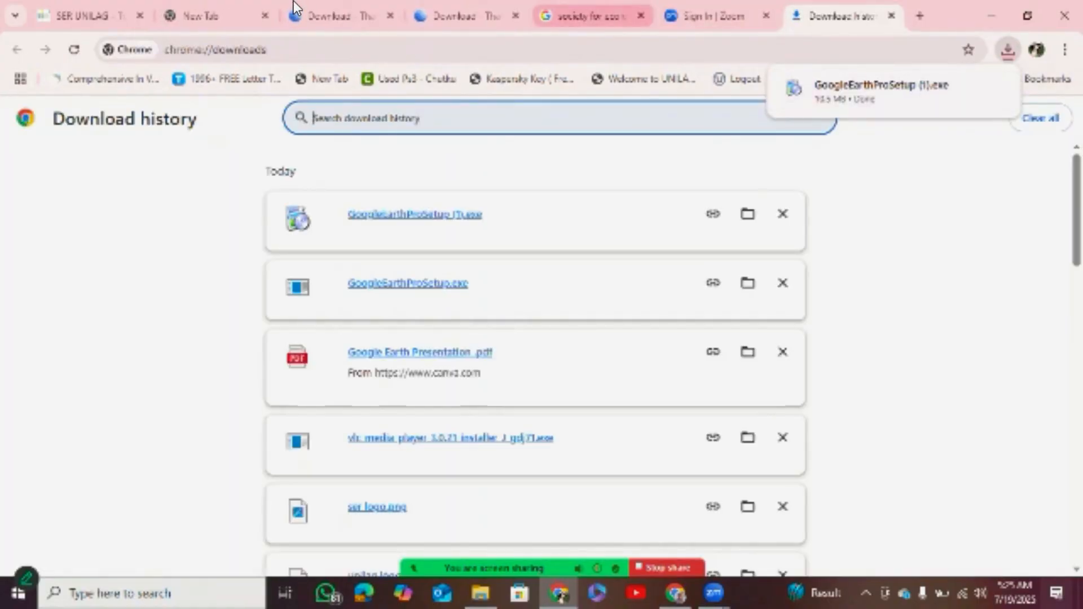
left_click(596, 16)
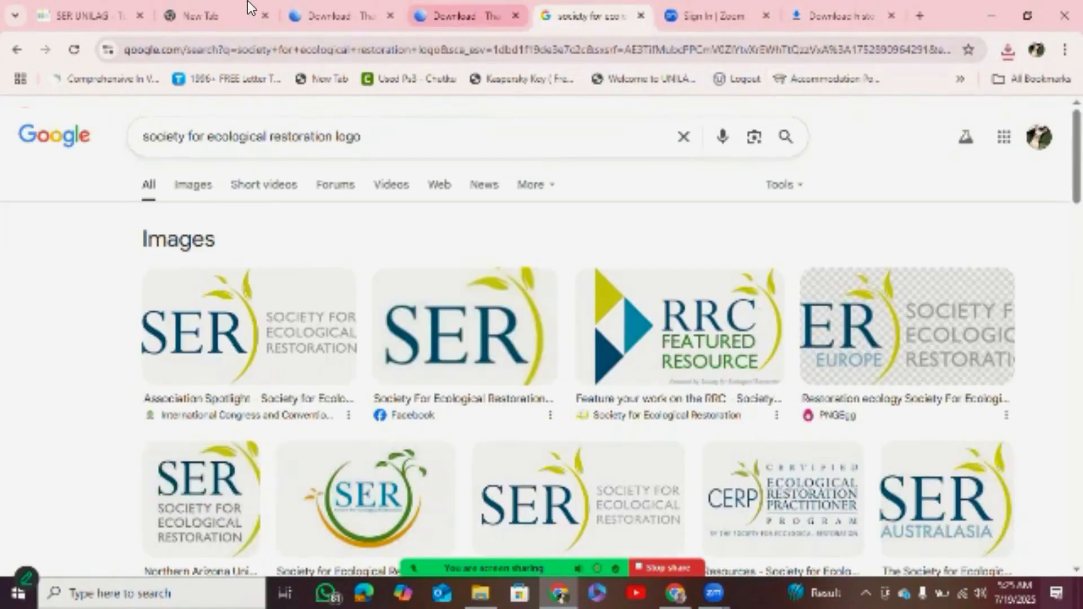
left_click(479, 16)
left_click(1008, 50)
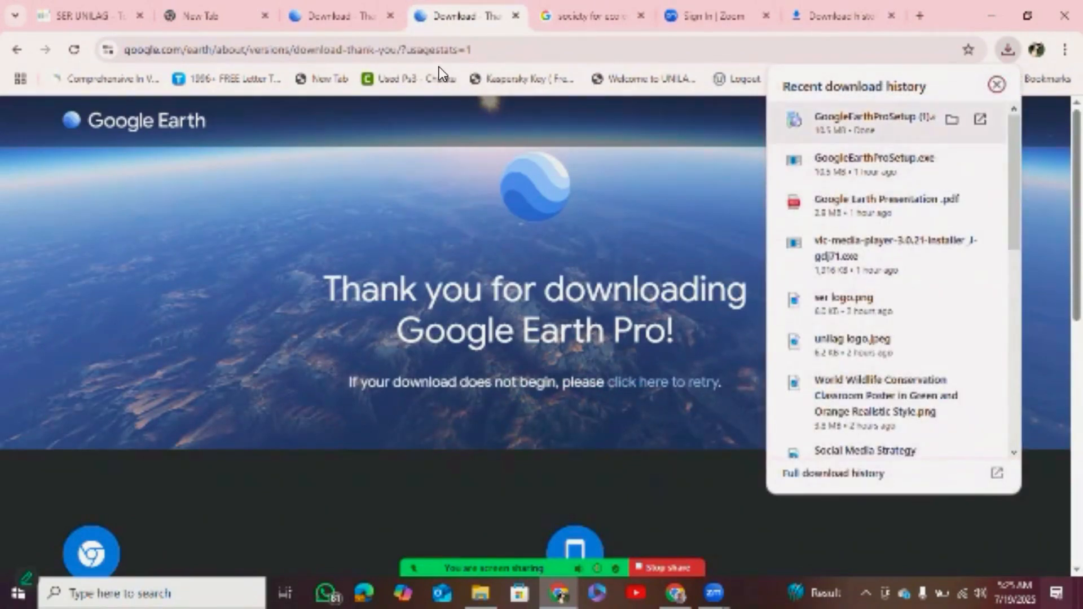
left_click(877, 133)
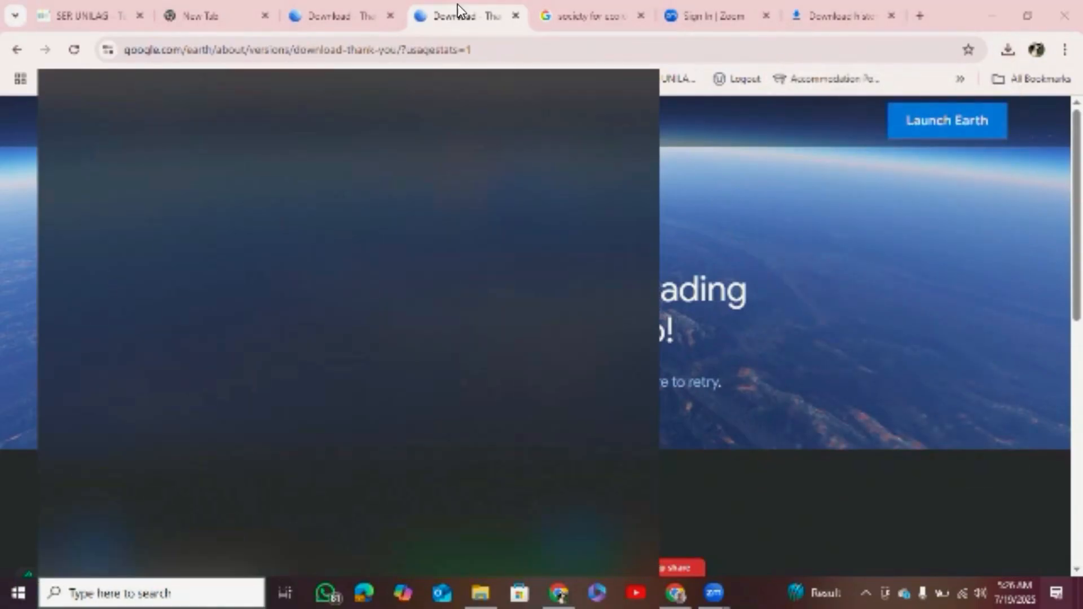
Show the desktop, search the computer for "google" and switch to Google Earth Pro.
left_click(493, 5)
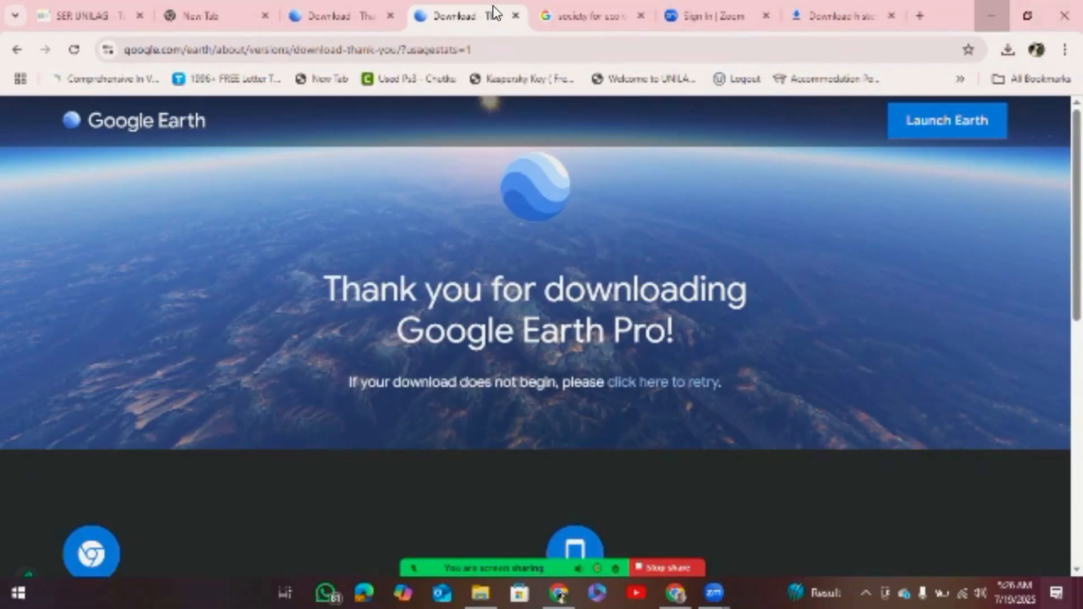
key("super+d")
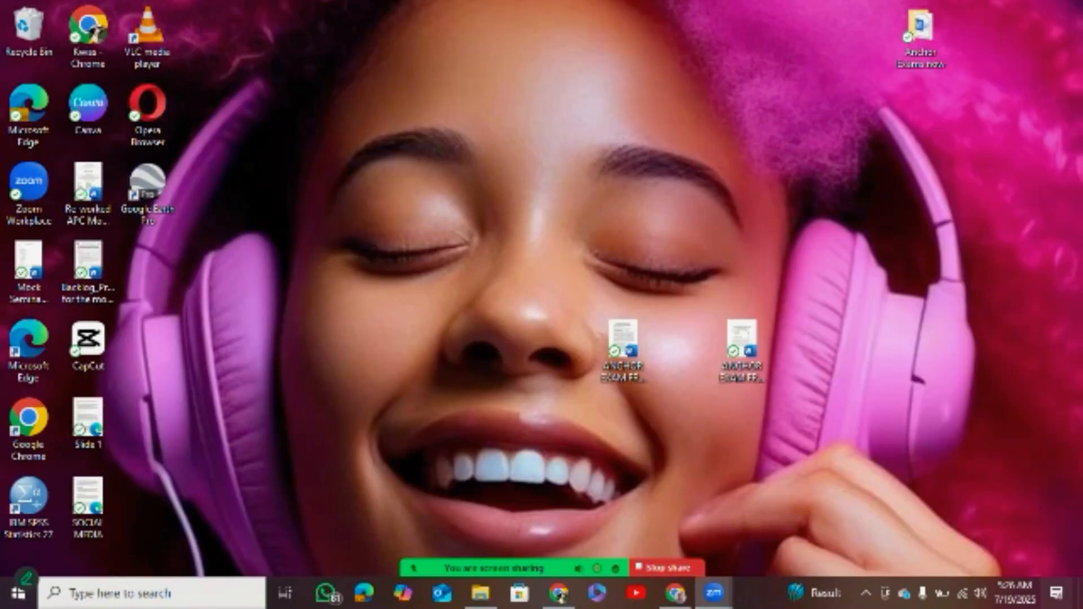
left_click(127, 593)
type("go")
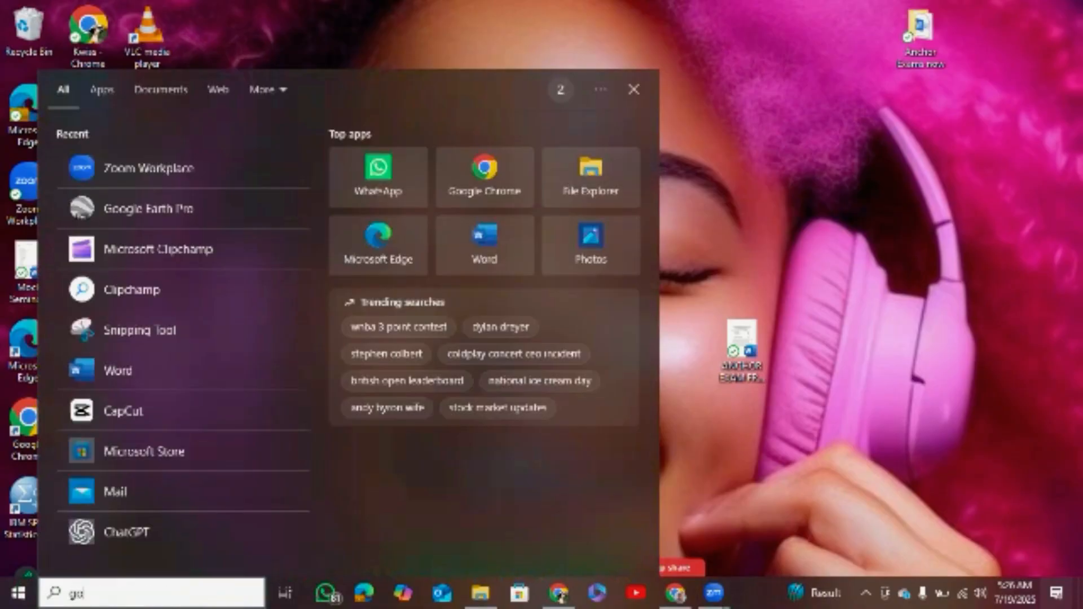
type("ogle")
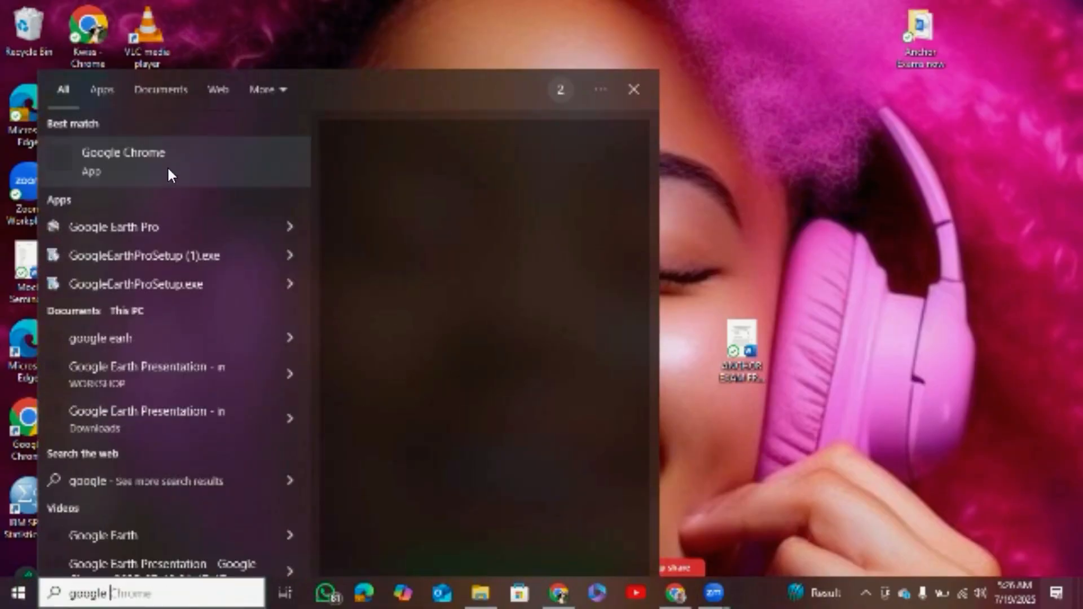
left_click(91, 44)
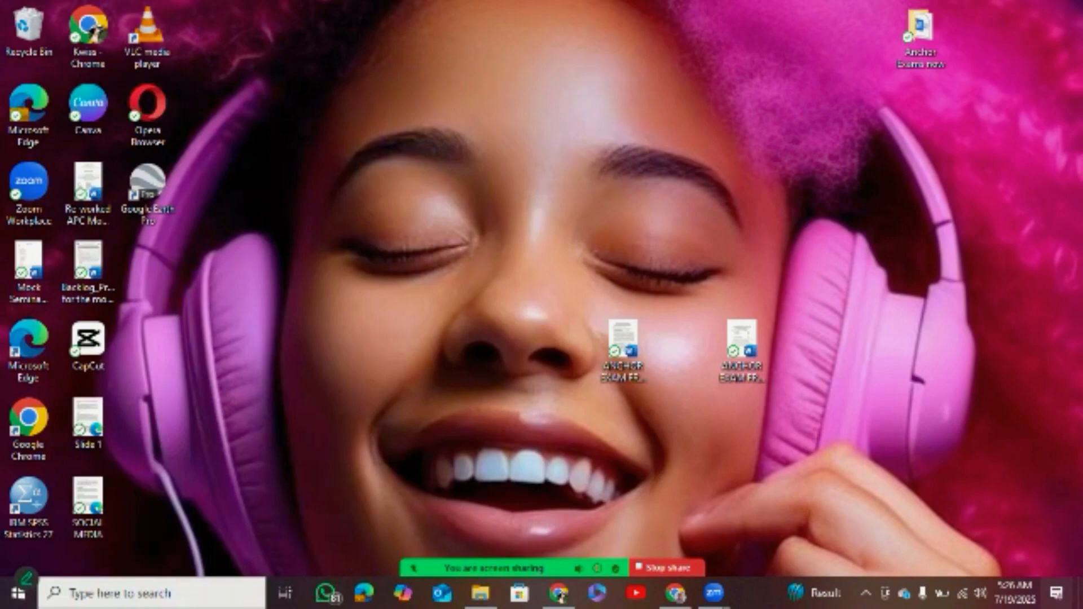
left_click(90, 594)
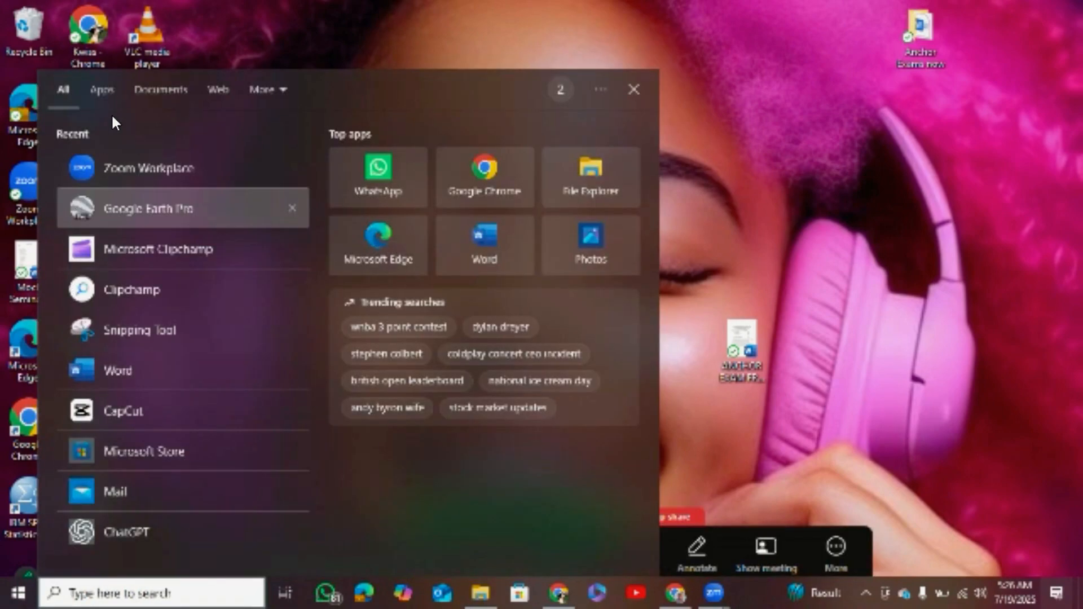
key("Escape")
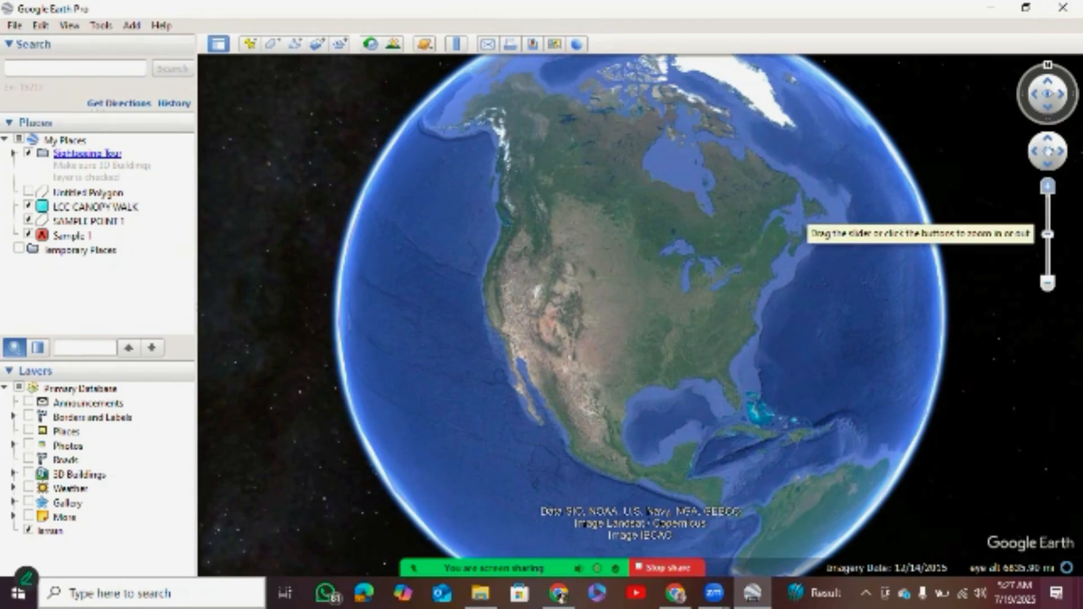
Zoom in on the globe over North America, rotate it with the compass ring and bring it back to north up.
left_click(1047, 187)
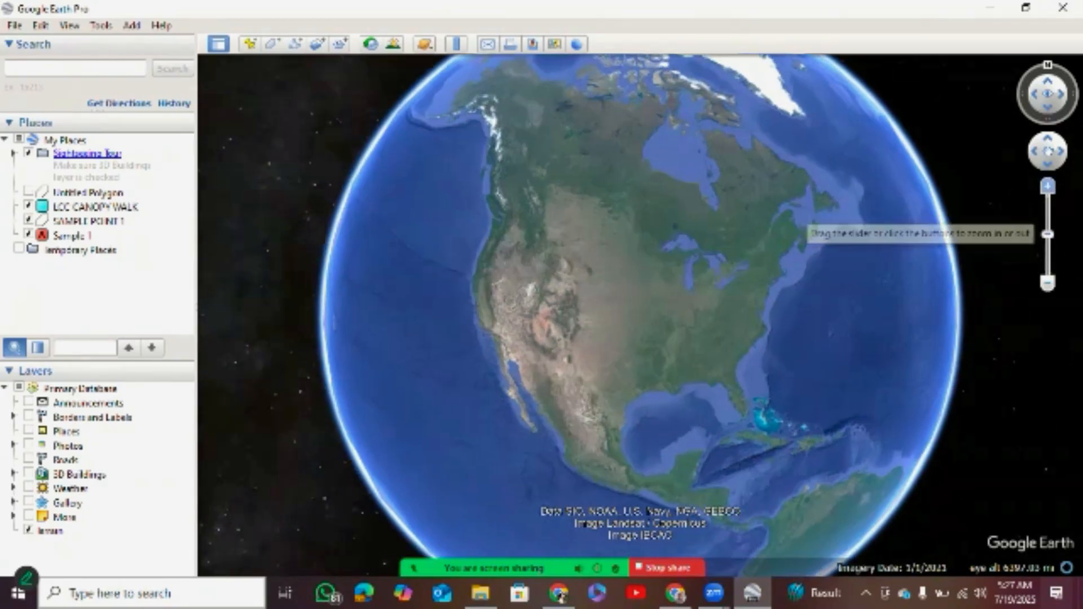
left_click(1047, 187)
scroll(639, 316, "down", 1)
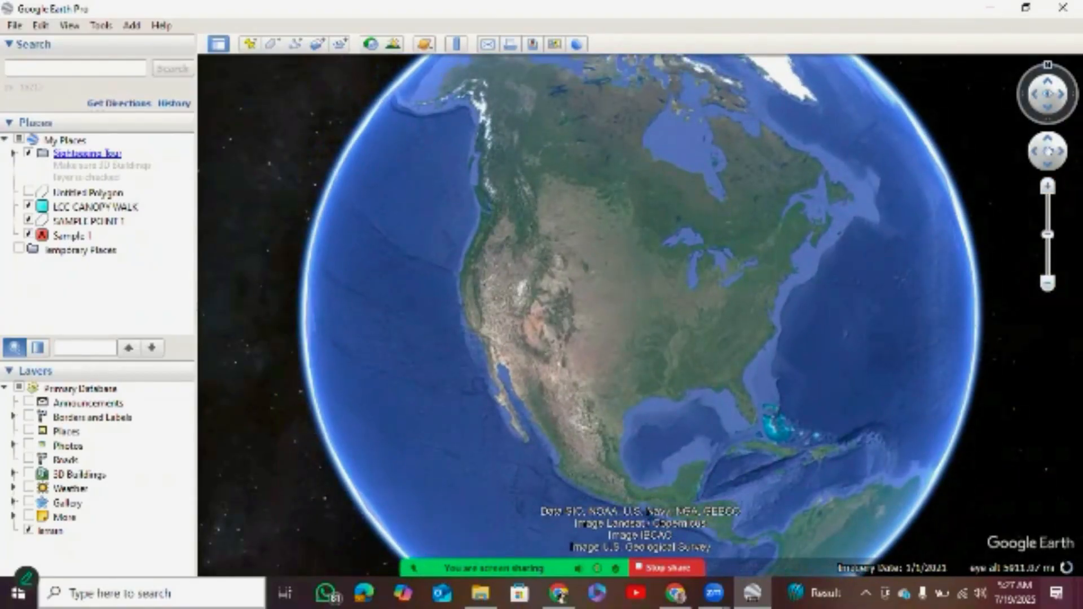
mouse_move(1048, 65)
left_mouse_down()
mouse_move(1022, 78)
mouse_move(1020, 102)
left_mouse_up()
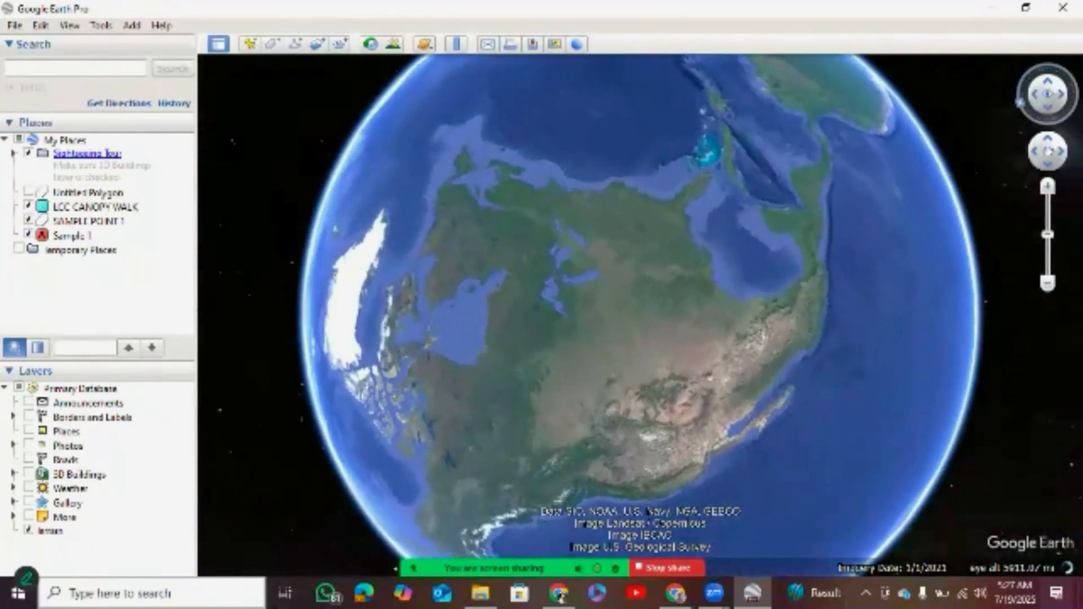
left_click(1019, 102)
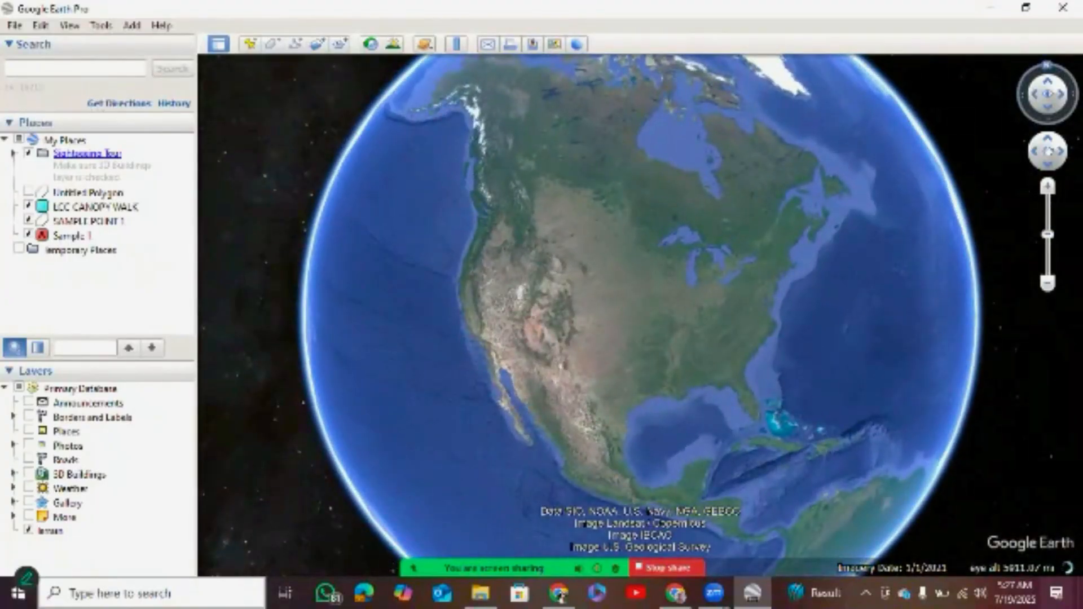
mouse_move(1047, 65)
left_mouse_down()
mouse_move(1020, 101)
mouse_move(1033, 68)
mouse_move(1049, 64)
left_mouse_up()
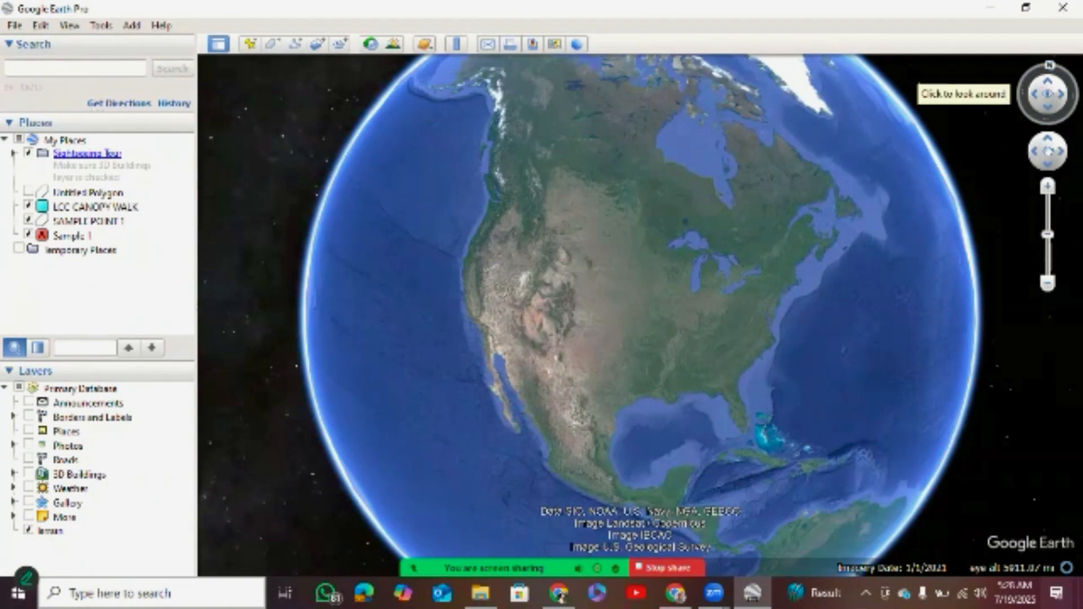
mouse_move(1050, 65)
left_mouse_down()
mouse_move(1076, 95)
mouse_move(1065, 72)
mouse_move(1034, 69)
mouse_move(1061, 65)
left_mouse_up()
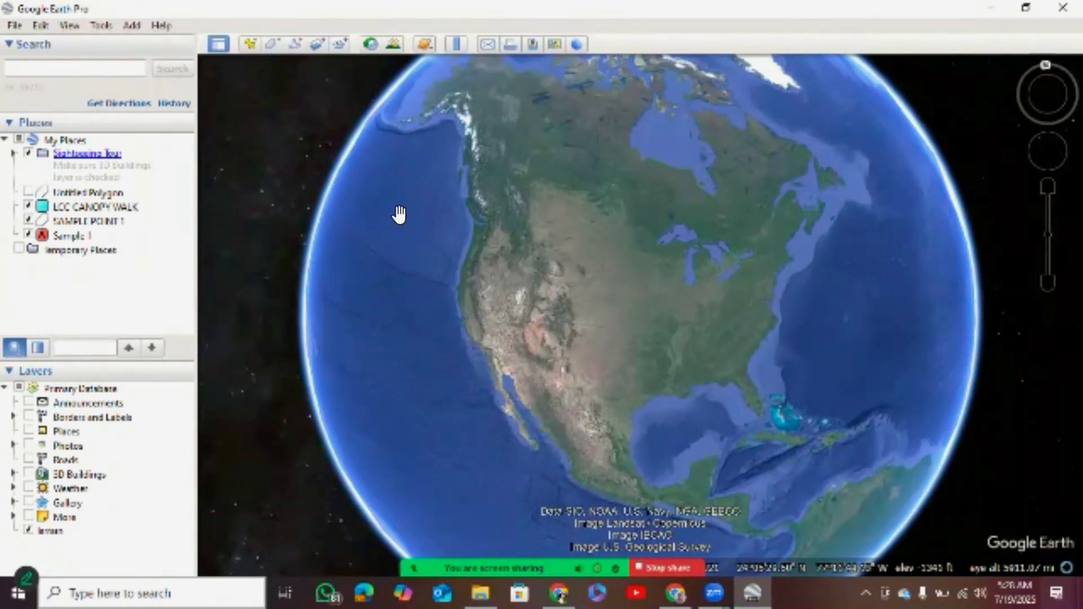
Pan the globe west and back east with the move joystick.
mouse_move(1048, 151)
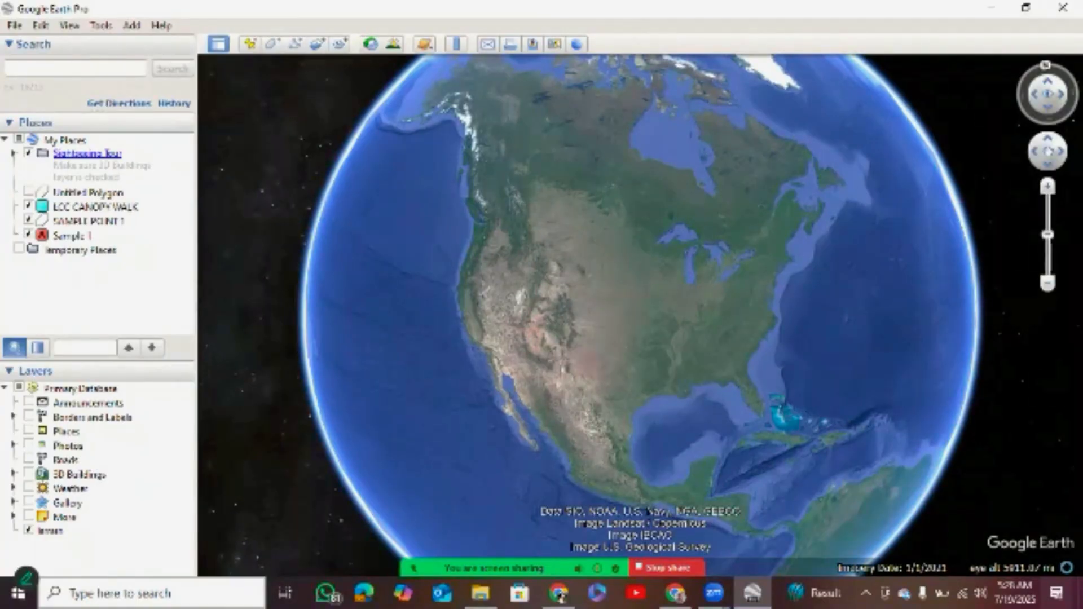
left_click(1035, 151)
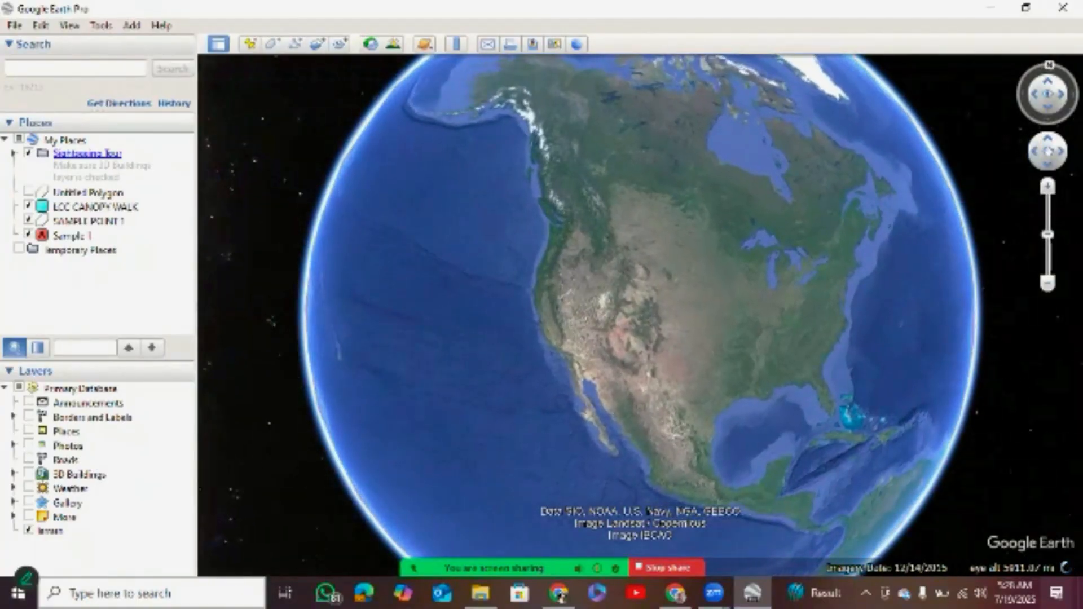
left_click(1060, 151)
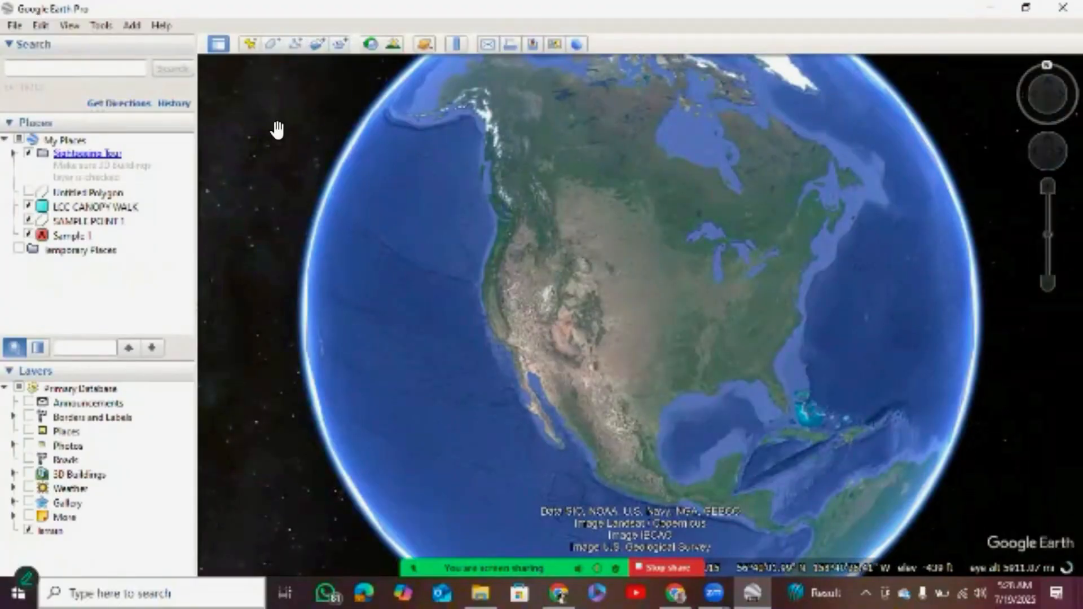
Delete Untitled Polygon, LCC CANOPY WALK, SAMPLE POINT 1 and Sample 1 from My Places.
left_click(28, 192)
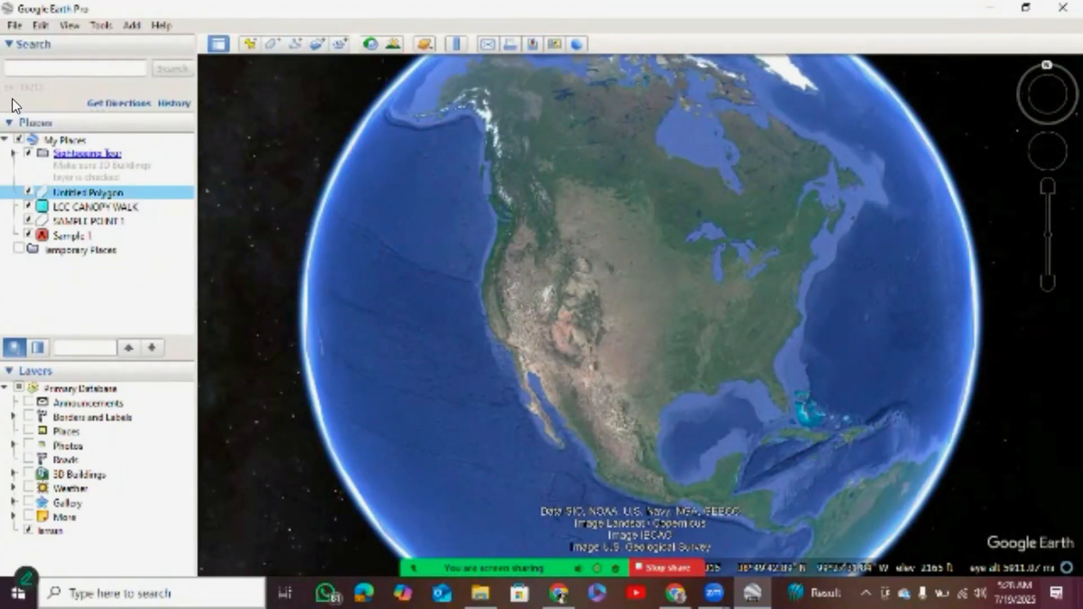
key("Delete")
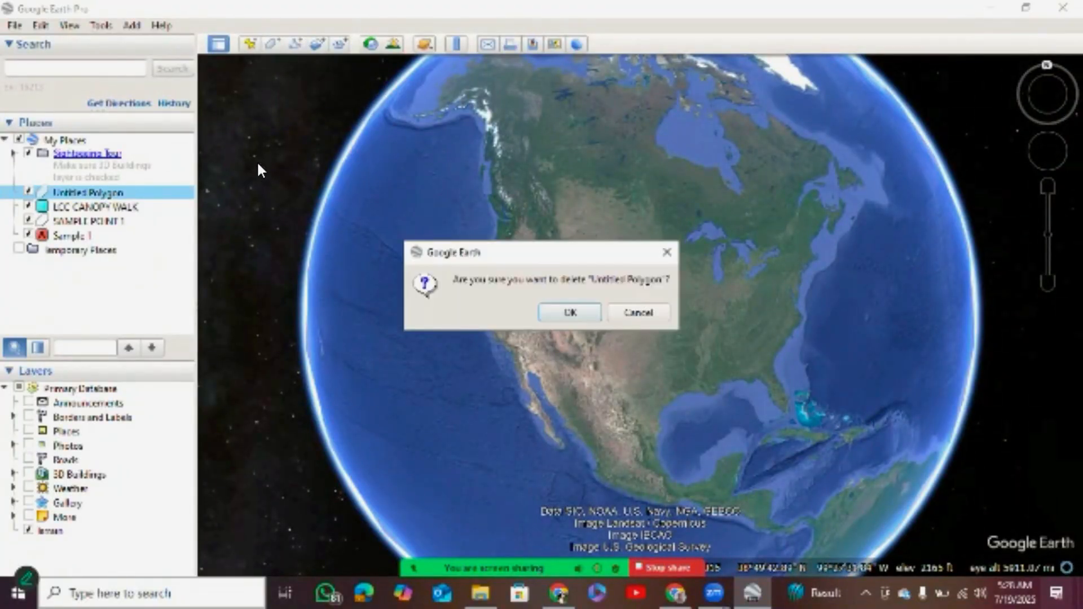
key("Return")
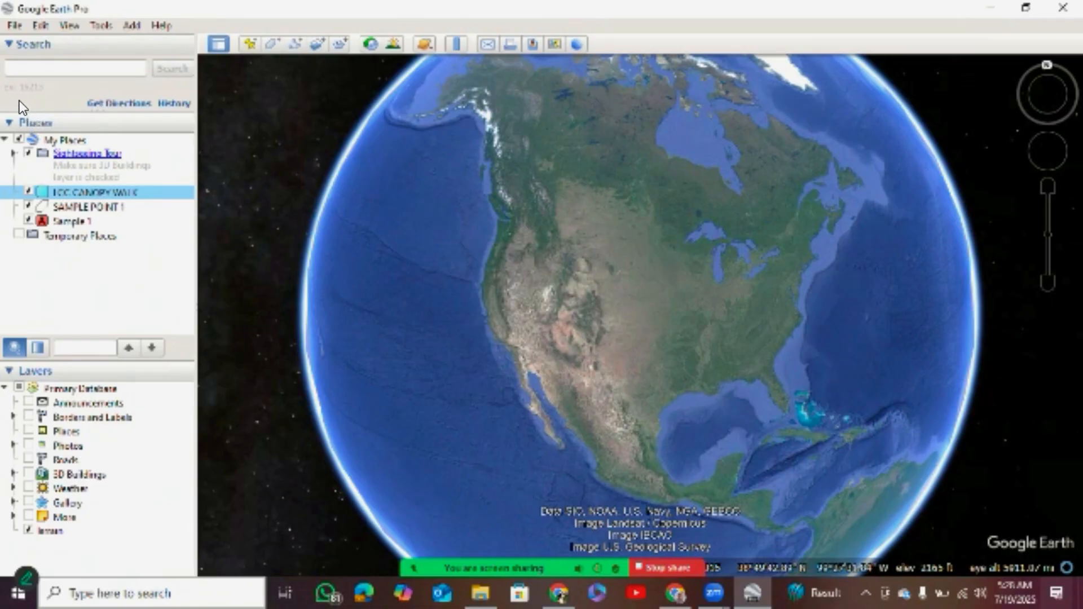
key("Delete")
key("Return")
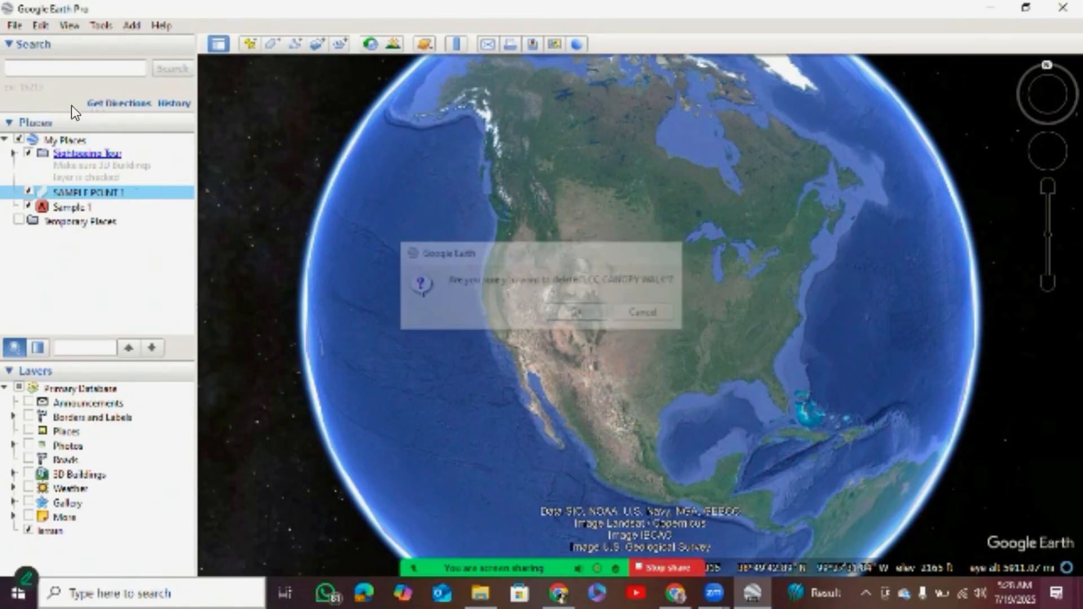
key("Delete")
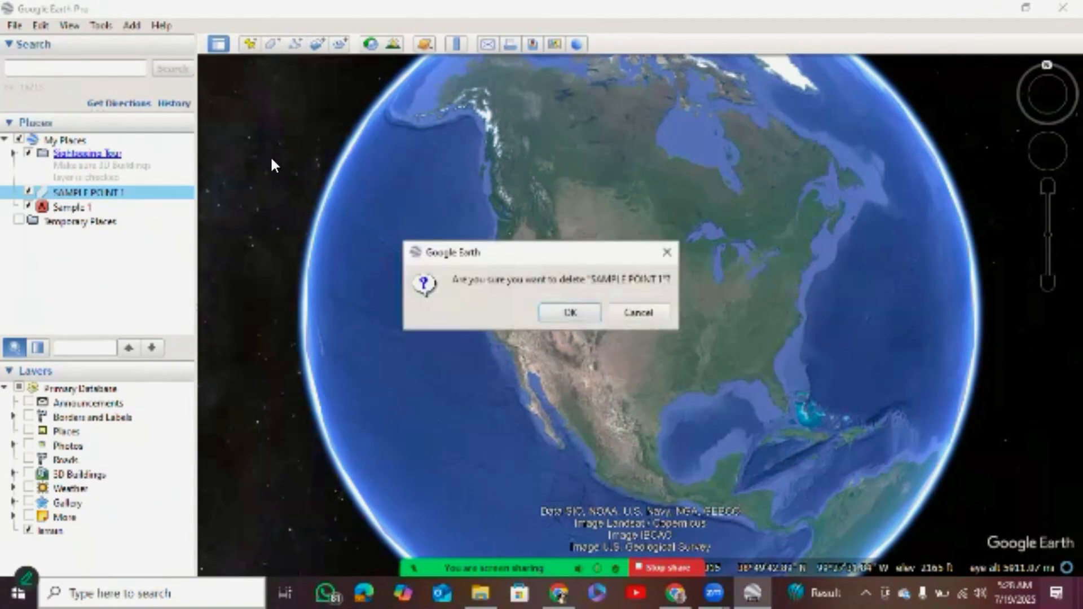
key("Return")
key("Delete")
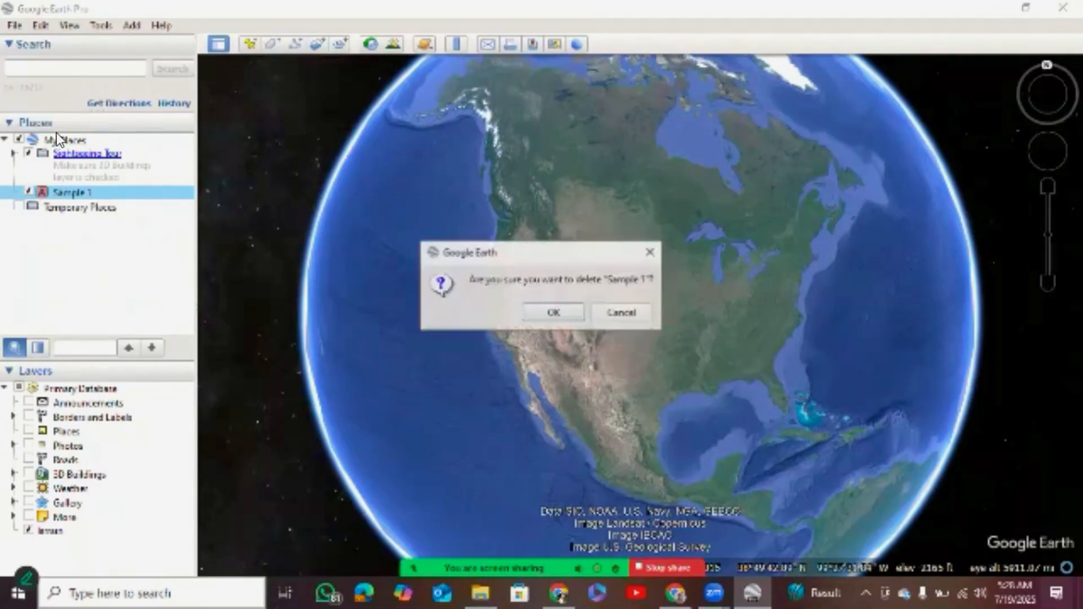
key("Return")
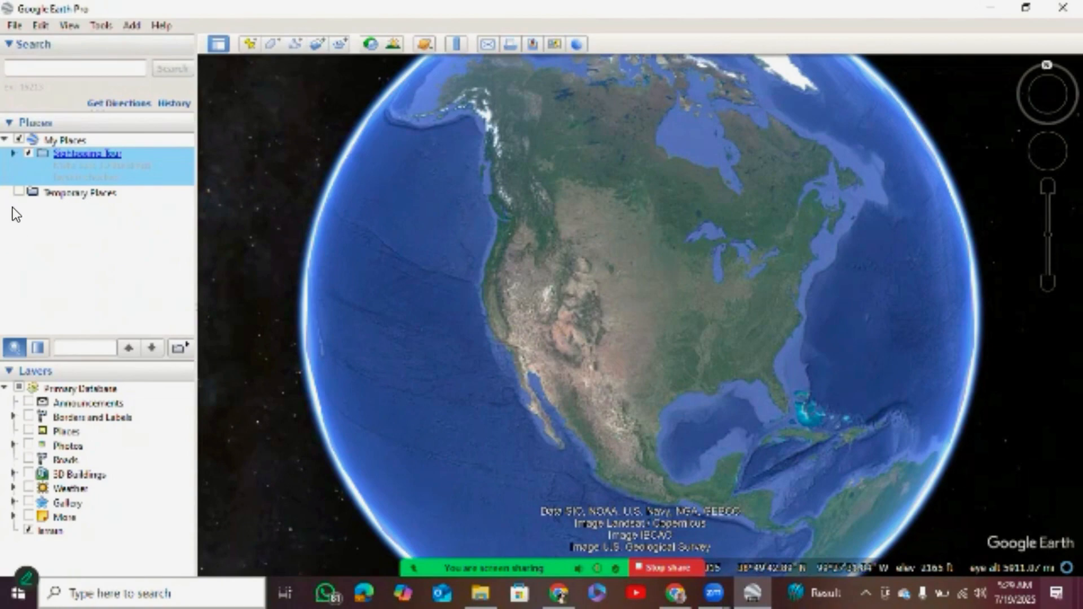
Turn on the Borders and Labels, Places, Roads, 3D Buildings and Weather layers.
left_click(28, 416)
left_click(28, 430)
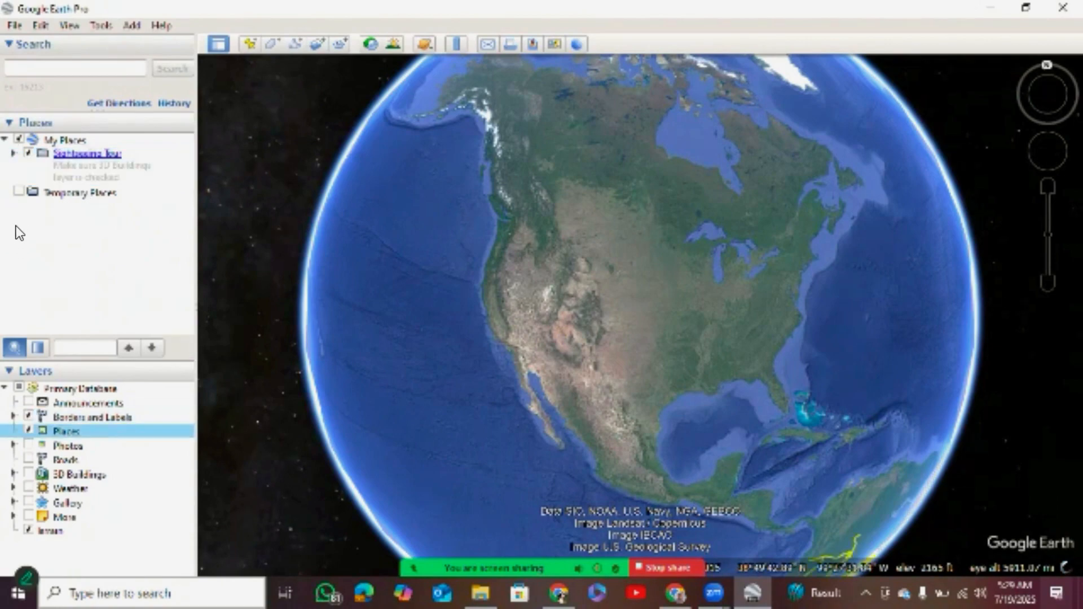
left_click(28, 460)
left_click(28, 473)
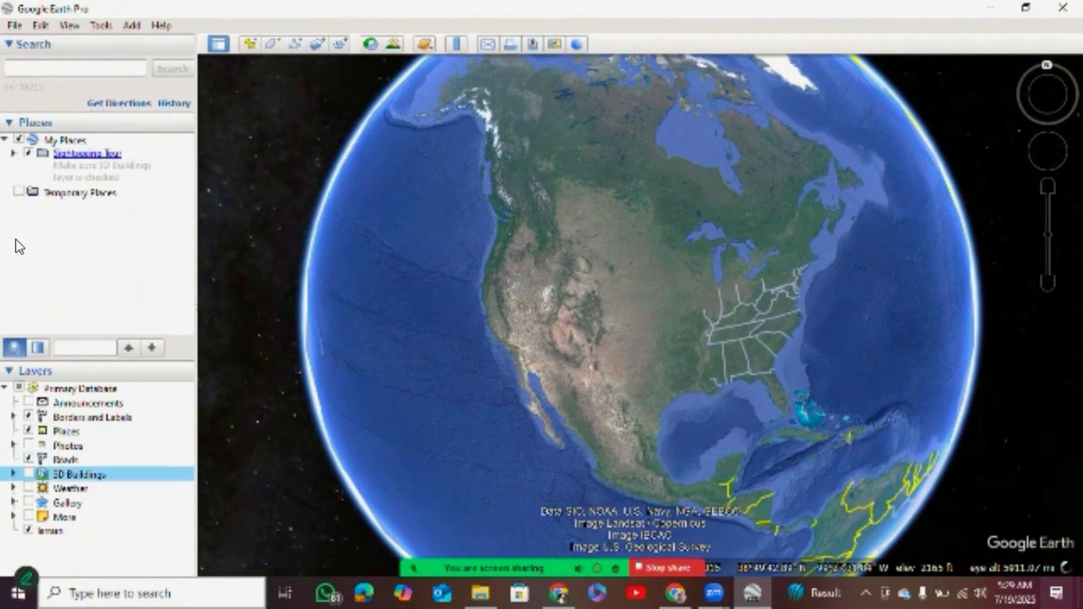
left_click(28, 488)
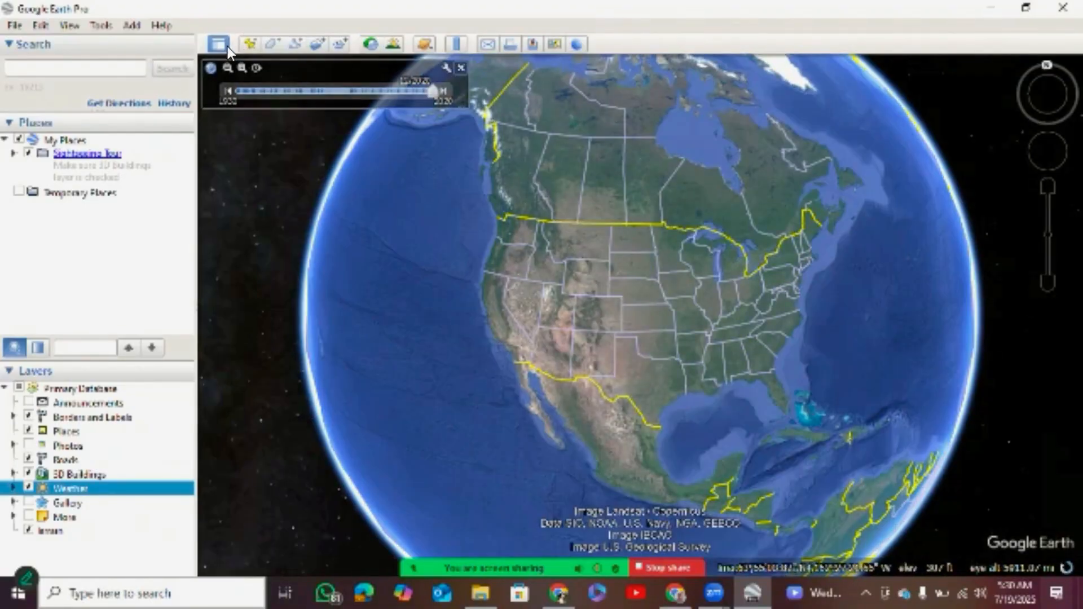
Search for Nigerian Conservation Foundation and fly to that place.
left_click(28, 63)
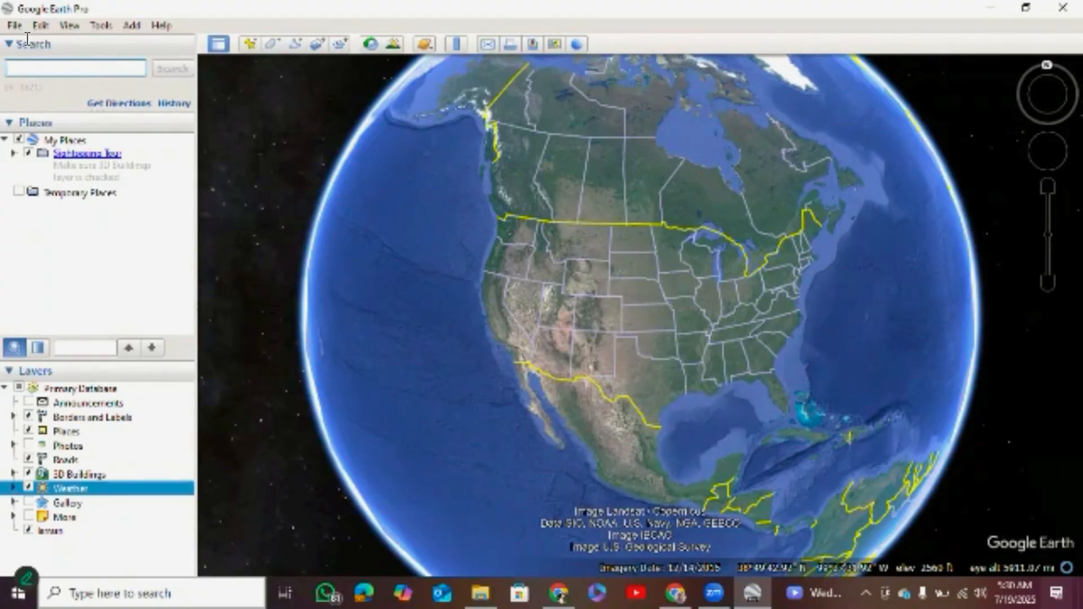
type("a")
key("BackSpace")
type("Ngoron")
type(" Conser")
type("v")
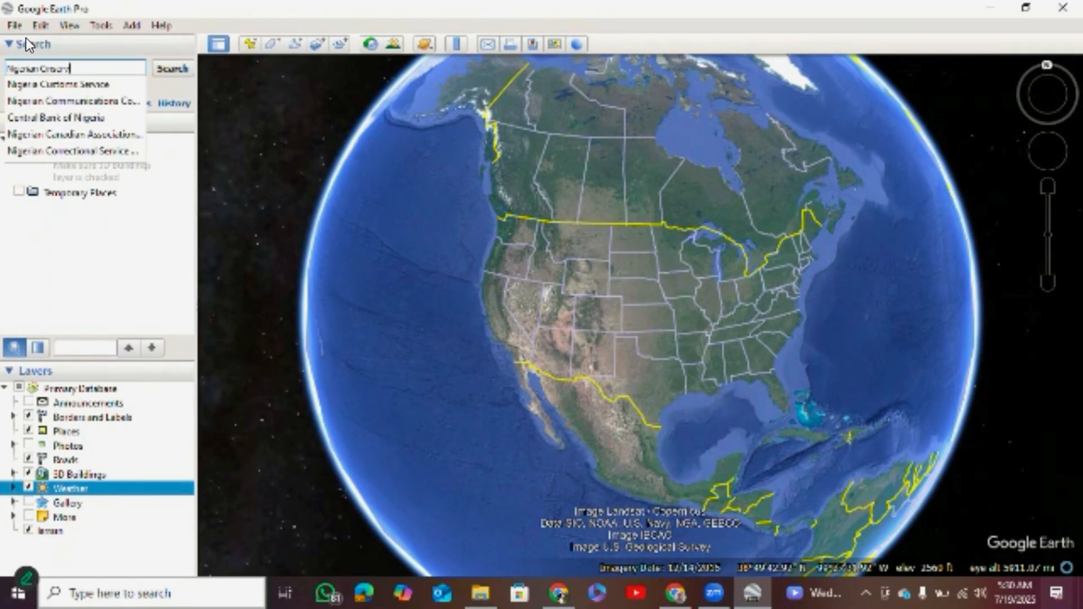
type("ation")
key("BackSpace")
type("Founda")
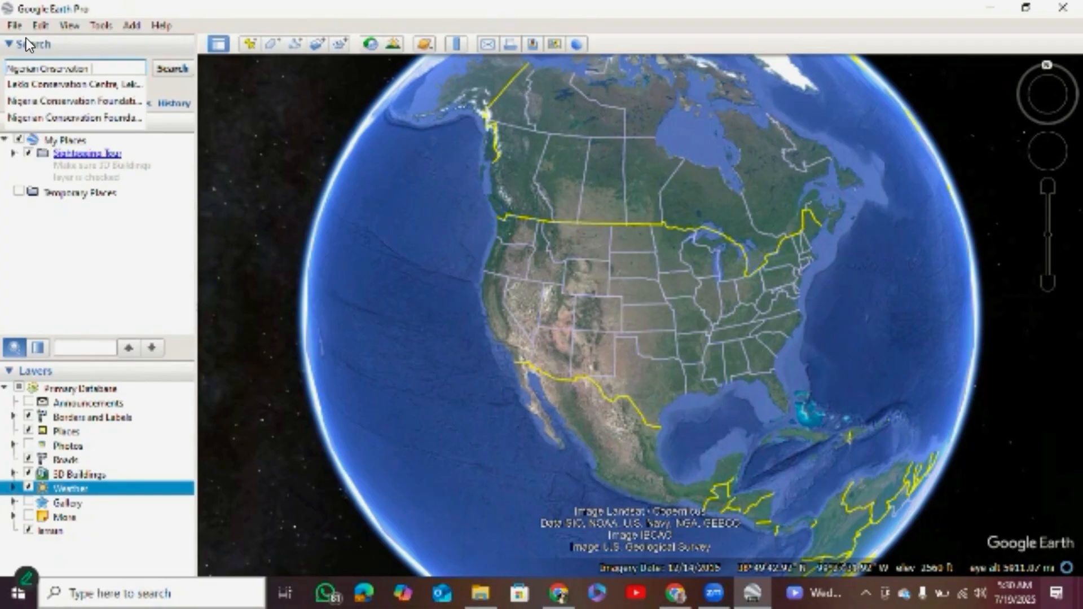
type("tio")
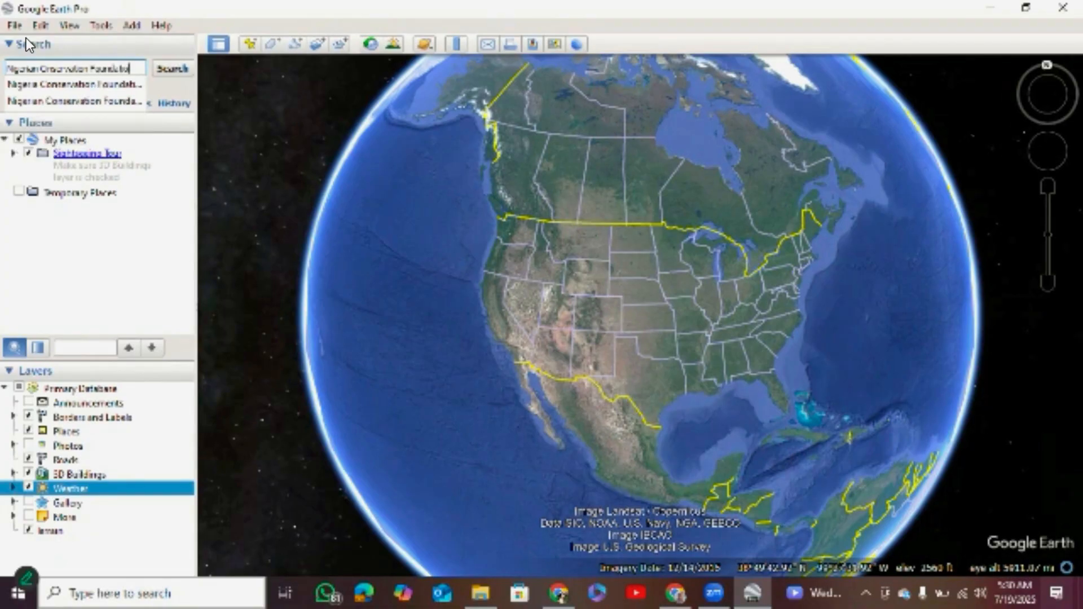
type("n")
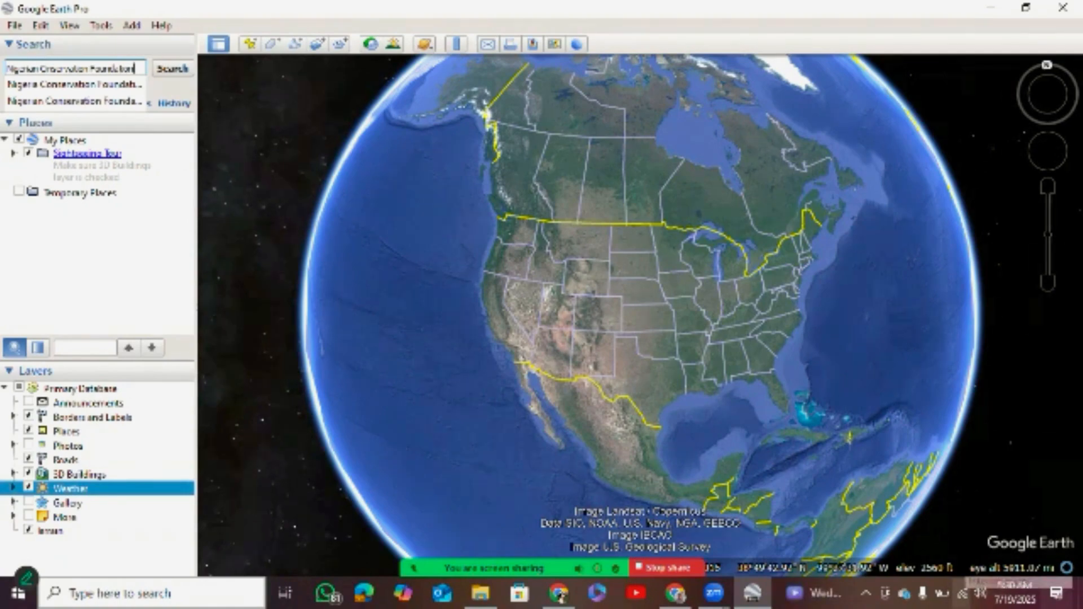
key("Return")
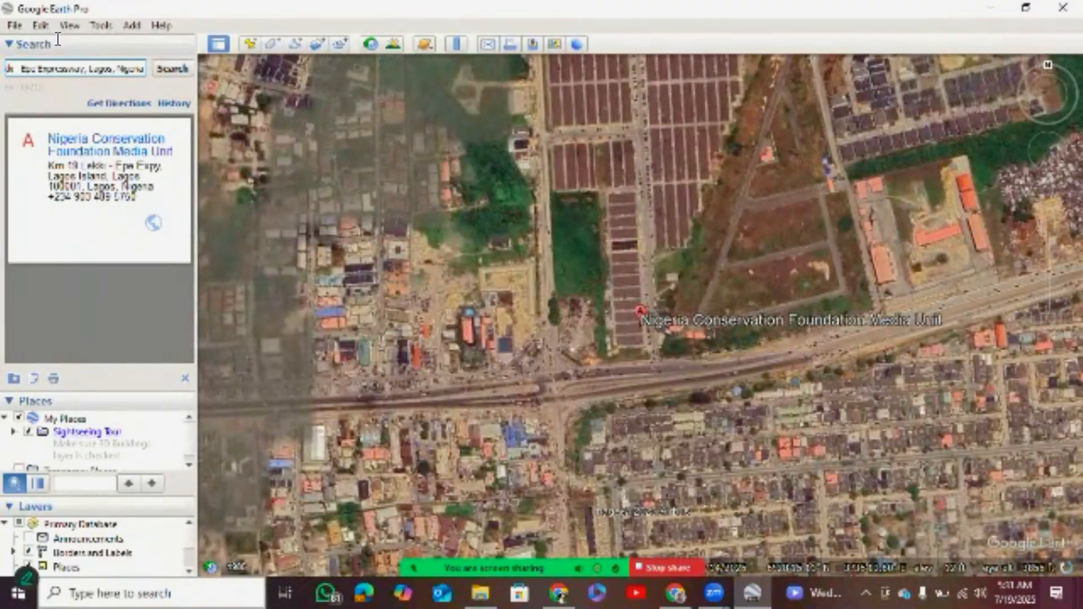
Search for "nigerian lekki conservation" and fly to the suggested Lekki Conservation Centre.
key("ctrl+a")
type("n")
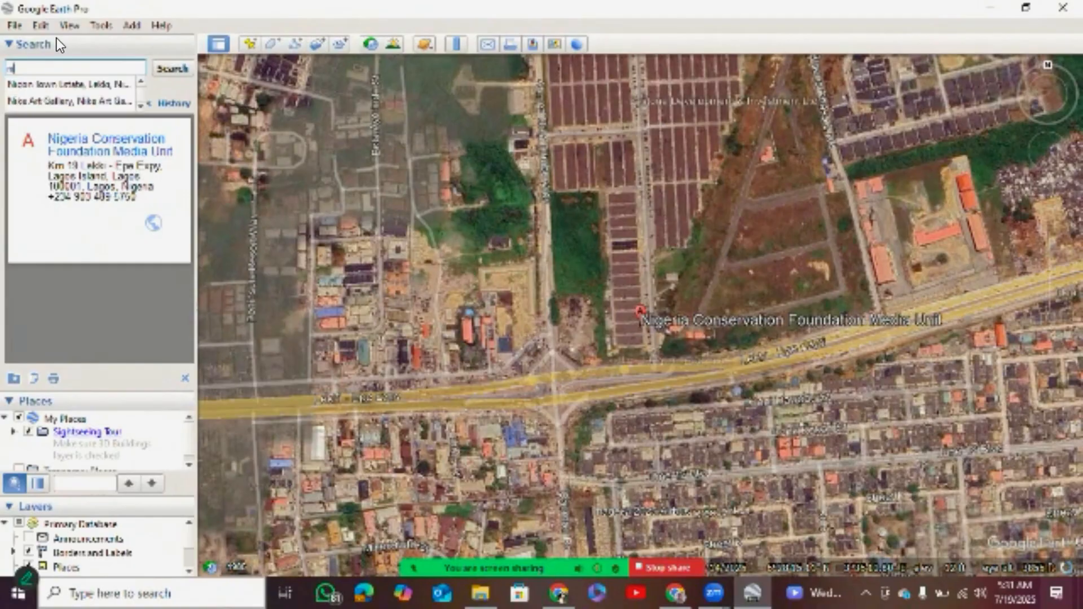
type("igerian ")
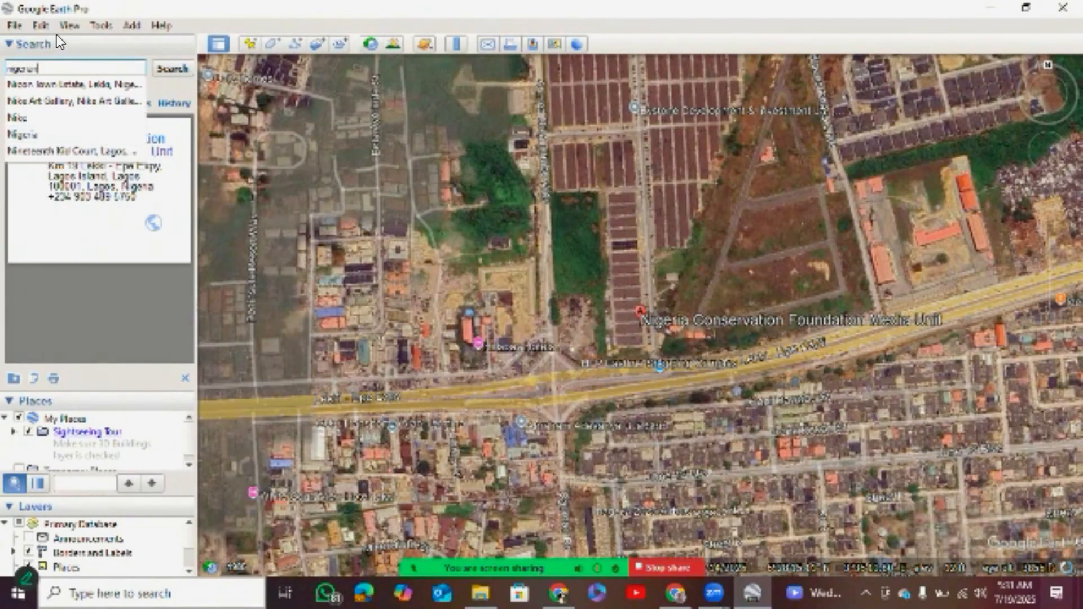
type("lekki")
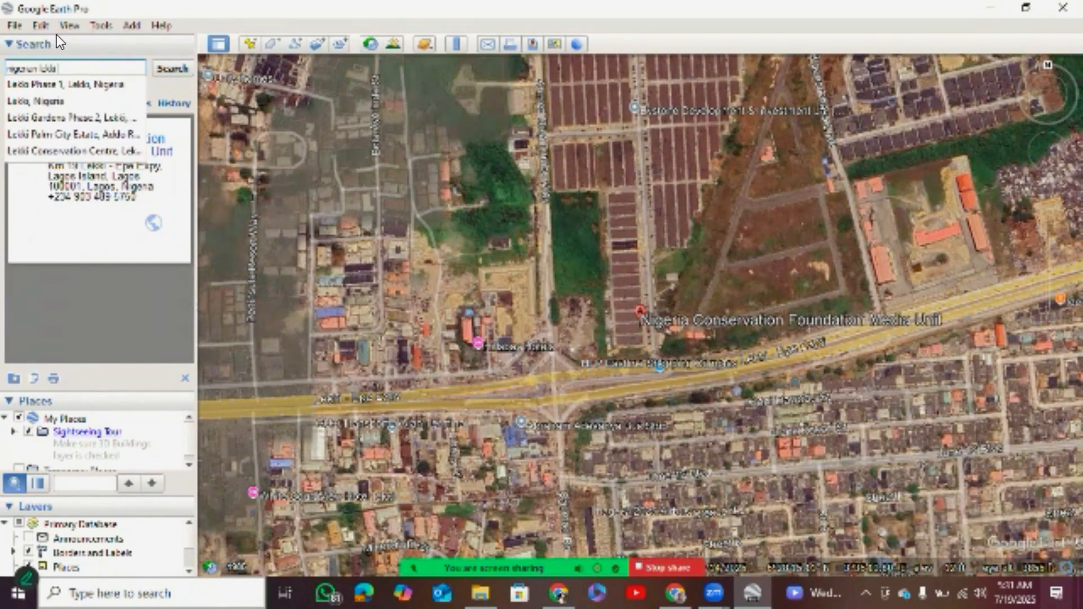
type(" conservation")
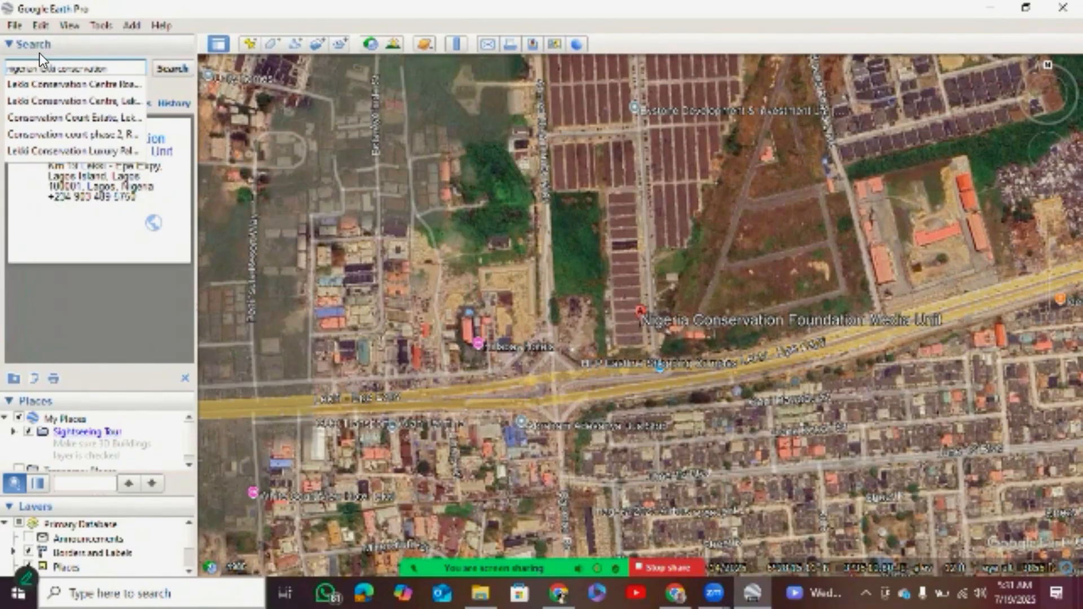
left_click(51, 101)
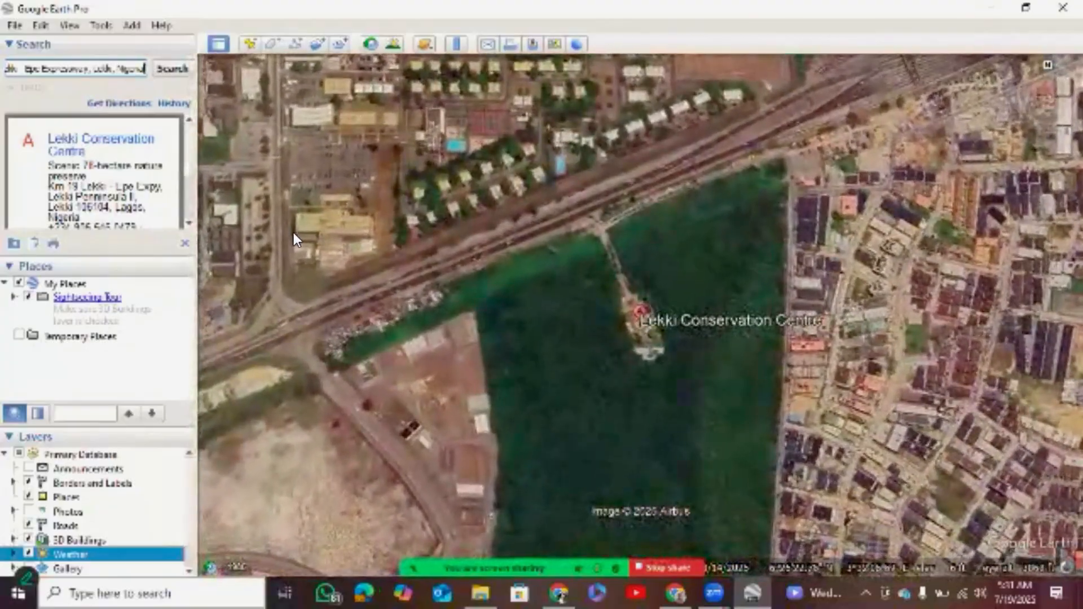
Place a new placemark at the Lekki Conservation Centre entrance, where its access path meets the expressway.
left_click_drag(293, 232, 293, 188)
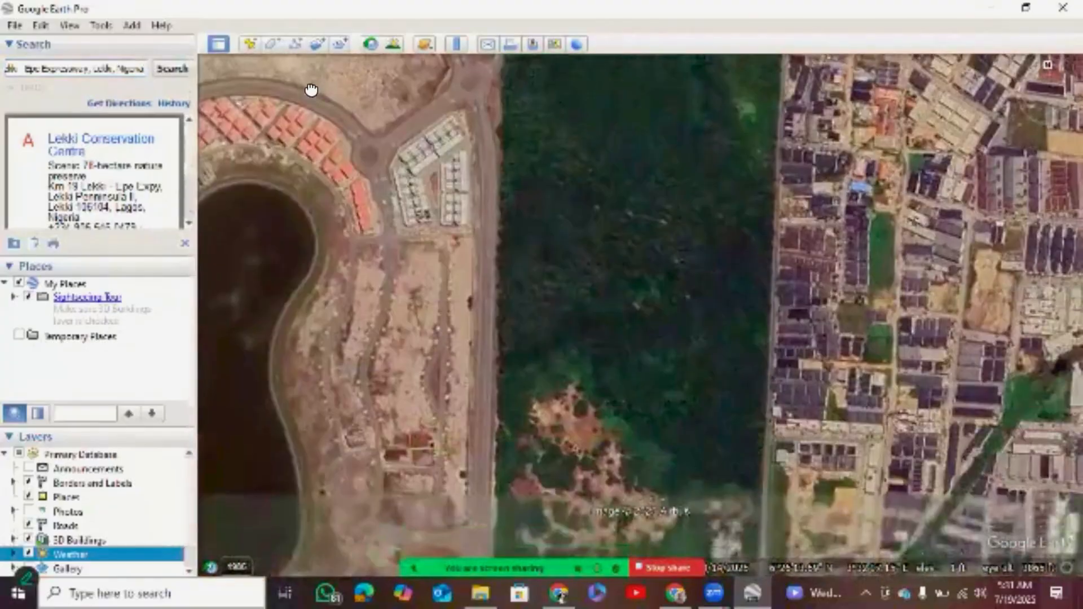
left_click_drag(328, 122, 344, 178)
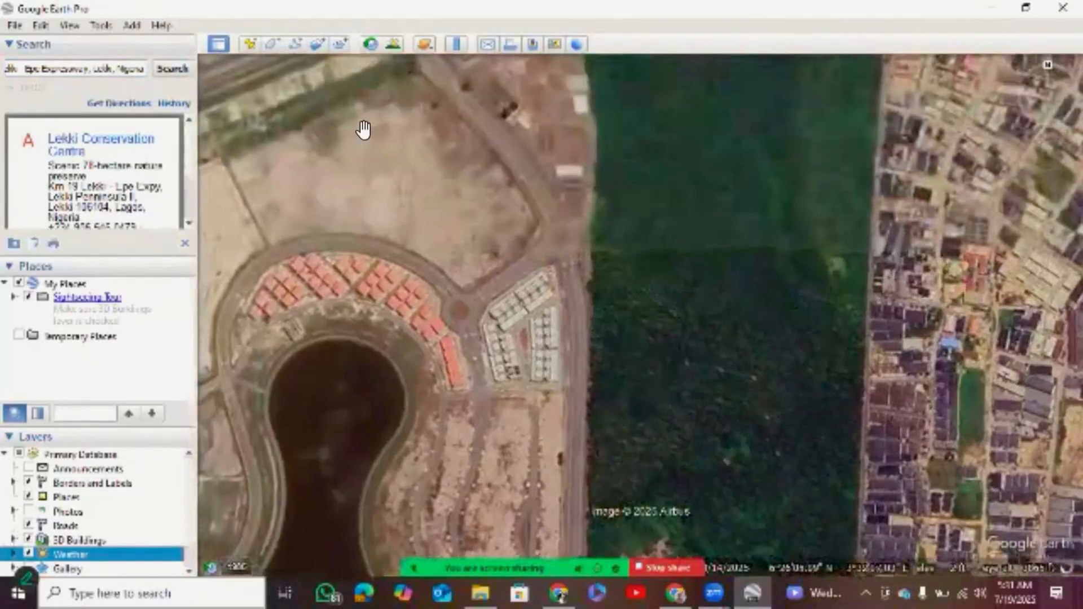
left_click_drag(363, 130, 371, 233)
left_click_drag(366, 189, 338, 153)
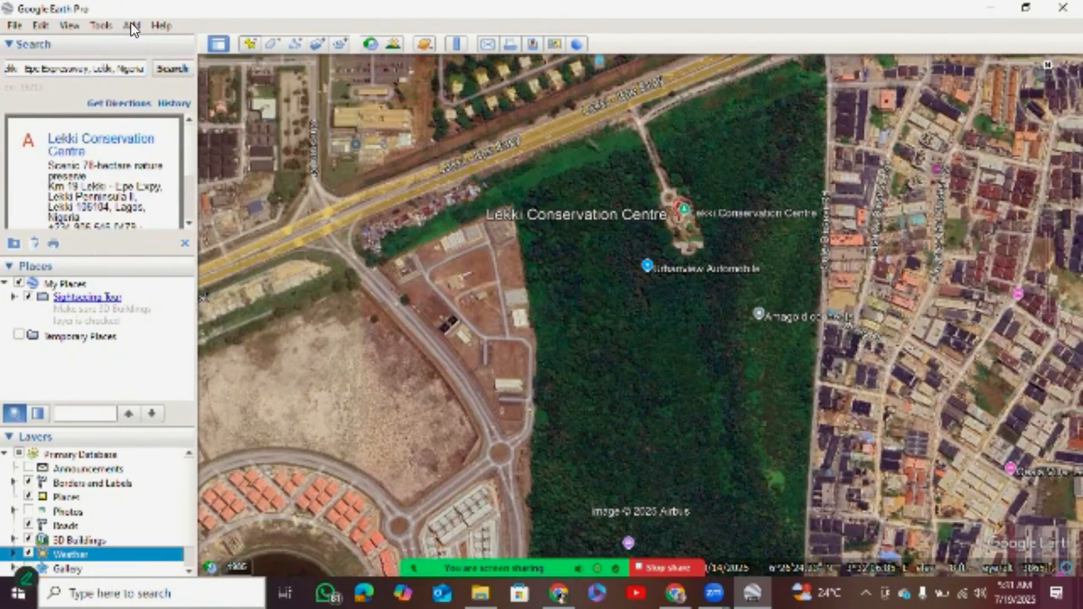
left_click(250, 43)
left_click_drag(645, 301, 645, 115)
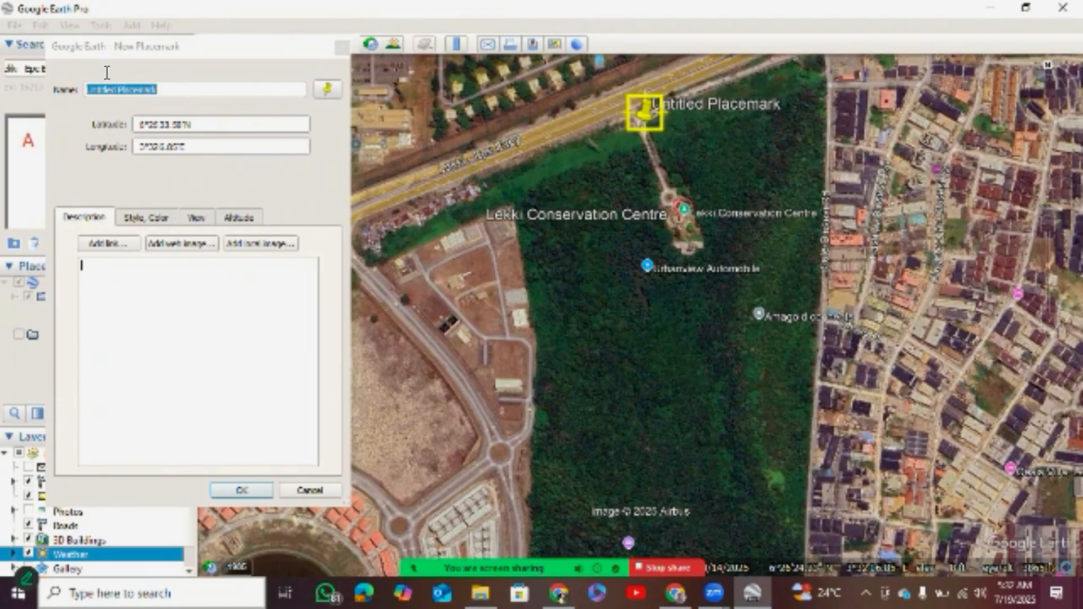
Combine the placemark's latitude and longitude, 6°26'33.58"N 3°32'6.85"E, in its description, copy them and discard the placemark.
left_click(76, 72)
key("ctrl+c")
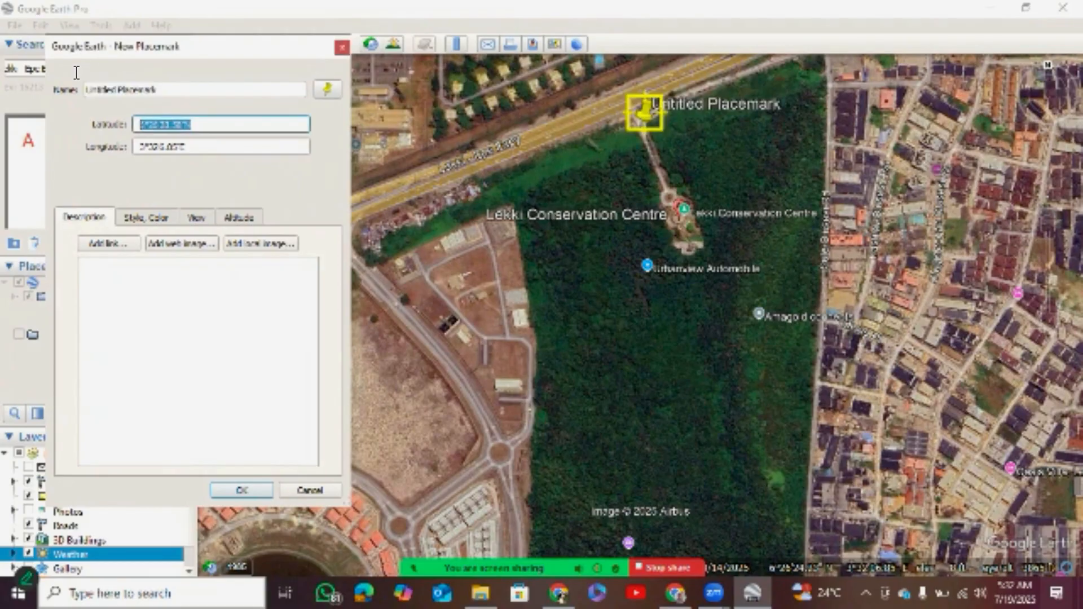
left_click(76, 146)
key("ctrl+v")
left_click_drag(106, 82, 77, 78)
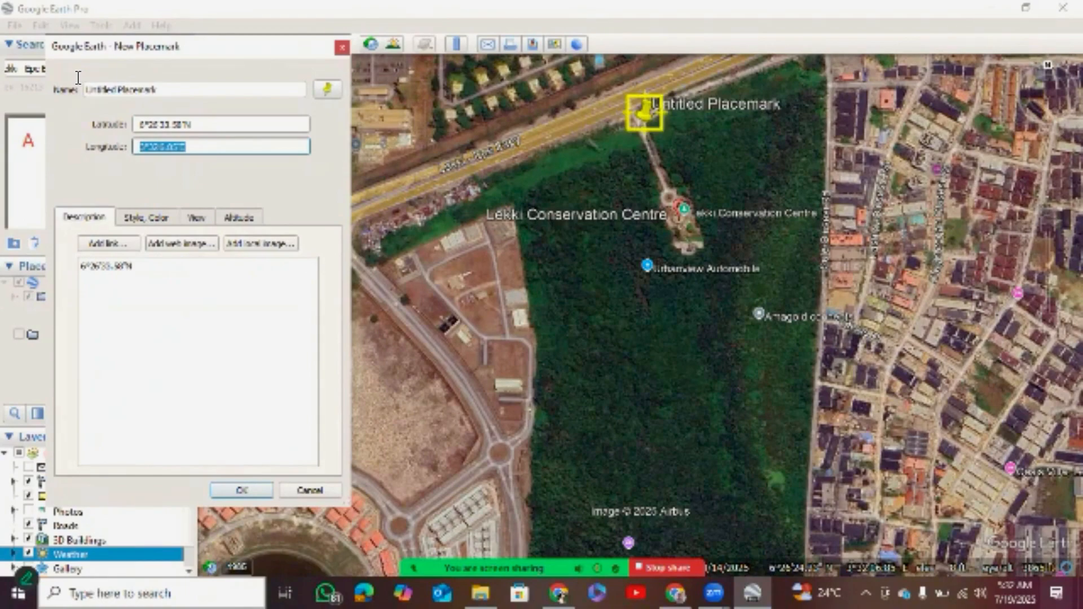
key("Tab")
type("3°32'6.85\"E")
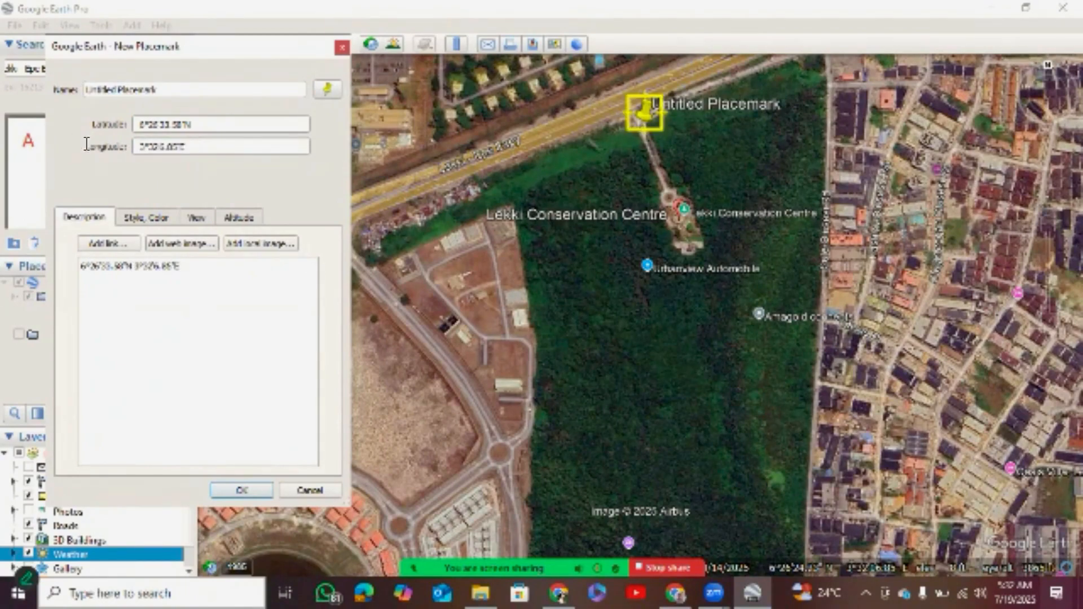
key("ctrl+a")
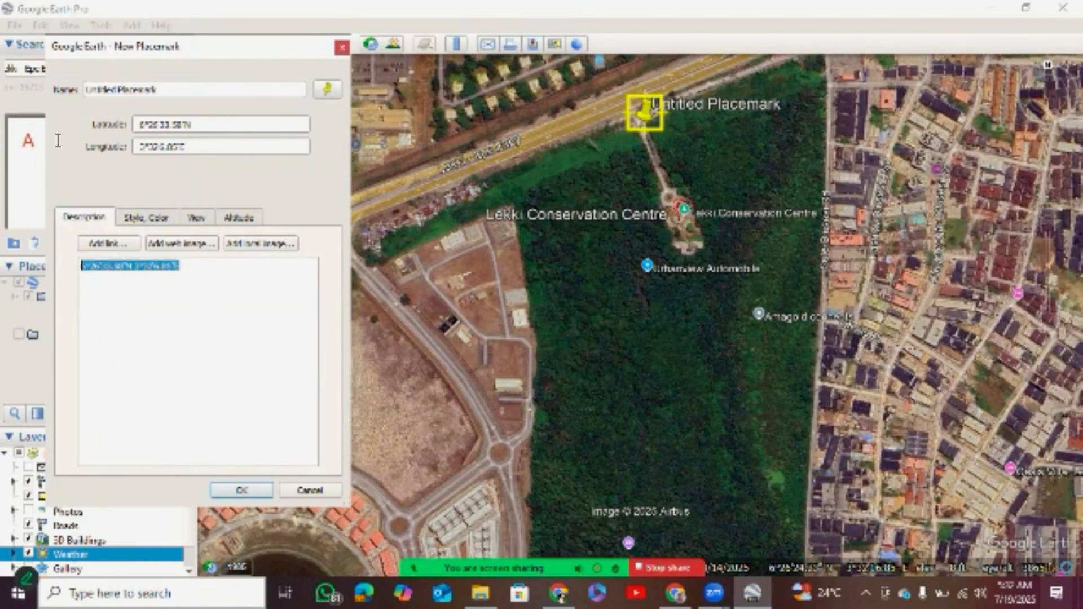
key("Escape")
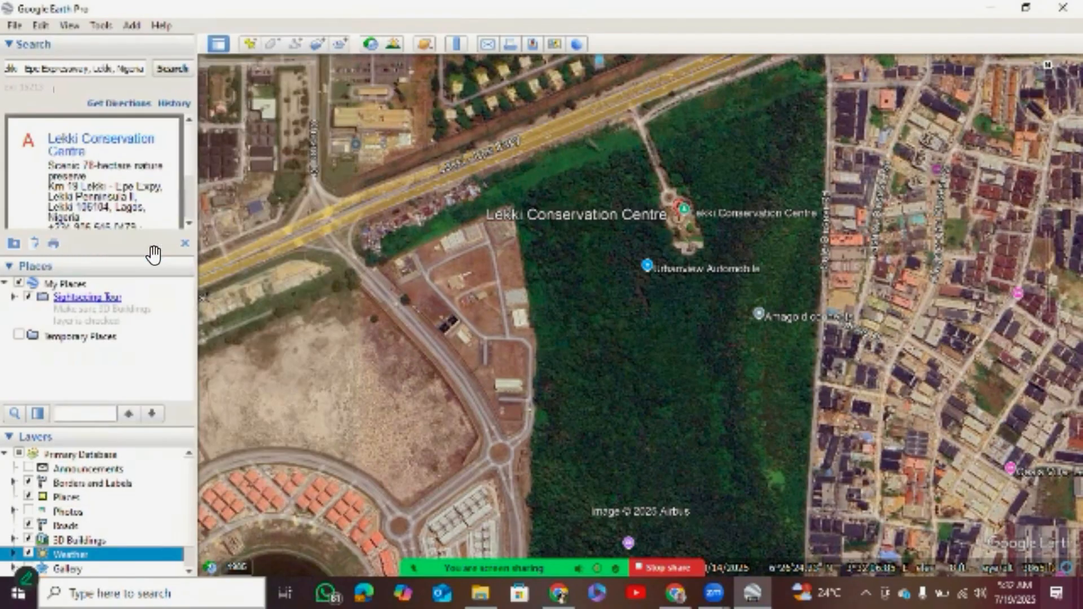
Replace the search text with the copied coordinates 6°26'33.58"N 3°32'6.85"E and fly to that point.
left_click(50, 67)
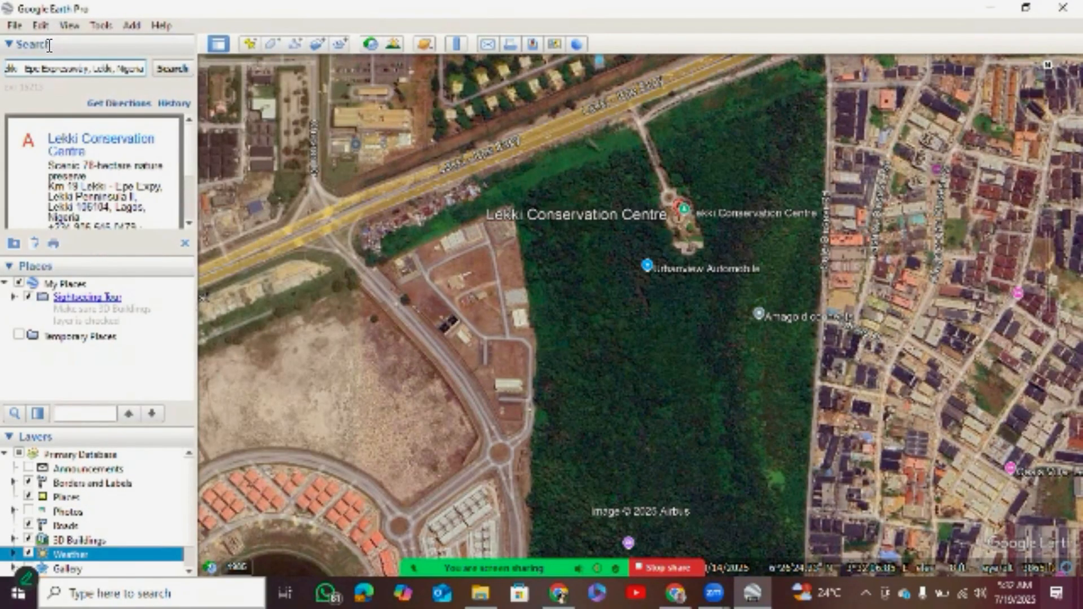
key("ctrl+a")
key("BackSpace")
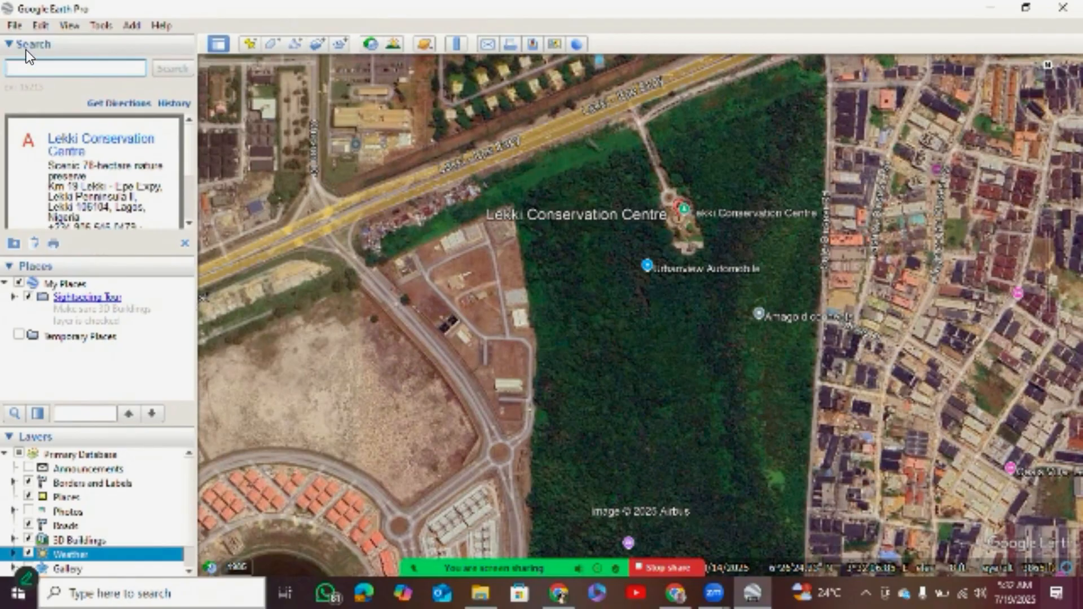
type("6°26'35.58\"N 3°32'6.85\"E")
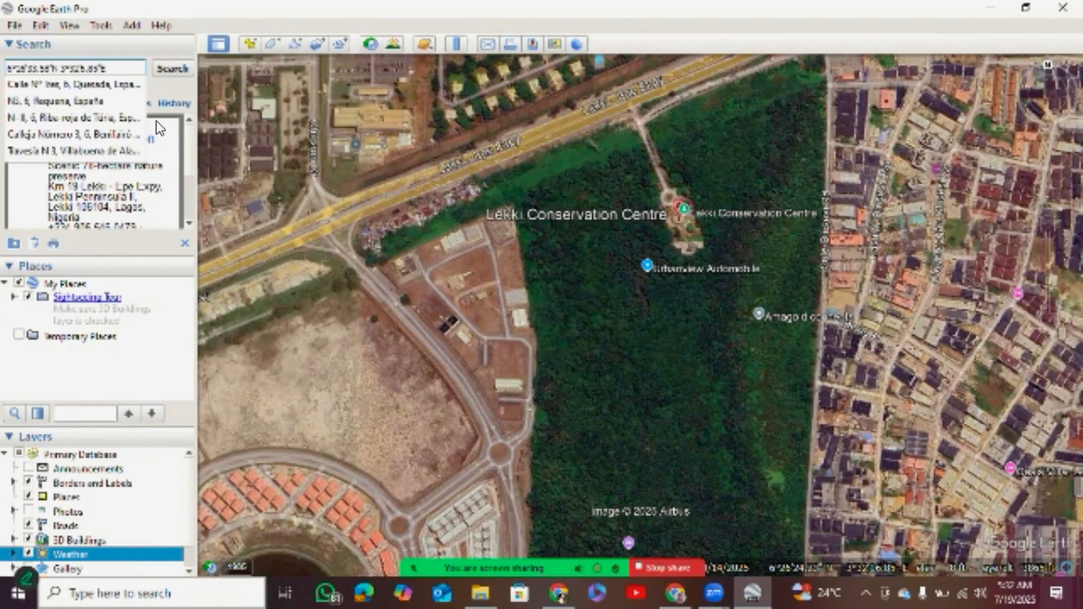
left_click(347, 108)
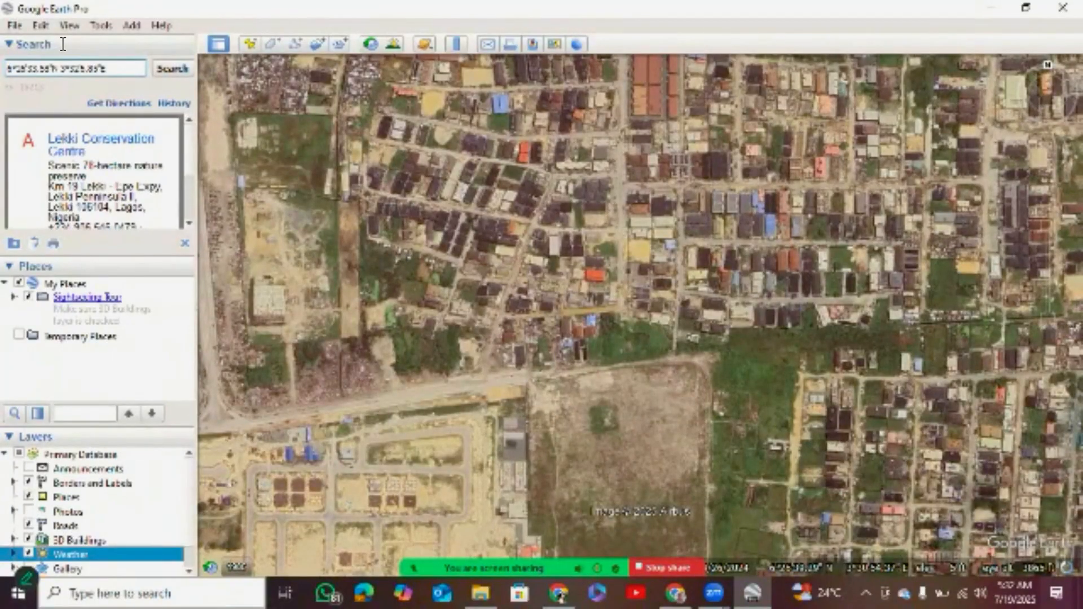
key("Return")
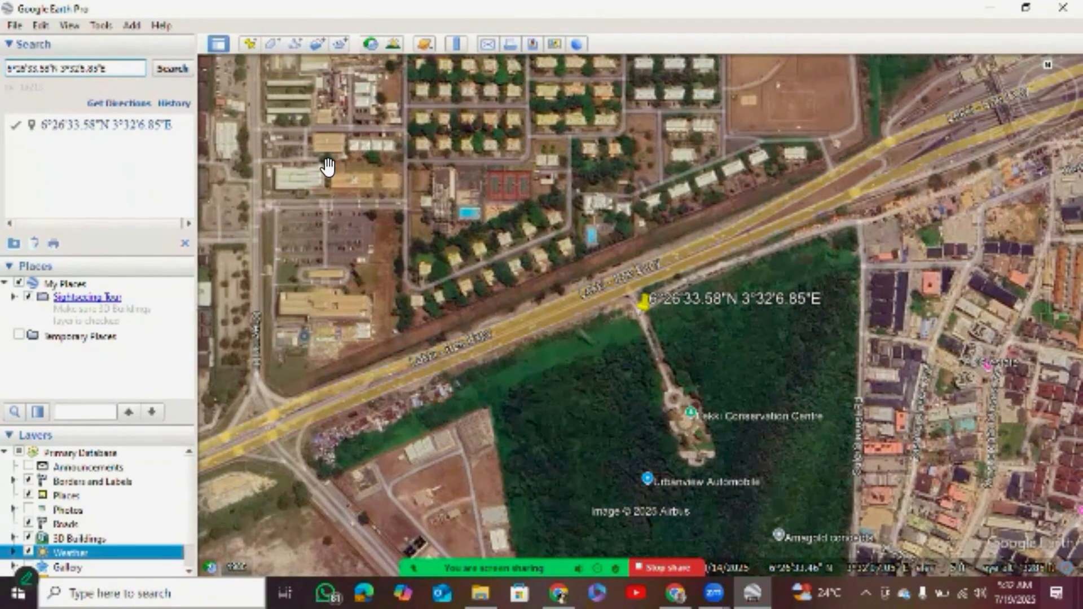
Examine the conservation forest from the pinned entrance southward to the clearing and footpaths in LCC Park.
left_click_drag(303, 234, 317, 171)
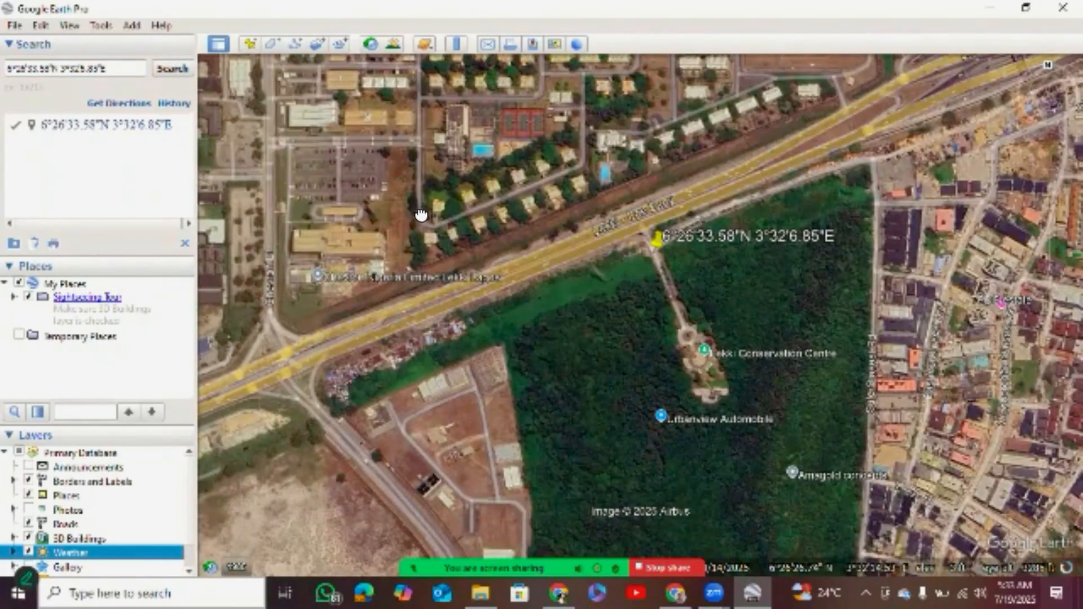
left_click_drag(421, 214, 427, 60)
left_click_drag(302, 162, 315, 225)
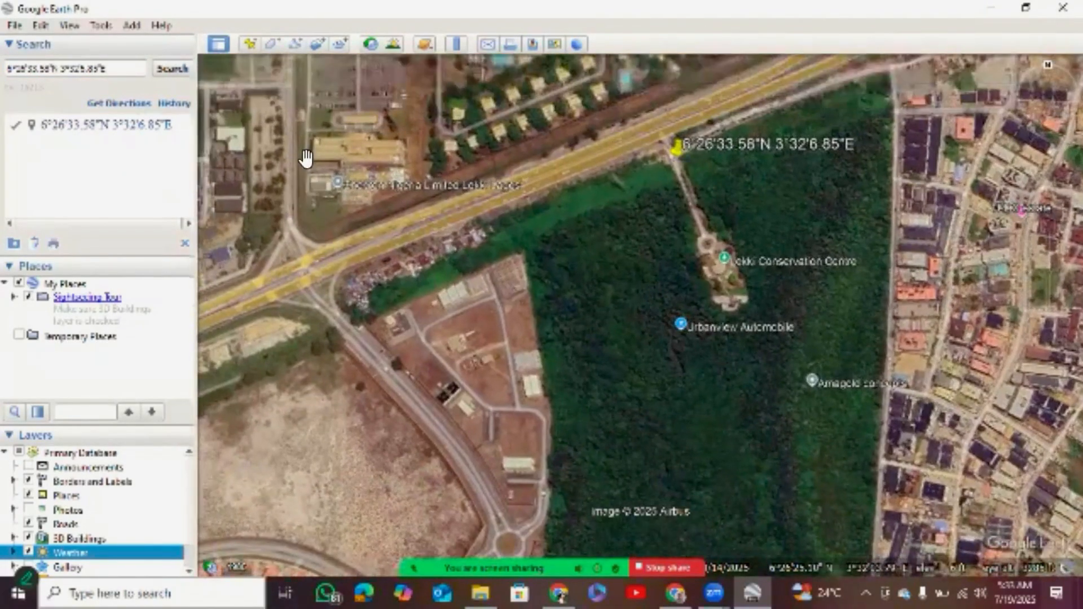
left_click_drag(286, 179, 290, 145)
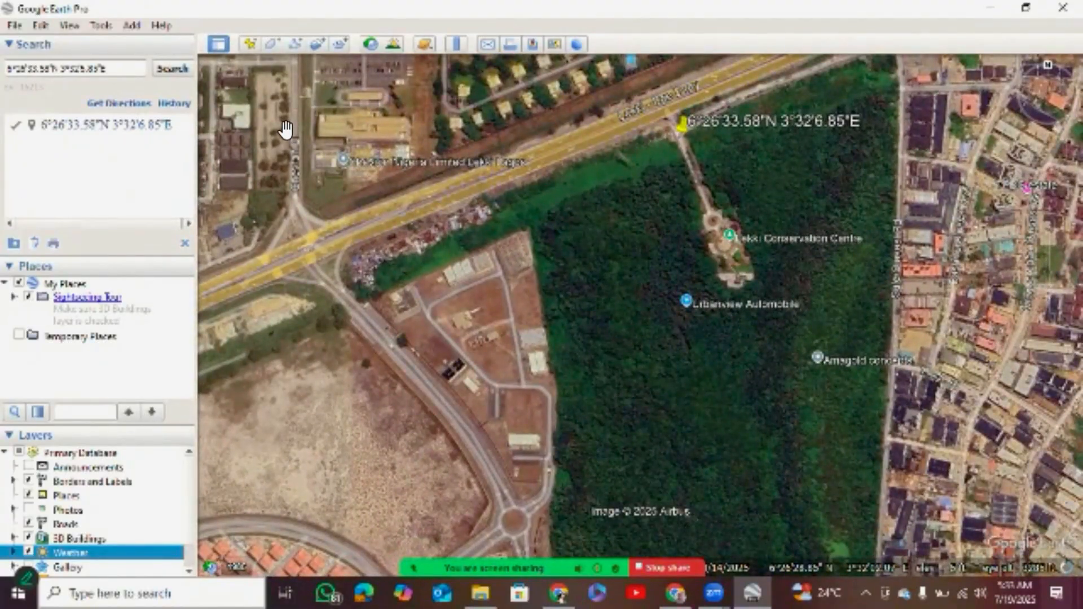
left_click_drag(453, 299, 410, 145)
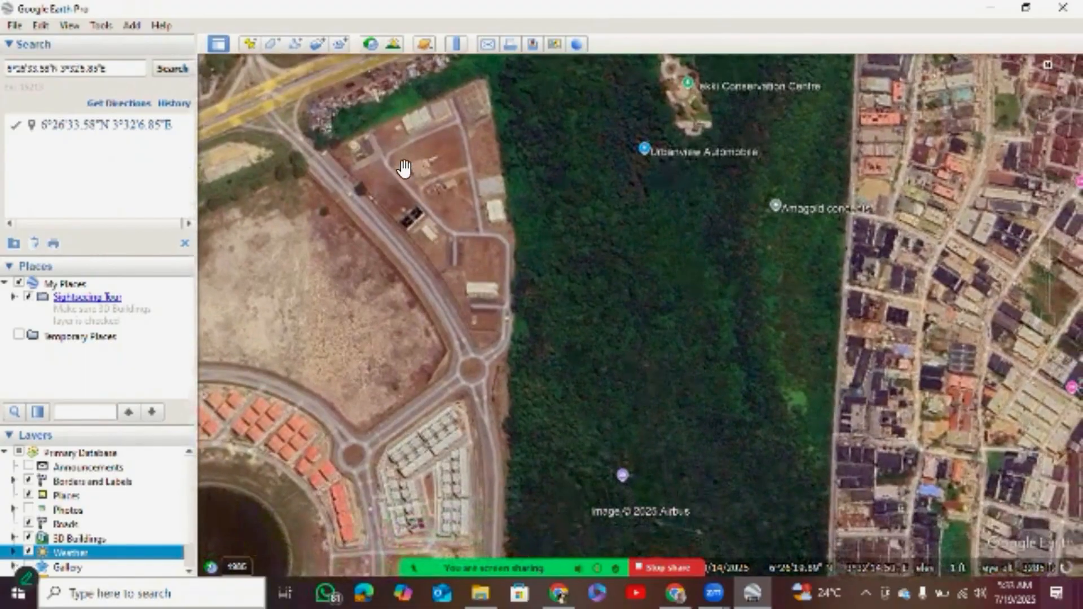
left_click_drag(357, 206, 391, 138)
left_click_drag(398, 193, 395, 126)
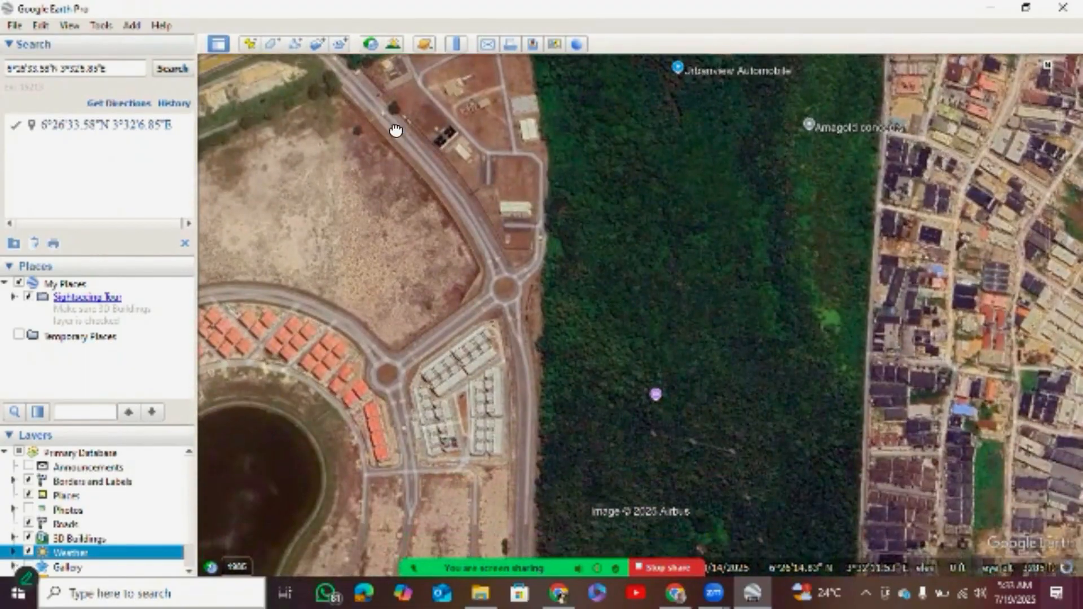
left_click_drag(364, 232, 380, 201)
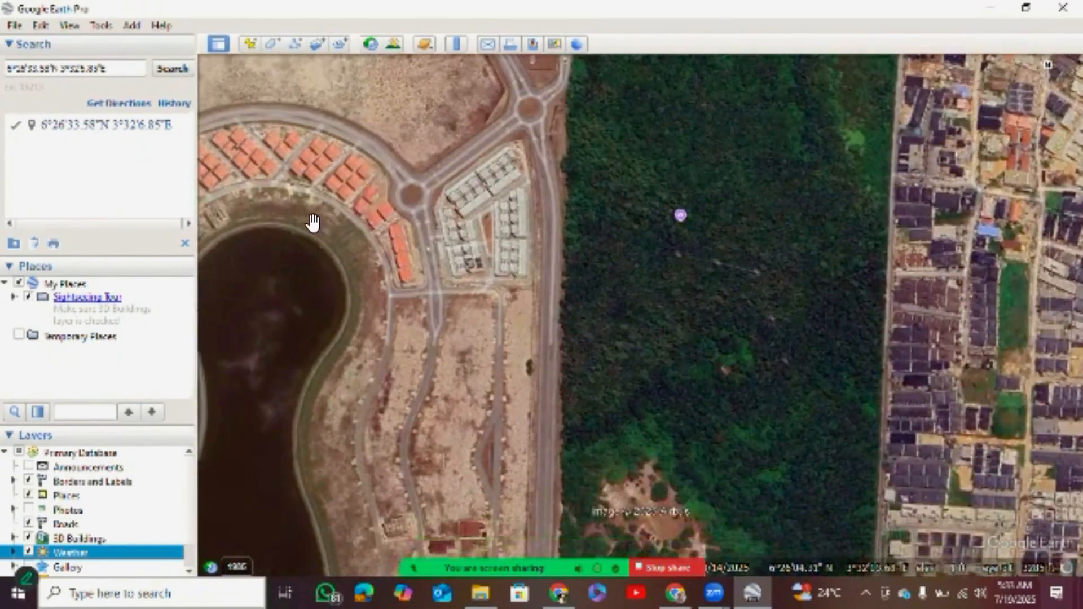
left_click_drag(313, 223, 316, 162)
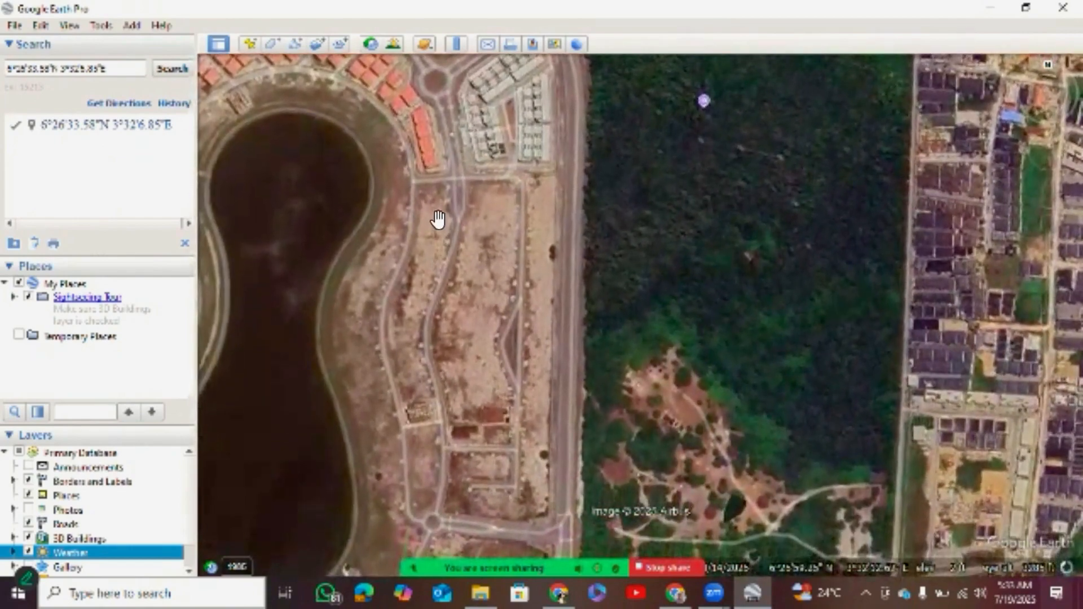
left_click_drag(438, 223, 451, 165)
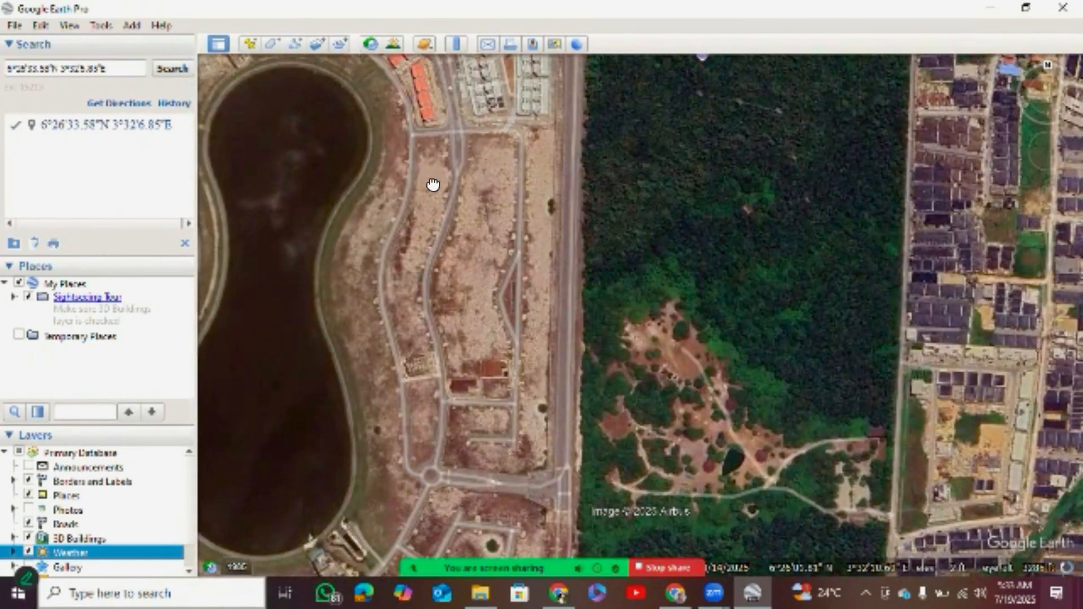
scroll(432, 184, "up", 3)
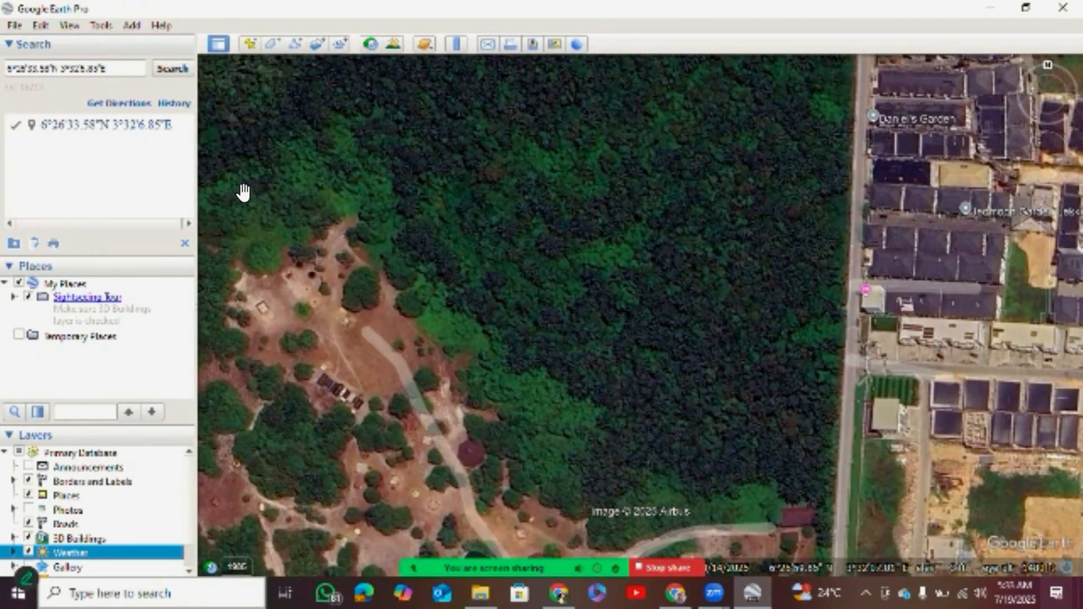
scroll(639, 315, "down", 5)
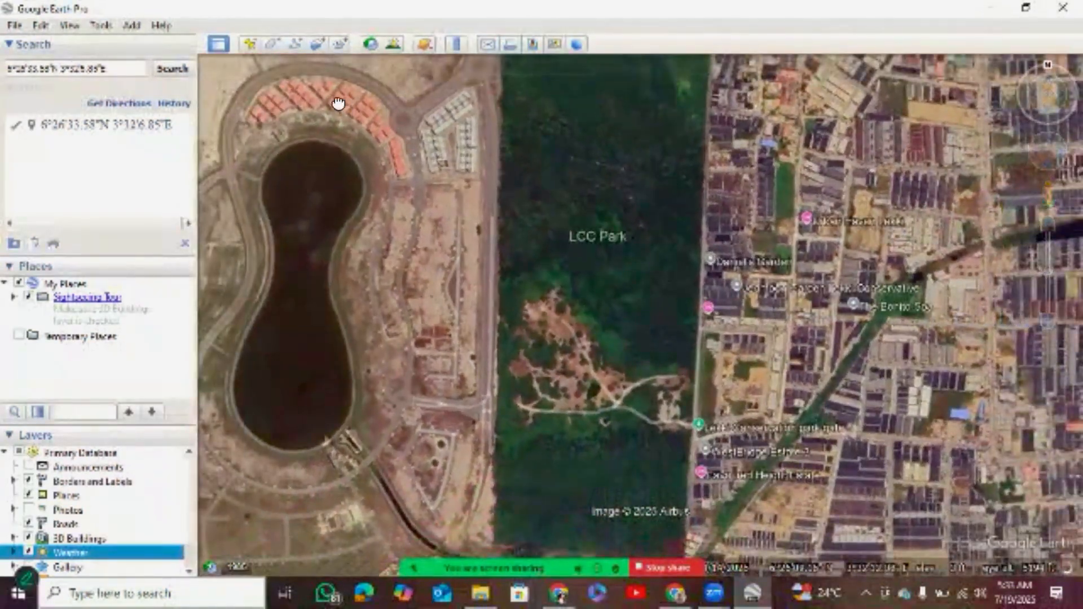
Explore the access road at the pinned entrance in Street View as far as the expressway, and return to the aerial view.
left_click_drag(338, 102, 330, 189)
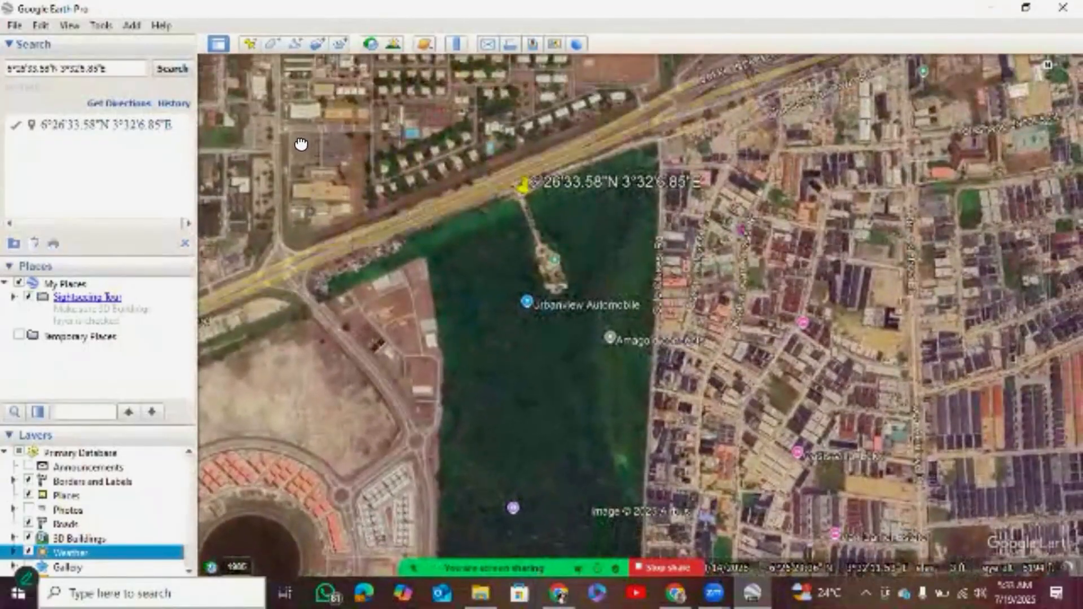
left_click_drag(302, 145, 324, 157)
left_click_drag(456, 116, 452, 115)
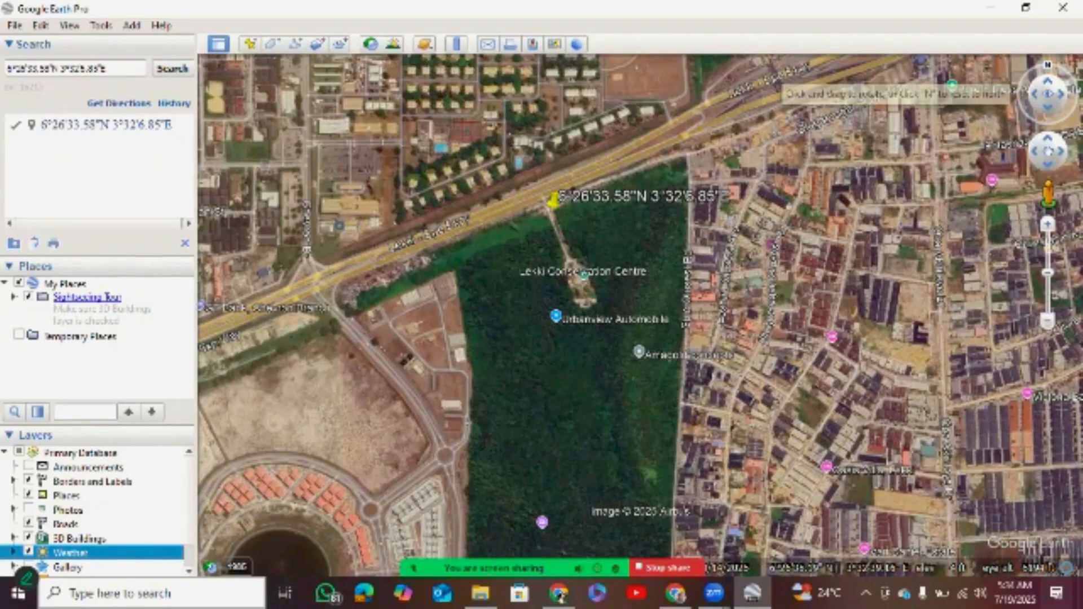
left_click_drag(999, 145, 1005, 150)
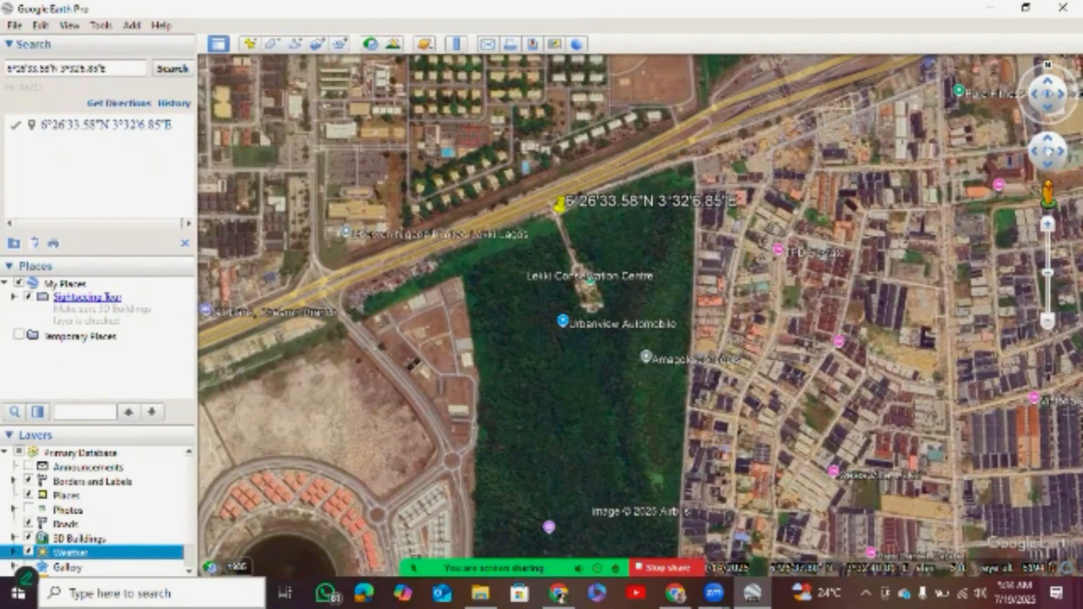
left_click(1060, 151)
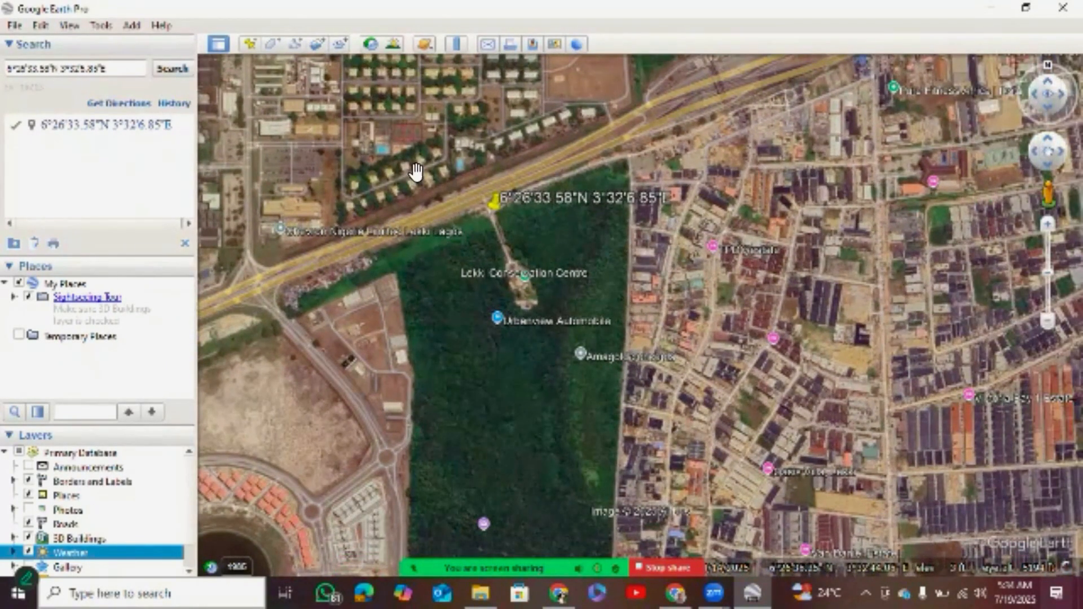
left_click_drag(416, 172, 437, 116)
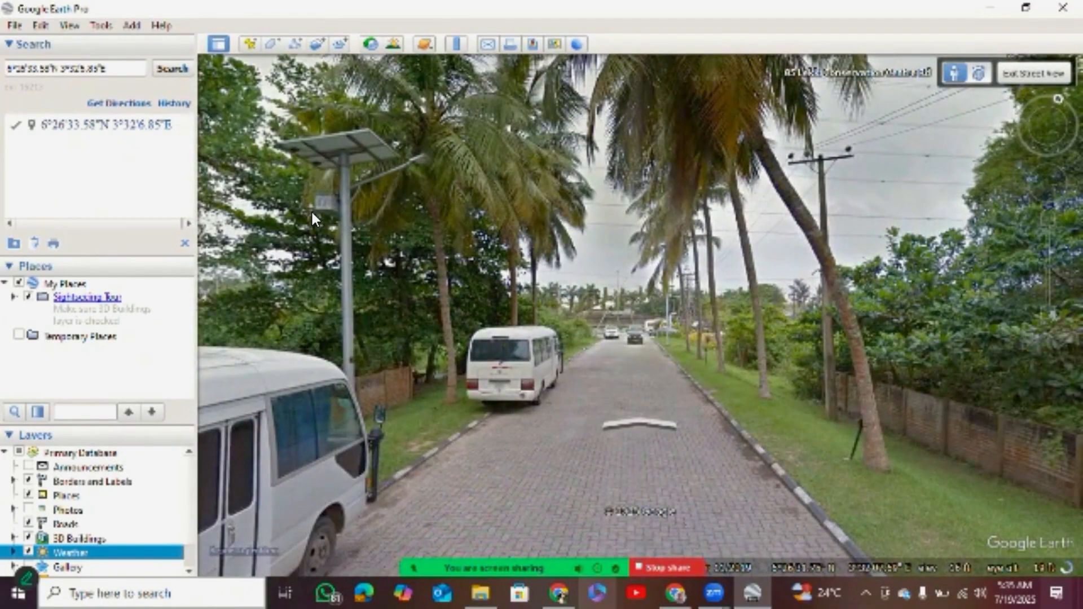
scroll(312, 212, "up", 2)
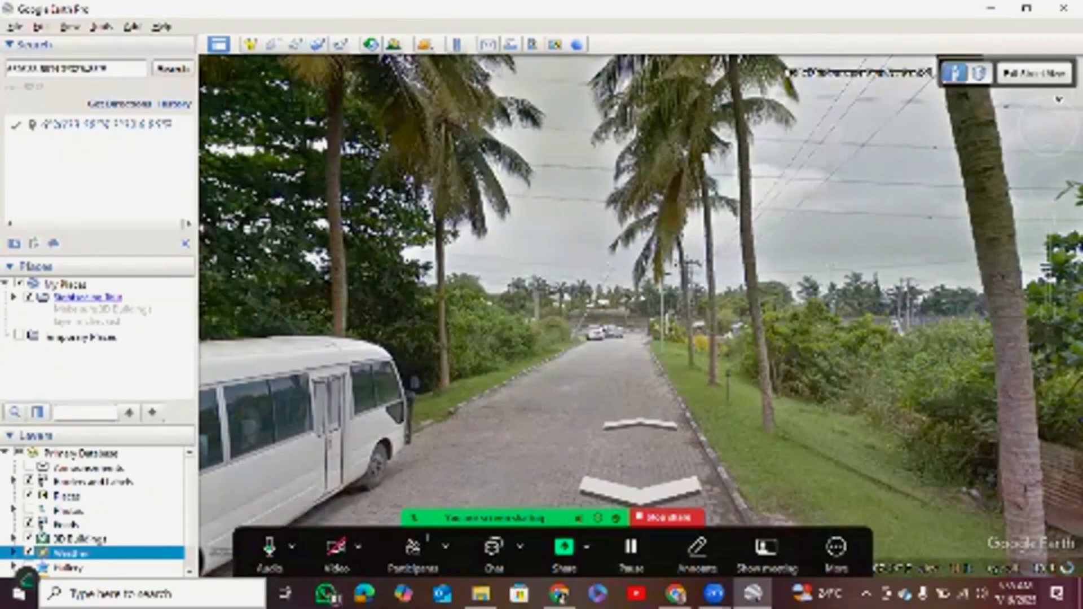
scroll(231, 134, "up", 2)
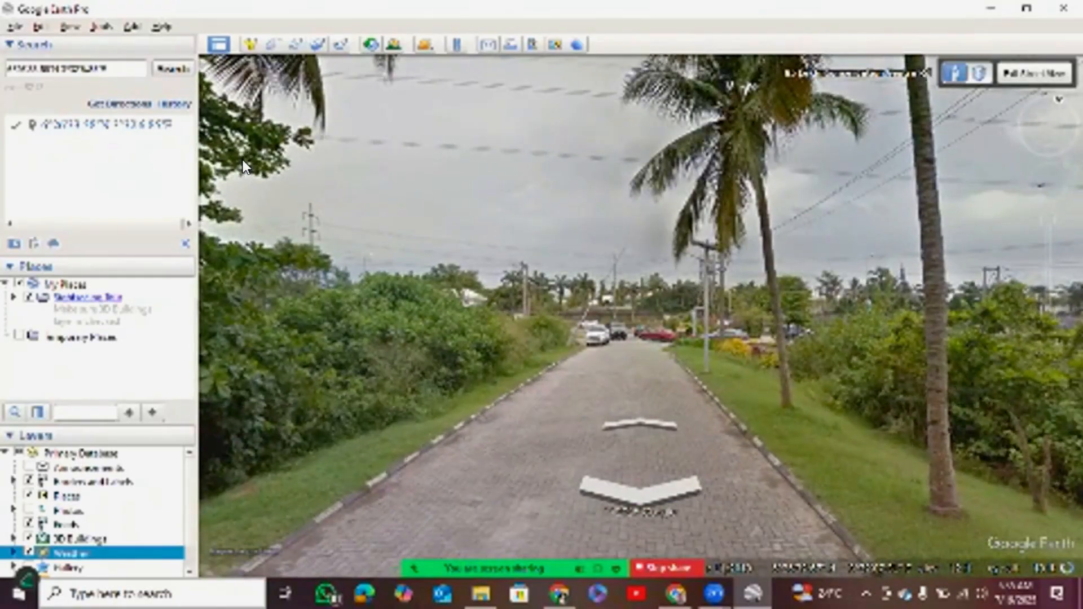
scroll(242, 165, "up", 2)
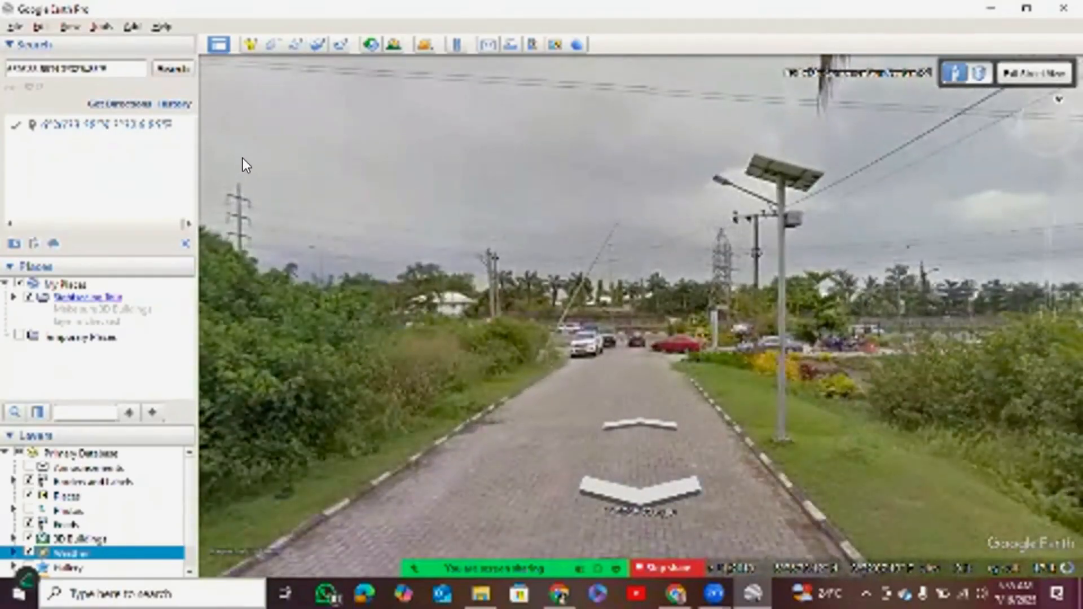
scroll(246, 164, "up", 2)
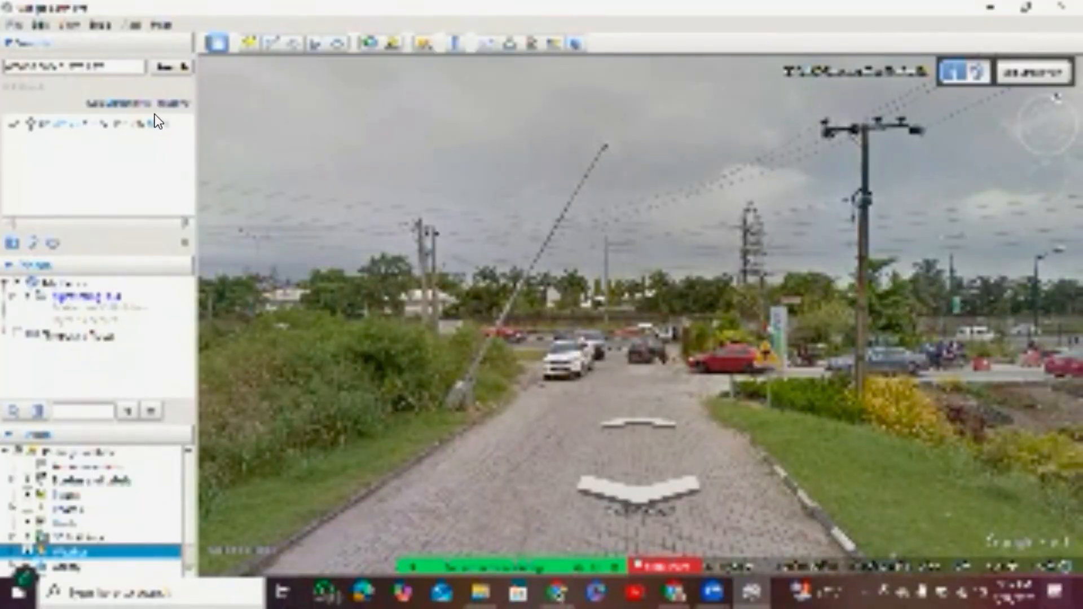
left_click(155, 115)
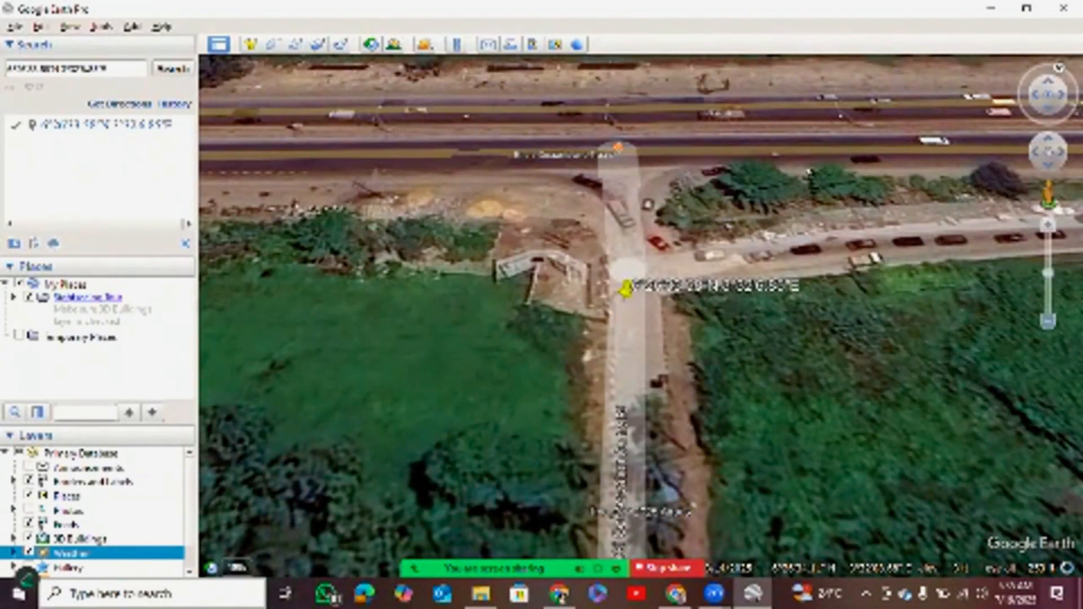
Look at the mangrove forest inside the conservation centre in Street View and return to the aerial view.
left_click(1048, 321)
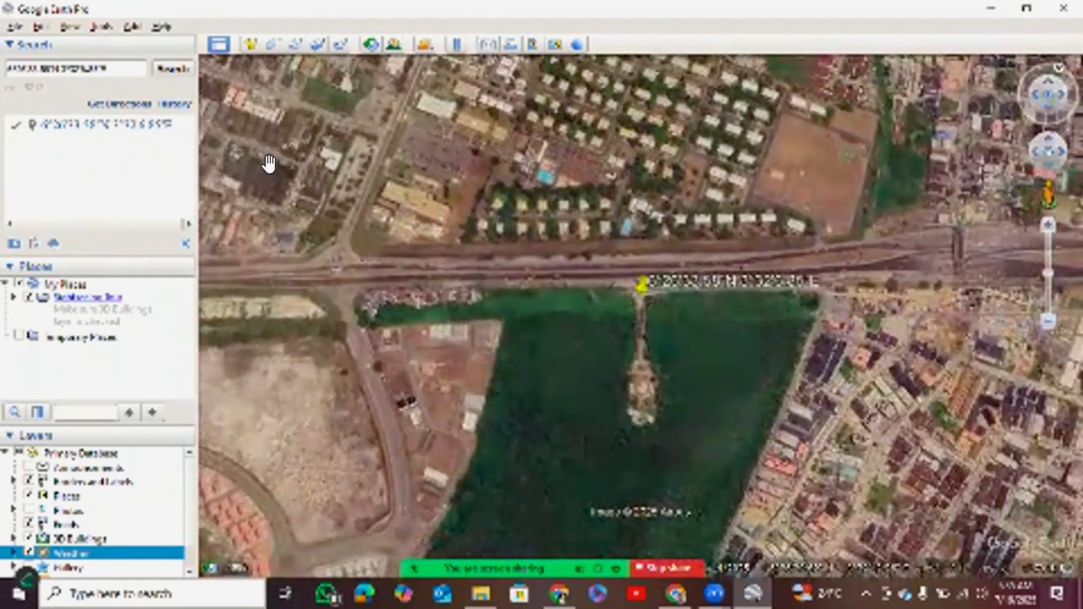
left_click_drag(269, 163, 285, 116)
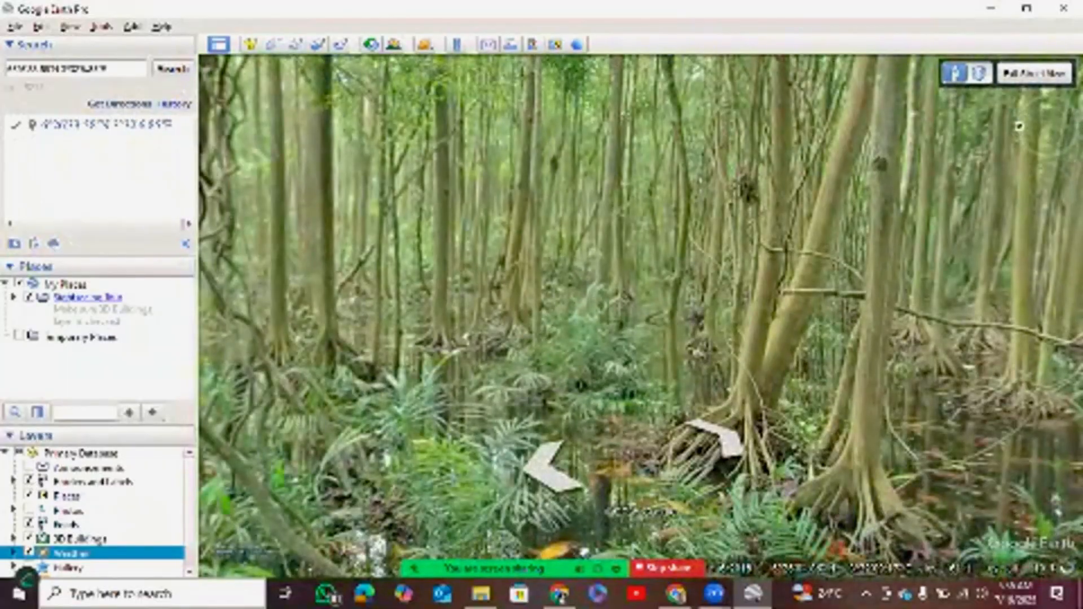
left_click(1035, 74)
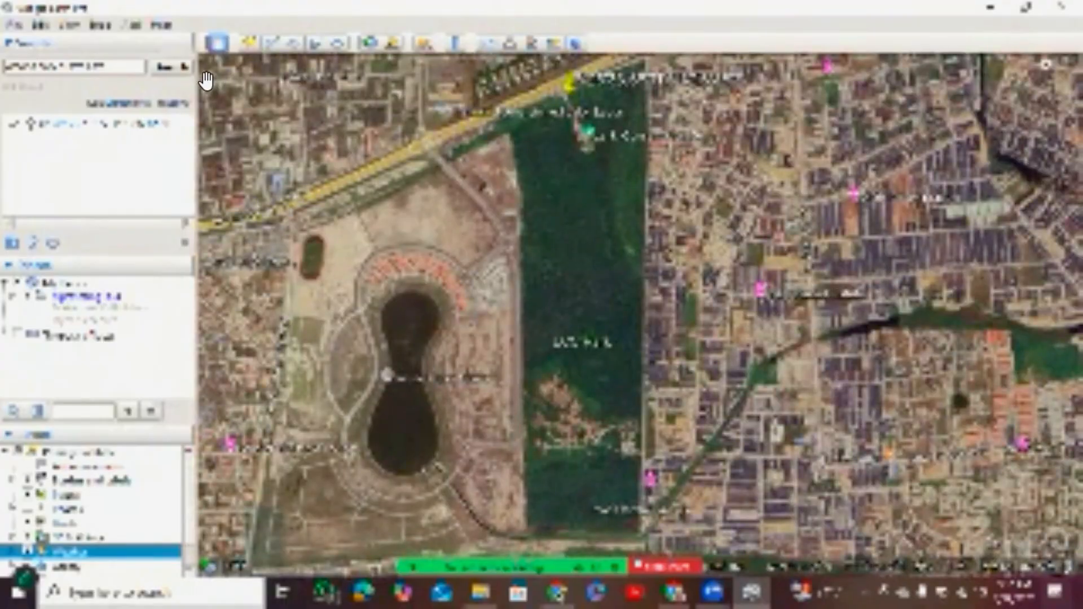
Show historical imagery set back to the early 2000s and examine the area from the expressway through LCC Park to the coast.
left_click(369, 43)
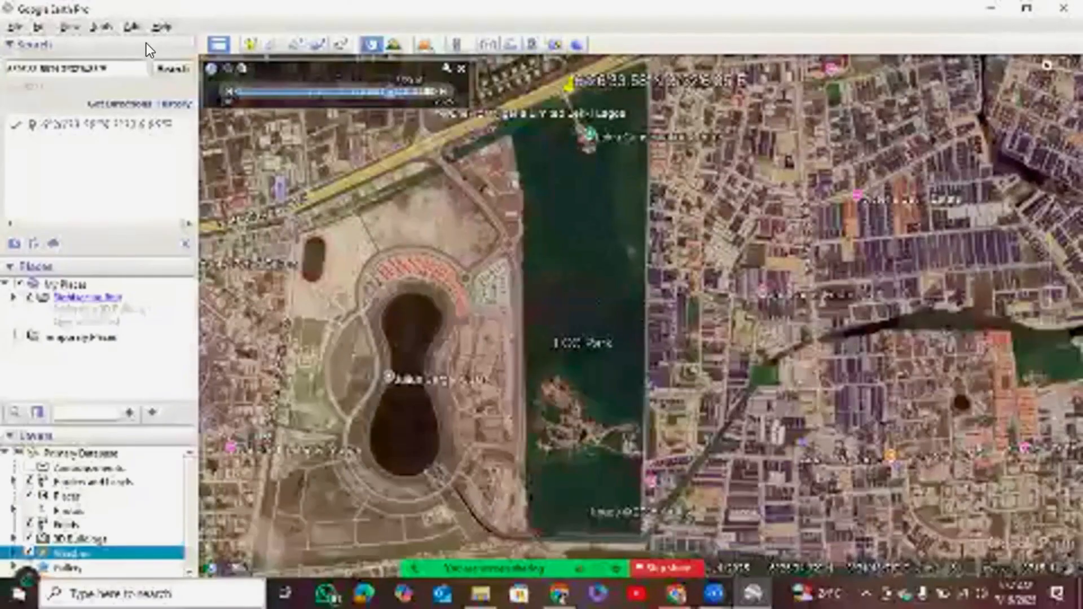
left_click_drag(344, 92, 324, 92)
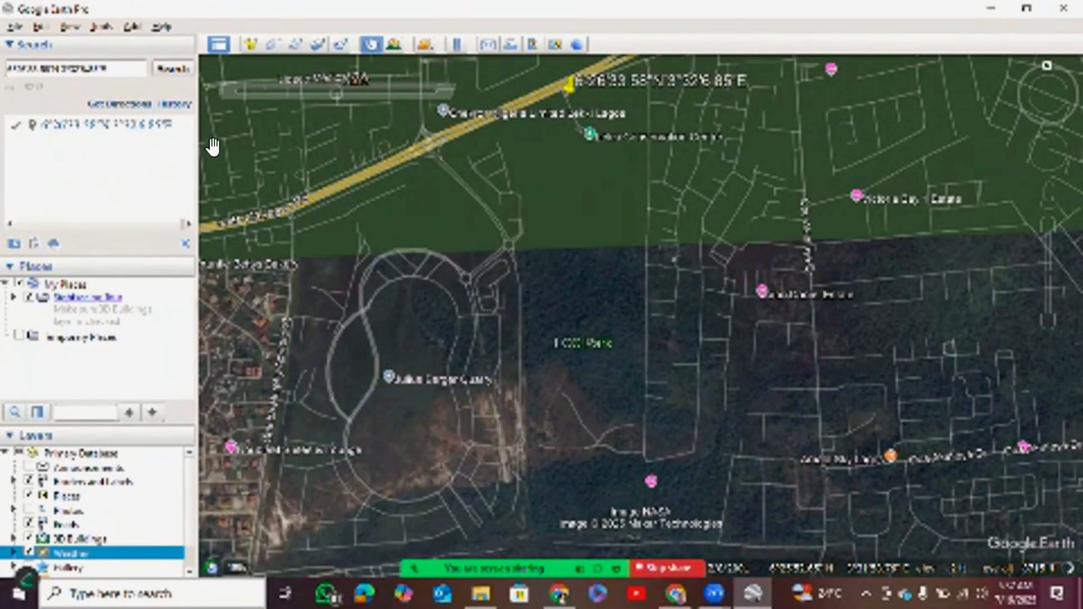
left_click_drag(249, 141, 266, 168)
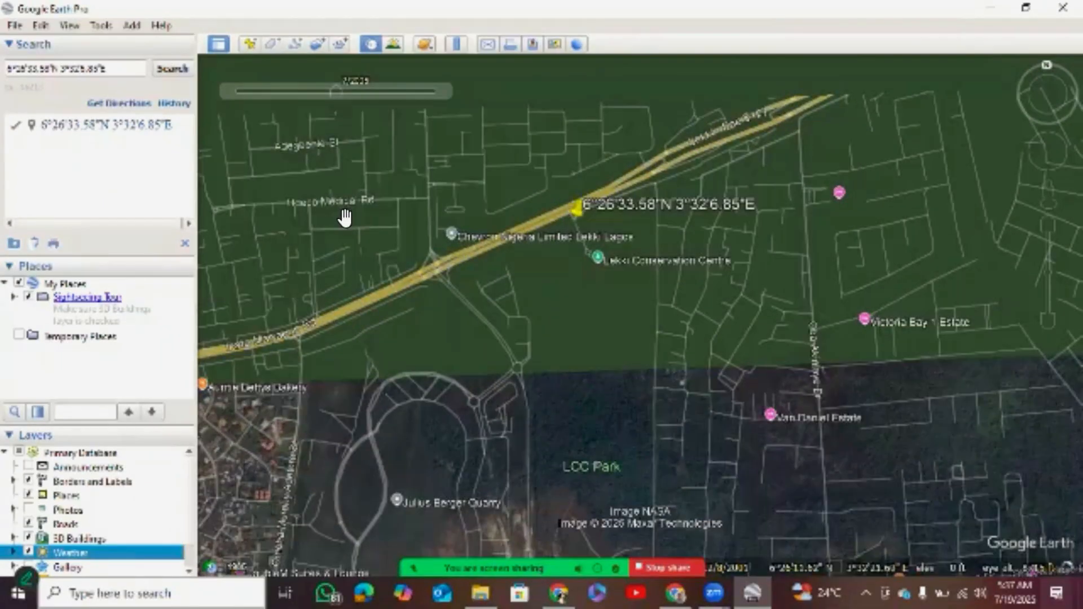
left_click_drag(366, 203, 344, 160)
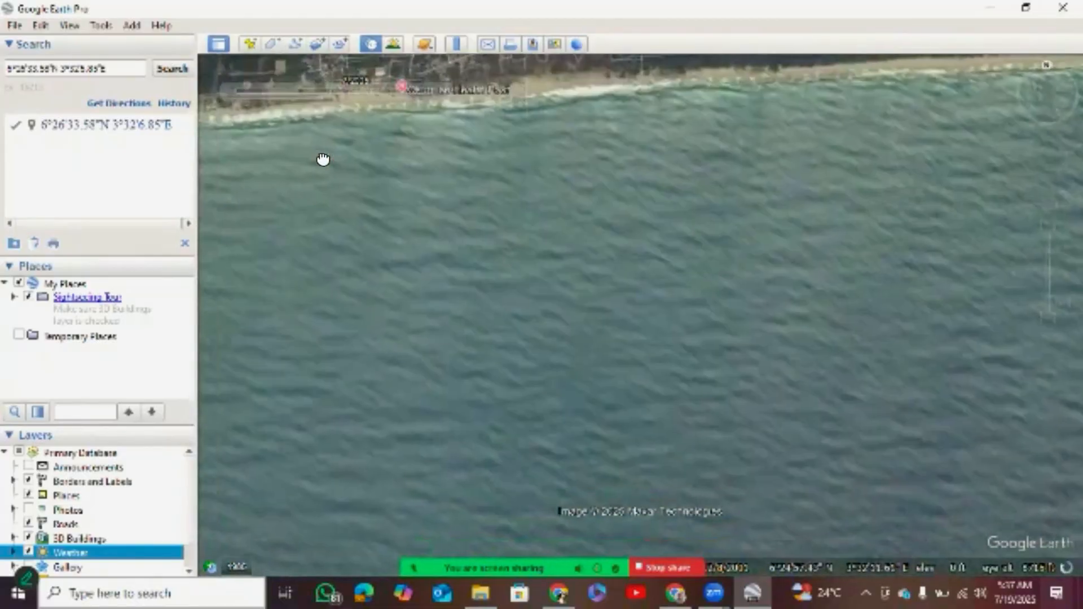
left_click_drag(270, 85, 263, 203)
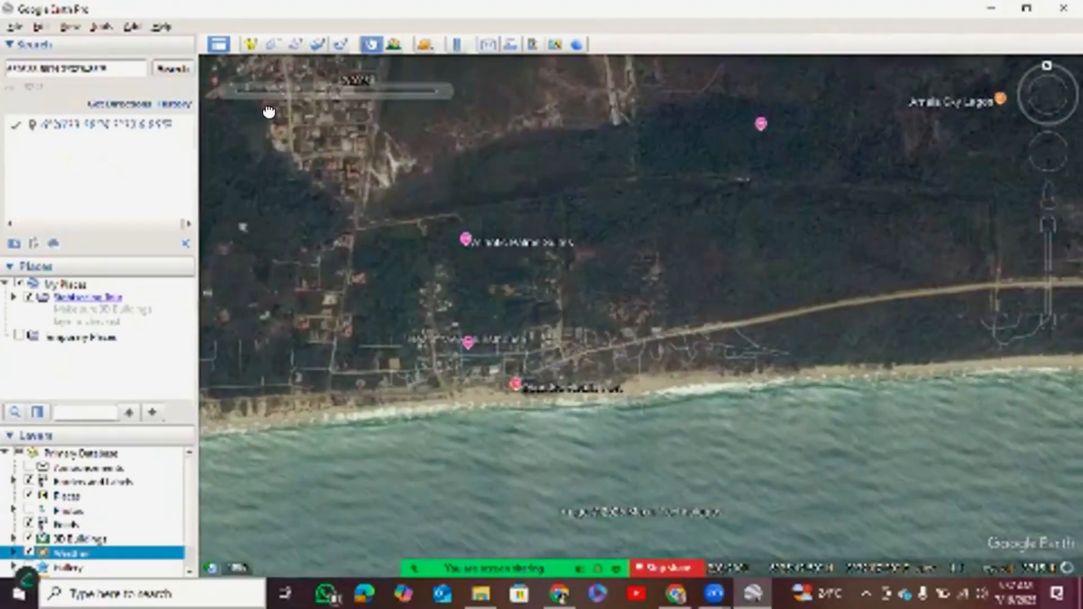
left_click_drag(265, 70, 247, 106)
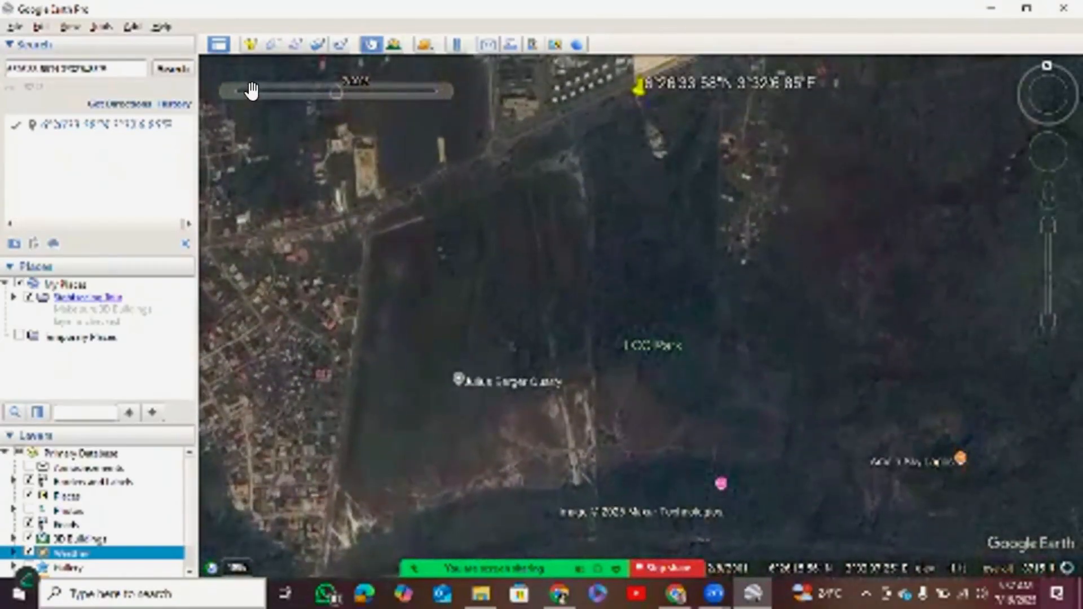
left_click_drag(265, 187, 297, 121)
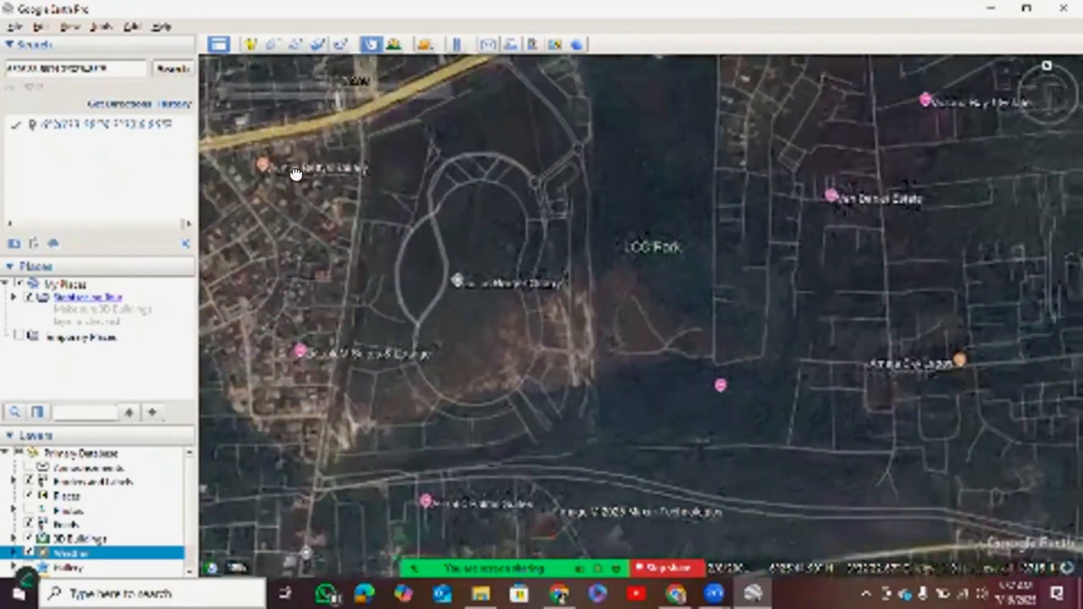
left_click_drag(295, 172, 265, 174)
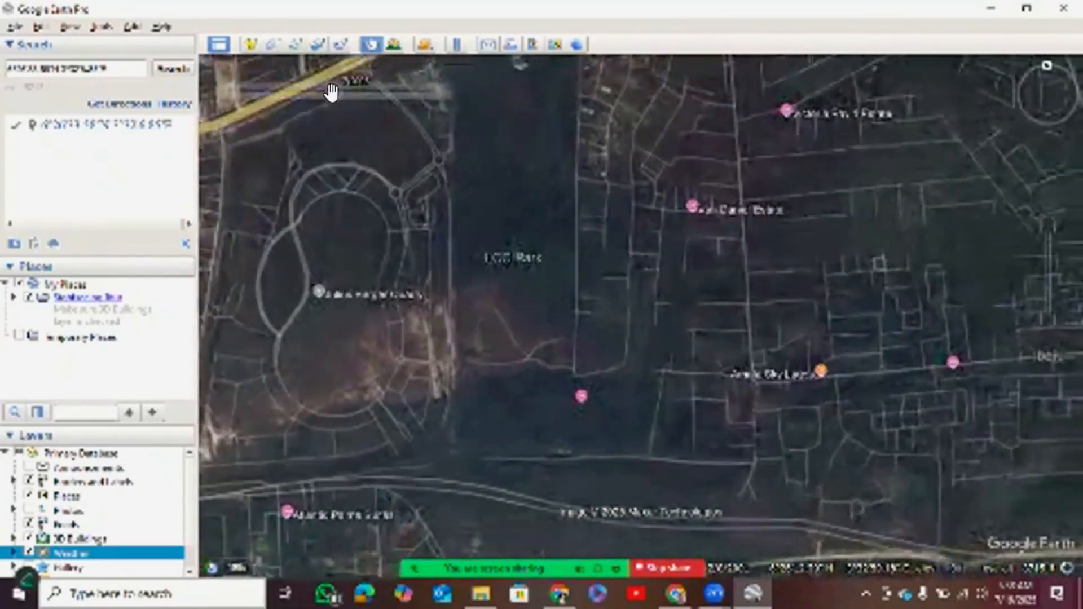
Advance the historical imagery to a more recent date to compare the land around LCC Park, and turn historical imagery off.
left_click_drag(331, 92, 315, 130)
left_click_drag(218, 145, 240, 137)
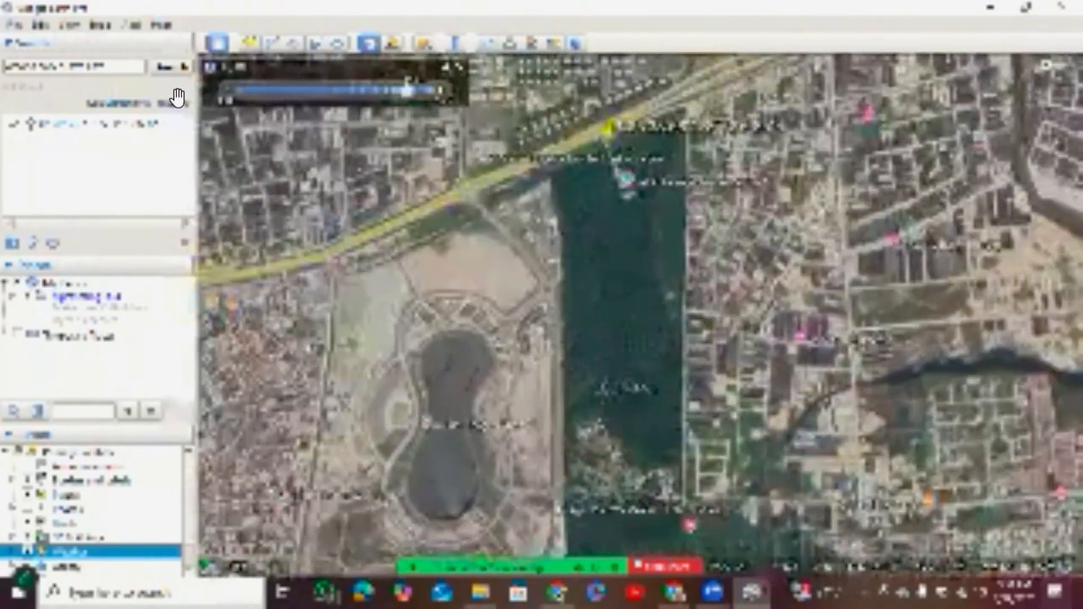
left_click(181, 68)
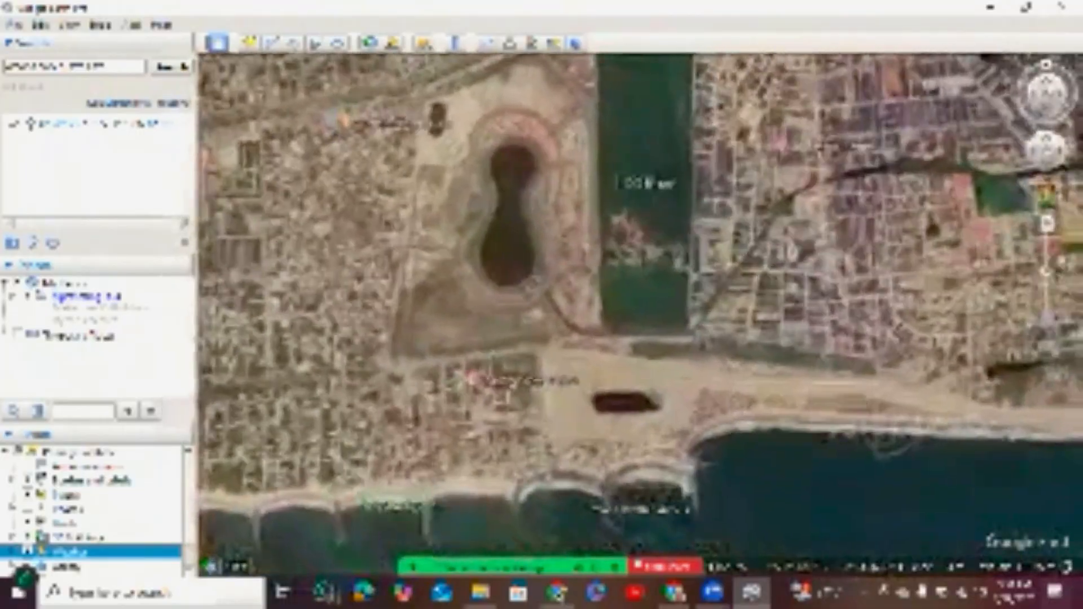
Turn off the Places, Borders and Labels, and Roads layers over the conservation area.
scroll(210, 68, "down", 4)
left_click_drag(209, 68, 213, 90)
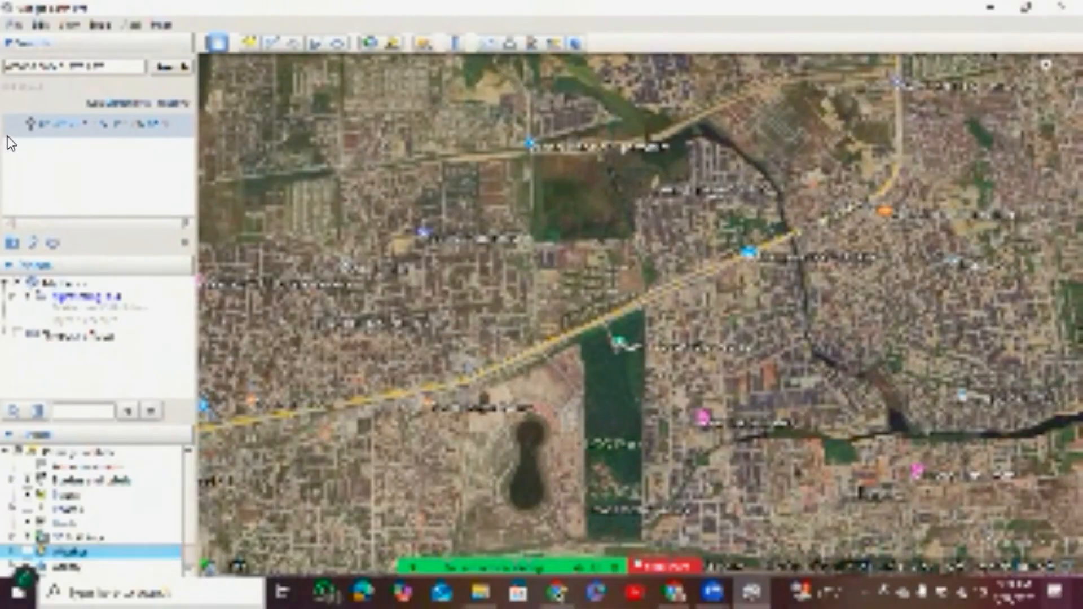
key("Up")
key("Up")
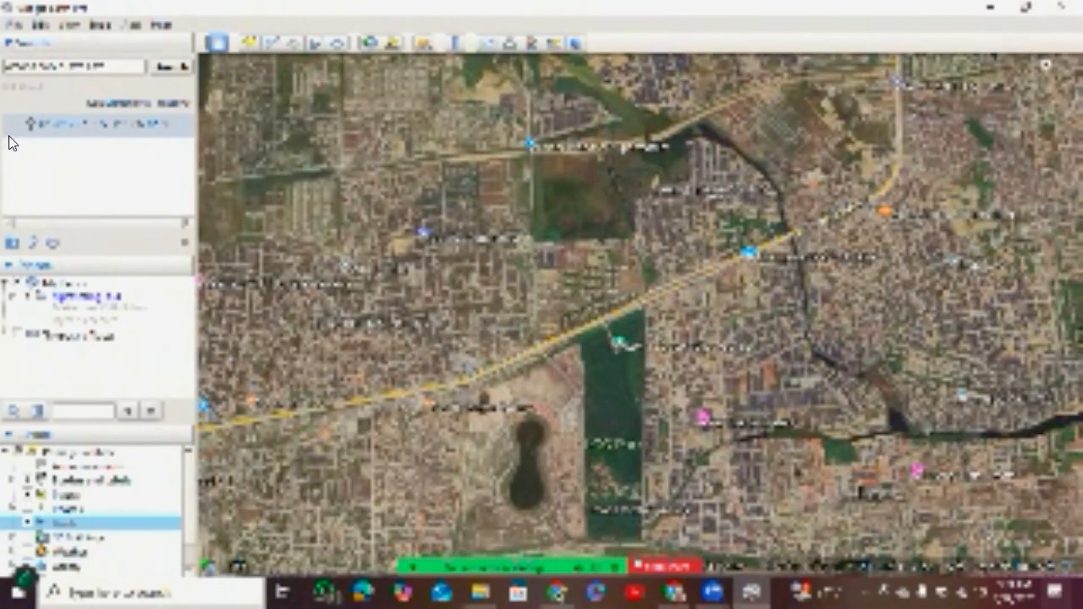
key("Up")
key("Up")
key("space")
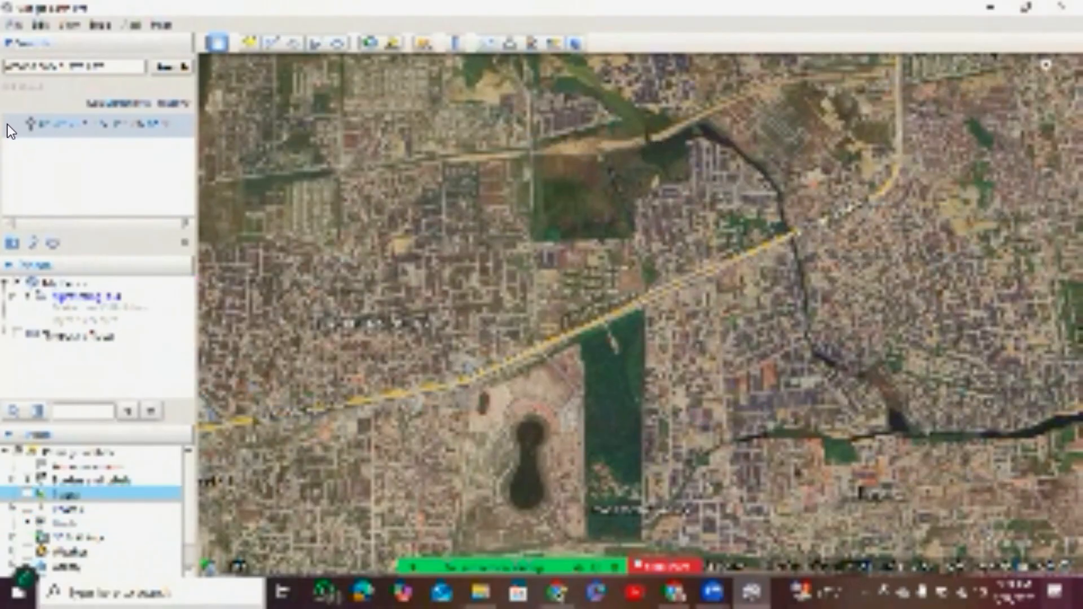
key("Up")
key("space")
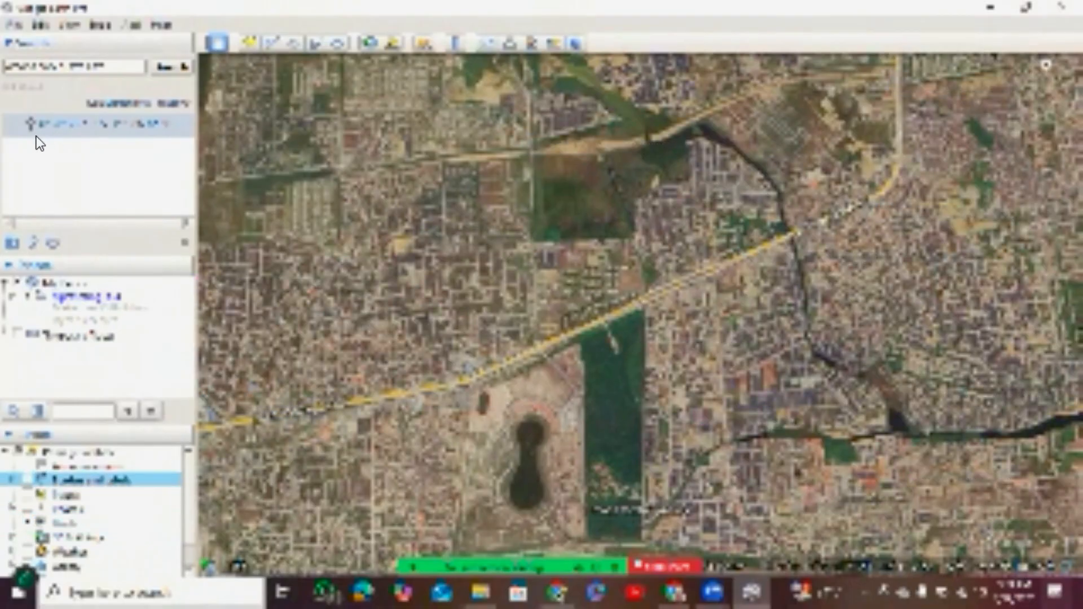
key("Down")
key("Down")
key("Down")
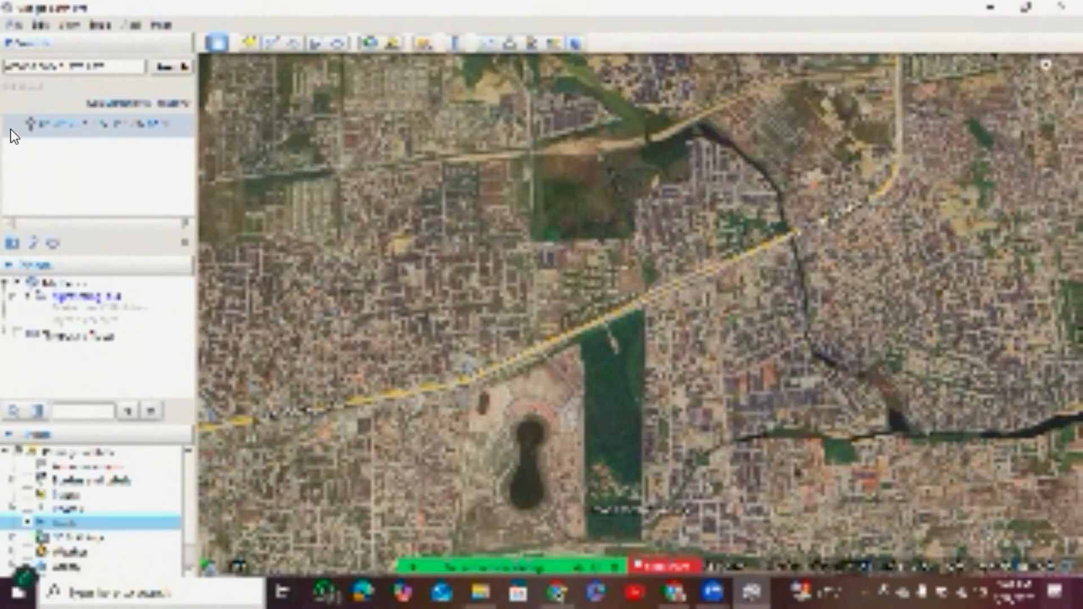
key("space")
Select the Terrain layer and frame the whole conservation forest, from the expressway to its southern edge.
double_click(119, 117)
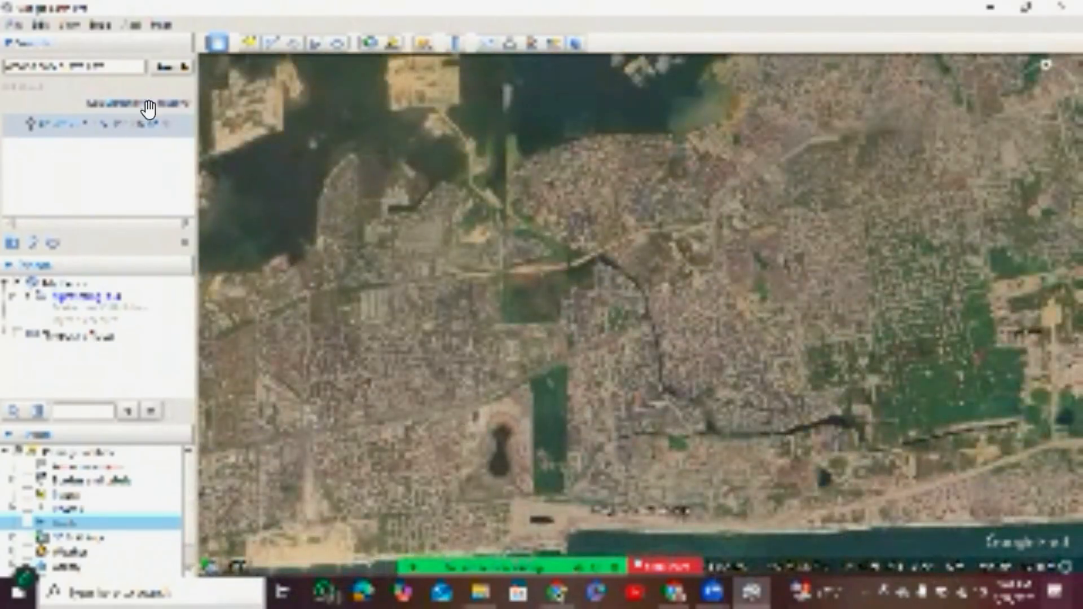
scroll(91, 509, "down", 1)
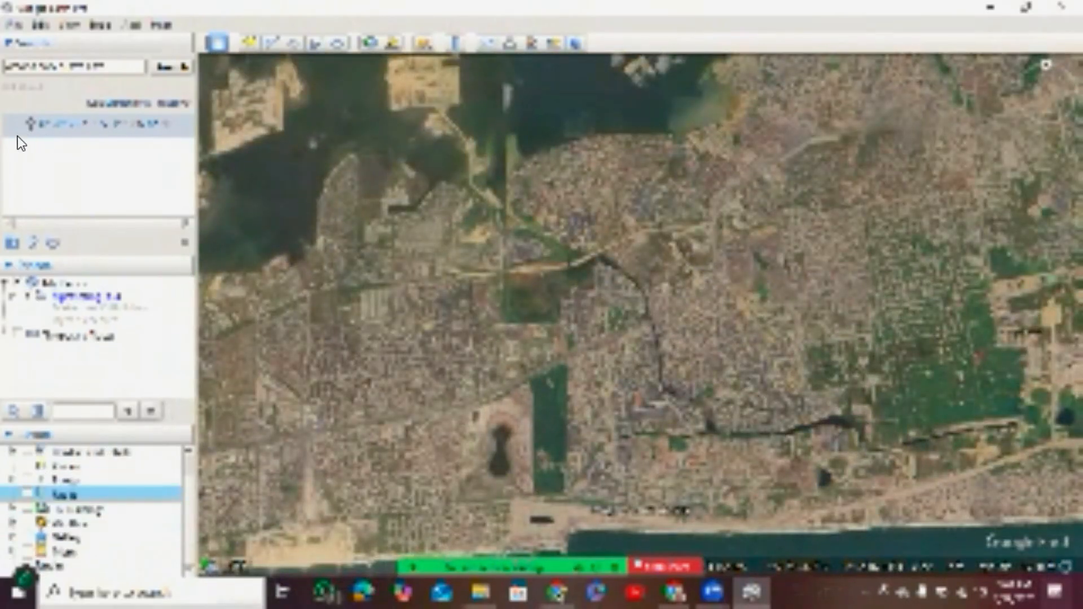
left_click(51, 566)
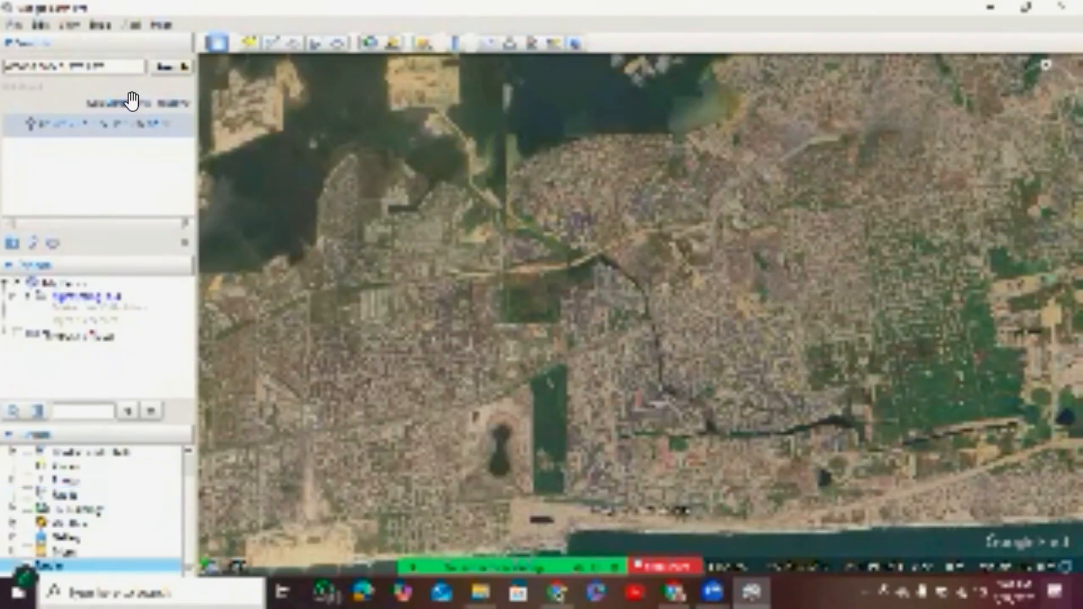
scroll(519, 400, "up", 1)
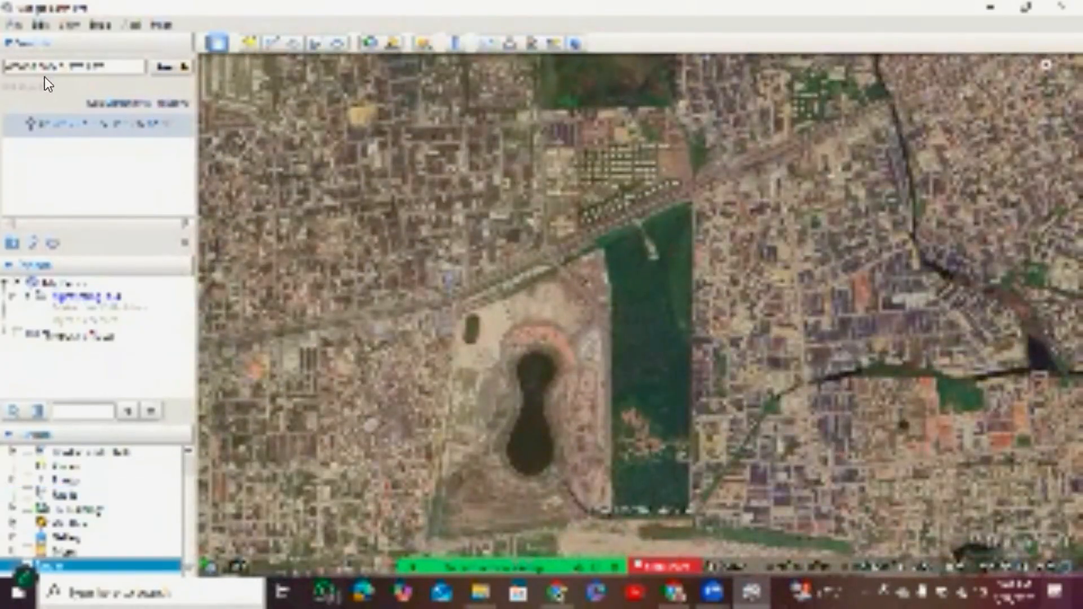
left_click(162, 68)
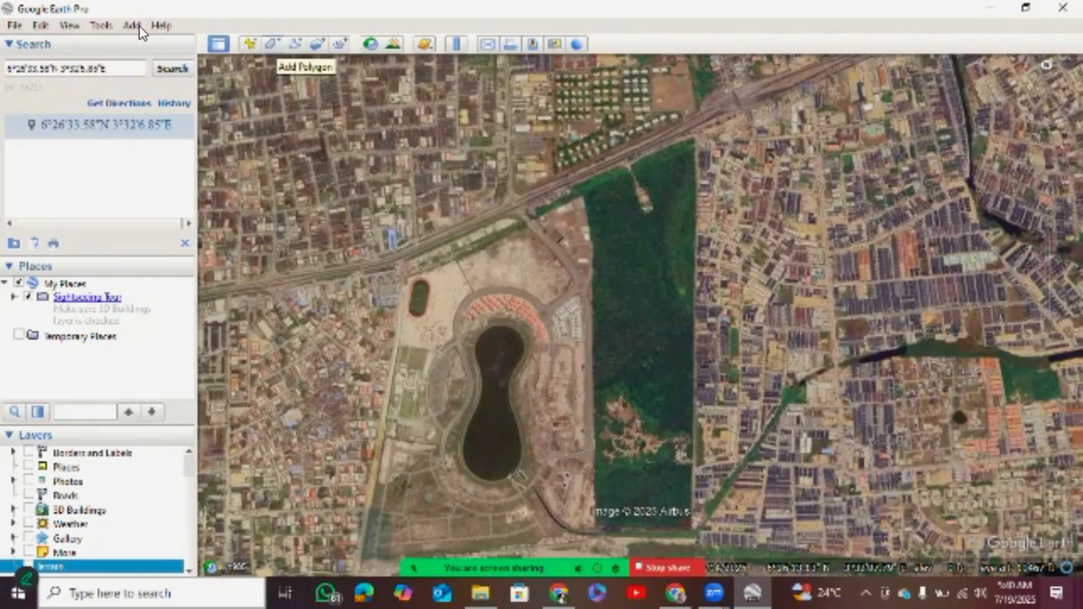
Start a new polygon and trace the conservation forest's northern boundary along the expressway to its northeast corner.
key("ctrl+shift+g")
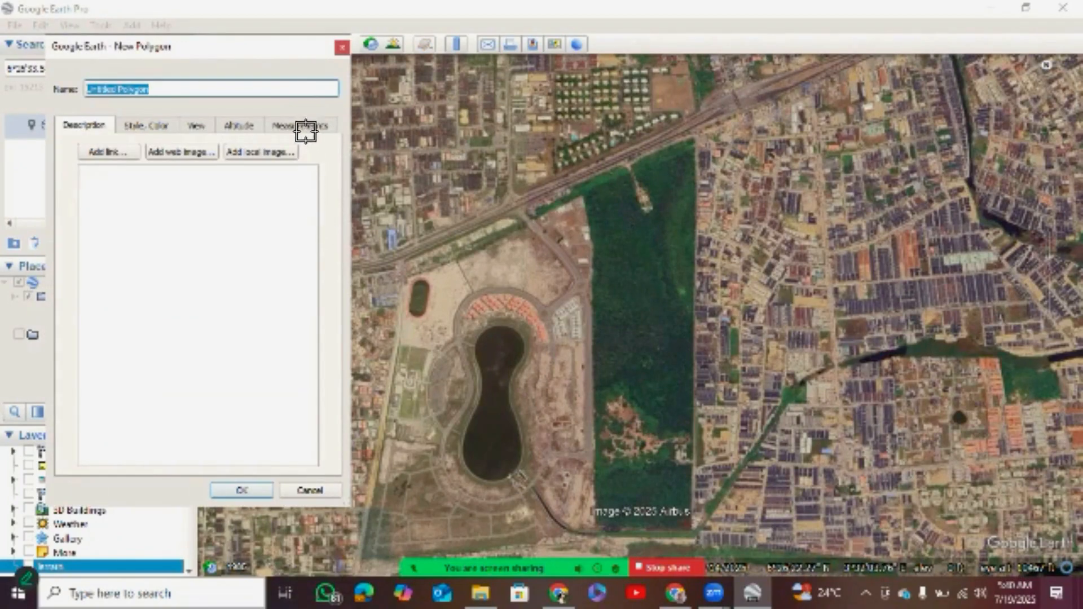
left_click(577, 186)
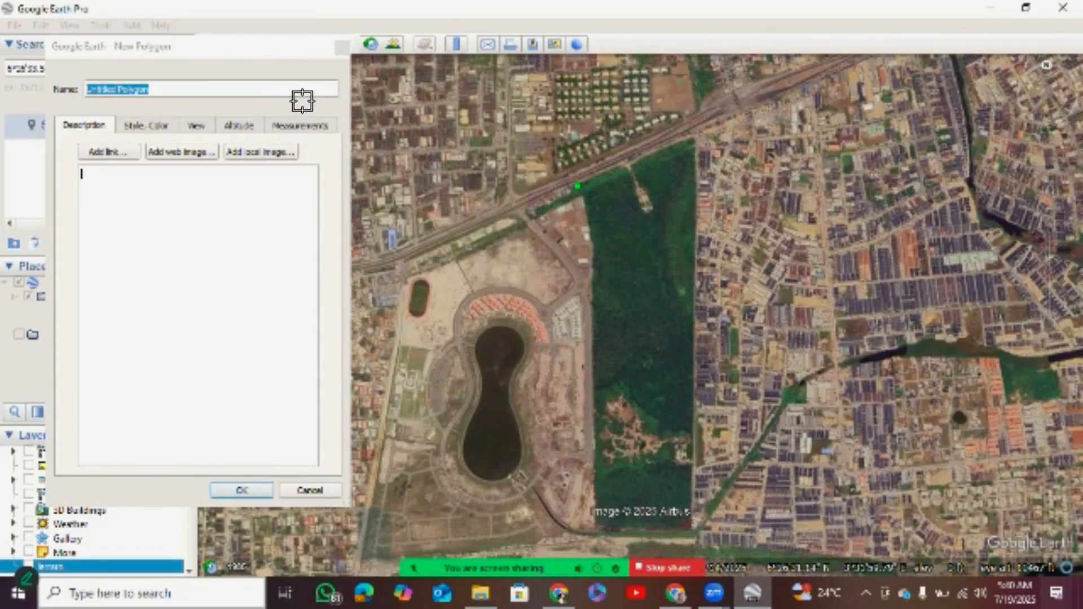
left_click(597, 177)
left_click(612, 169)
left_click(629, 162)
left_click(648, 154)
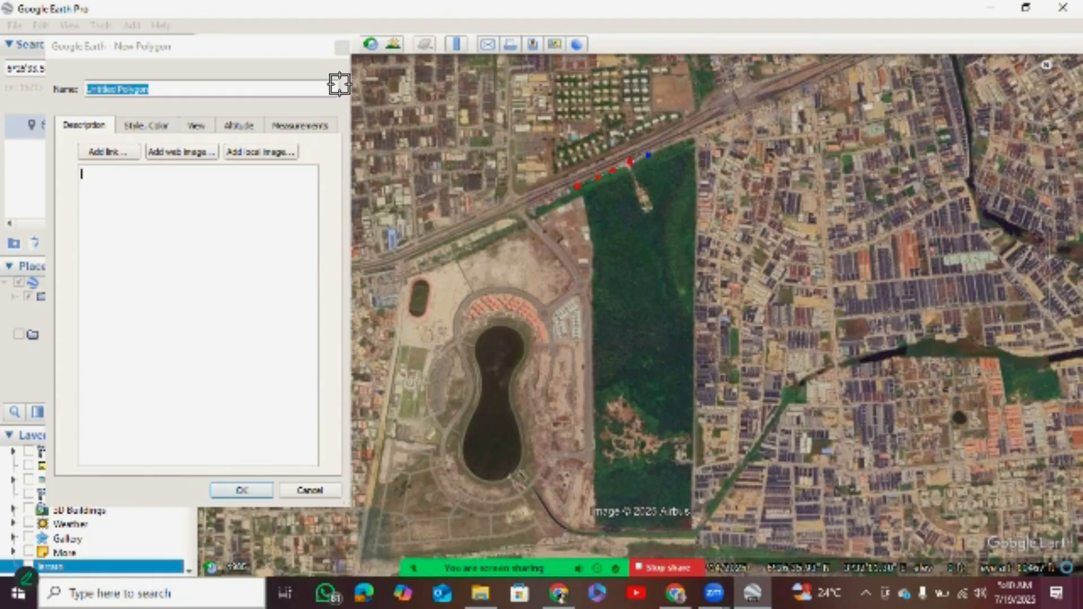
left_click(661, 147)
left_click(676, 138)
left_click(690, 136)
Continue the polygon down the forest's eastern edge and along its southern edge to the southwest corner.
left_click(694, 158)
left_click(696, 179)
left_click(696, 216)
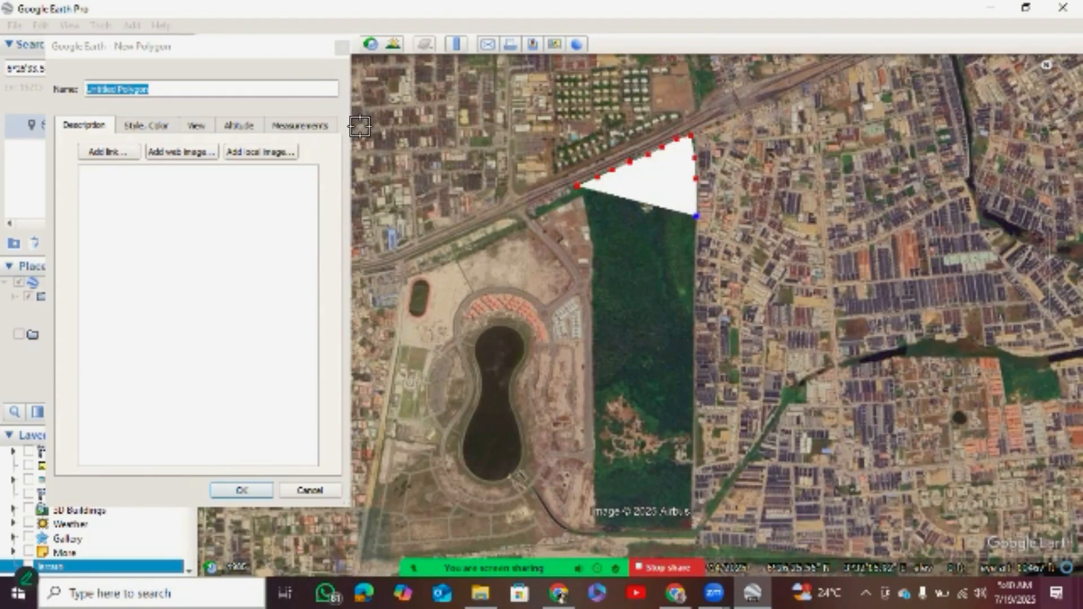
left_click(693, 244)
left_click(692, 315)
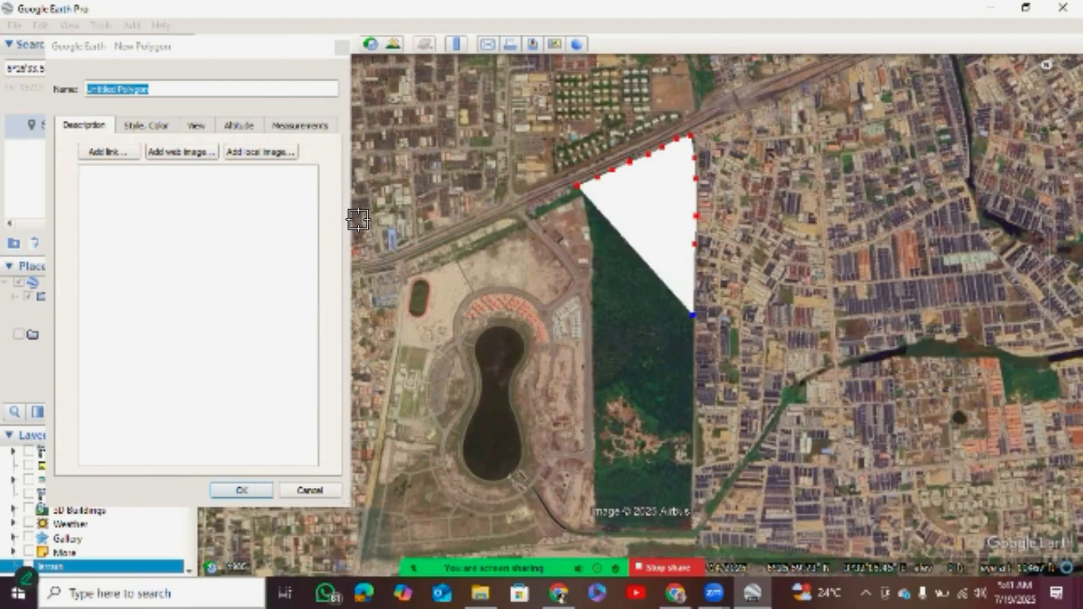
left_click(693, 419)
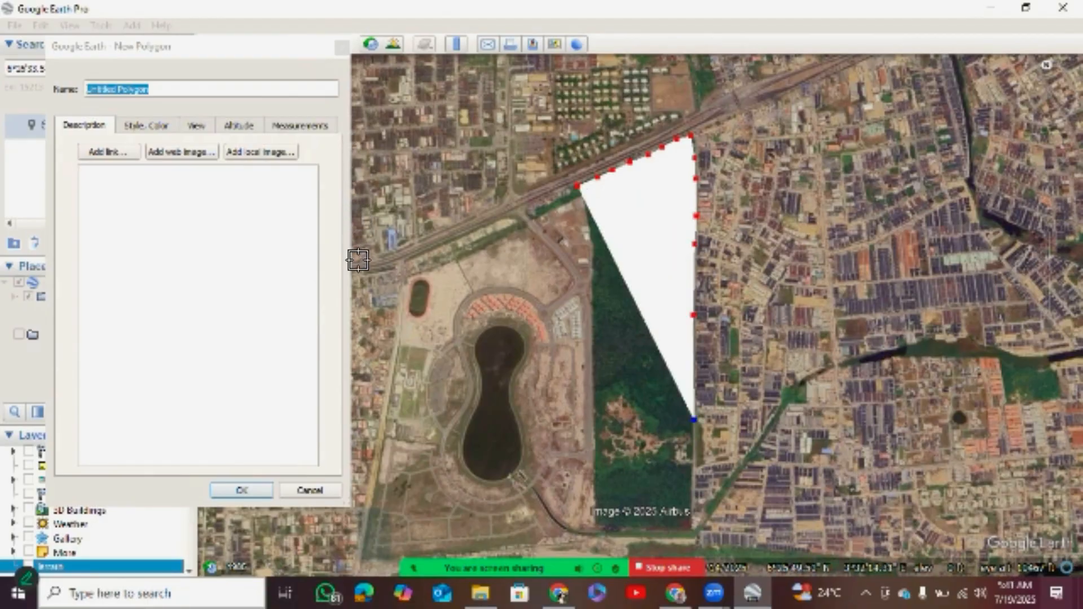
left_click(692, 501)
left_click(689, 524)
left_click(645, 524)
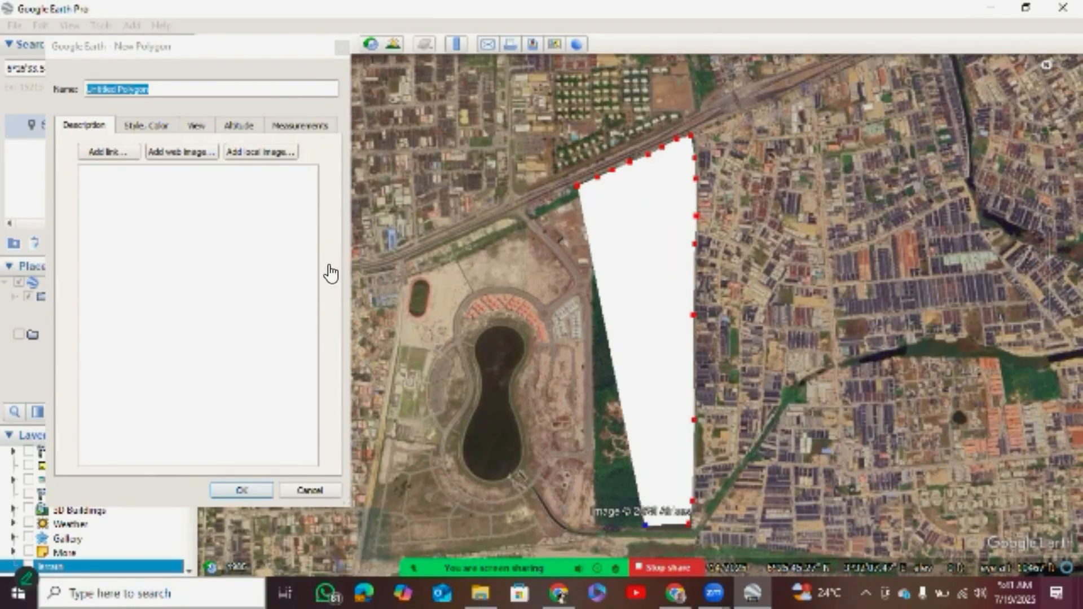
left_click(628, 524)
left_click(608, 522)
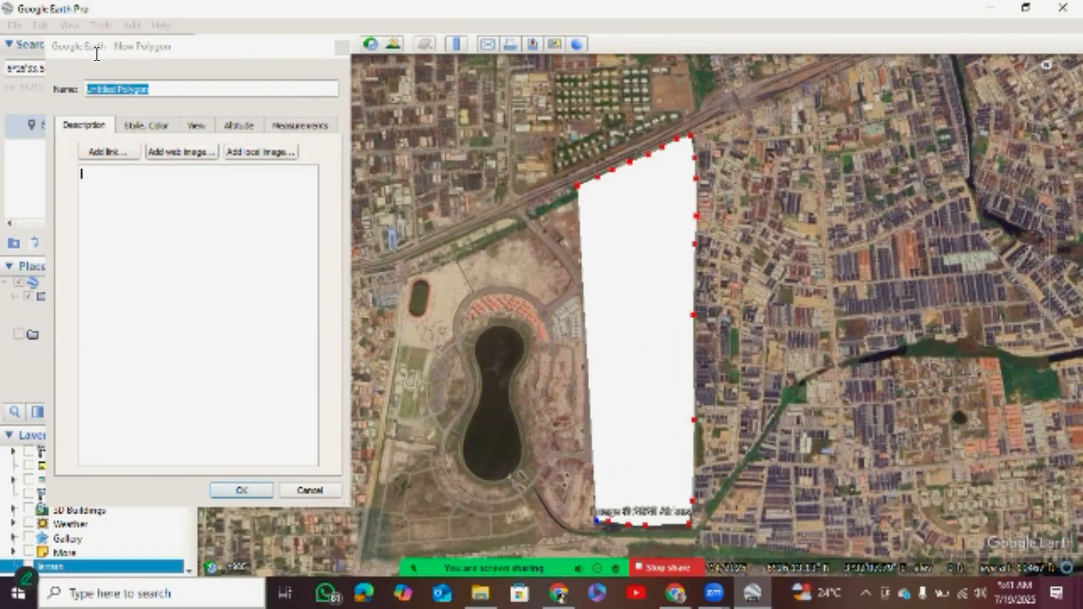
left_click(146, 125)
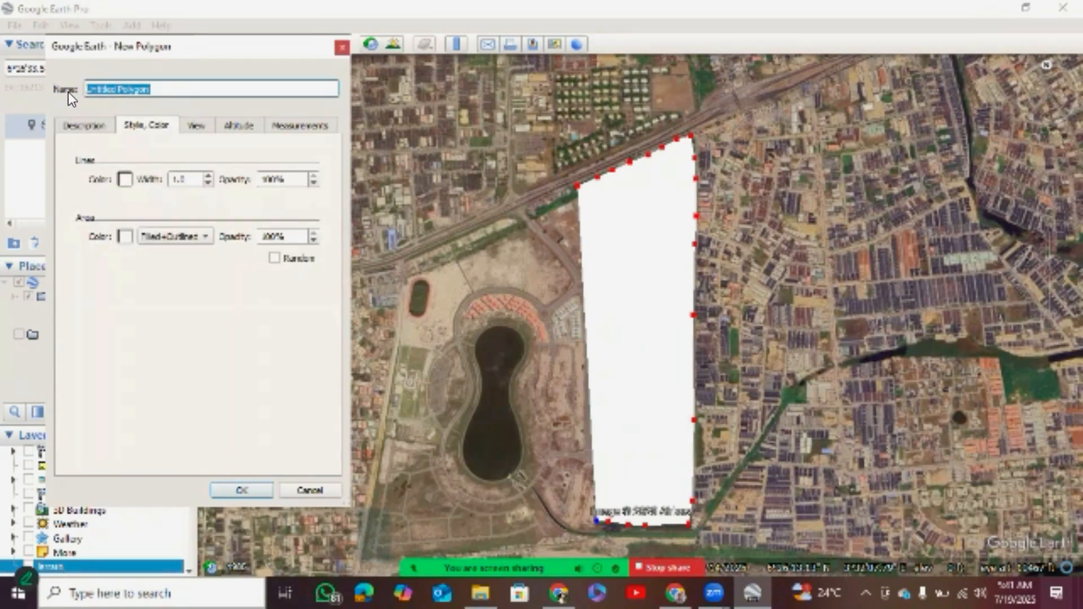
left_click(125, 180)
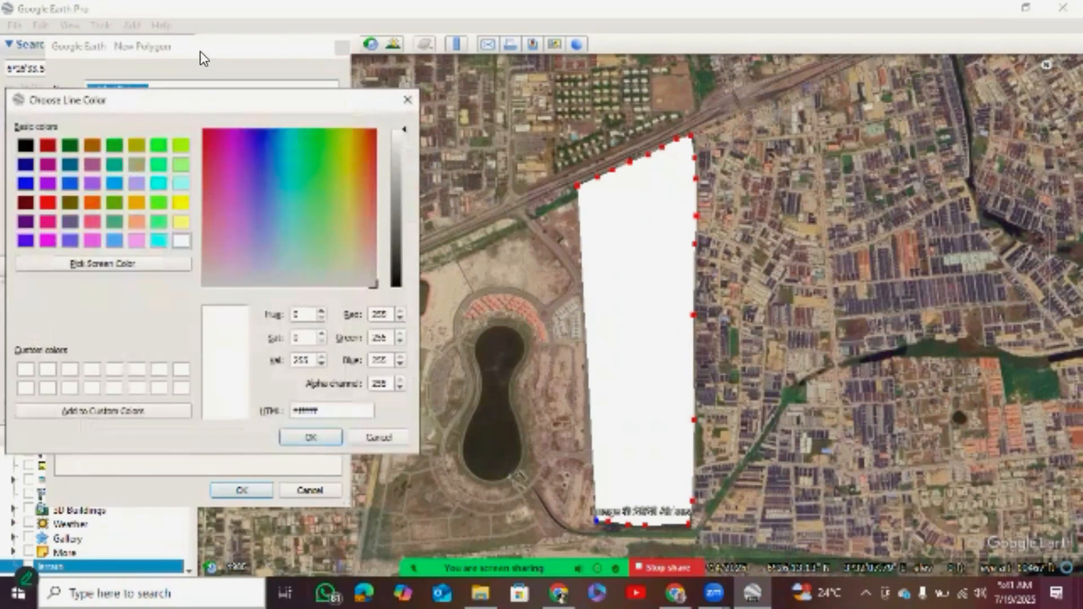
left_click(407, 100)
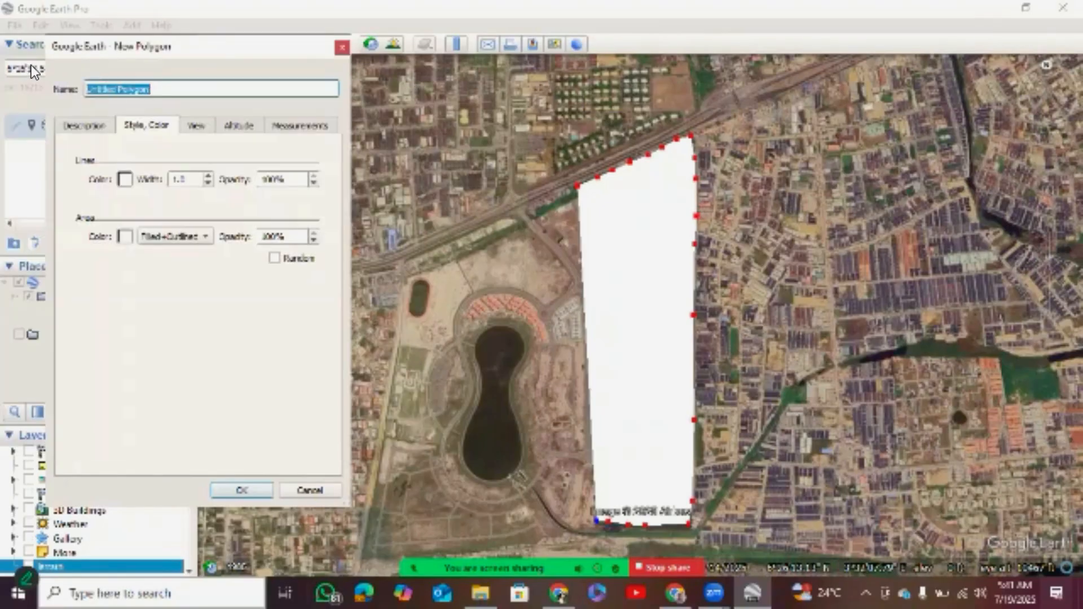
left_click(84, 125)
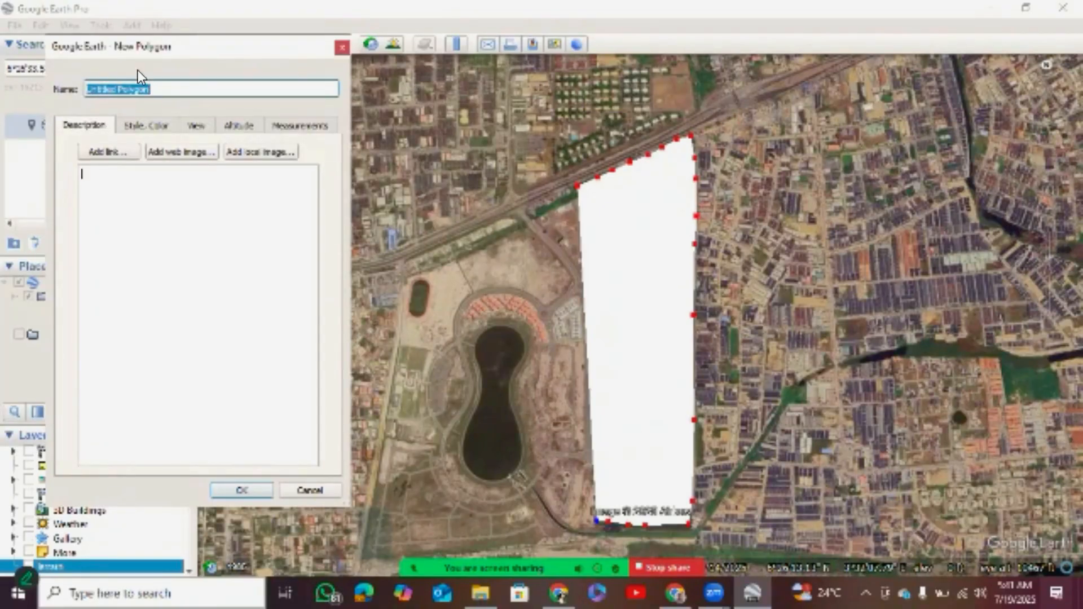
left_click(232, 125)
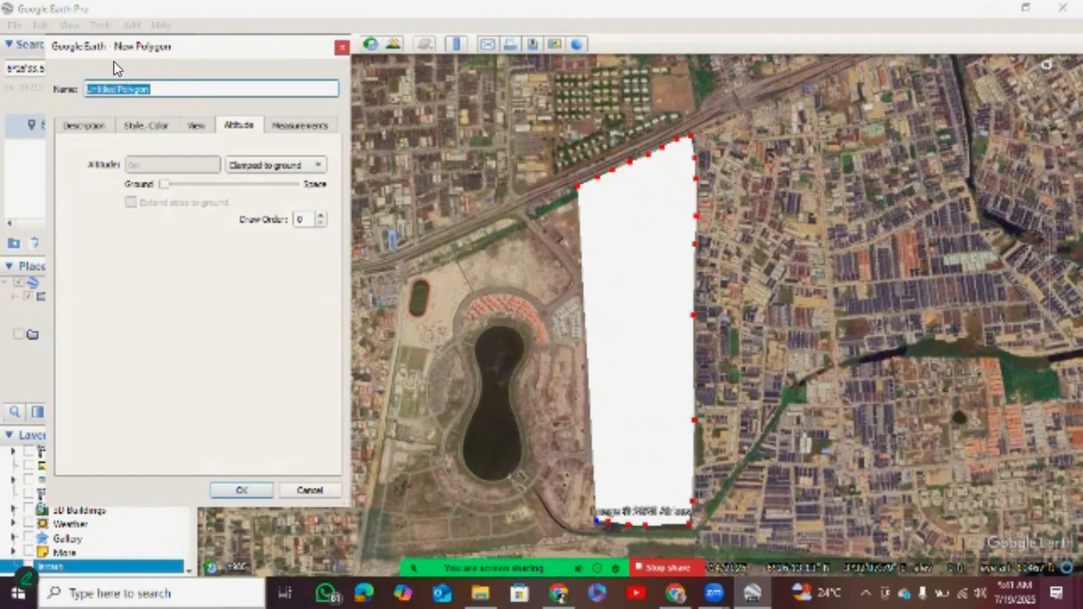
left_click(195, 125)
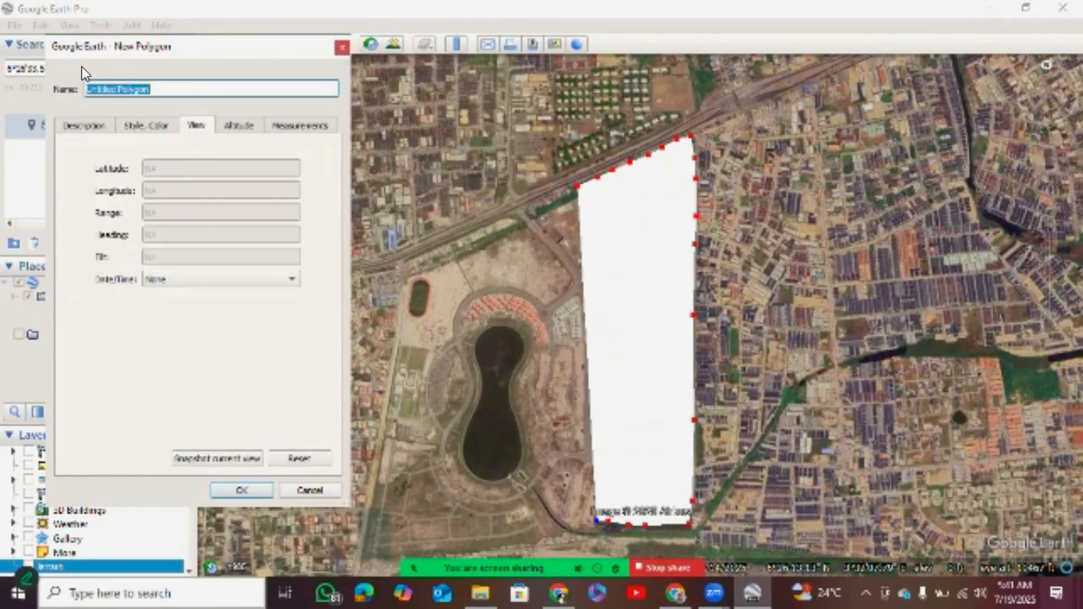
Set the new polygon's area style to Outlined so only its boundary is drawn.
left_click(146, 125)
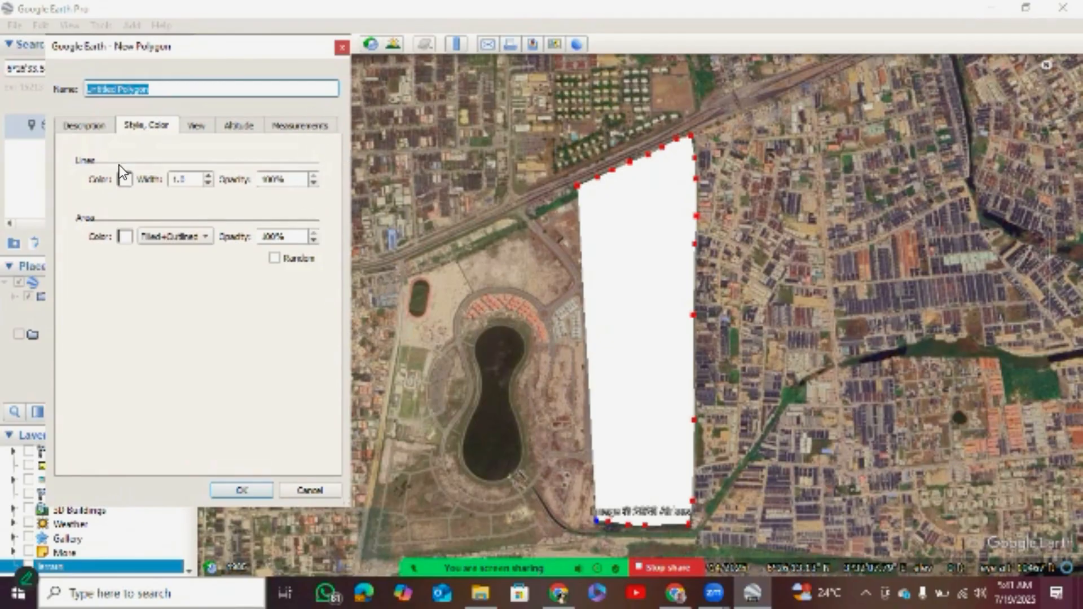
left_click(180, 238)
key("Up")
key("Up")
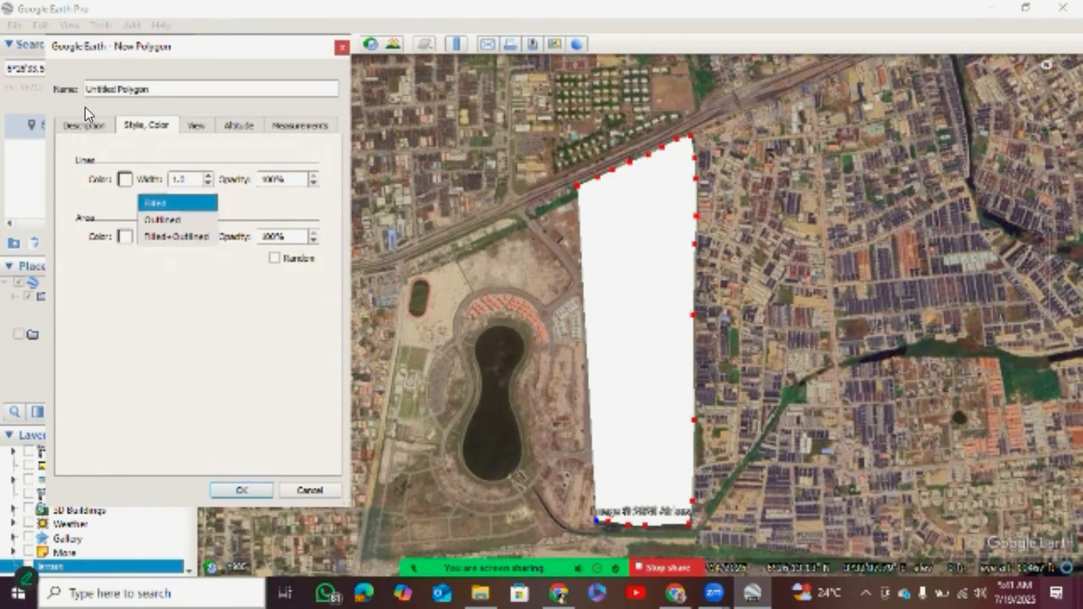
key("Down")
key("Return")
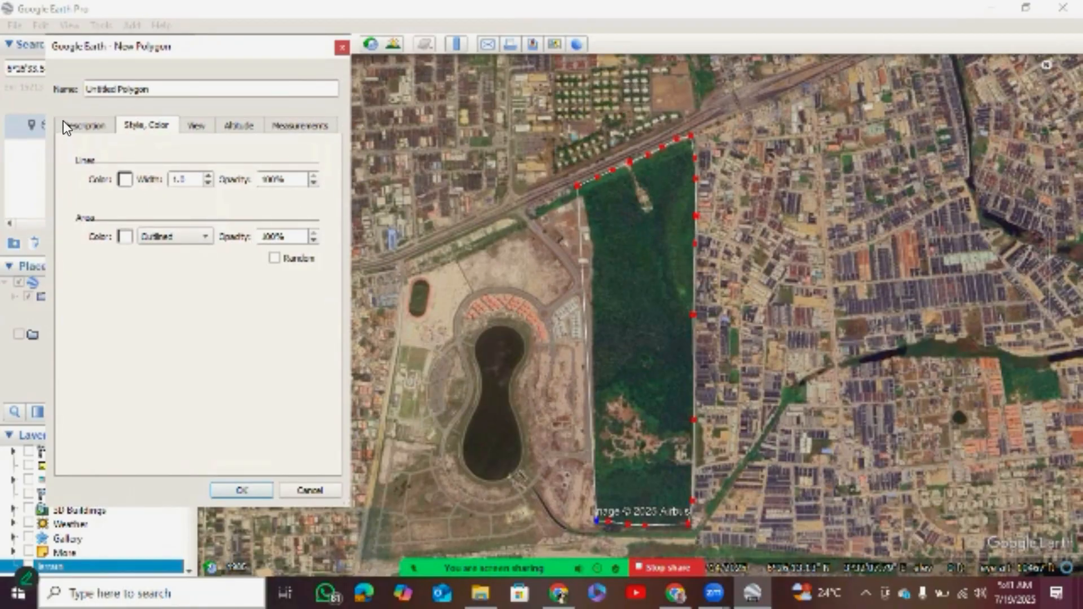
Set the polygon's area color to dark red and save the polygon to My Places.
key("space")
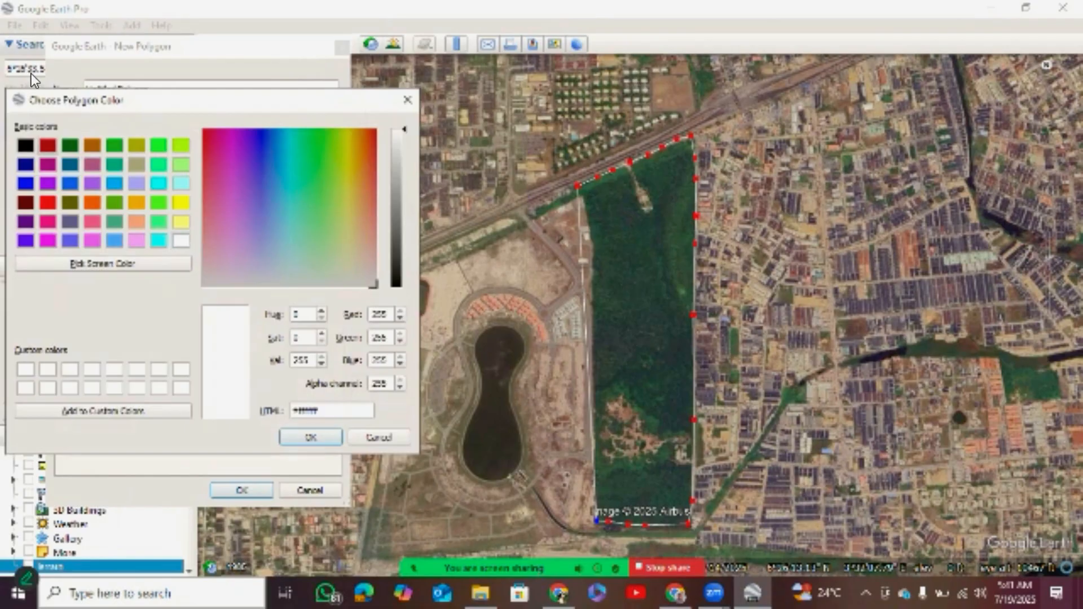
left_click(48, 146)
key("Return")
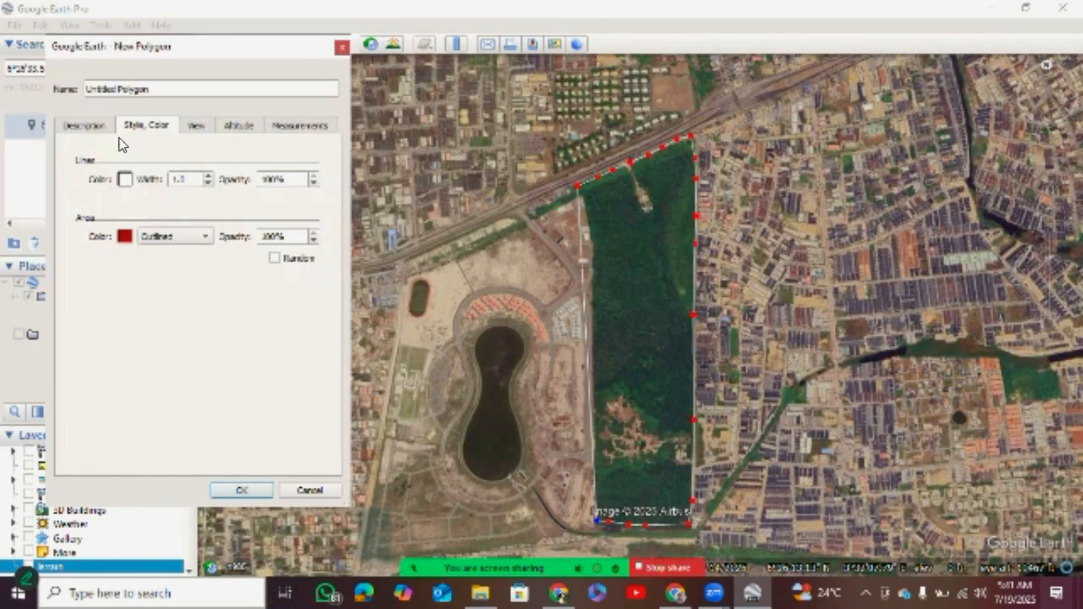
left_click(160, 126)
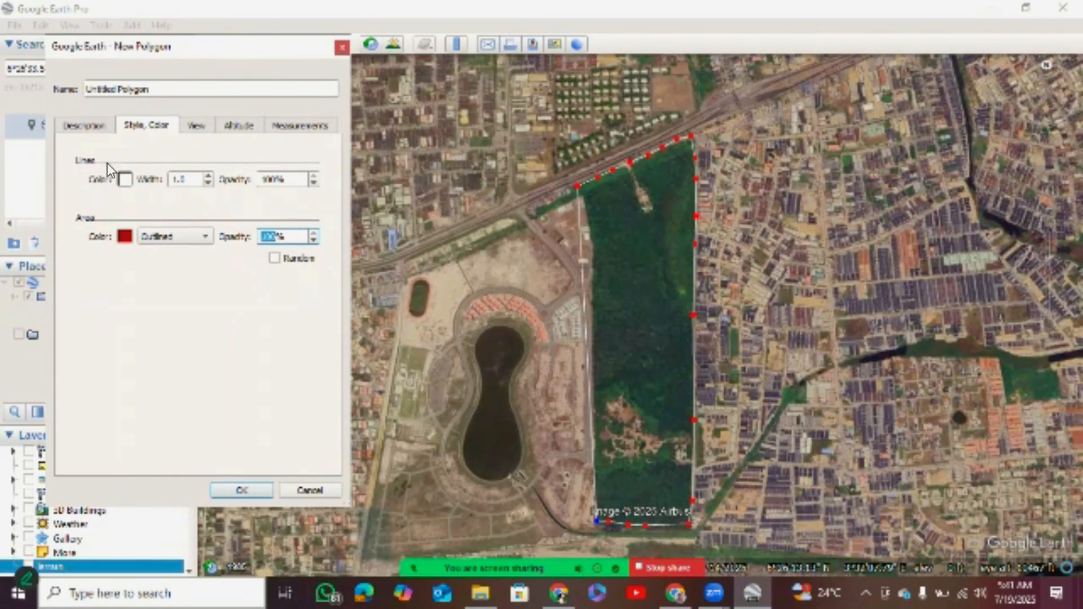
key("Return")
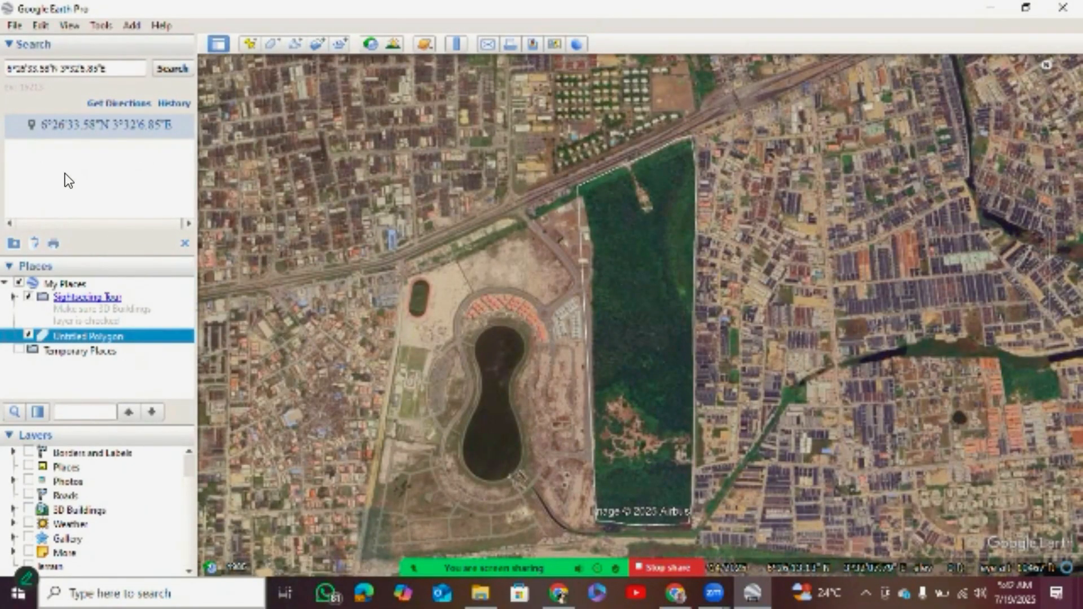
left_click(25, 151)
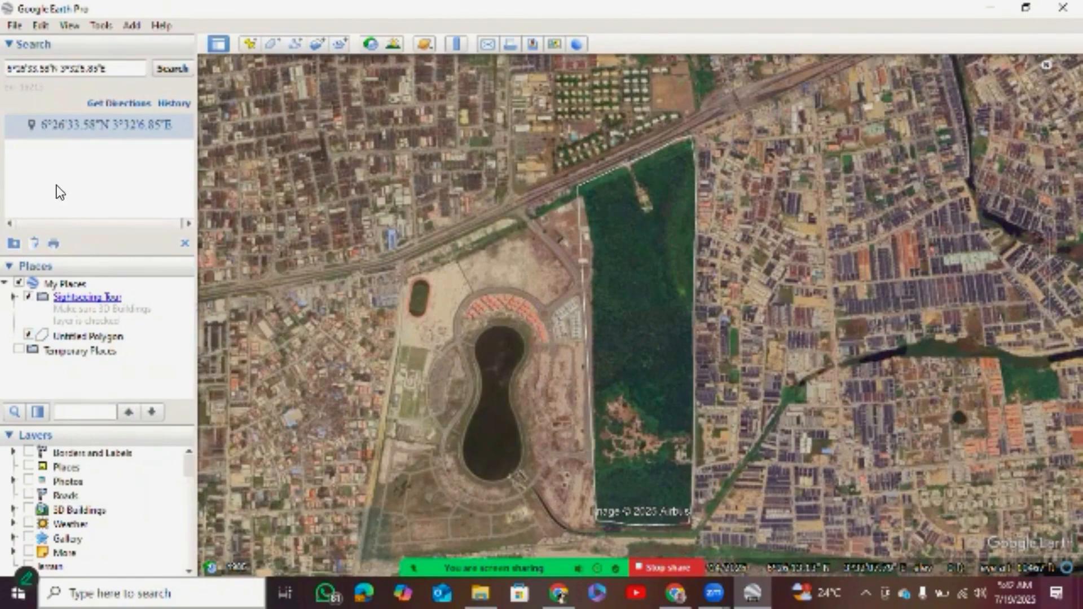
Open the saved polygon's properties and change its line color to dark red (#aa0000).
right_click(105, 337)
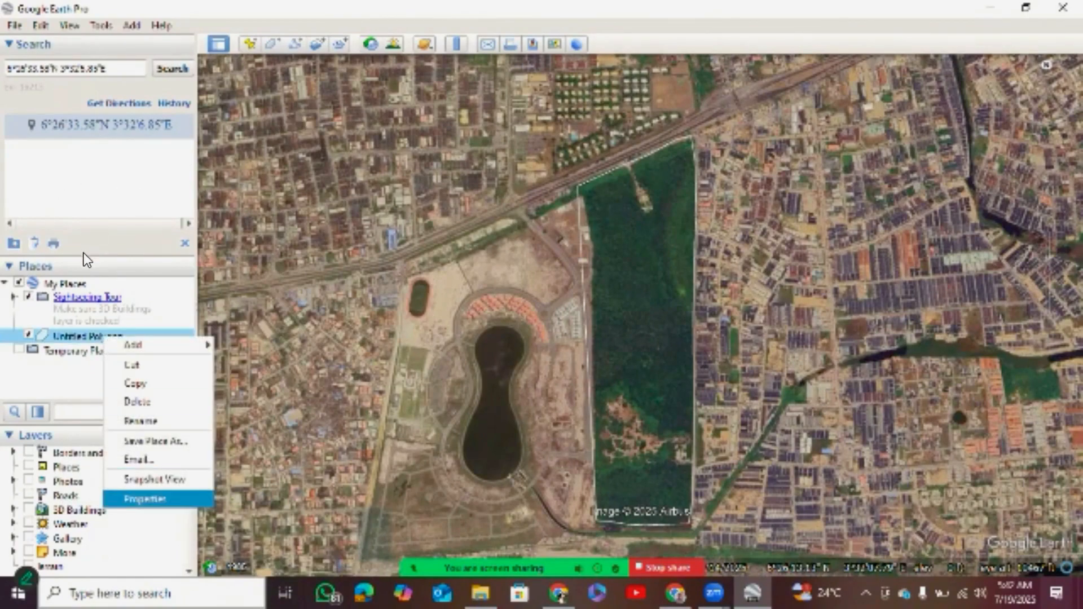
key("Return")
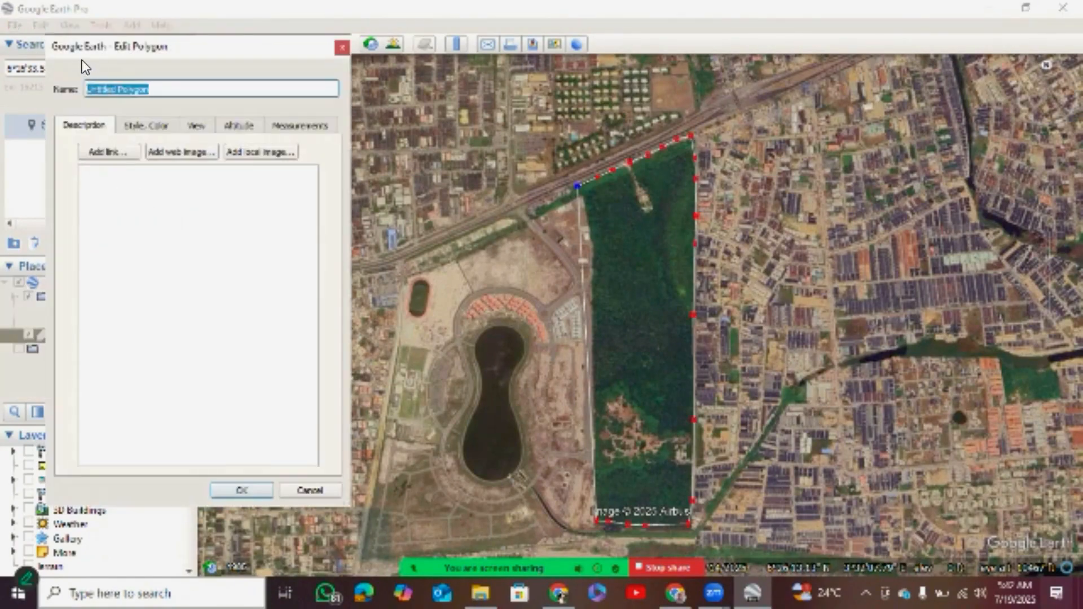
key("ctrl+Tab")
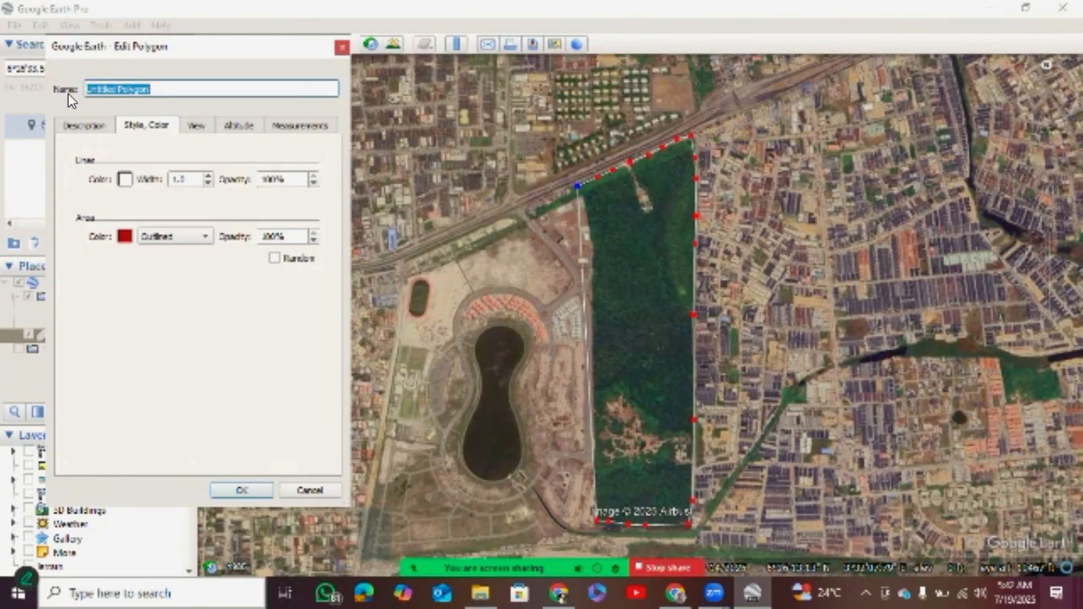
left_click(124, 180)
left_click(49, 148)
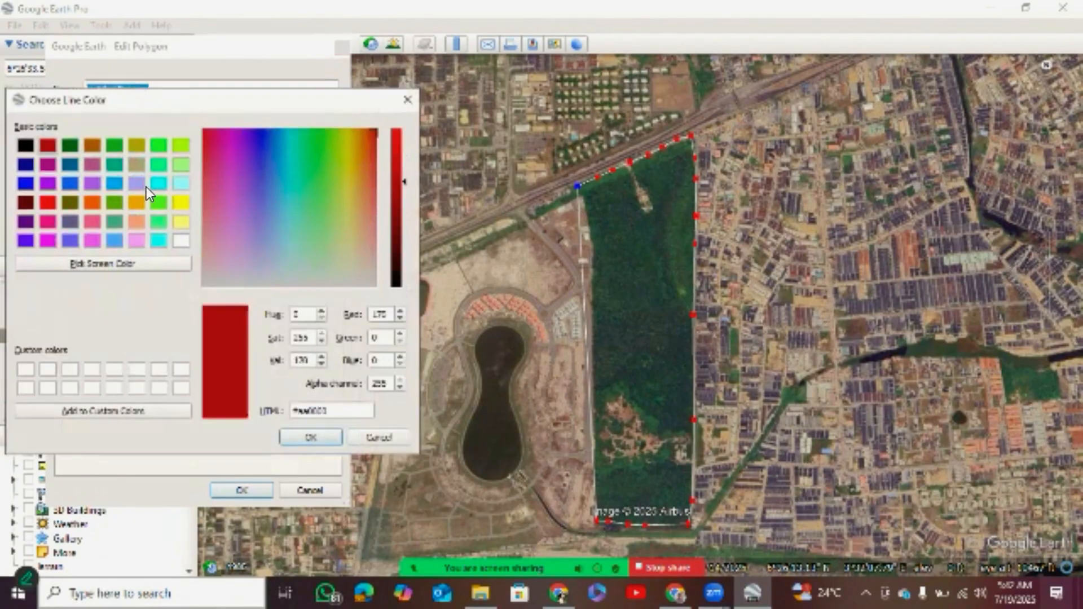
left_click(302, 437)
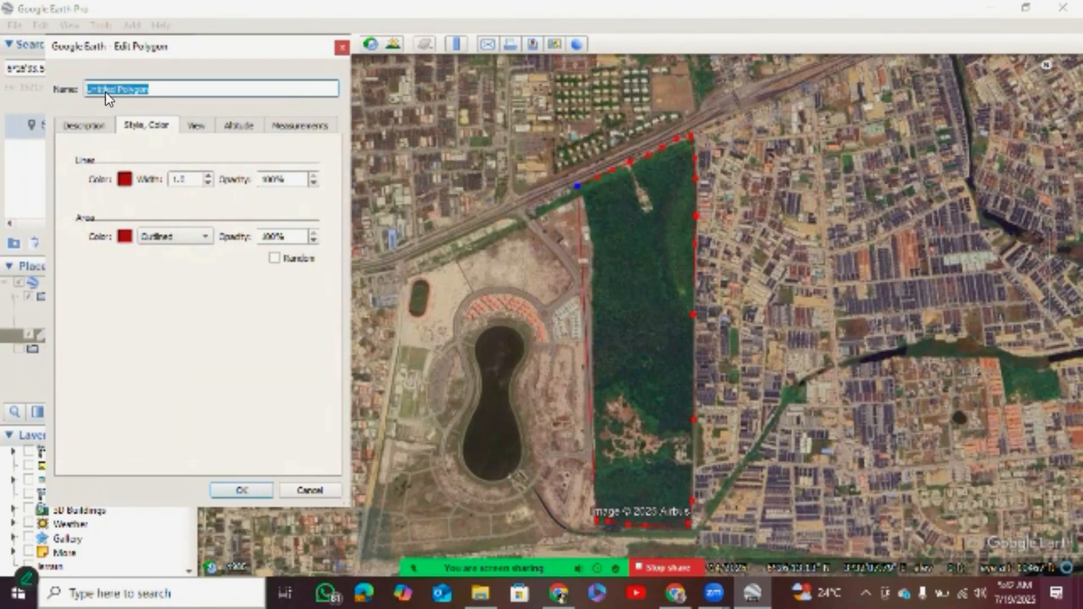
Set the polygon's line width to 2.6.
key("Tab")
key("Up")
key("Up")
key("Up")
key("Up")
key("Up")
key("Up")
key("Up")
key("Up")
key("Up")
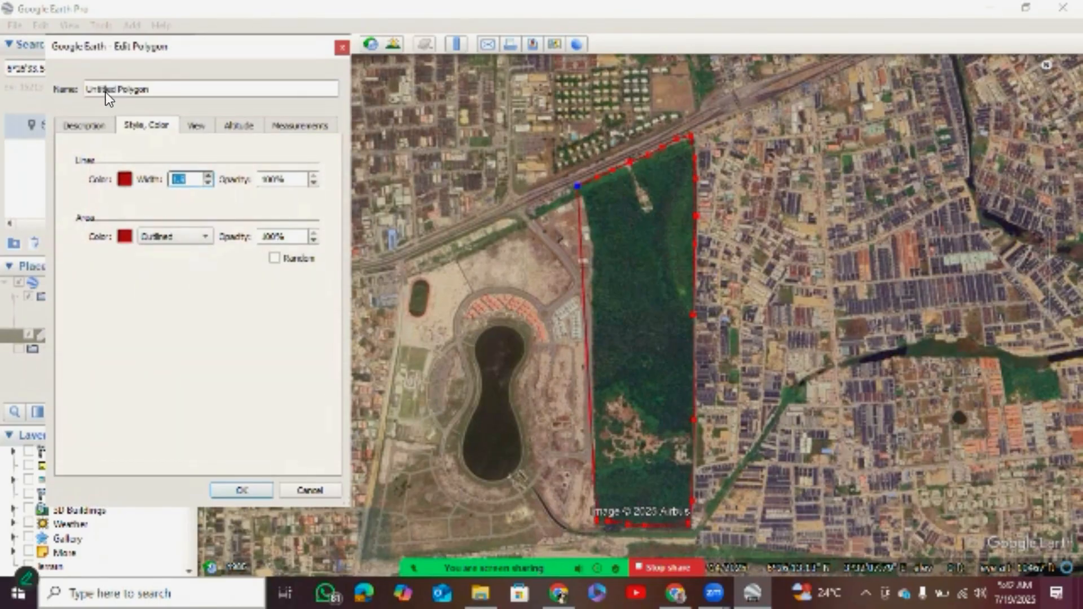
key("Up")
key("Up")
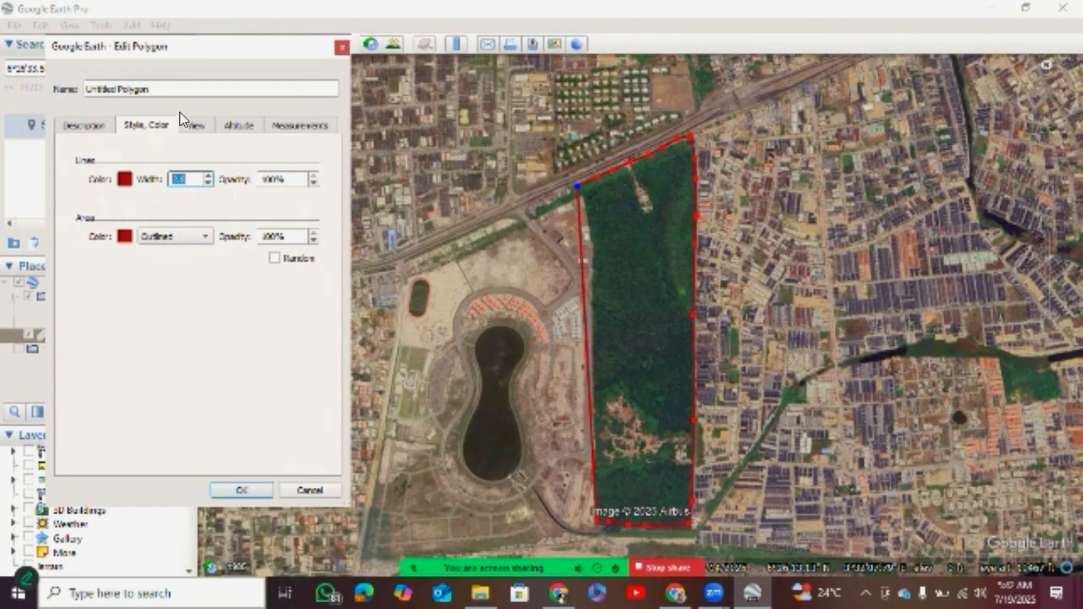
Lower the polygon's line opacity and save the polygon.
key("Tab")
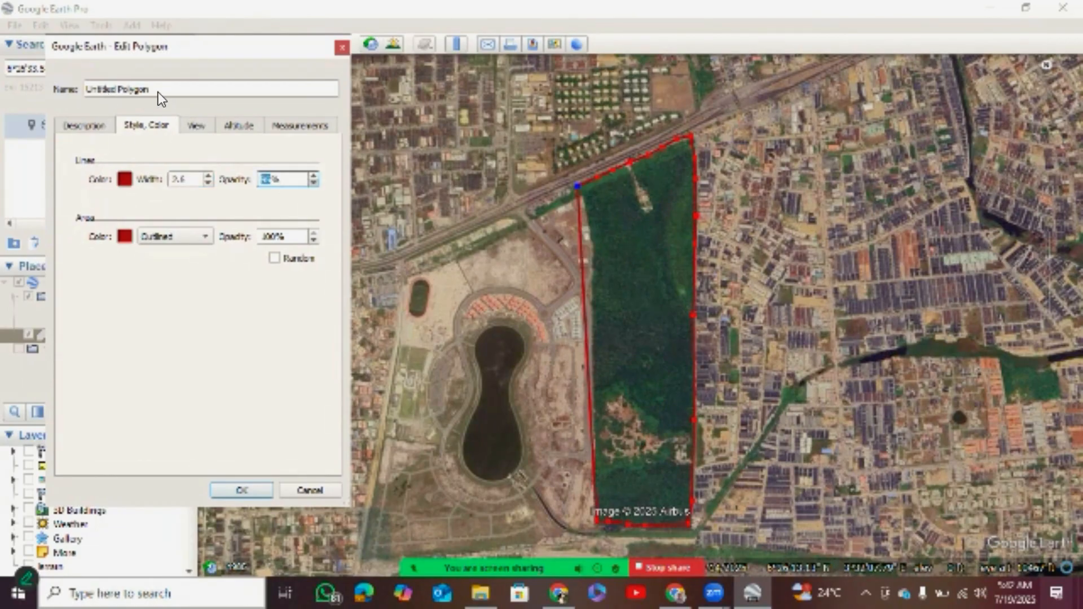
key("Down")
key("Return")
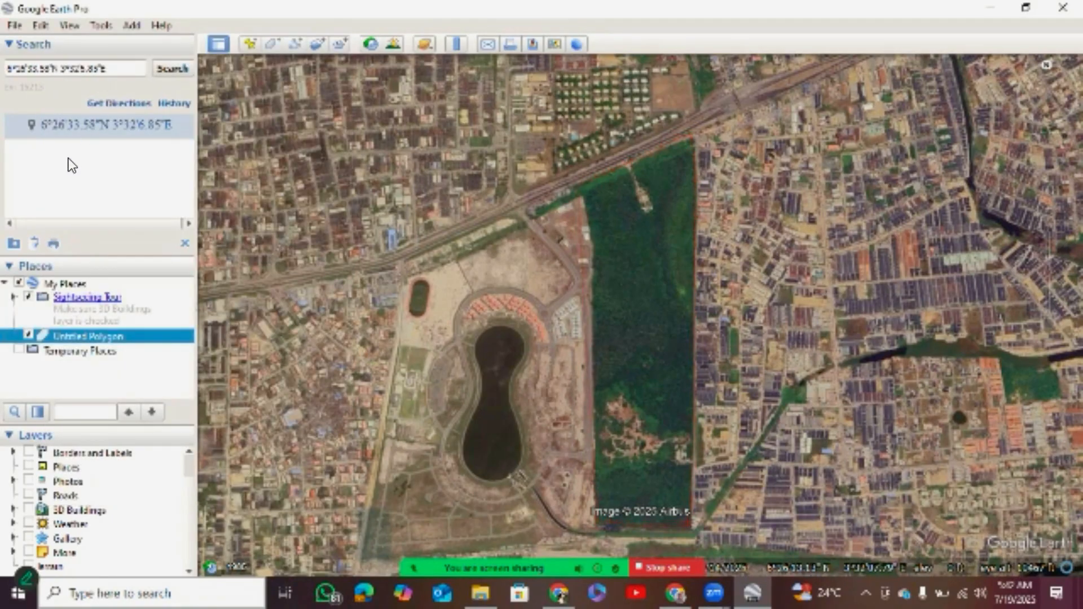
Reopen the polygon's properties, set its line opacity to 100%, and clear its name.
right_click(132, 336)
left_click(163, 499)
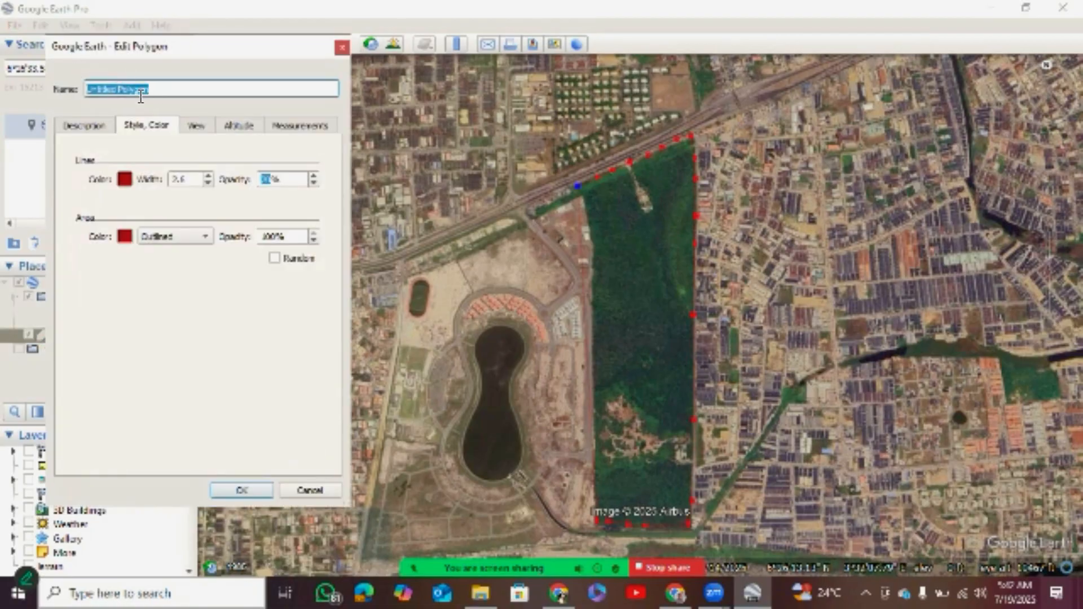
type("1")
key("Tab")
type("00")
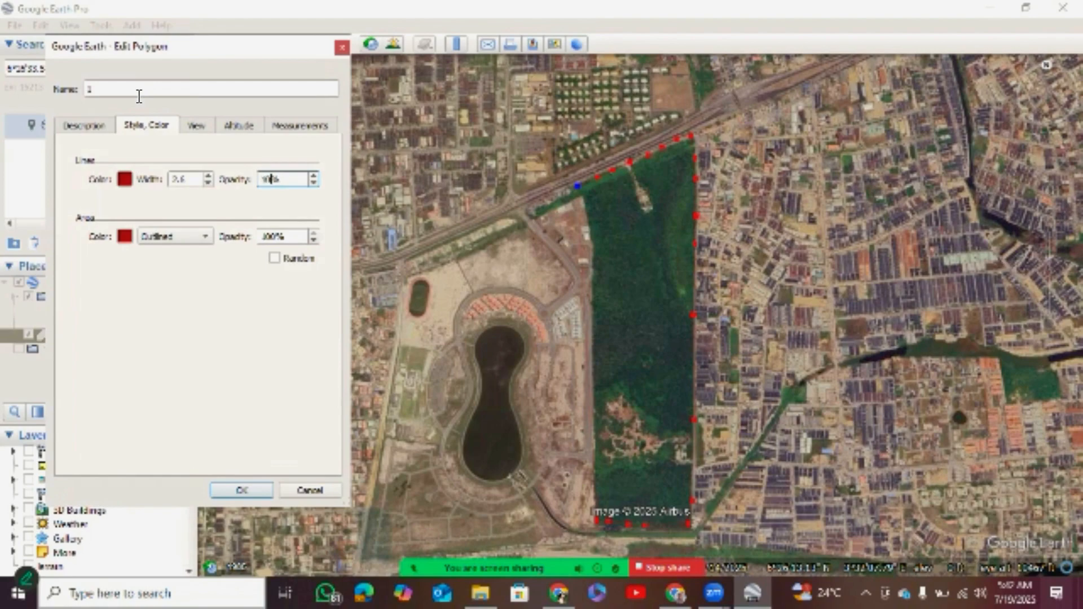
left_click(145, 89)
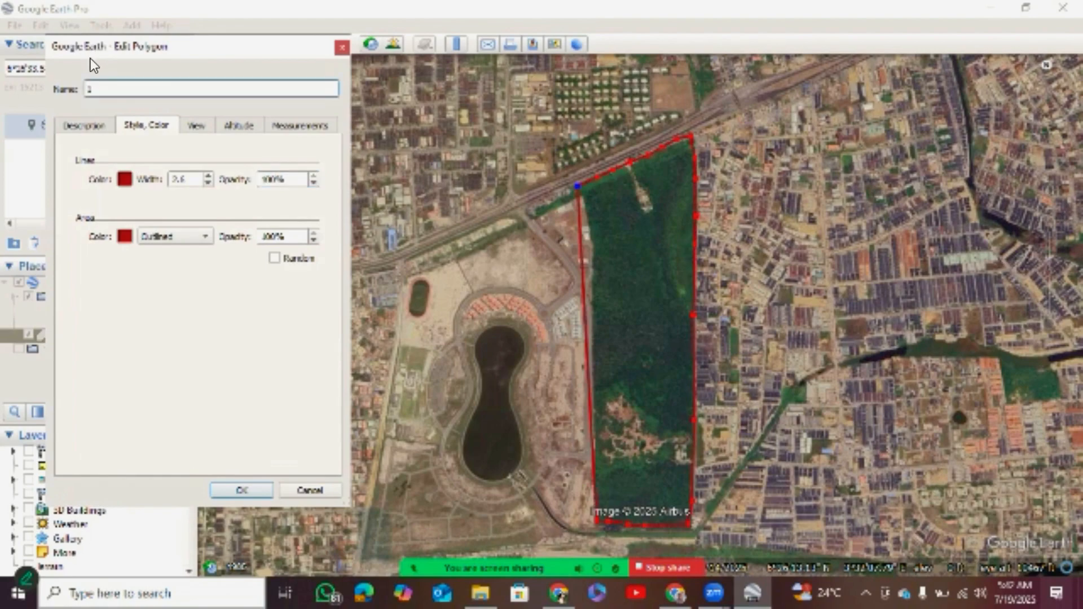
key("BackSpace")
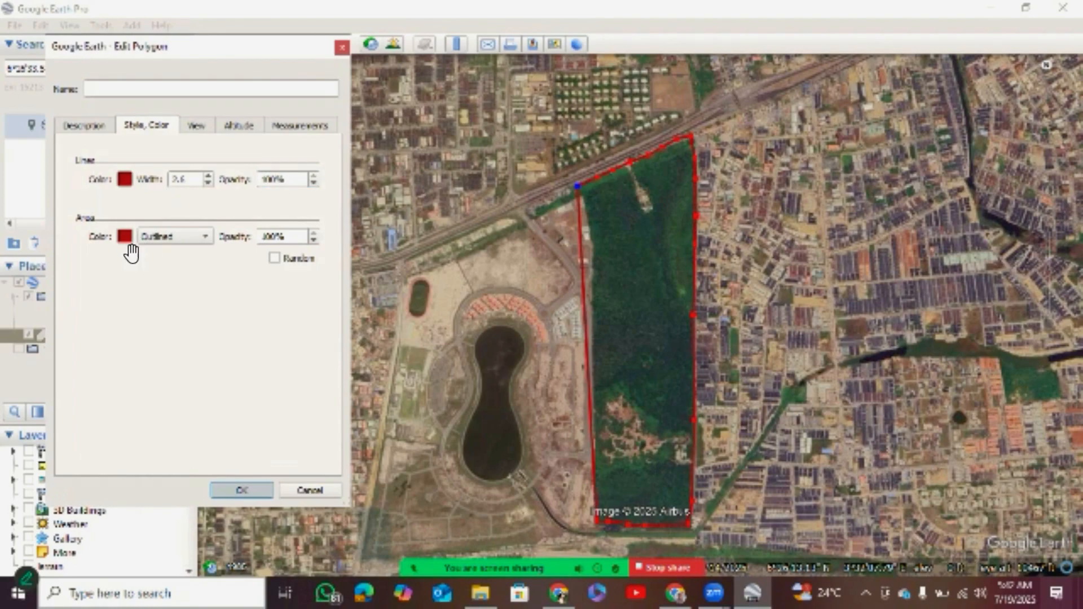
Save the polygon's line style, reopen its properties, and name it "Sample 1".
key("Return")
right_click(65, 335)
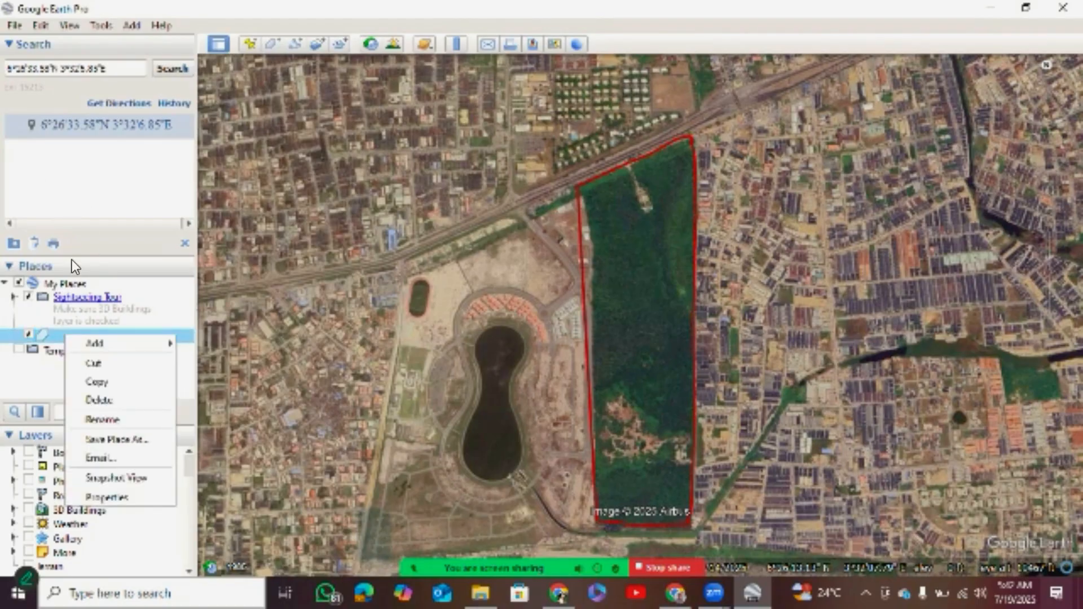
left_click(106, 497)
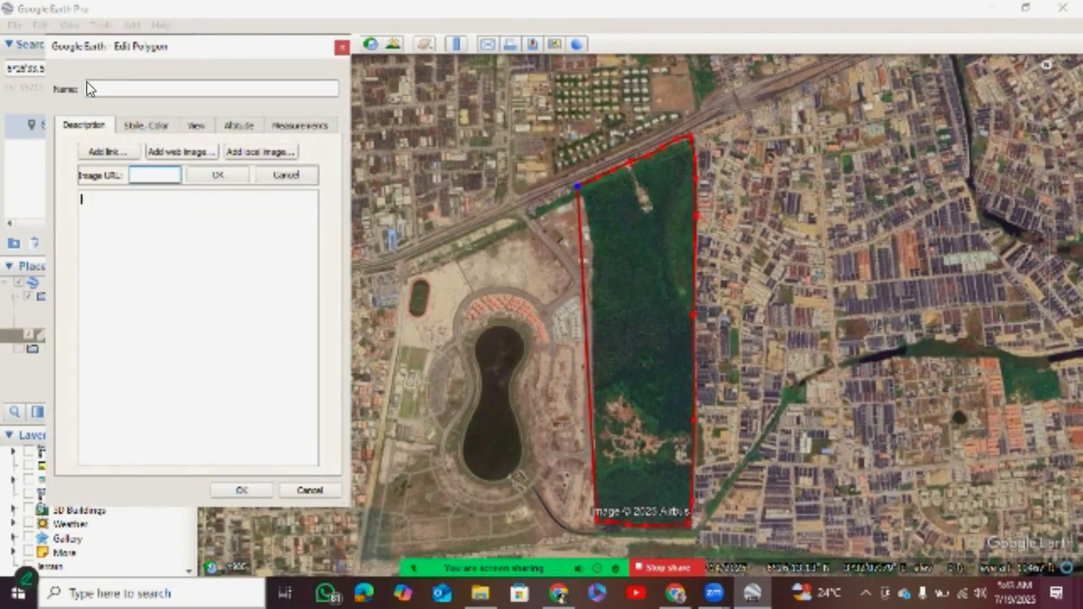
type("Samo")
left_click(88, 88)
type("S")
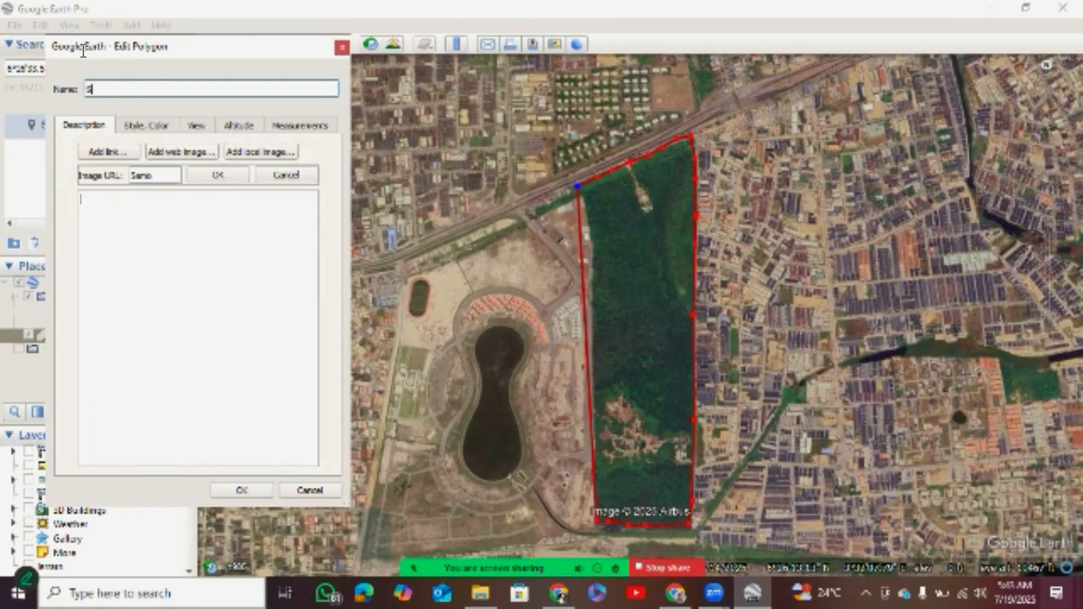
type("ample 1")
Review the polygon's view, altitude, measurement, description and style settings.
key("alt+v")
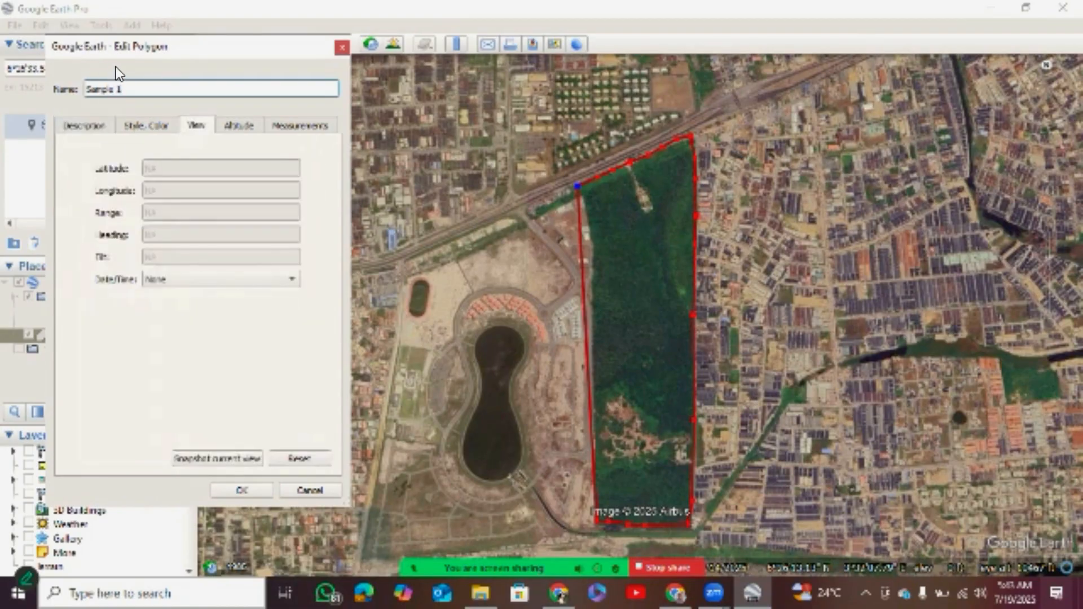
key("ctrl+Tab")
key("ctrl+Tab")
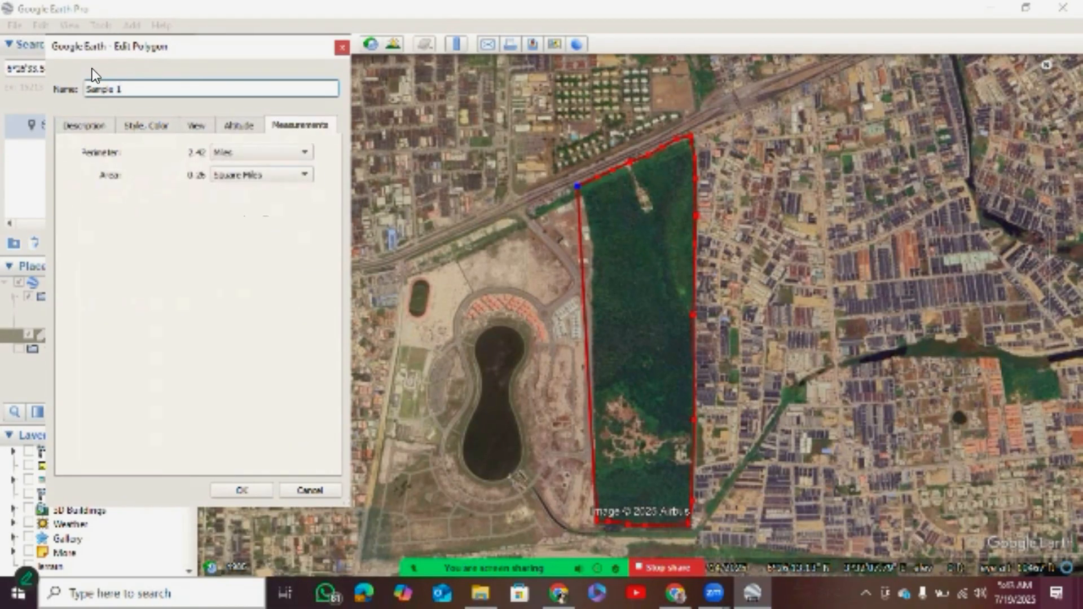
key("ctrl+Tab")
key("ctrl+Tab")
key("ctrl+Tab")
key("ctrl+Tab")
key("ctrl+Tab")
key("ctrl+shift+Tab")
key("ctrl+shift+Tab")
key("ctrl+shift+Tab")
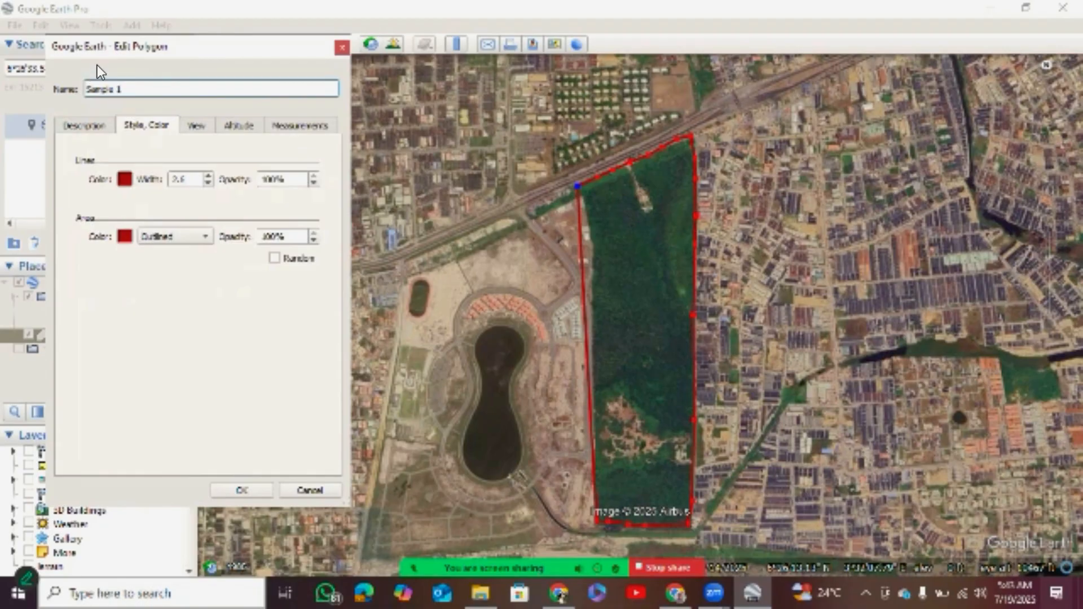
key("ctrl+Tab")
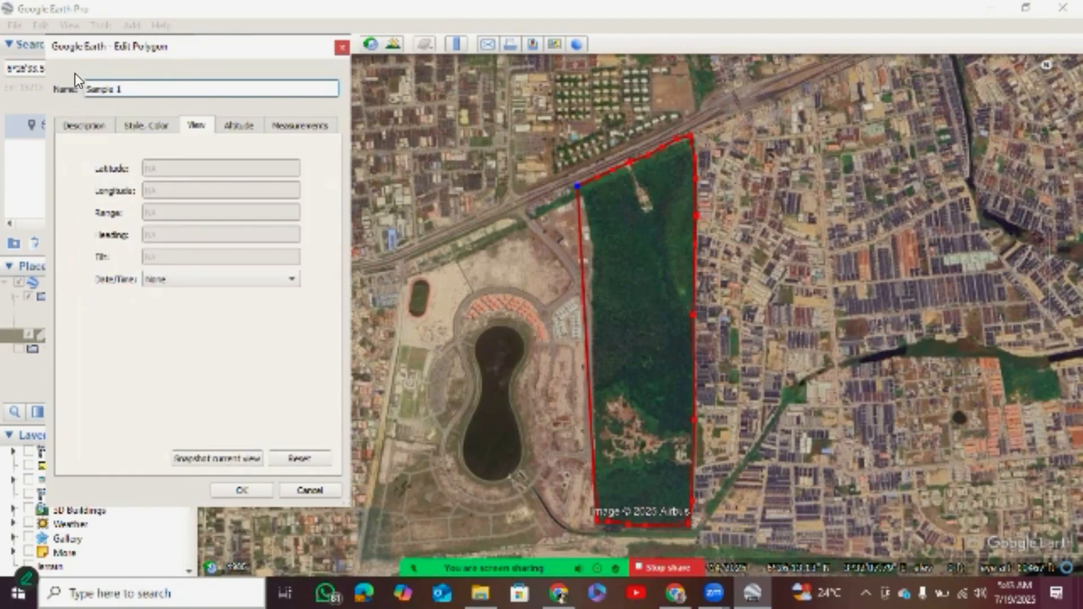
Examine the date/time options for the polygon's view, including time stamp and time span.
left_click(172, 282)
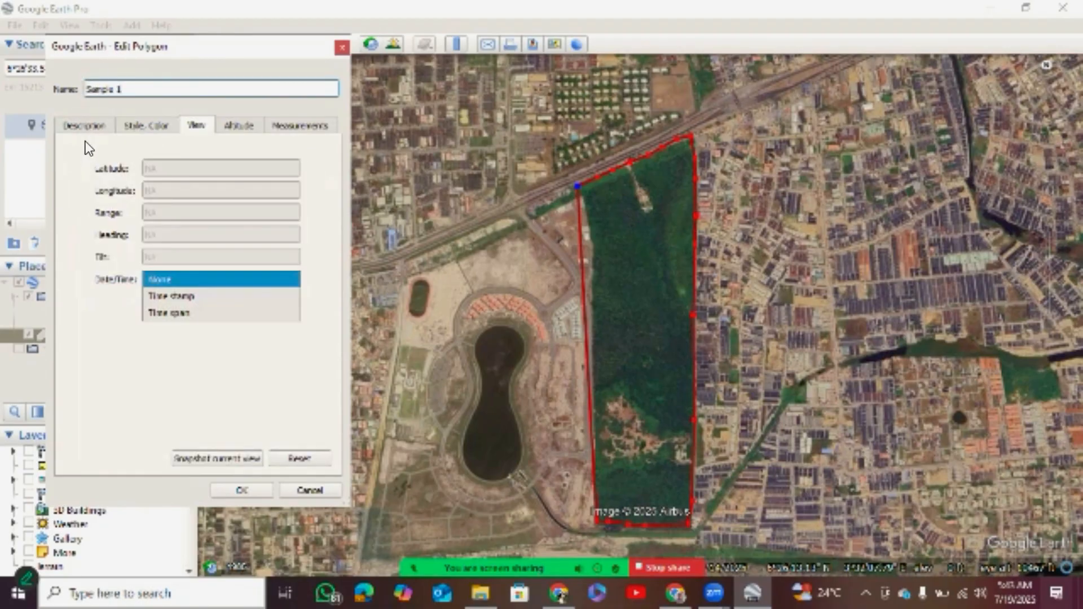
left_click(173, 301)
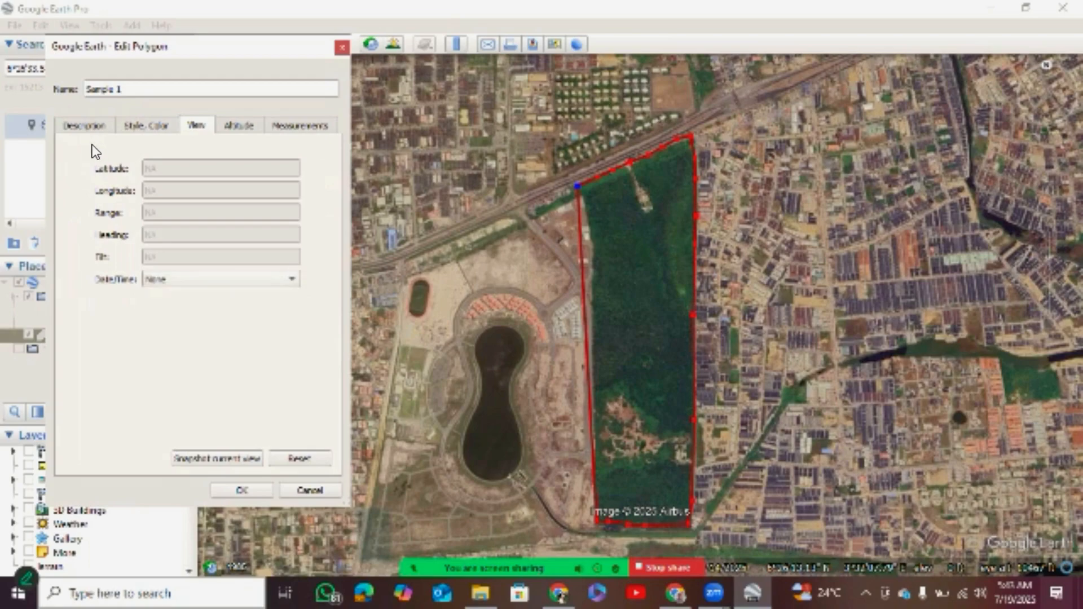
left_click(180, 283)
left_click(179, 299)
left_click(178, 282)
left_click(165, 314)
Check the polygon's style and description settings and save the polygon.
left_click(146, 125)
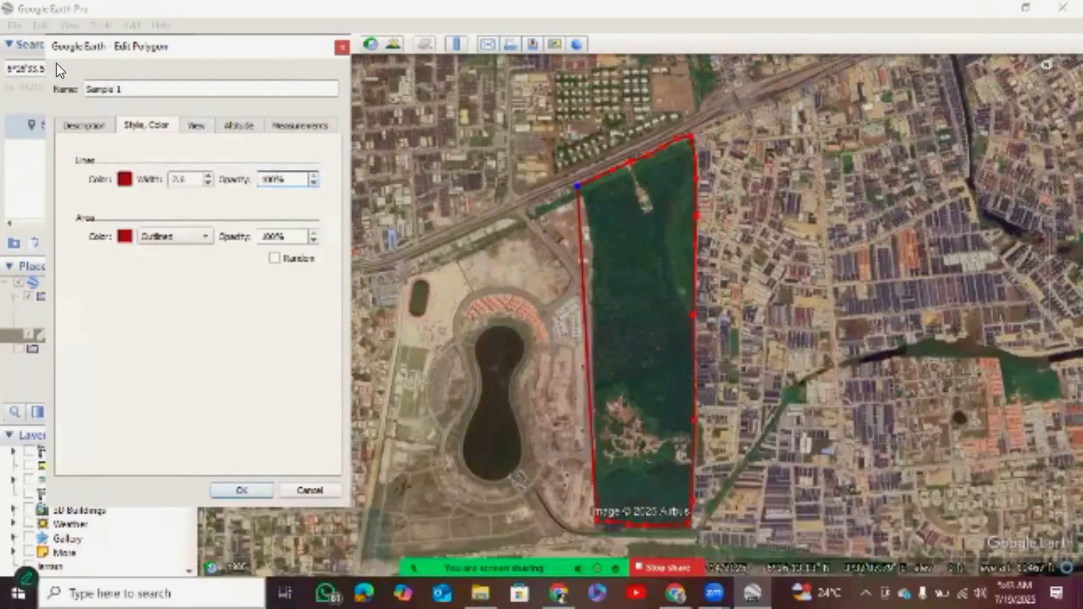
left_click(88, 125)
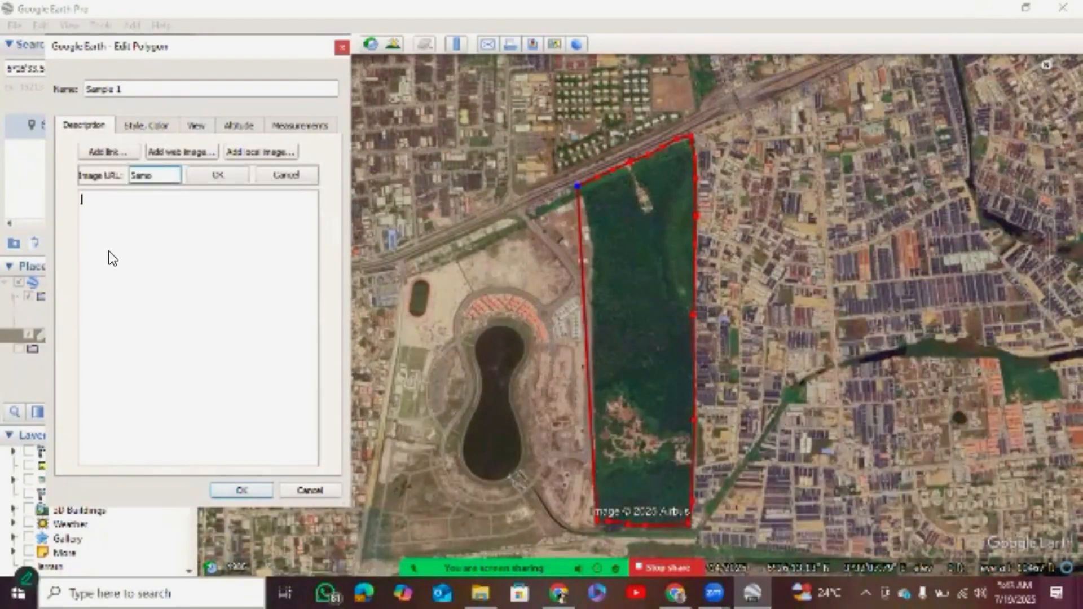
left_click(230, 489)
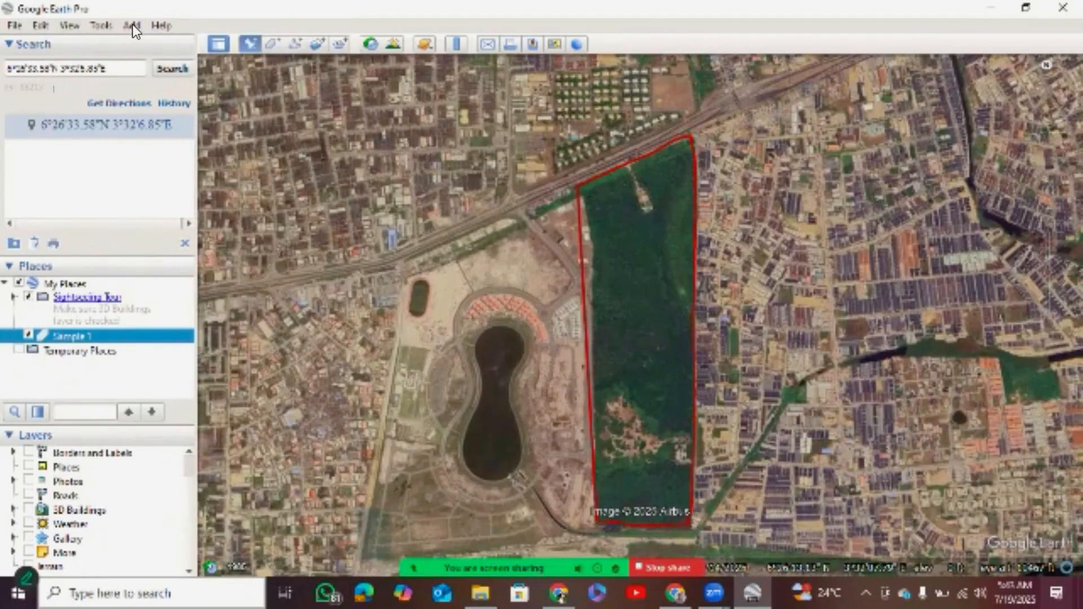
Add a placemark at the entrance on the polygon's northern boundary and name it "Entrance LCC (Sample 1)".
left_click(250, 44)
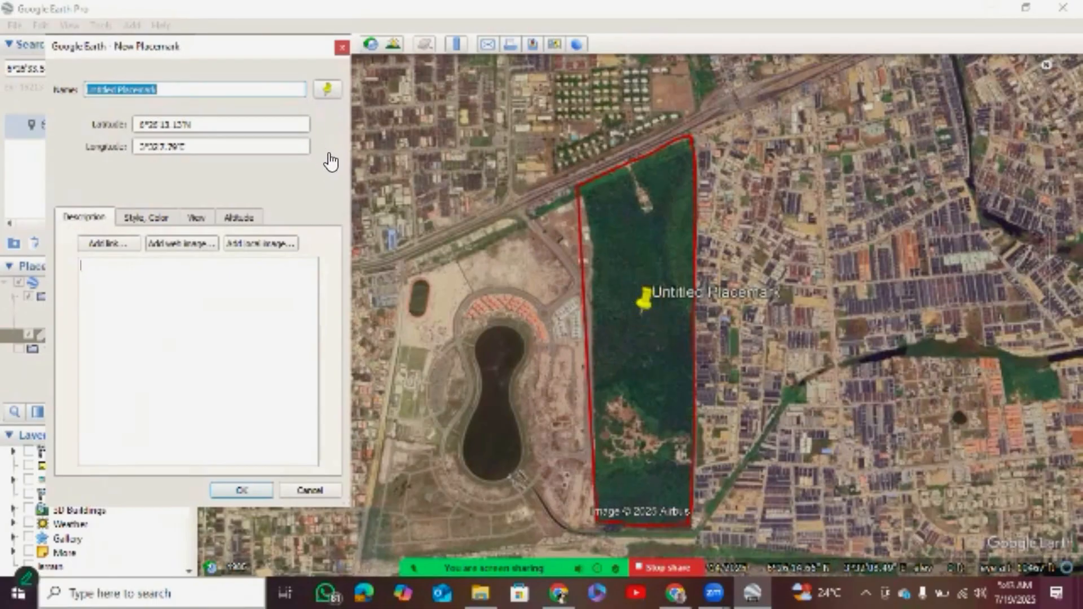
mouse_move(644, 299)
left_mouse_down()
mouse_move(645, 168)
mouse_move(634, 154)
left_mouse_up()
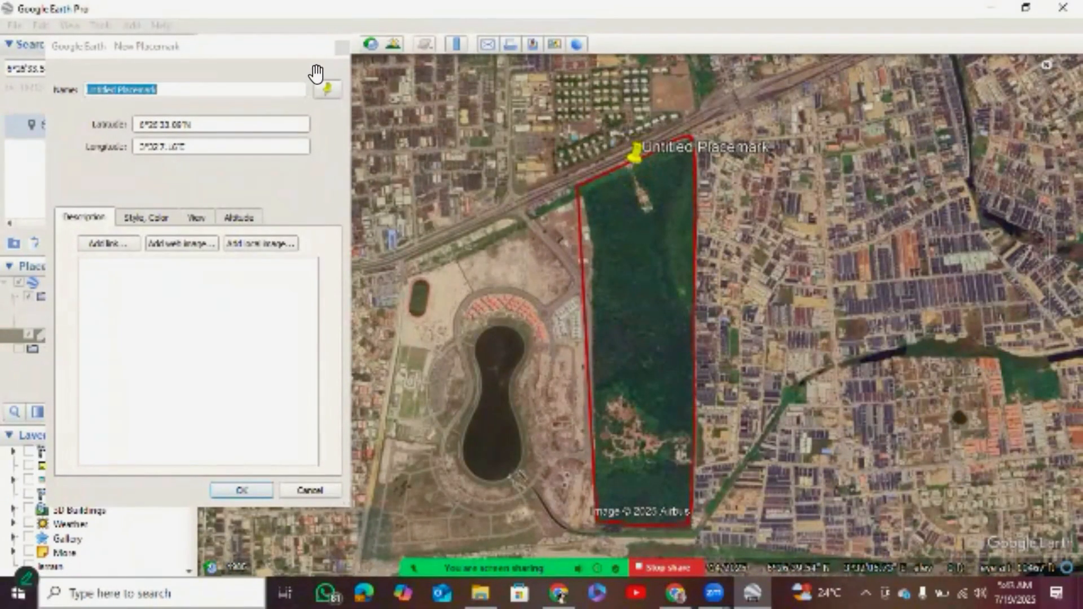
left_click(106, 65)
key("shift+Tab")
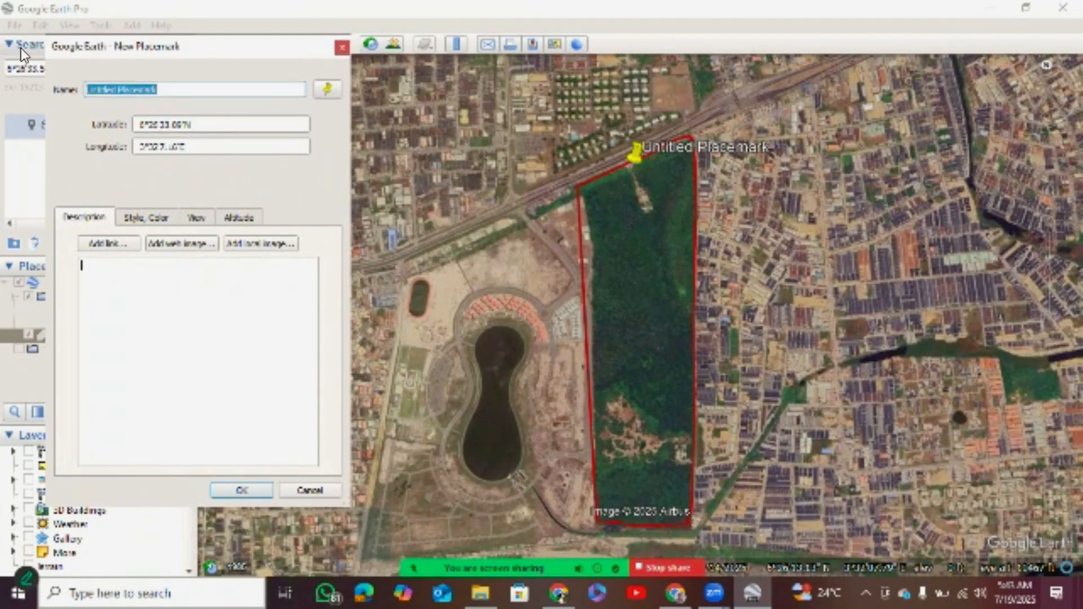
type("Ent")
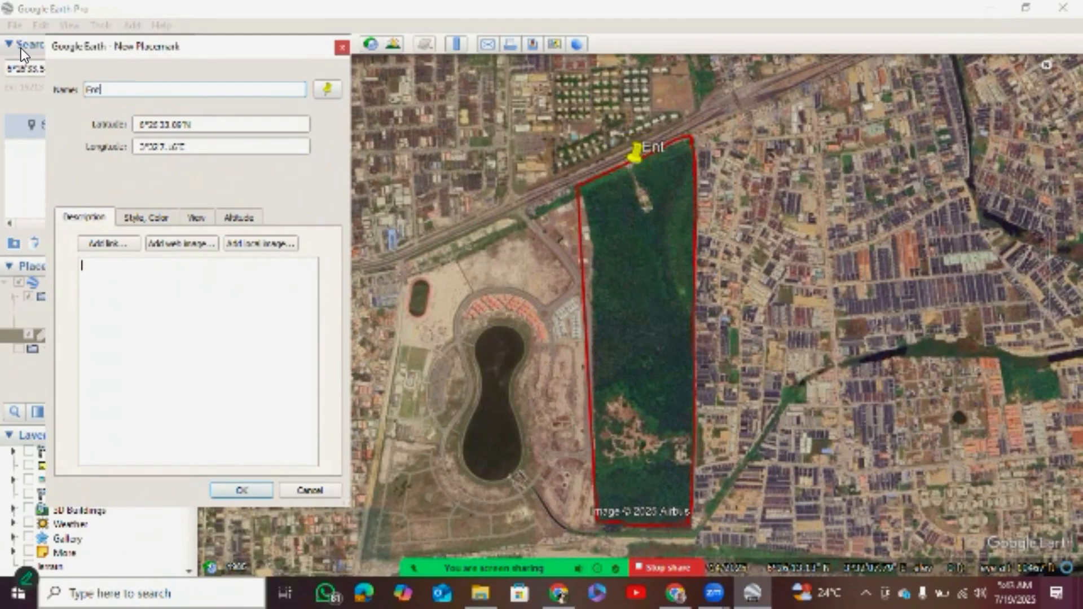
type("rance LX")
key("BackSpace")
key("BackSpace")
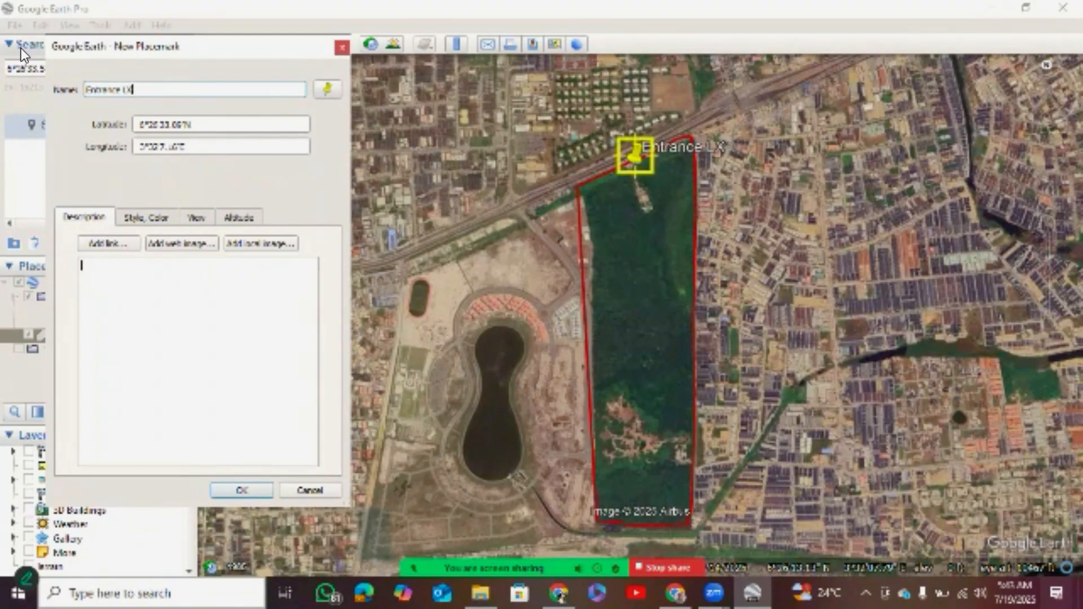
type("LCC (Sa")
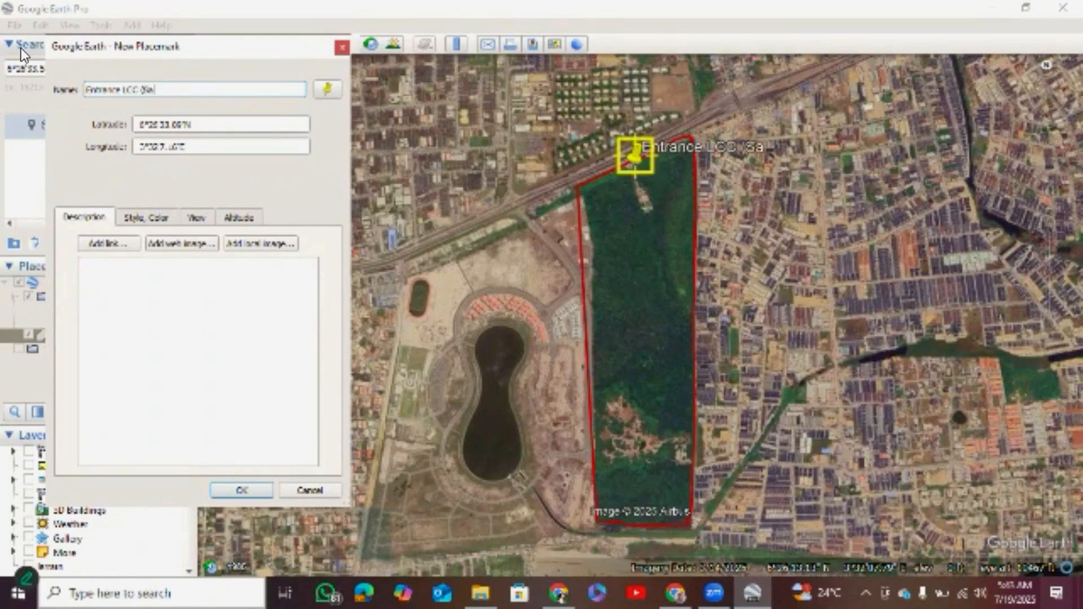
type("mple 1)")
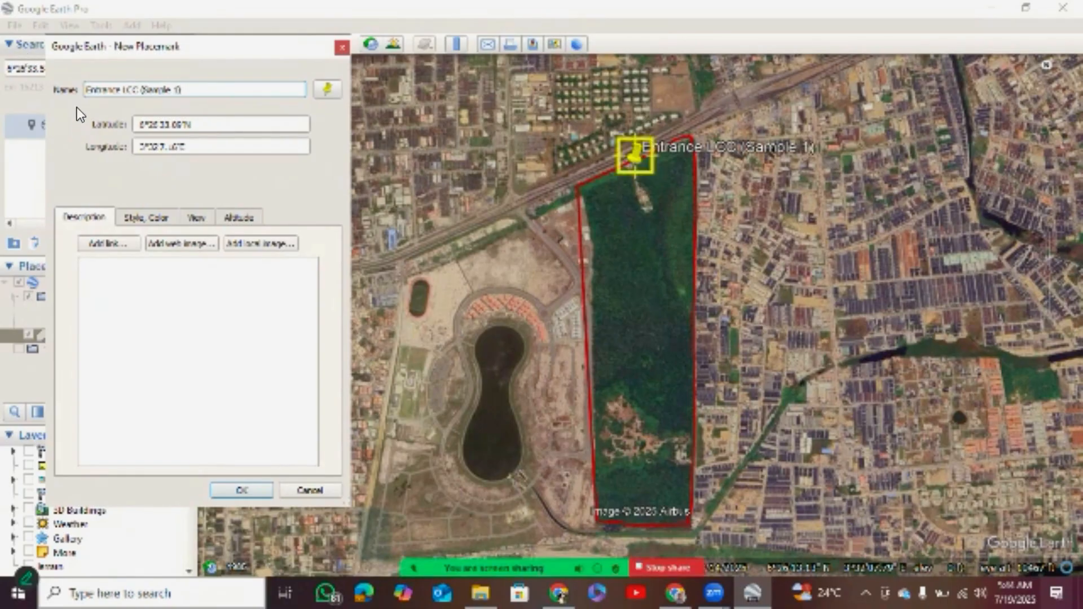
Change the entrance placemark's icon to the red letter A marker and set the icon scale to 0.5.
left_click(327, 89)
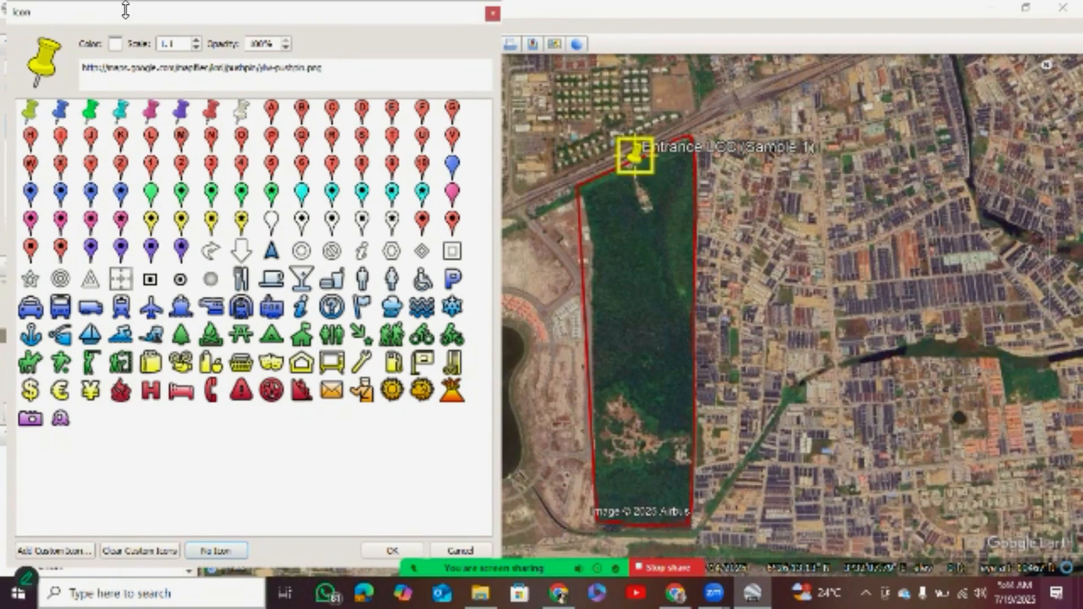
left_click(271, 110)
left_click(196, 47)
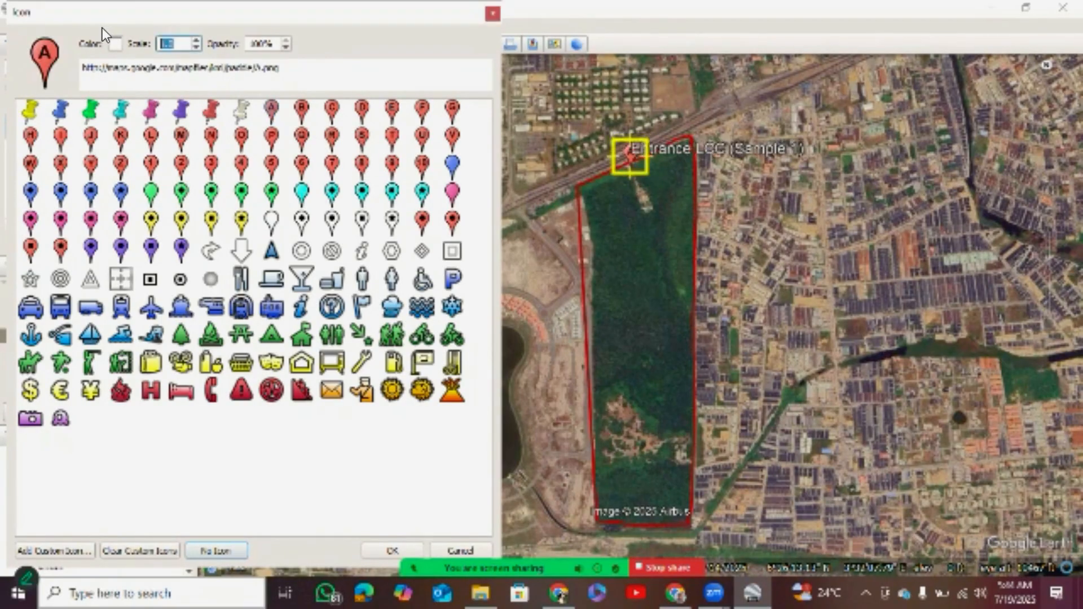
left_click(196, 47)
left_click(195, 48)
left_click(195, 48)
left_click(196, 47)
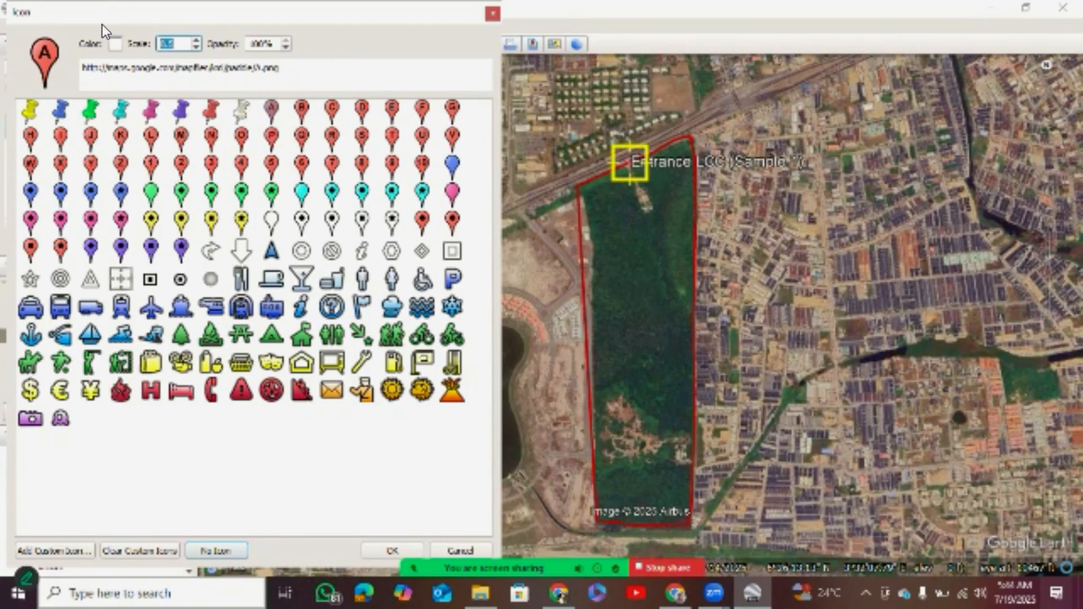
Set the placemark's icon color to brown (#aa5500) and accept the icon settings.
left_click(115, 43)
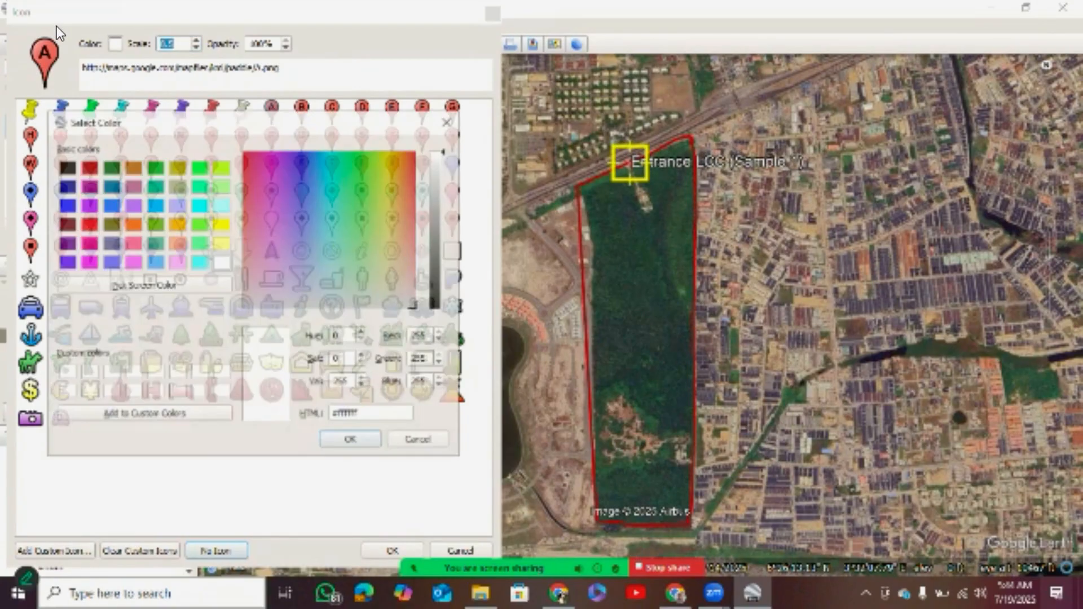
left_click(133, 167)
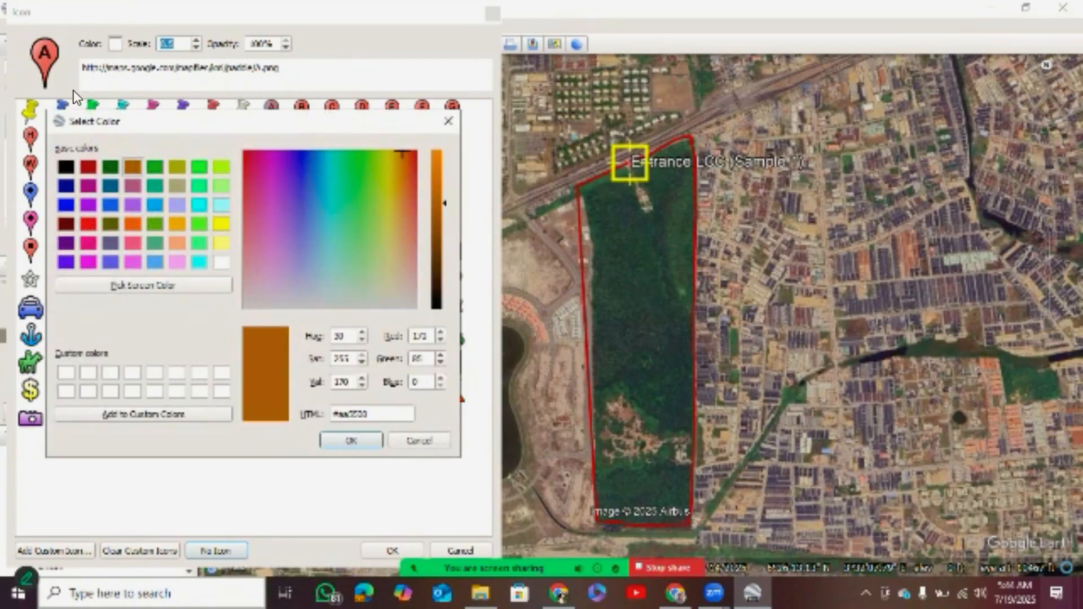
key("Return")
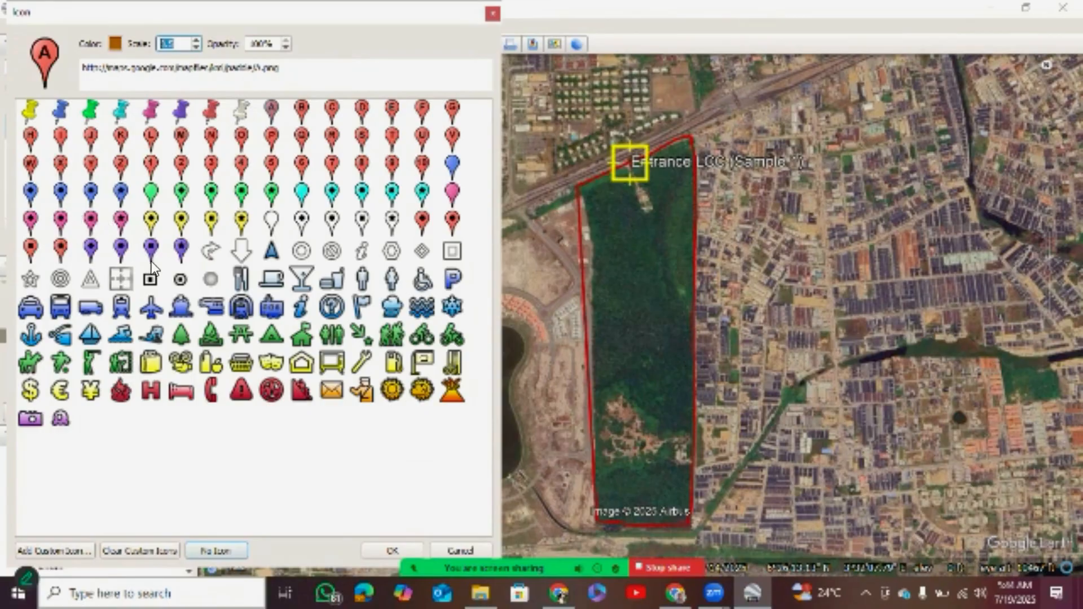
left_click(393, 550)
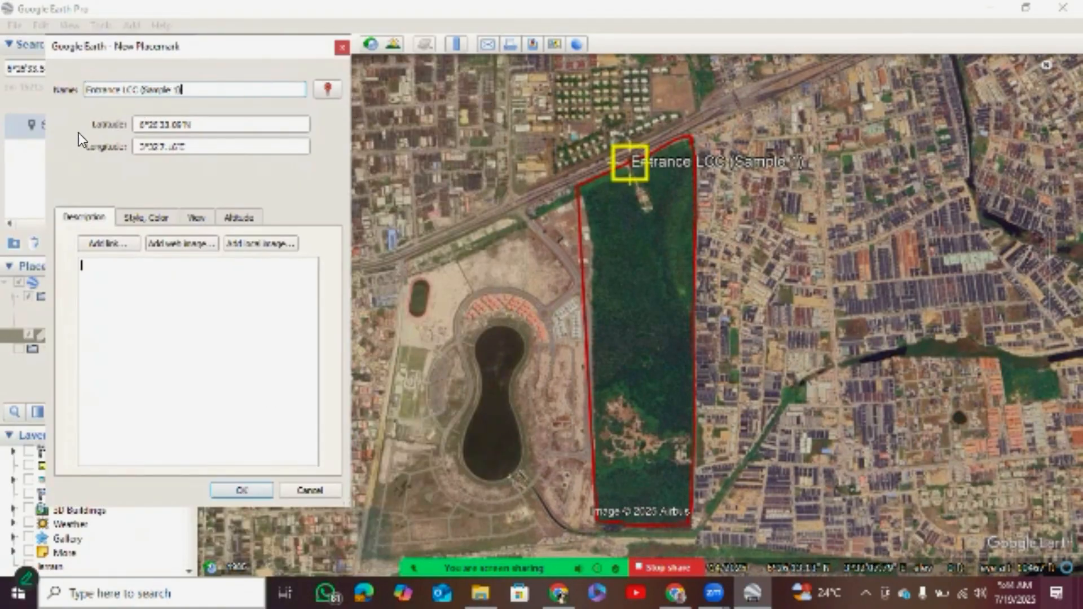
Change the placemark's label color to bright yellow.
key("ctrl+Tab")
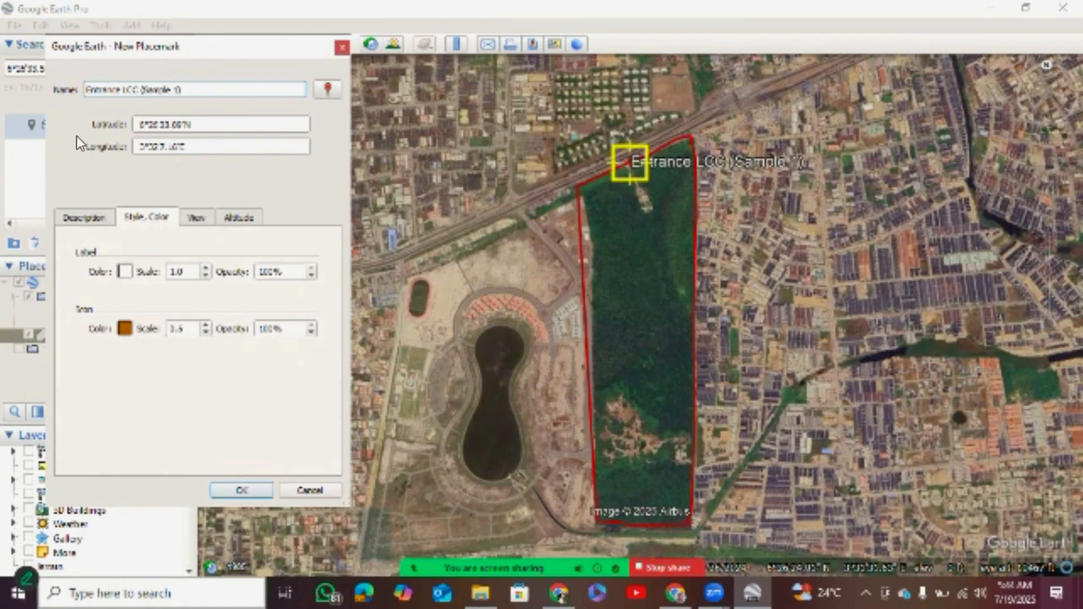
left_click(125, 271)
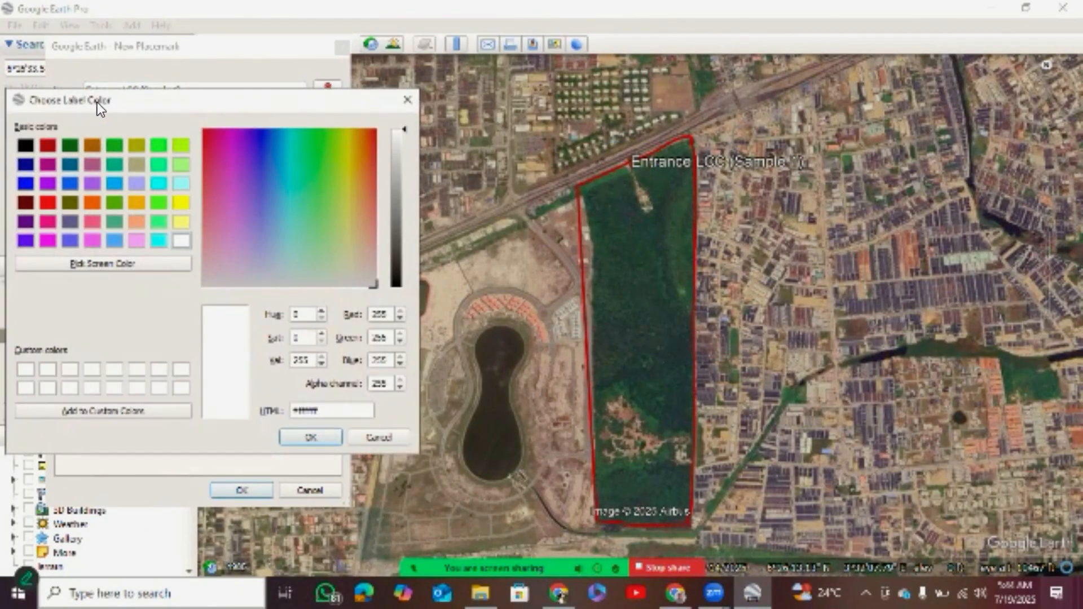
left_click(181, 202)
key("Return")
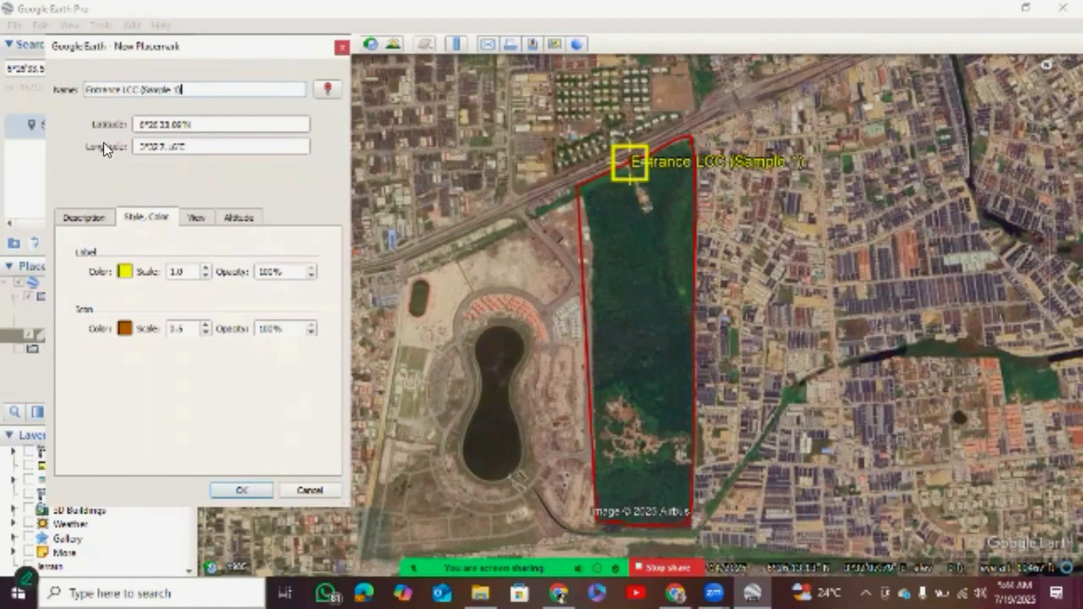
Set the placemark's label scale to 0.7 and save the placemark.
key("Tab")
key("Down")
key("Down")
key("Down")
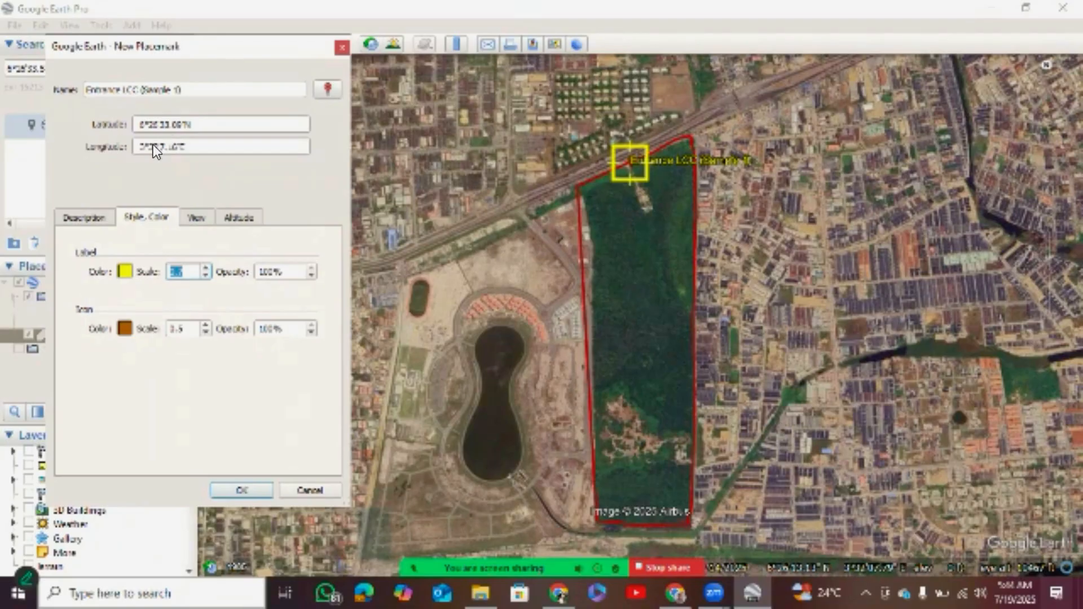
key("Tab")
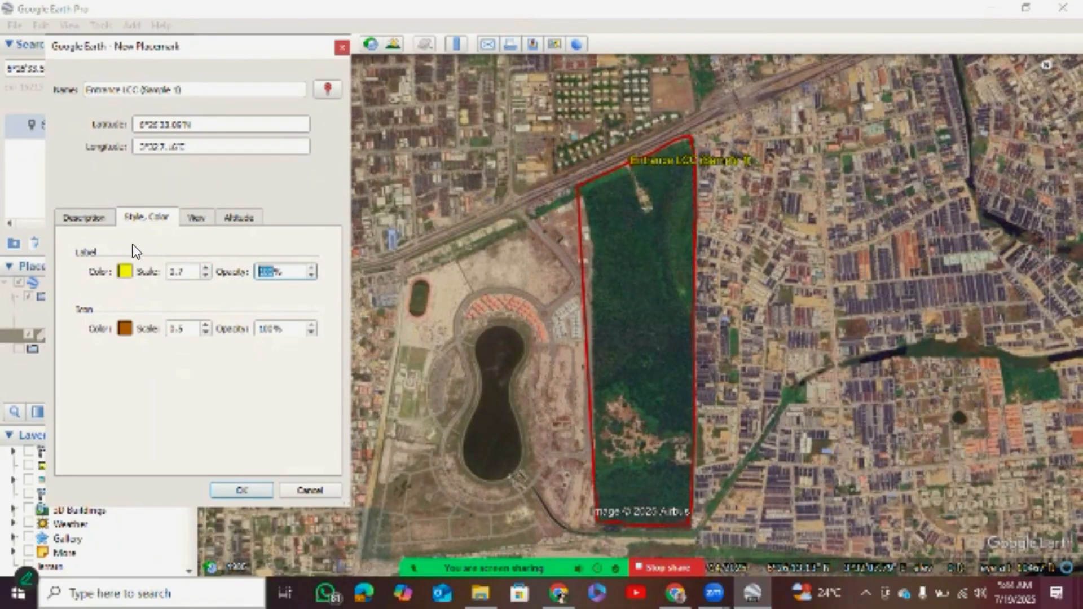
key("Return")
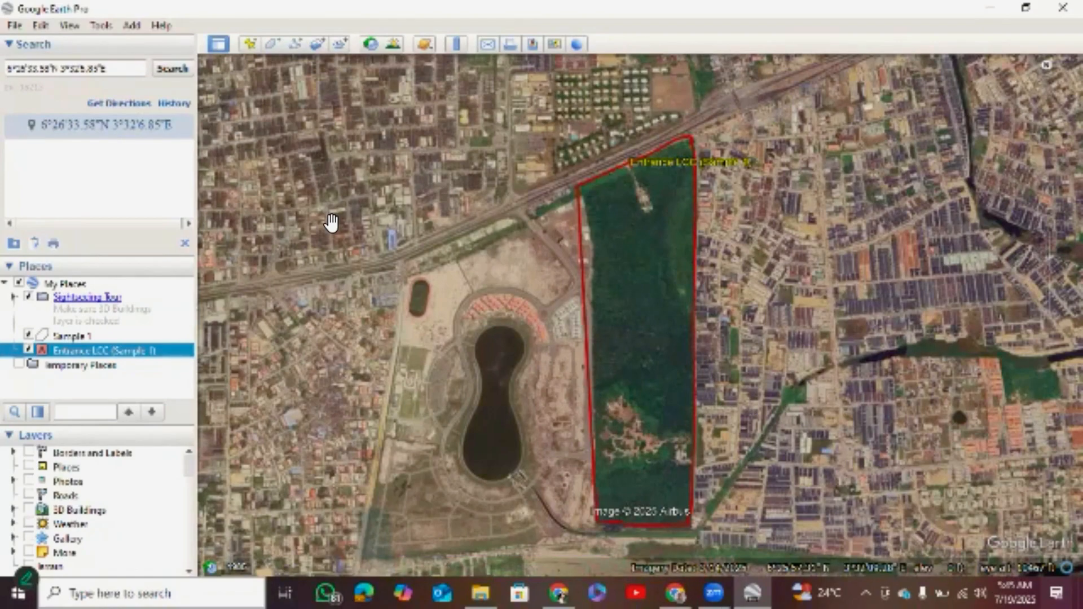
Add a new placemark and position it over the middle of the dark pool in the clearing.
key("Up")
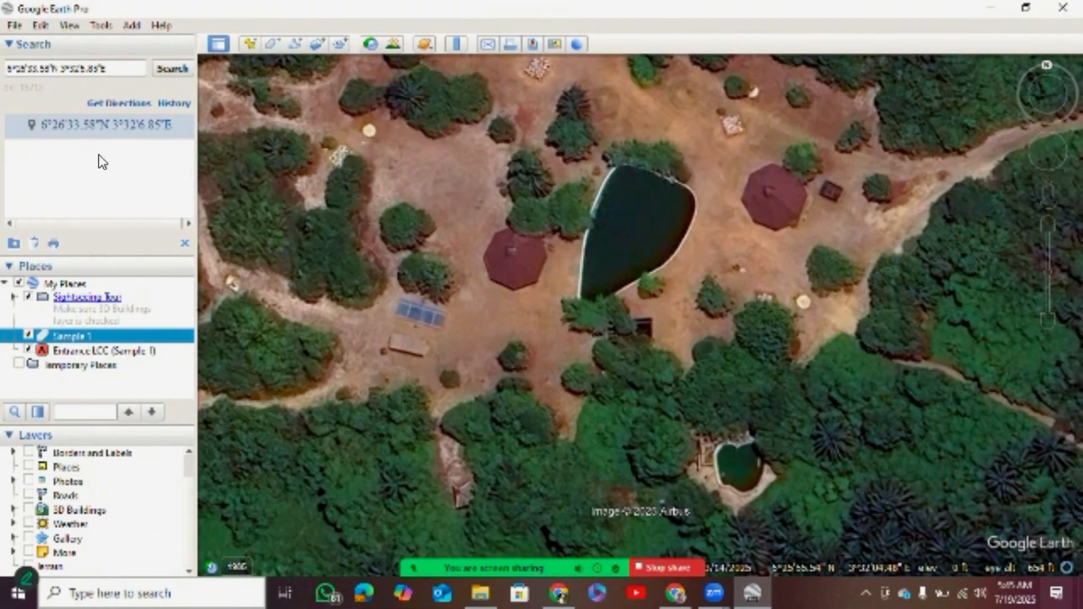
left_click(250, 43)
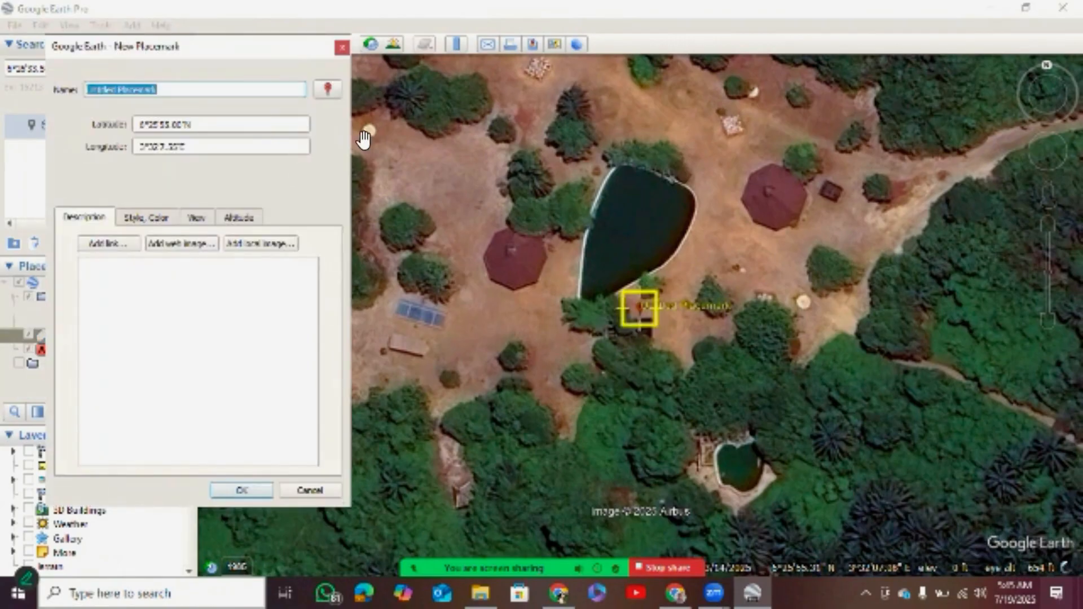
left_click_drag(639, 308, 628, 229)
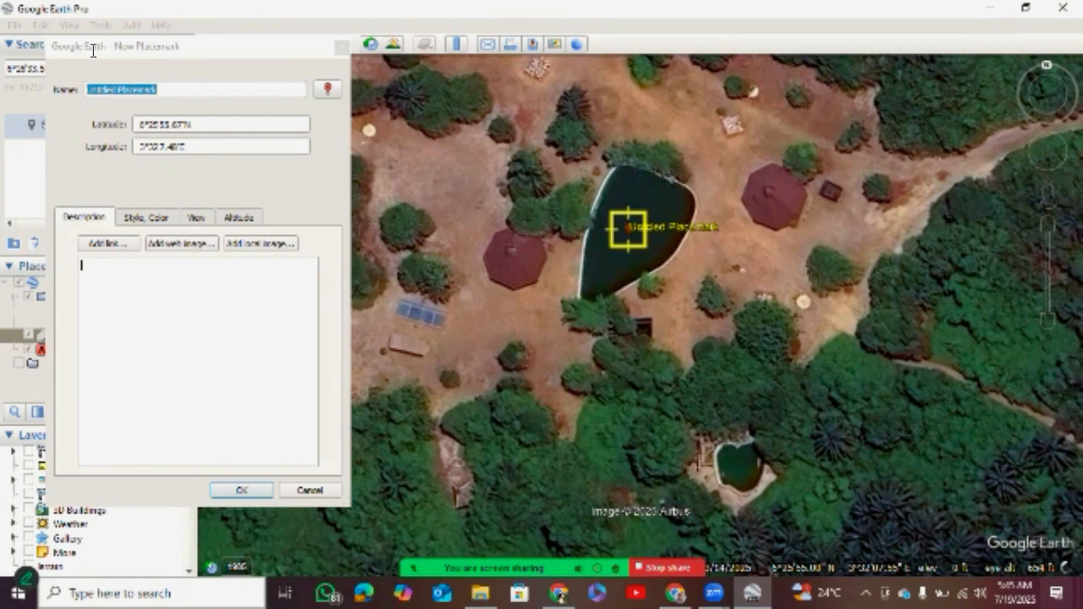
left_click(94, 50)
left_click_drag(93, 51, 33, 49)
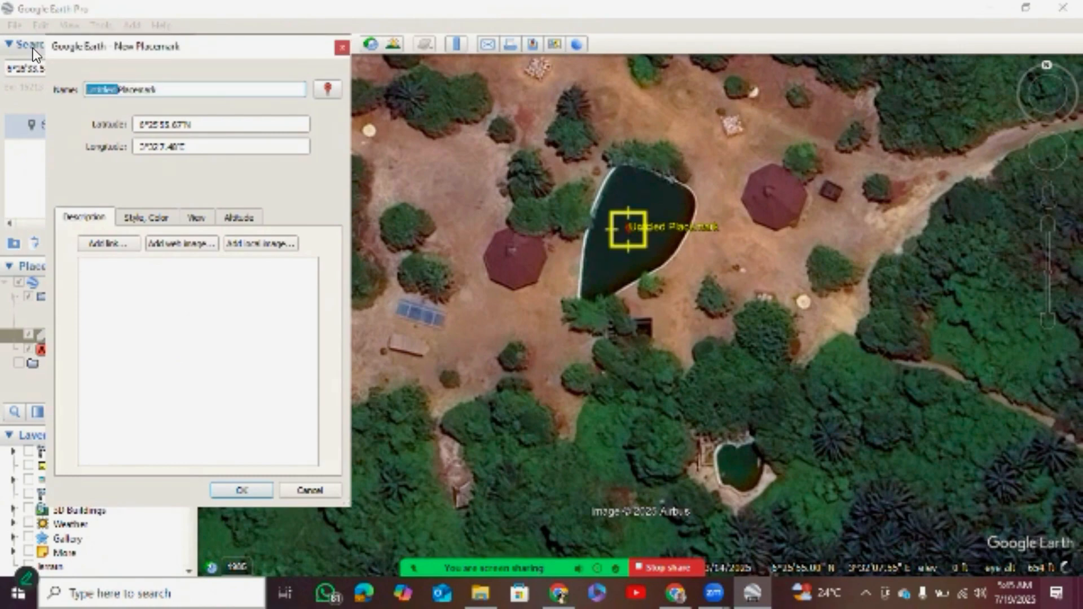
Name the new placemark Pool.
key("ctrl+a")
type("poo")
key("BackSpace")
key("BackSpace")
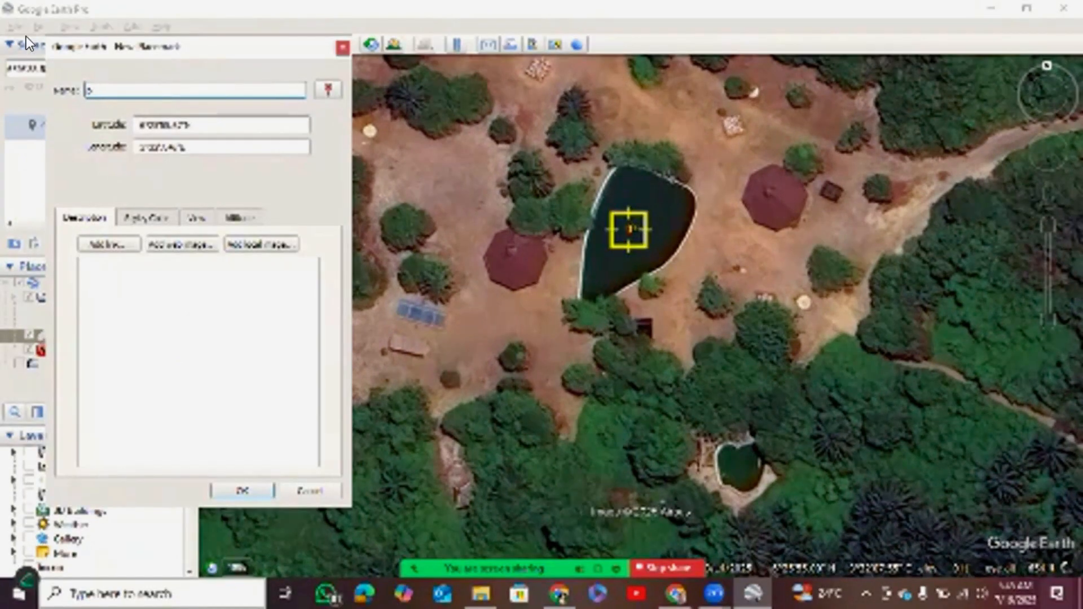
key("BackSpace")
type("poo")
Change the Pool placemark's icon to the blank light-blue marker and adjust the icon scale.
left_click(328, 90)
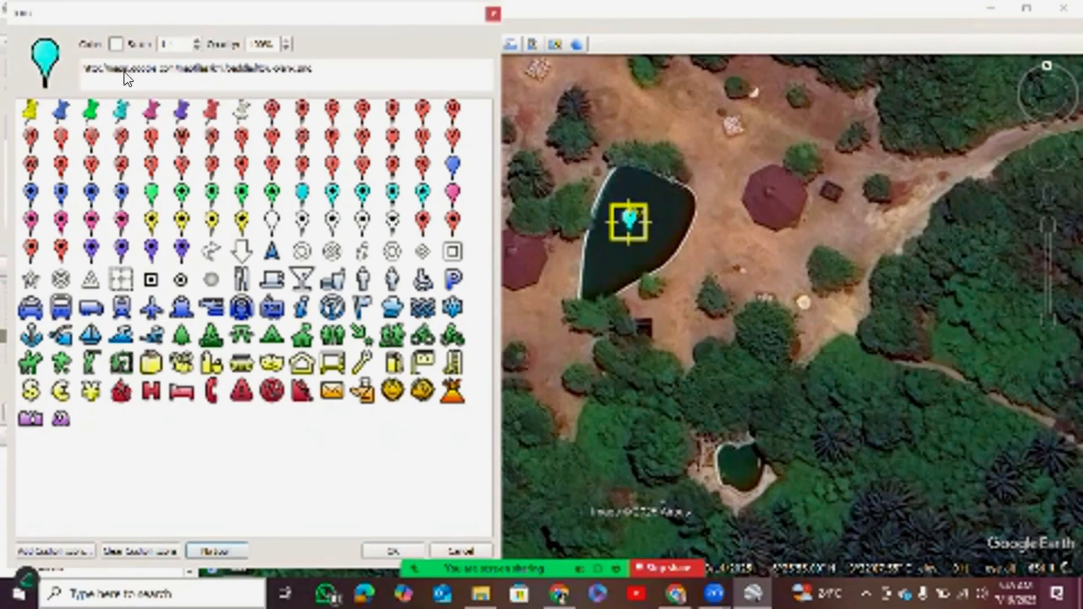
left_click(77, 15)
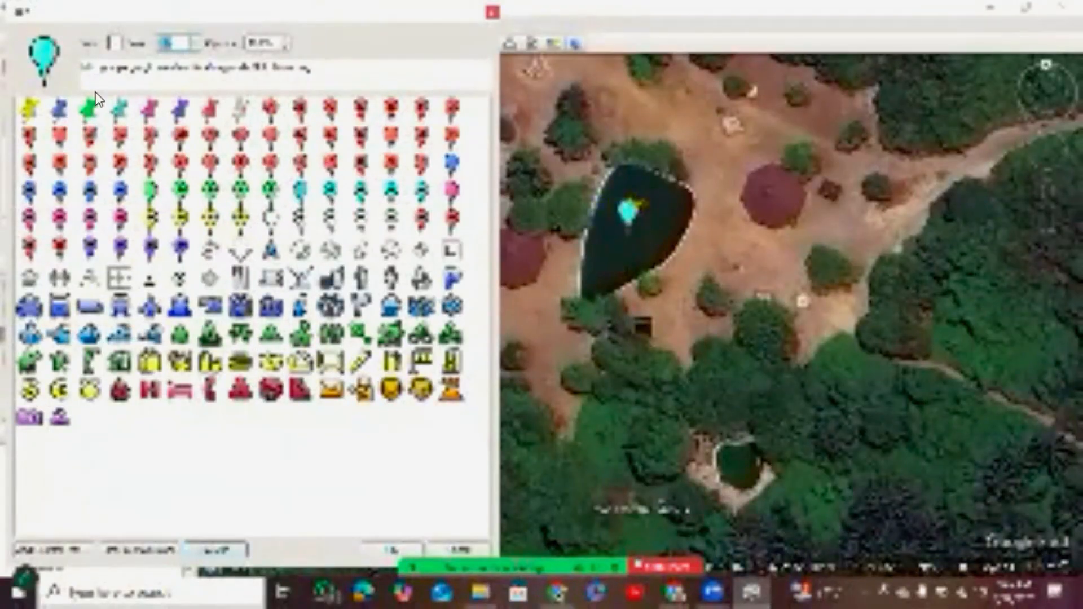
key("Escape")
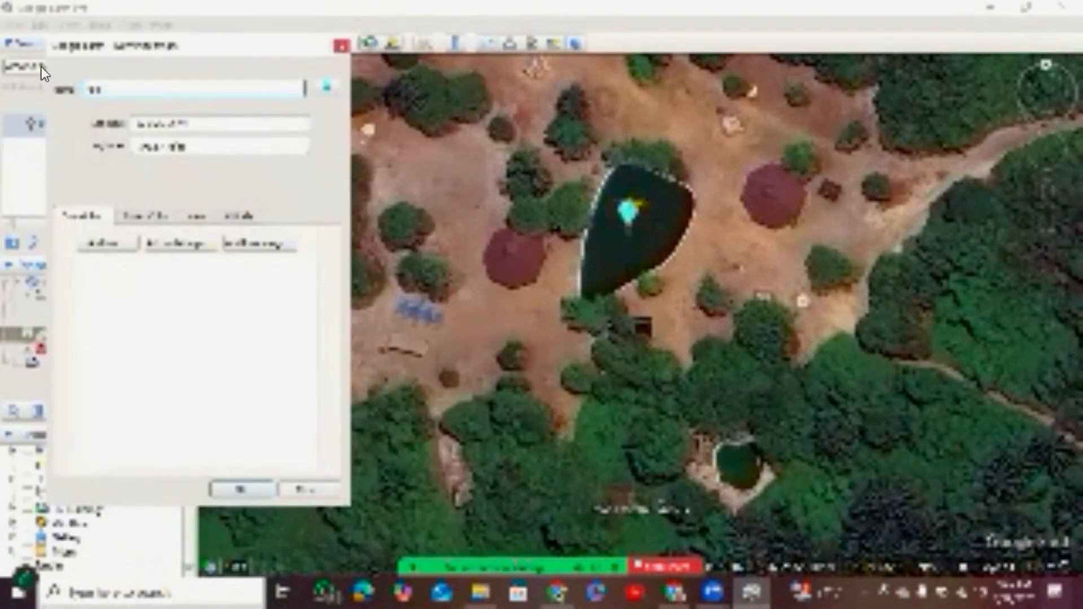
Enlarge the Pool placemark's label through its label scale and save the placemark.
key("ctrl+Tab")
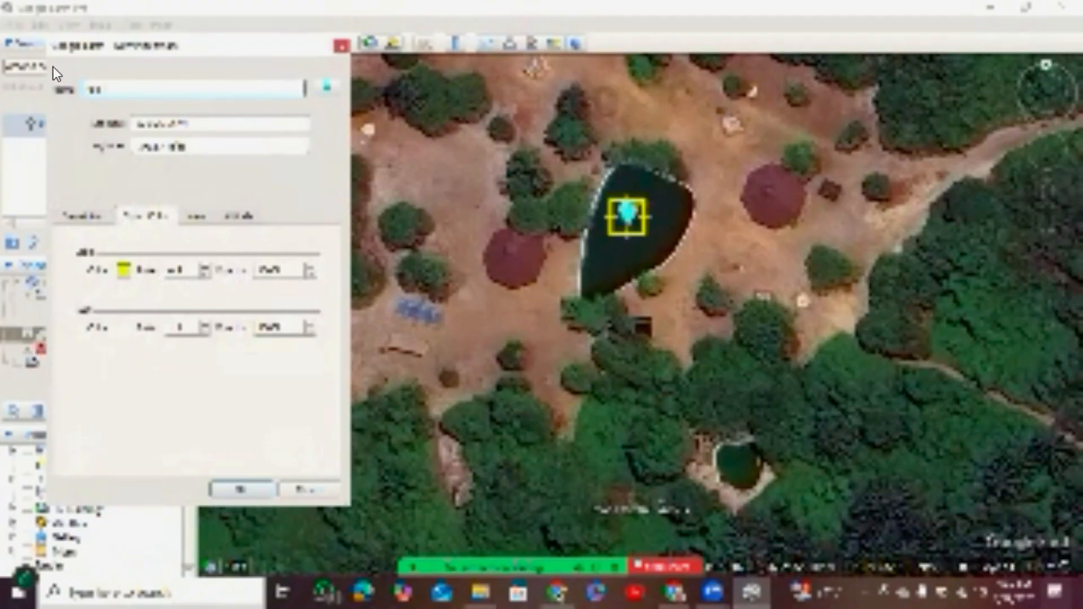
key("Tab")
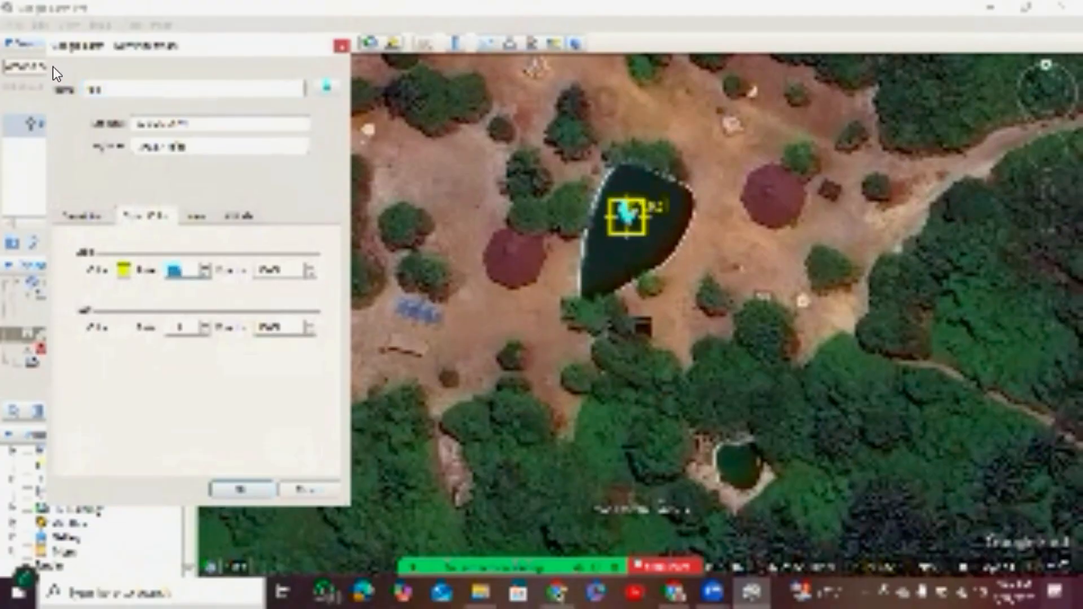
key("Return")
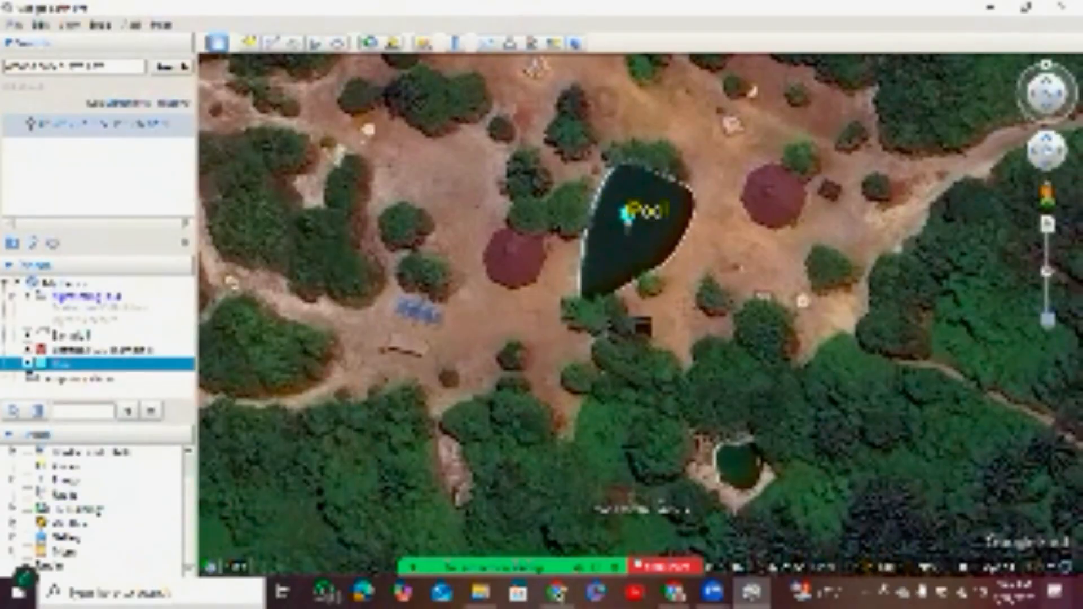
Create a polygon with a single point inside the Sample 1 boundary, north of the pool, and save it under its default name.
scroll(639, 302, "down", 4)
scroll(637, 300, "down", 5)
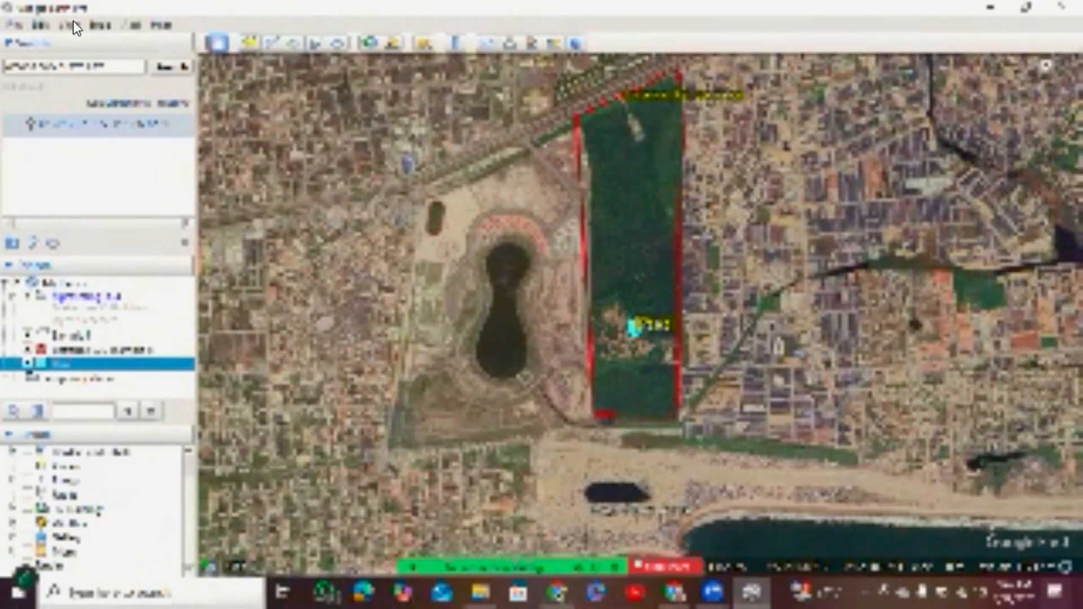
key("ctrl+shift+g")
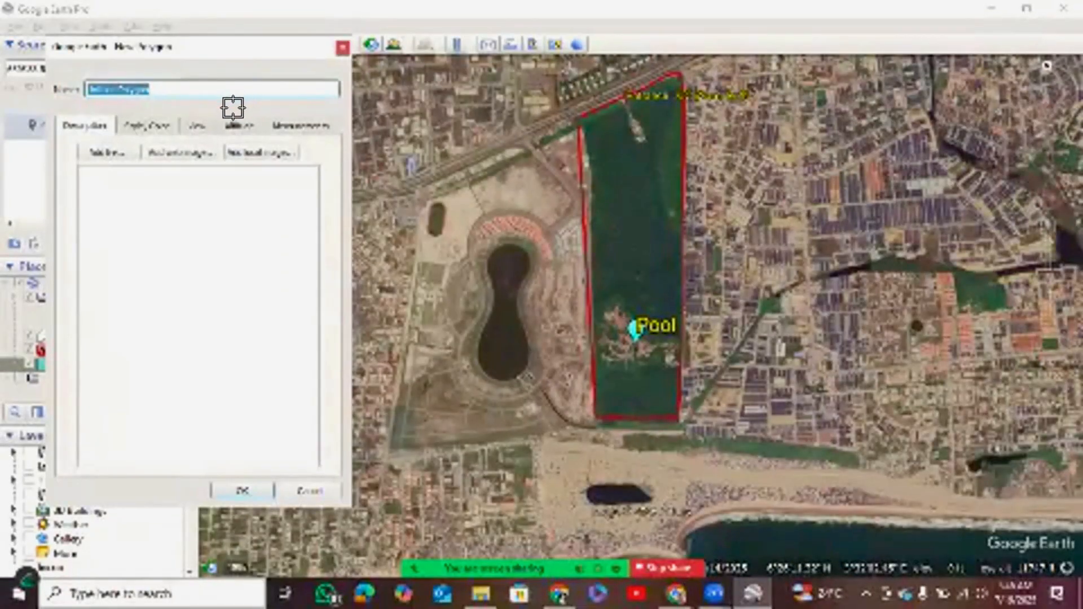
left_click(631, 241)
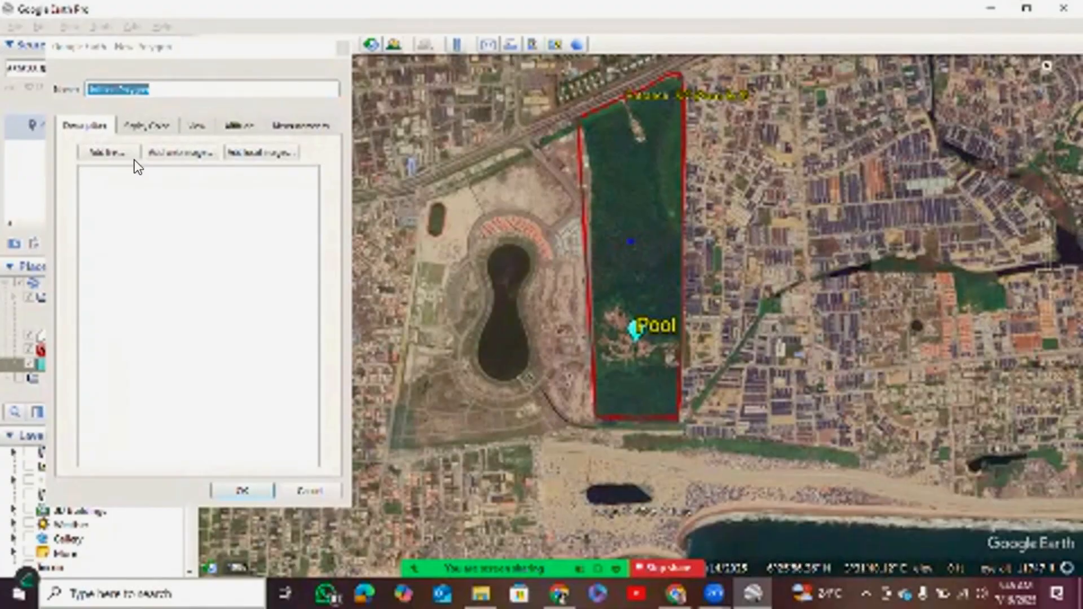
left_click(242, 491)
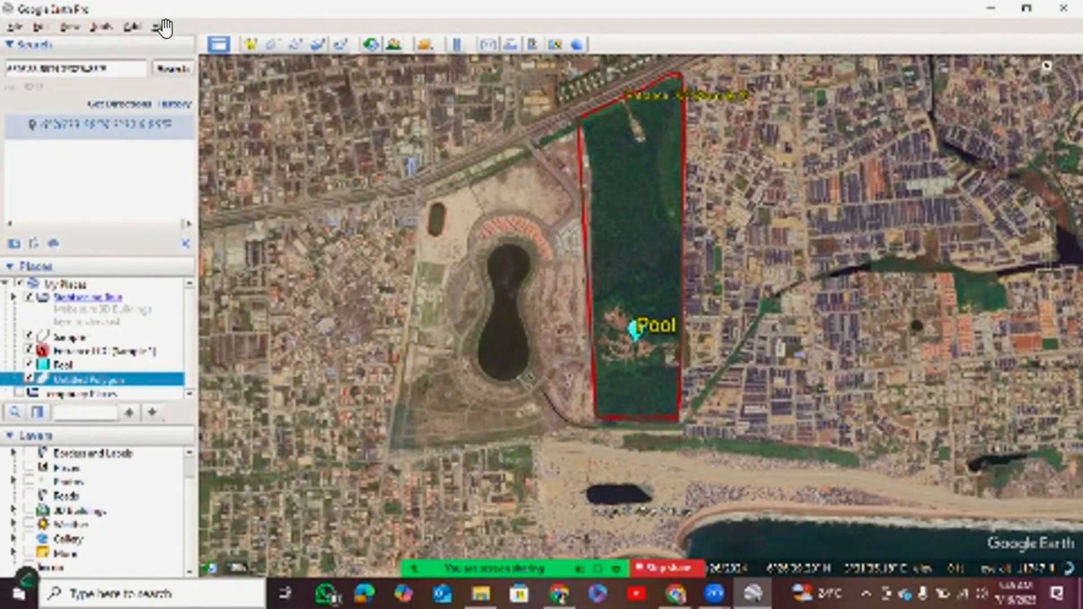
left_click(250, 44)
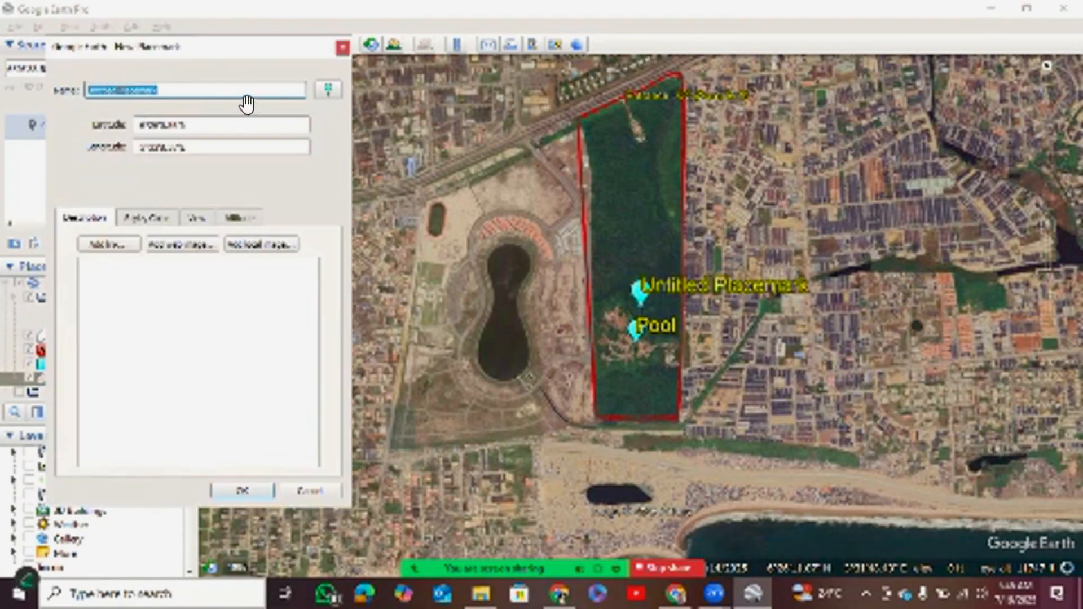
mouse_move(640, 296)
left_mouse_down()
mouse_move(620, 237)
mouse_move(620, 251)
left_mouse_up()
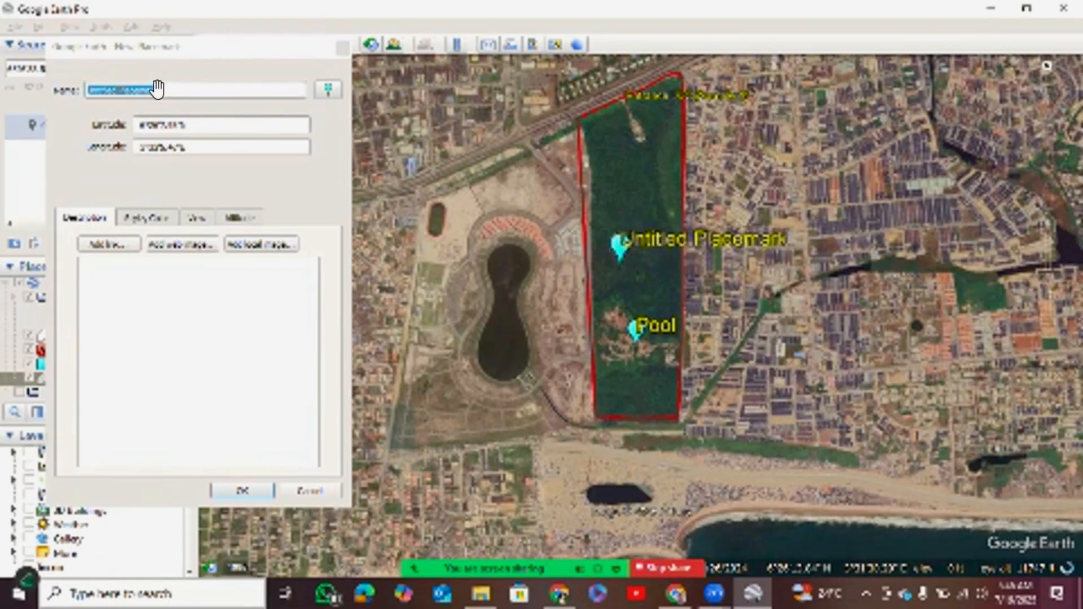
left_click(327, 90)
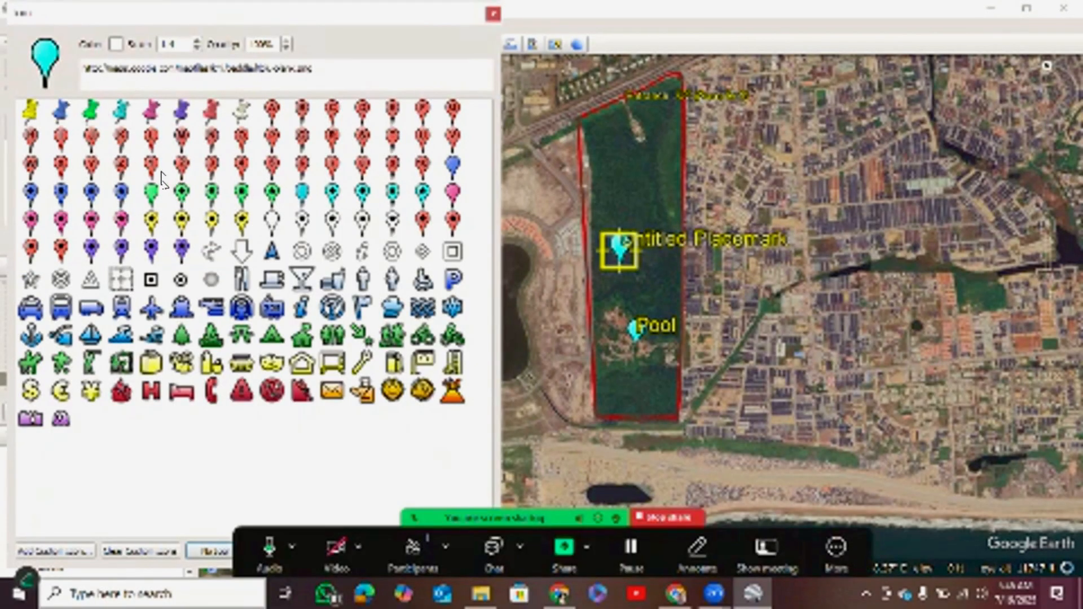
key("Escape")
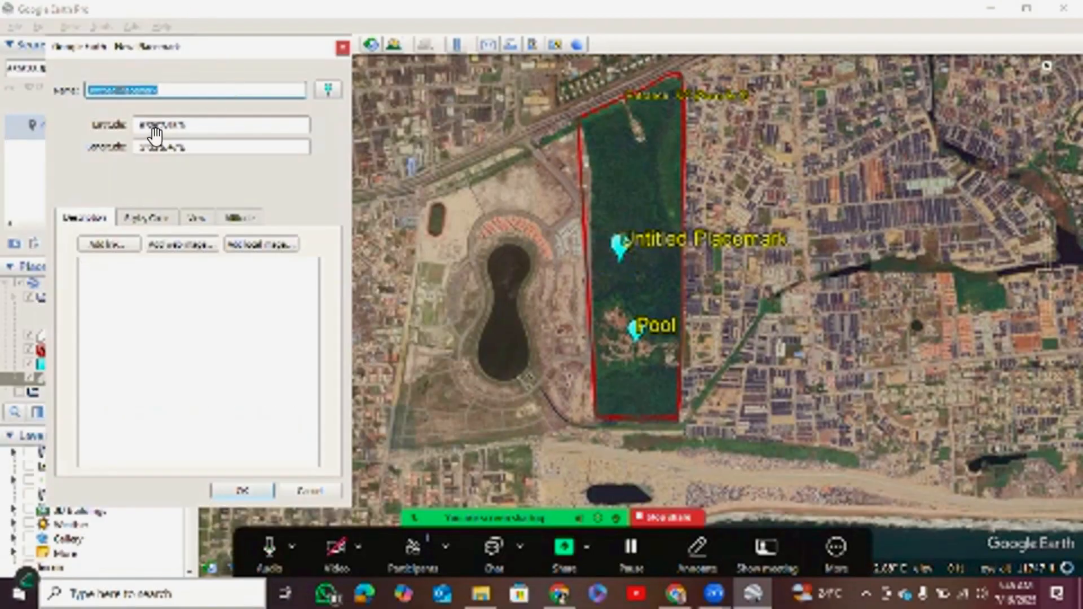
key("Escape")
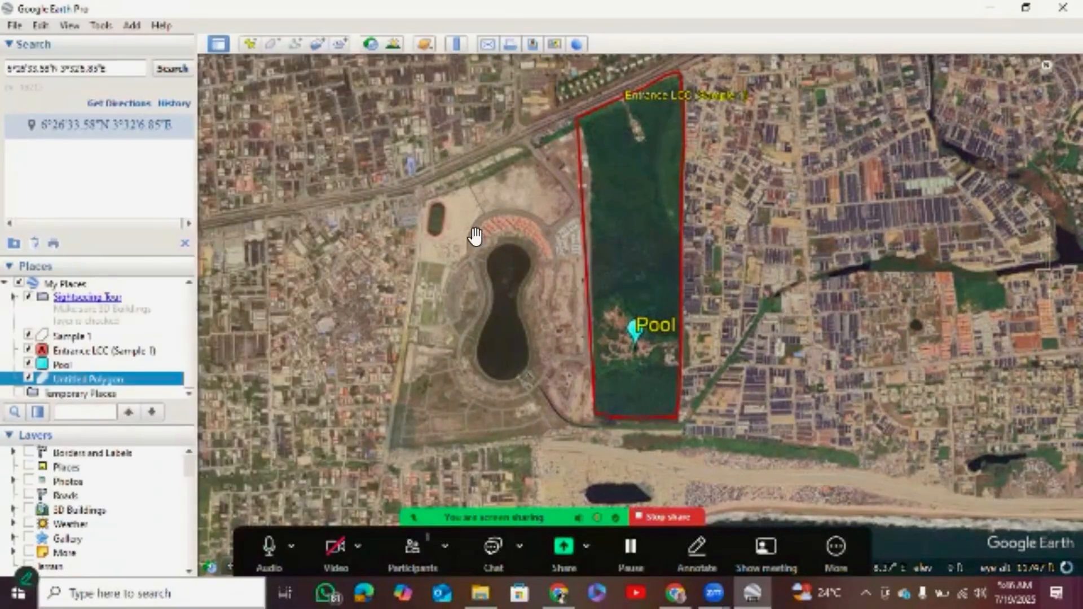
Examine the forest and western boundary of the conservation area between the pool clearing and the northern entrance.
scroll(639, 307, "up", 5)
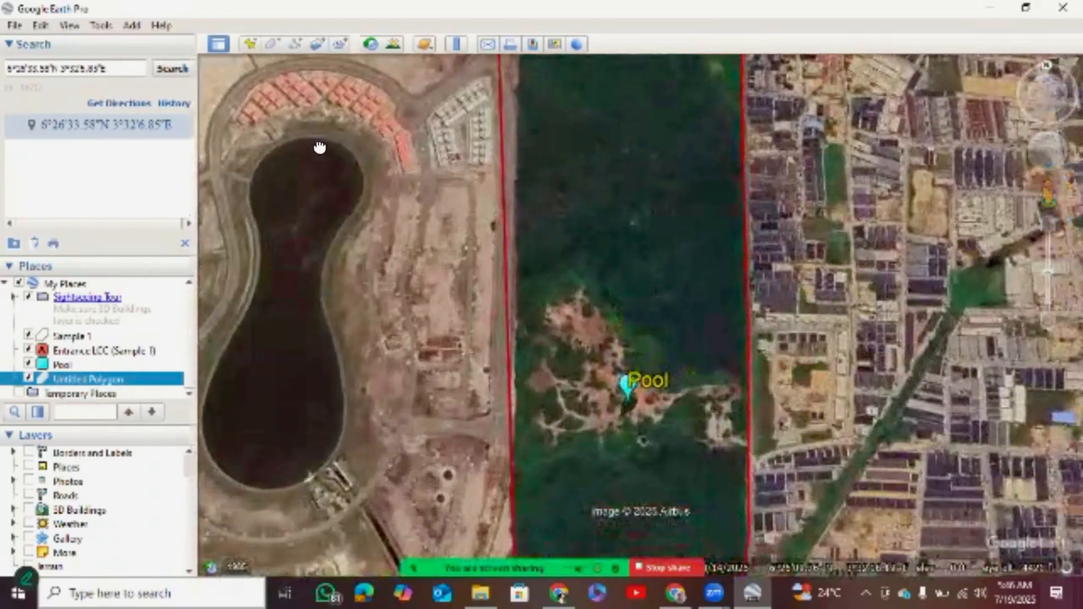
left_click_drag(319, 147, 319, 268)
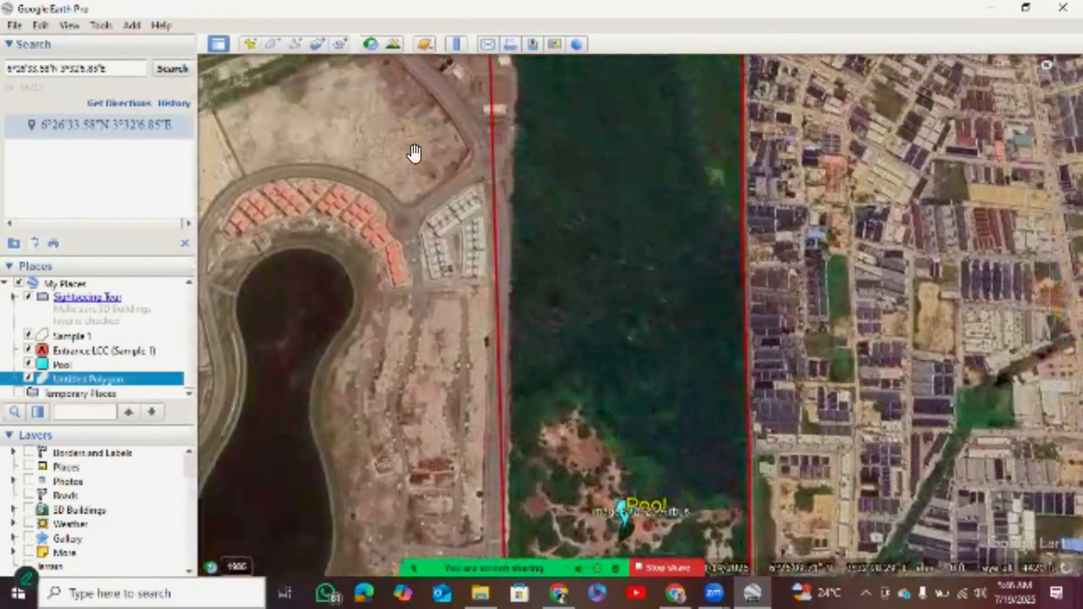
scroll(638, 310, "up", 4)
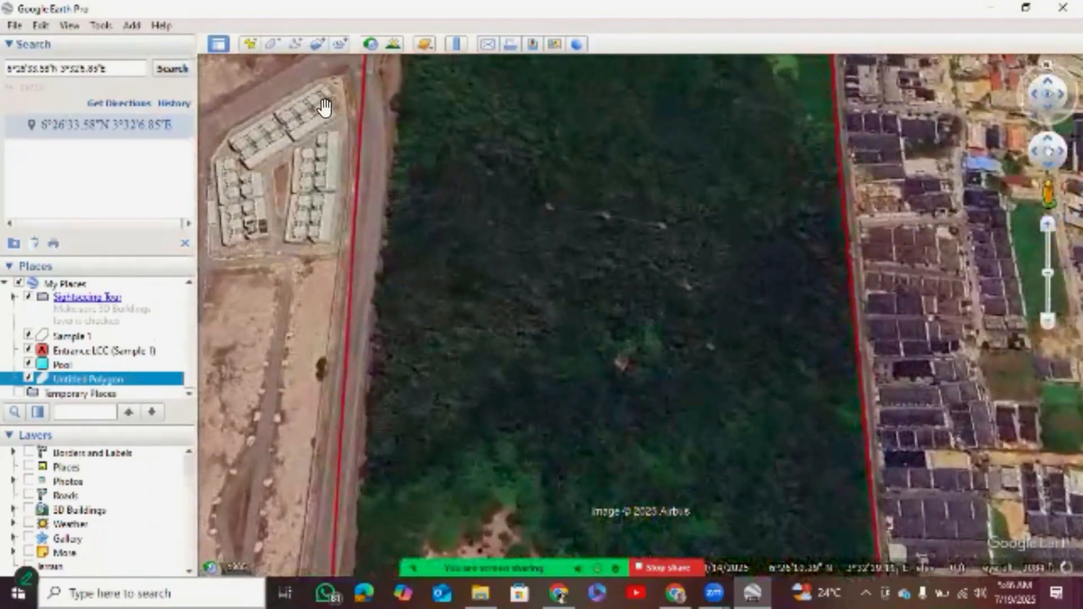
left_click_drag(338, 126, 311, 168)
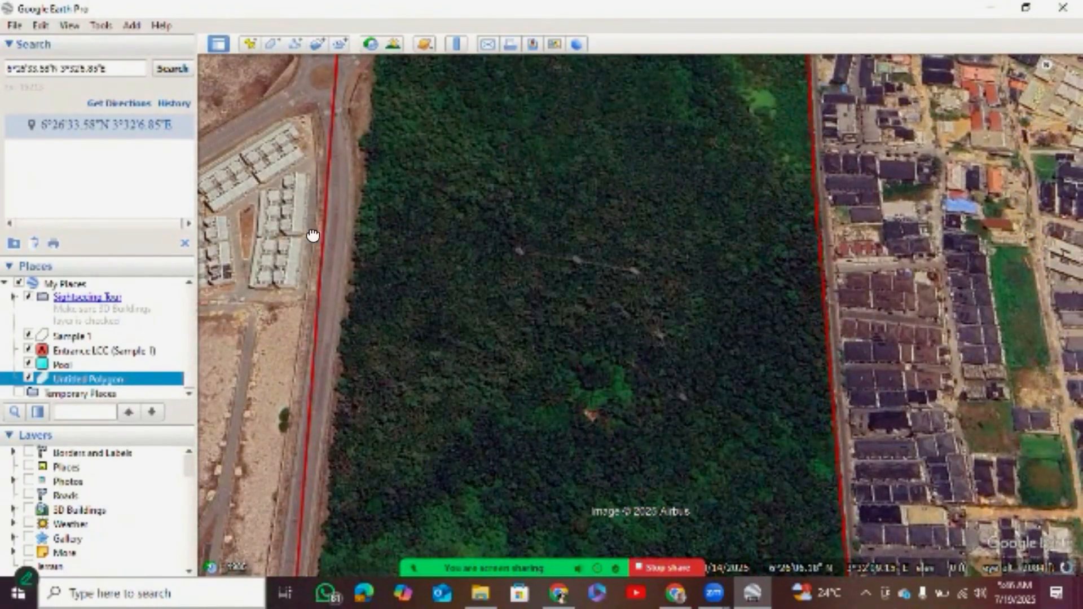
left_click_drag(313, 236, 301, 273)
left_click_drag(336, 121, 309, 249)
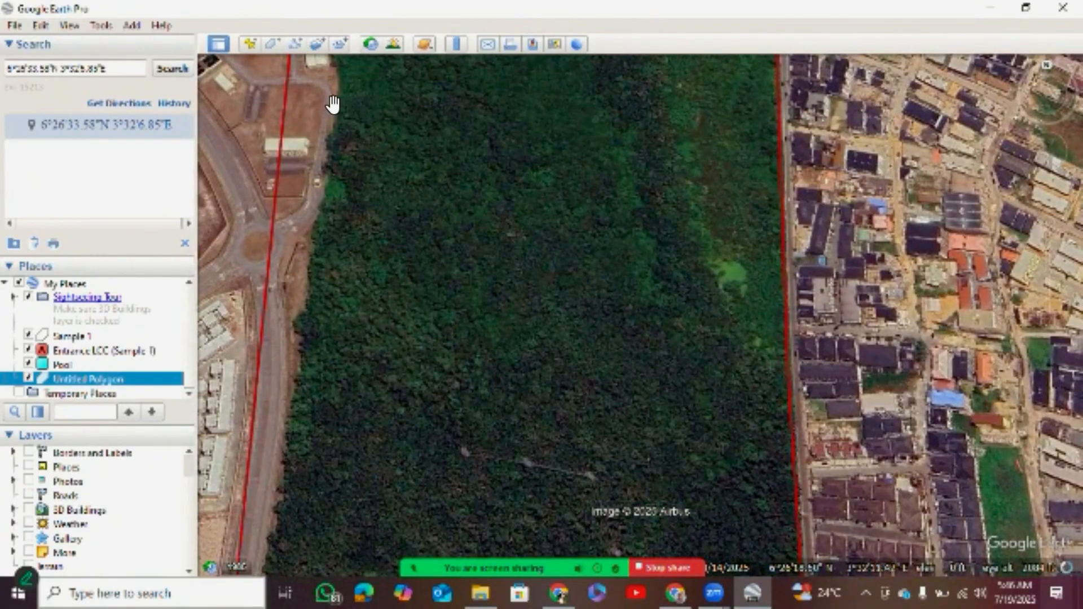
left_click_drag(333, 105, 310, 198)
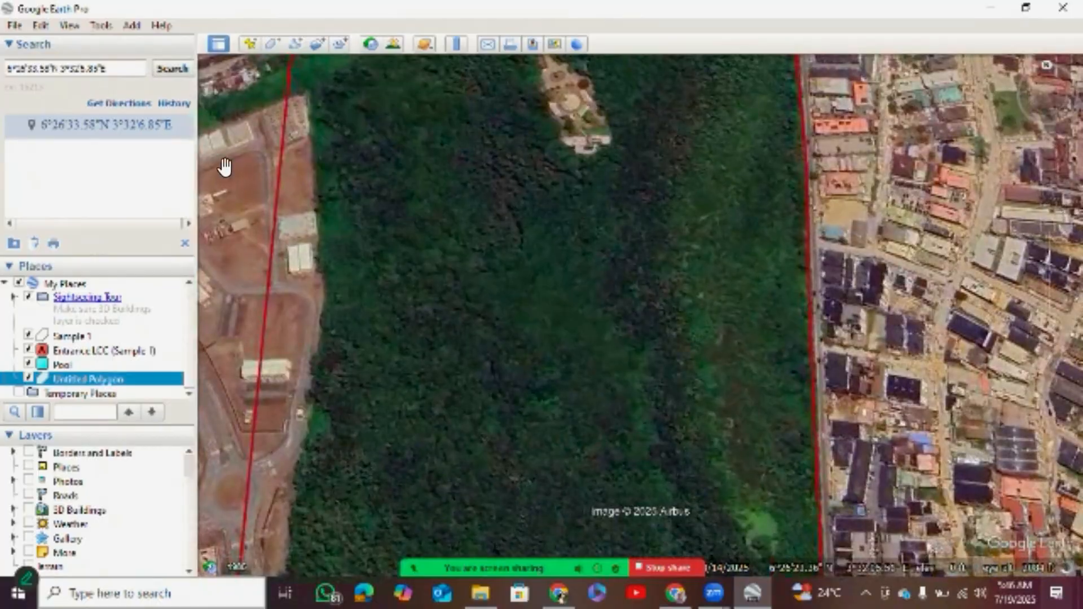
left_click_drag(241, 182, 280, 183)
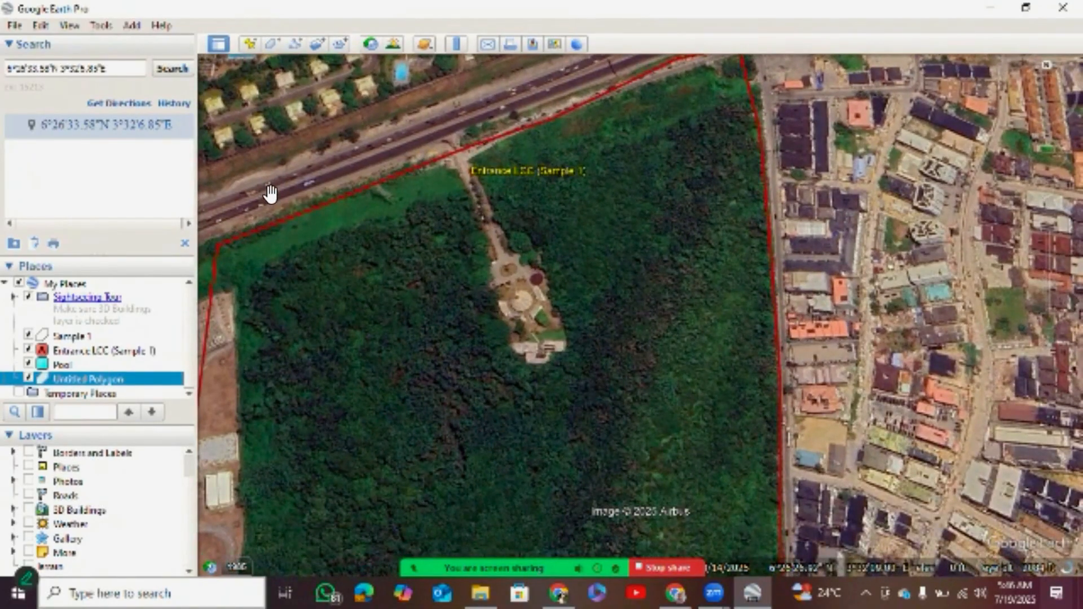
left_click_drag(270, 193, 316, 143)
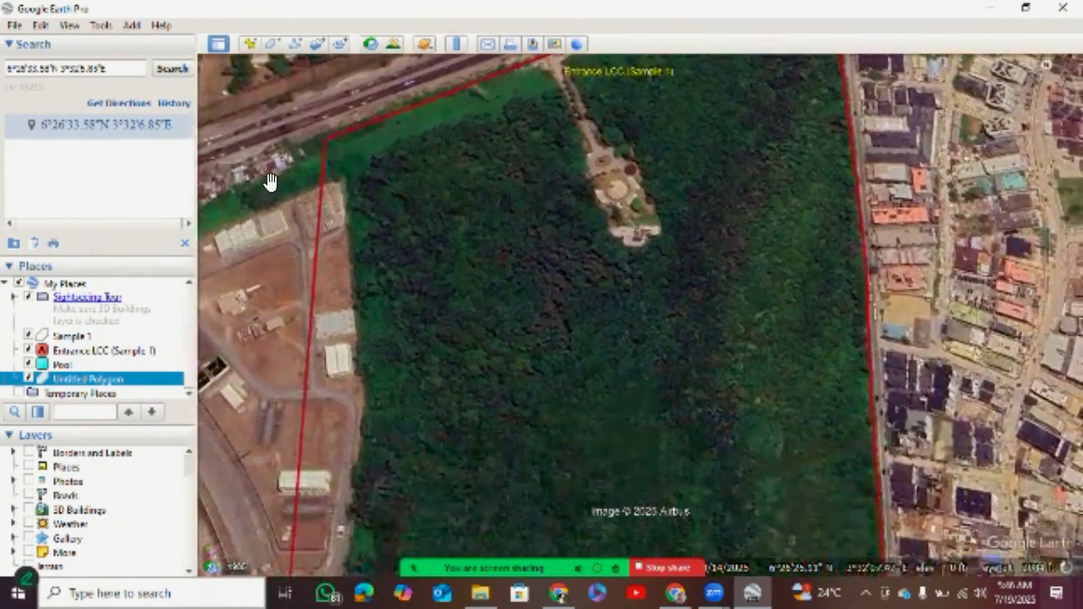
left_click_drag(271, 182, 286, 120)
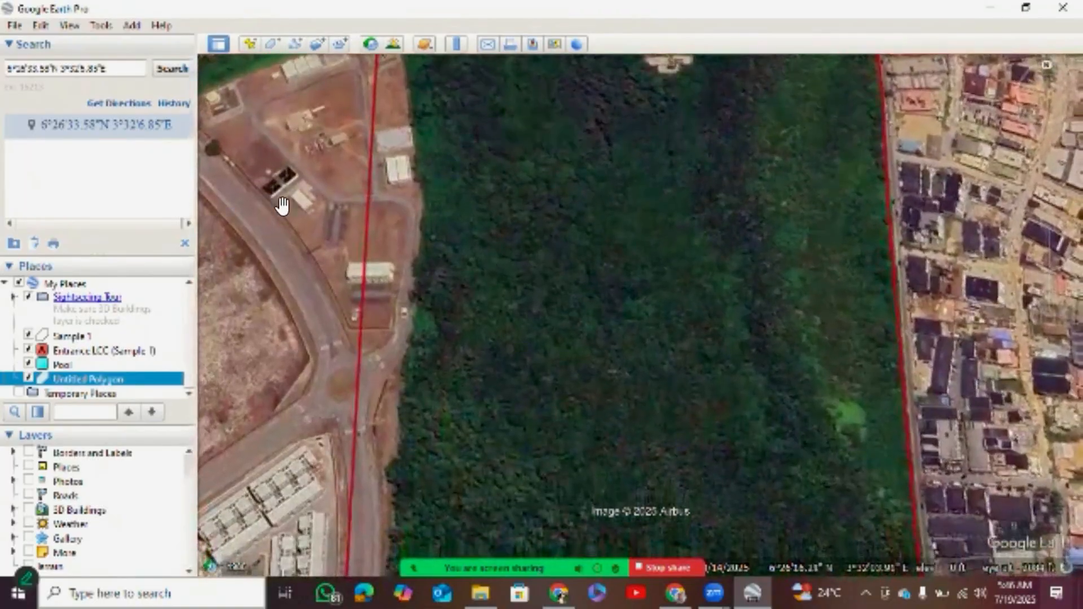
left_click_drag(282, 205, 274, 137)
left_click_drag(278, 199, 286, 151)
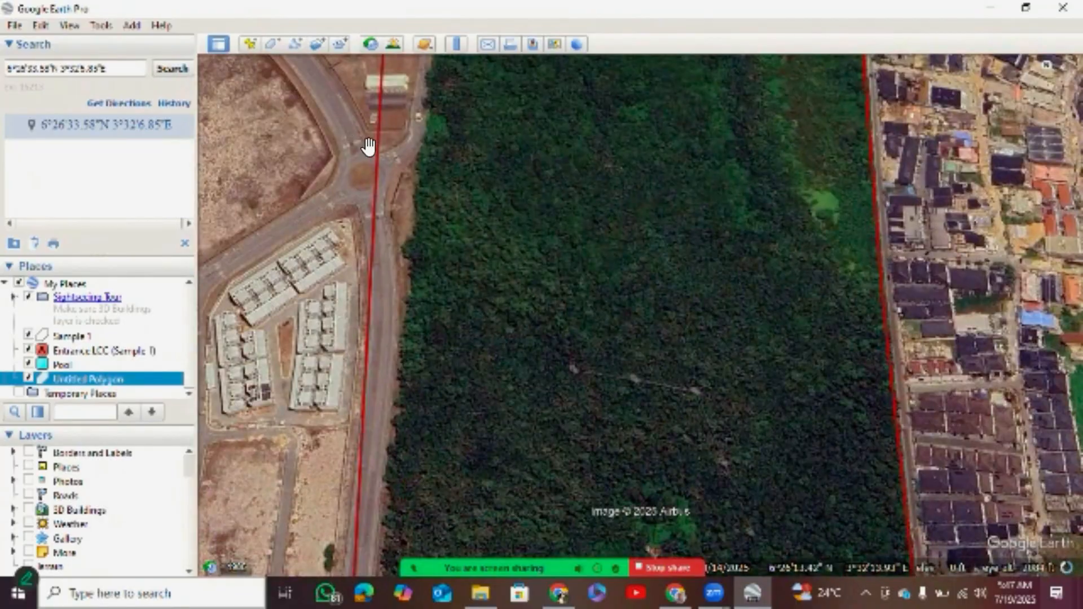
left_click_drag(372, 152, 370, 201)
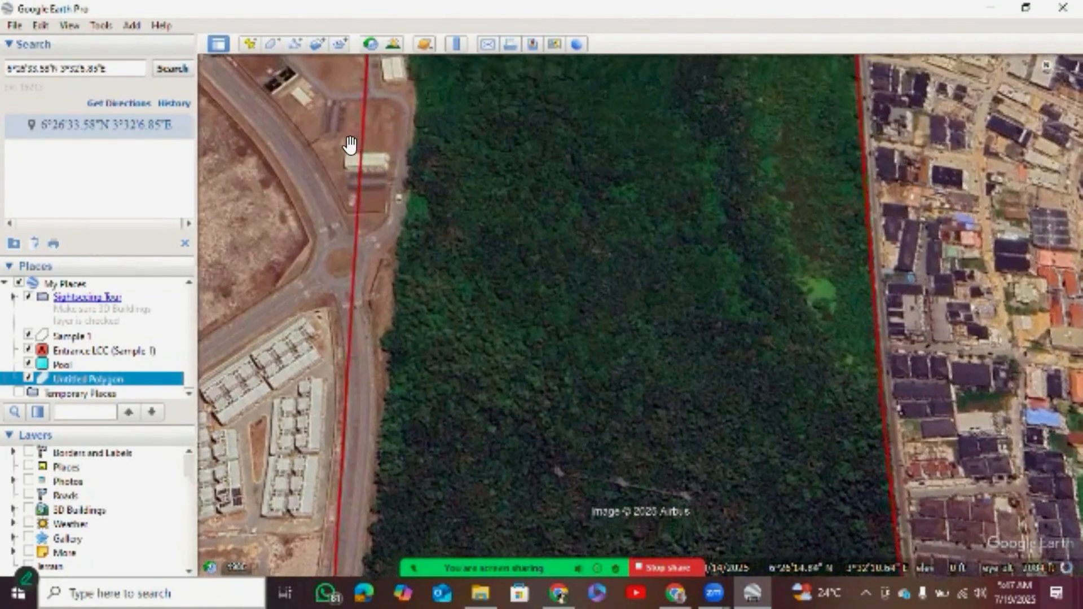
left_click_drag(353, 143, 362, 190)
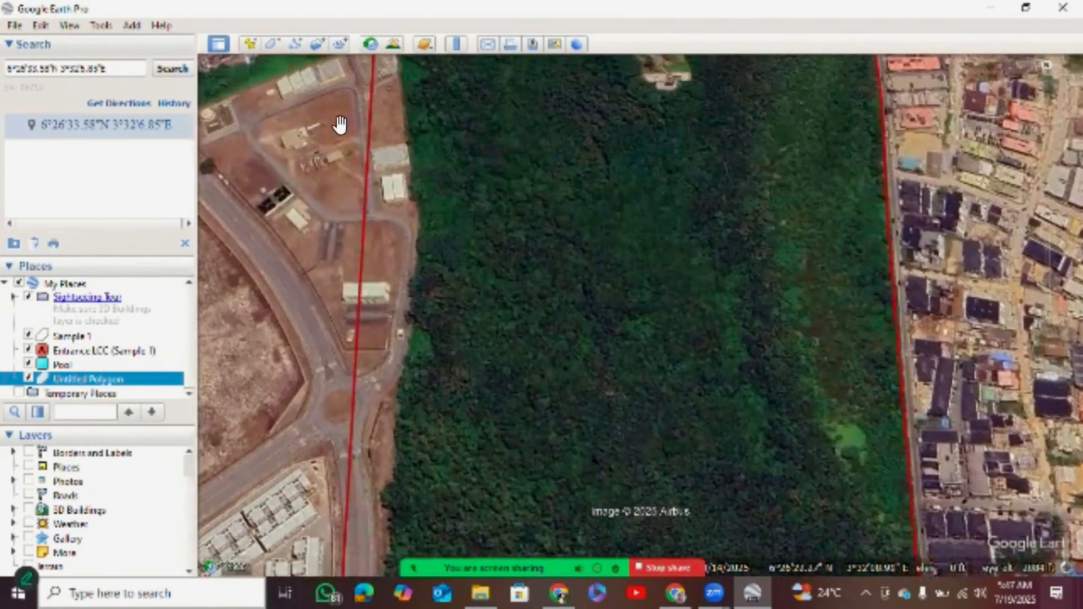
left_click_drag(340, 124, 338, 169)
left_click_drag(280, 186, 282, 234)
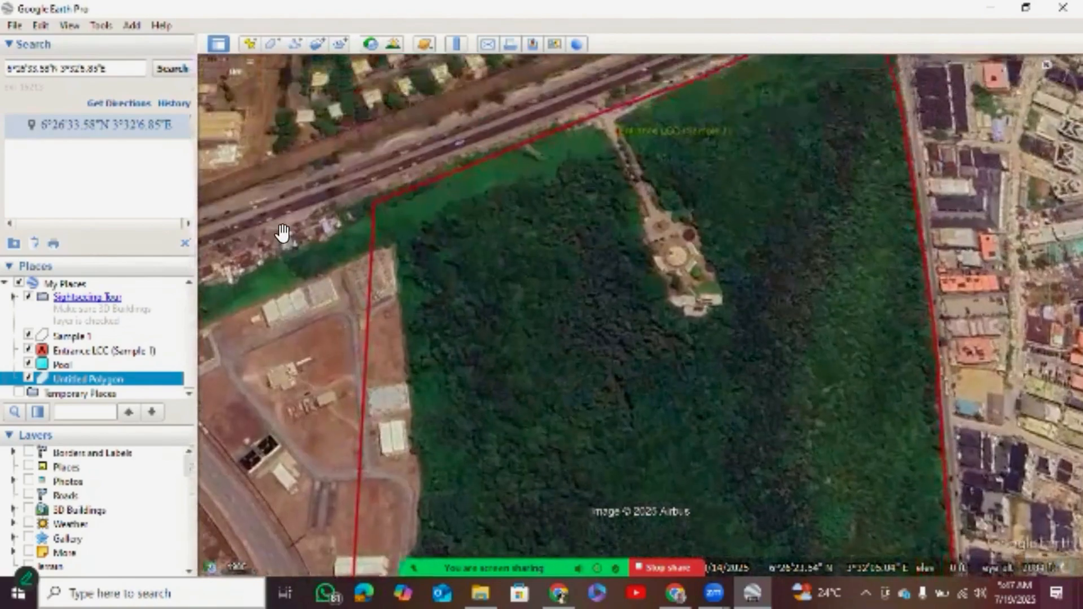
left_click_drag(259, 174, 261, 189)
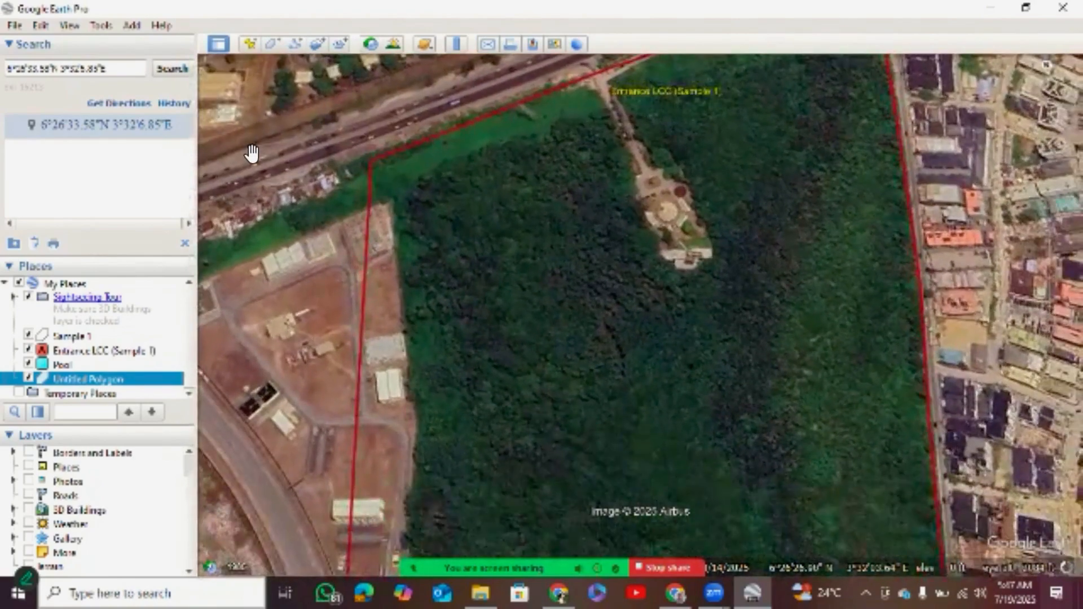
middle_click_drag(252, 156, 384, 157)
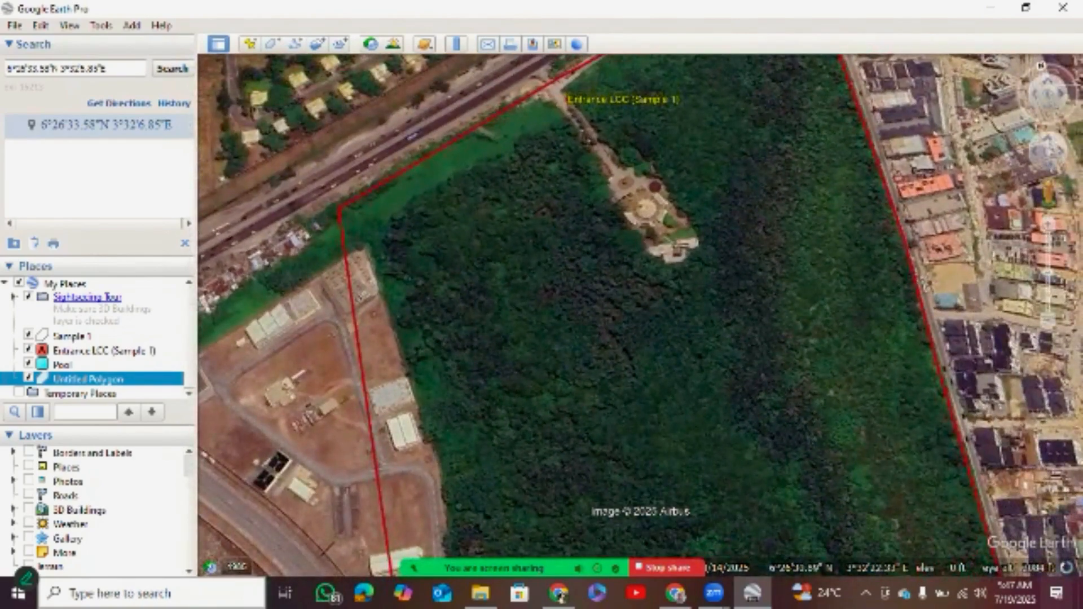
Inspect the canopy walkway in the forest inside the Sample 1 boundary, down to ground level and from different directions.
left_click(1040, 66)
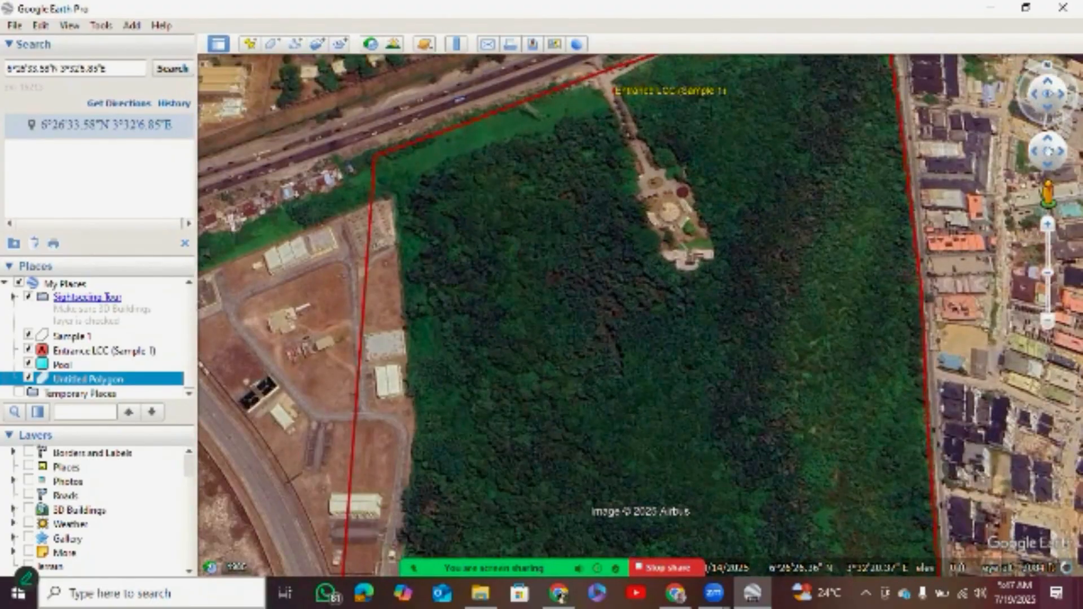
scroll(366, 201, "down", 5)
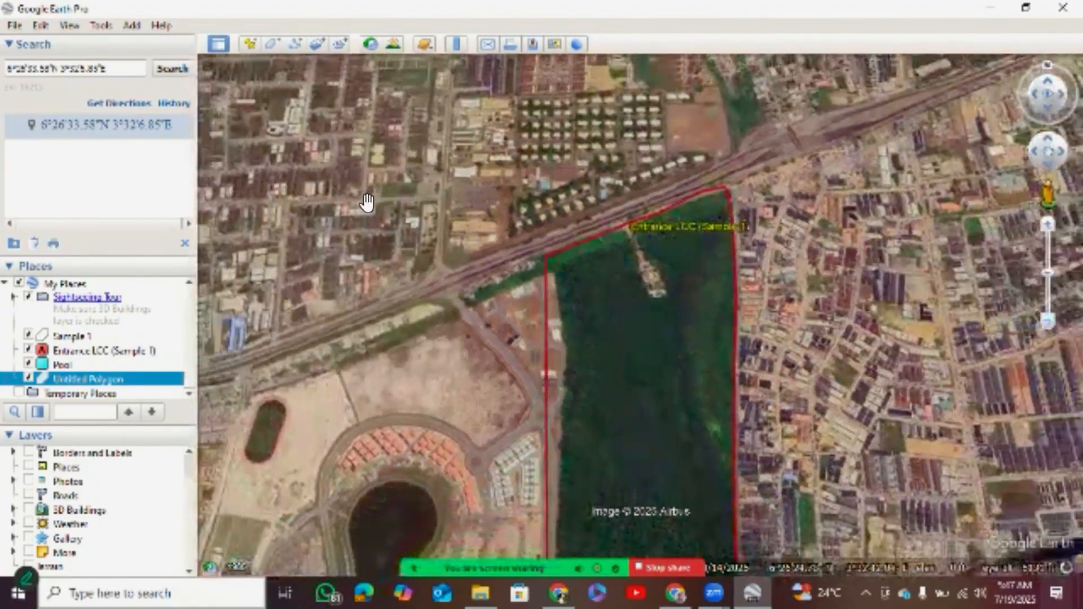
left_click_drag(340, 223, 343, 179)
left_click(348, 220)
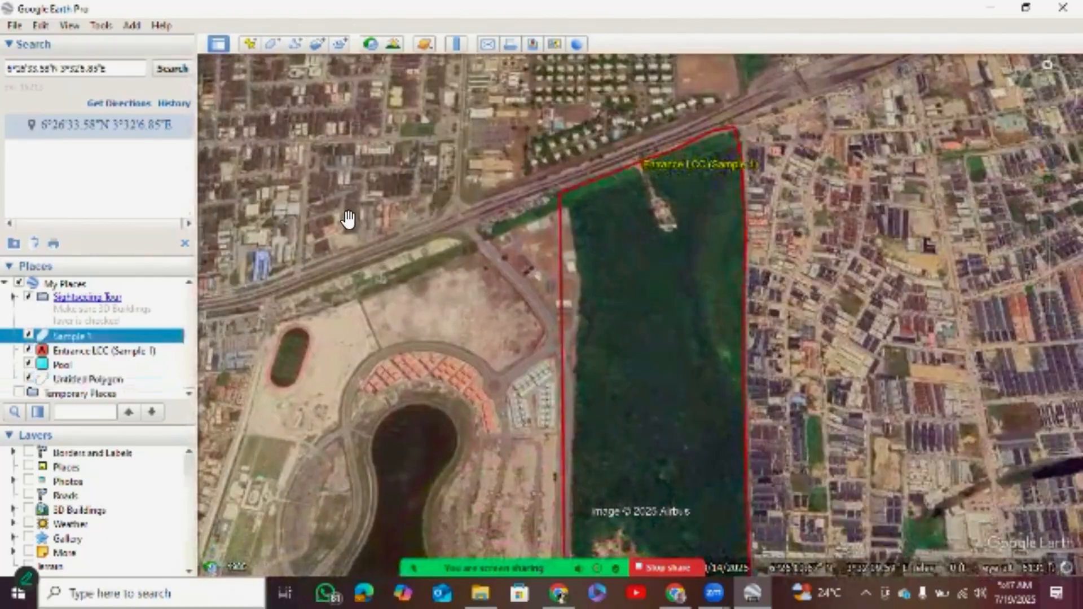
scroll(348, 224, "up", 3)
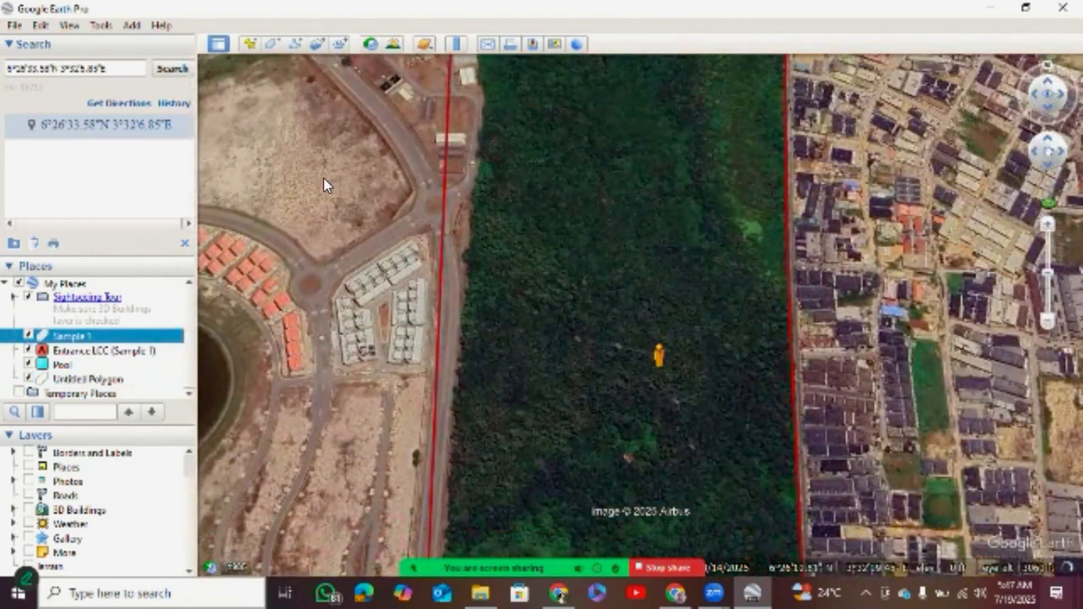
scroll(334, 174, "up", 5)
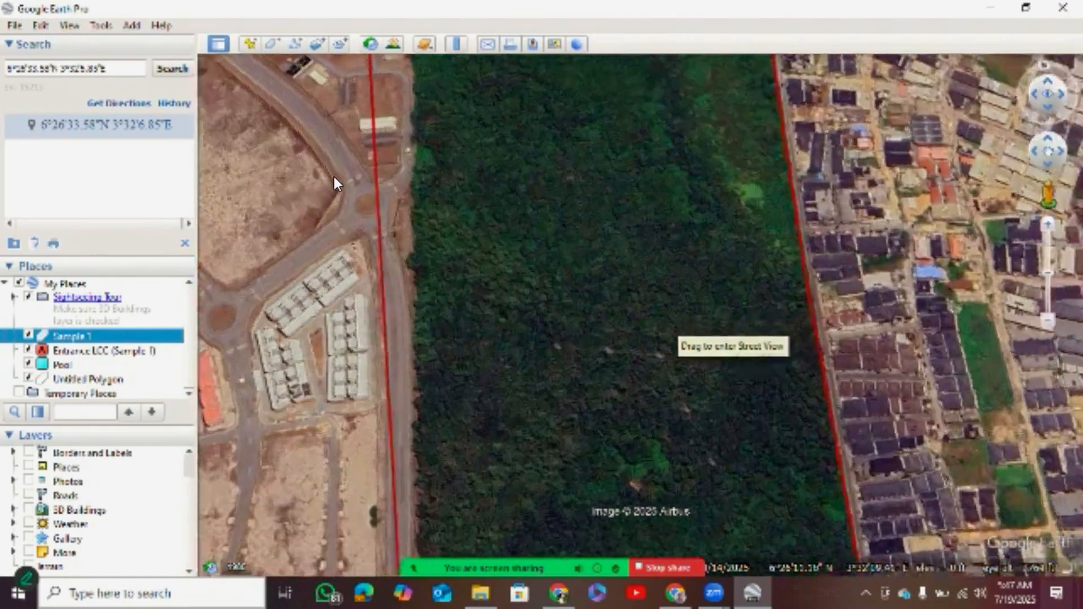
scroll(334, 176, "up", 4)
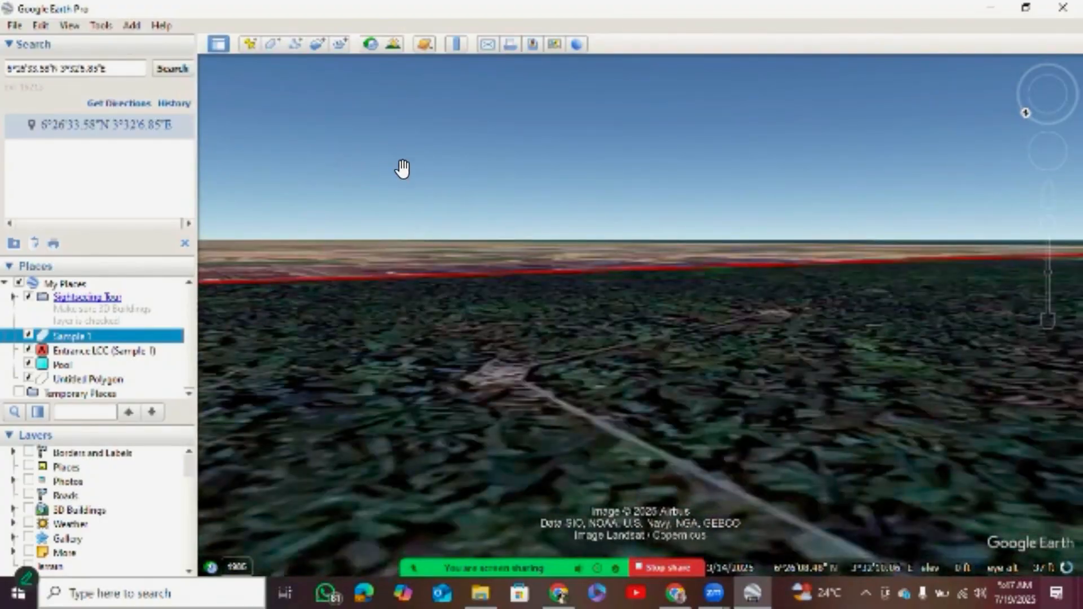
scroll(273, 192, "up", 3)
scroll(306, 215, "up", 3)
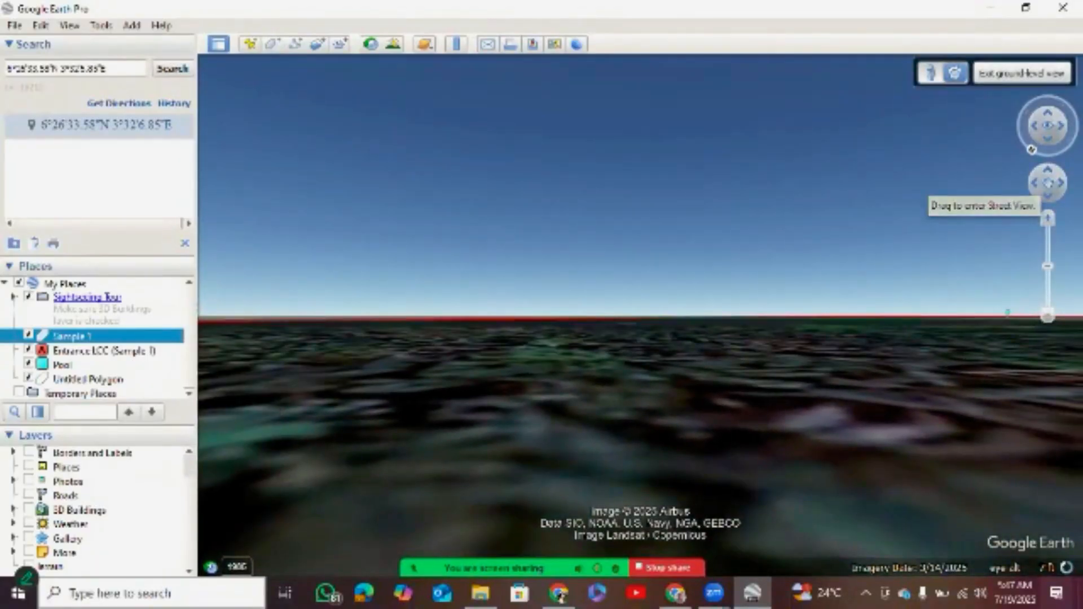
left_click(1022, 73)
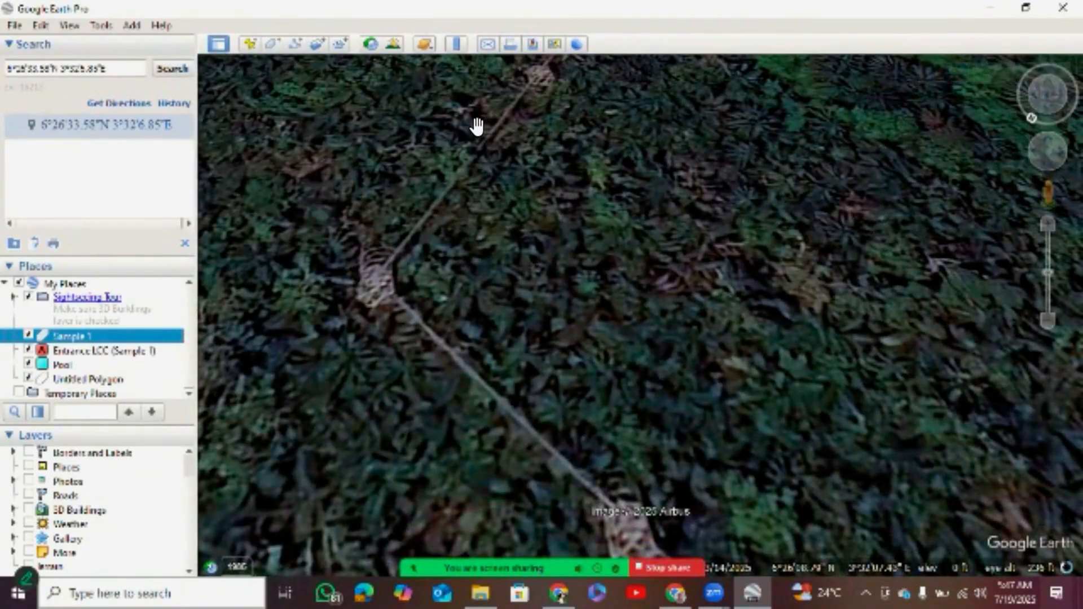
left_click_drag(465, 93, 497, 45)
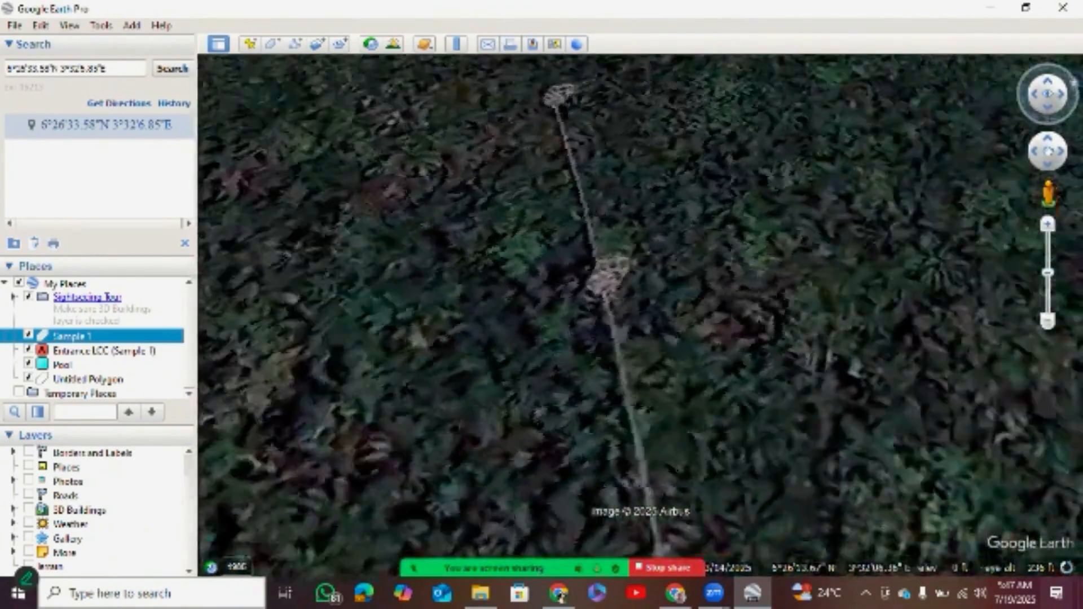
left_click_drag(1074, 83, 1053, 66)
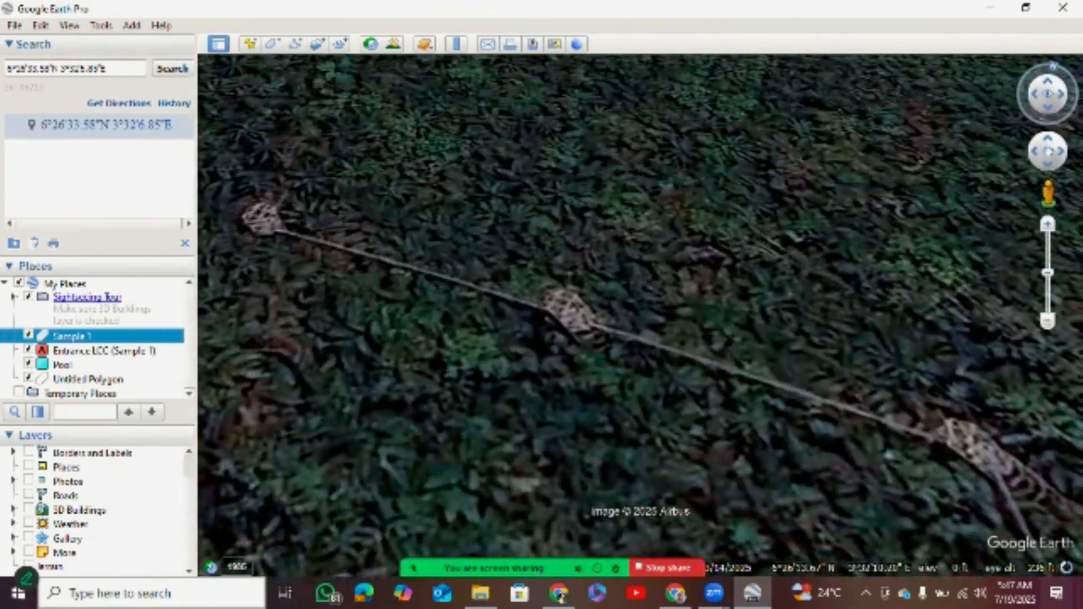
Survey the Sample 1 area within its wider surroundings, from the ocean coast to the lagoon shore north of it.
scroll(639, 291, "down", 5)
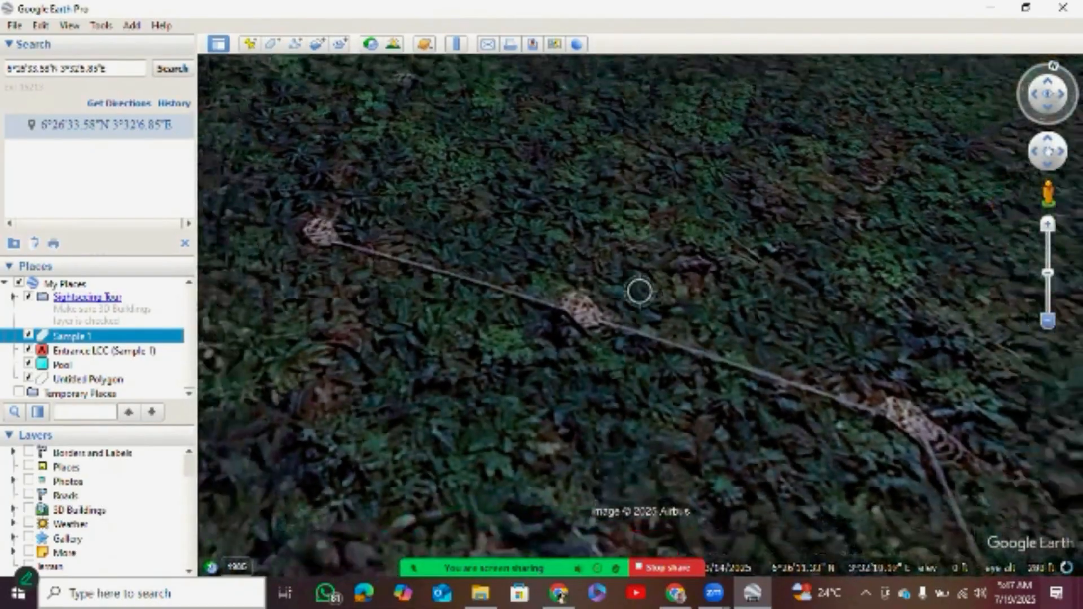
scroll(639, 291, "down", 5)
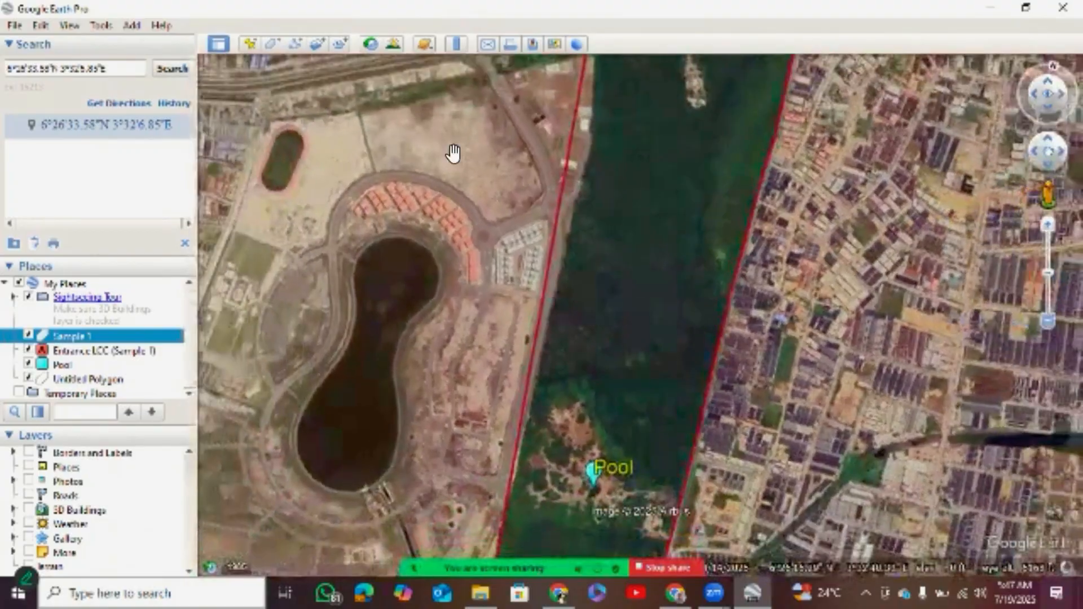
left_click_drag(335, 127, 338, 185)
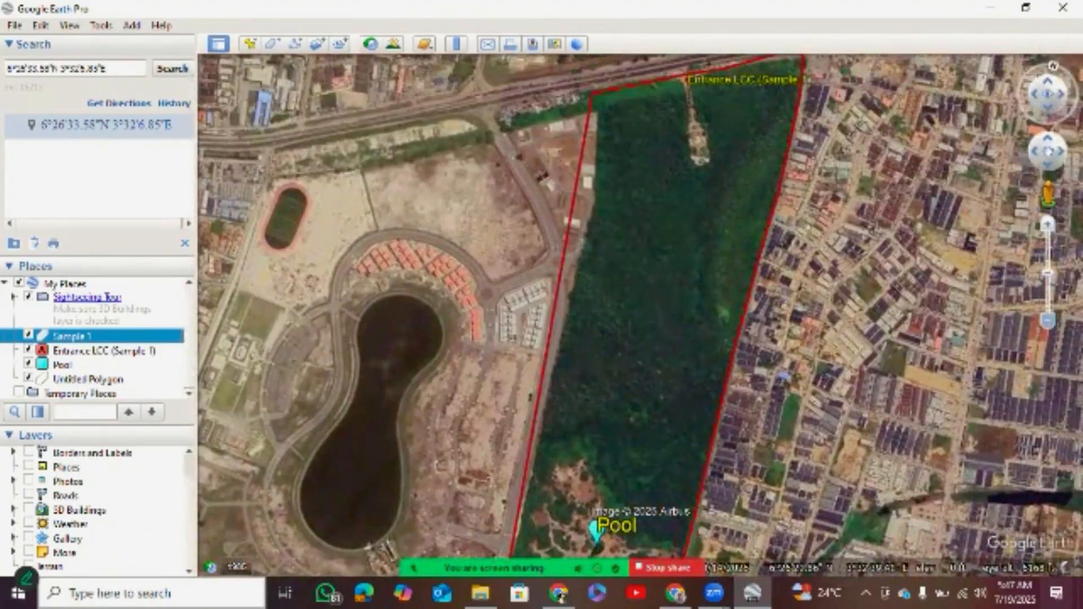
scroll(639, 315, "down", 5)
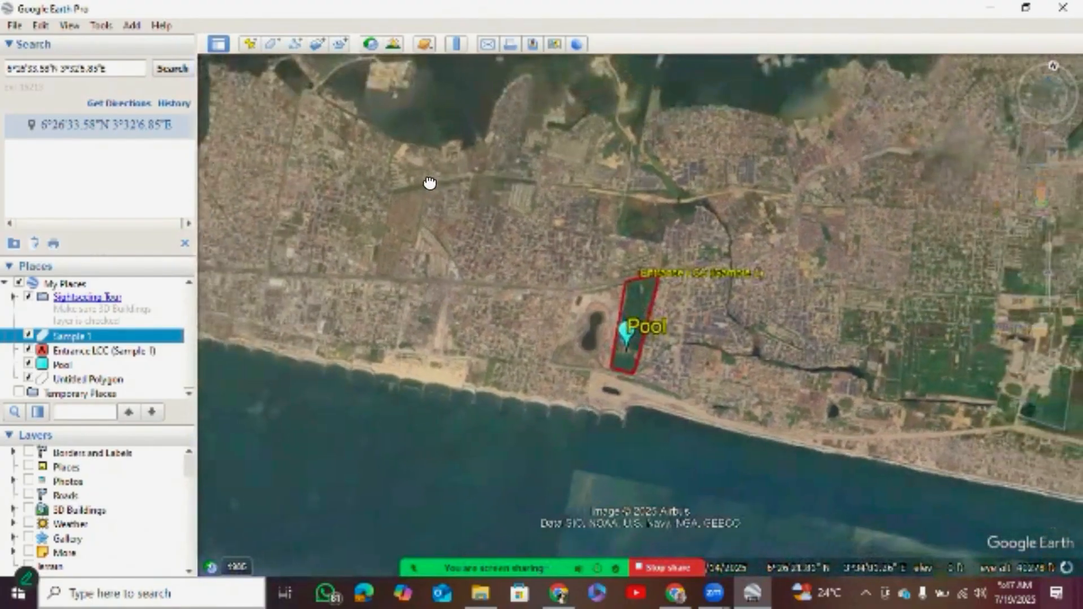
left_click_drag(388, 141, 394, 164)
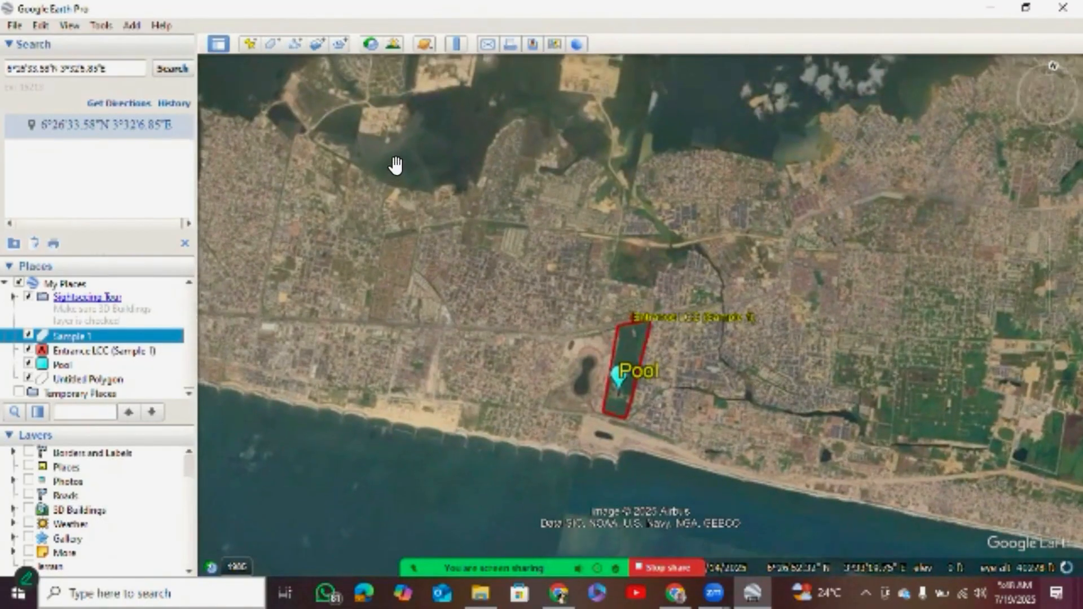
scroll(507, 137, "up", 1)
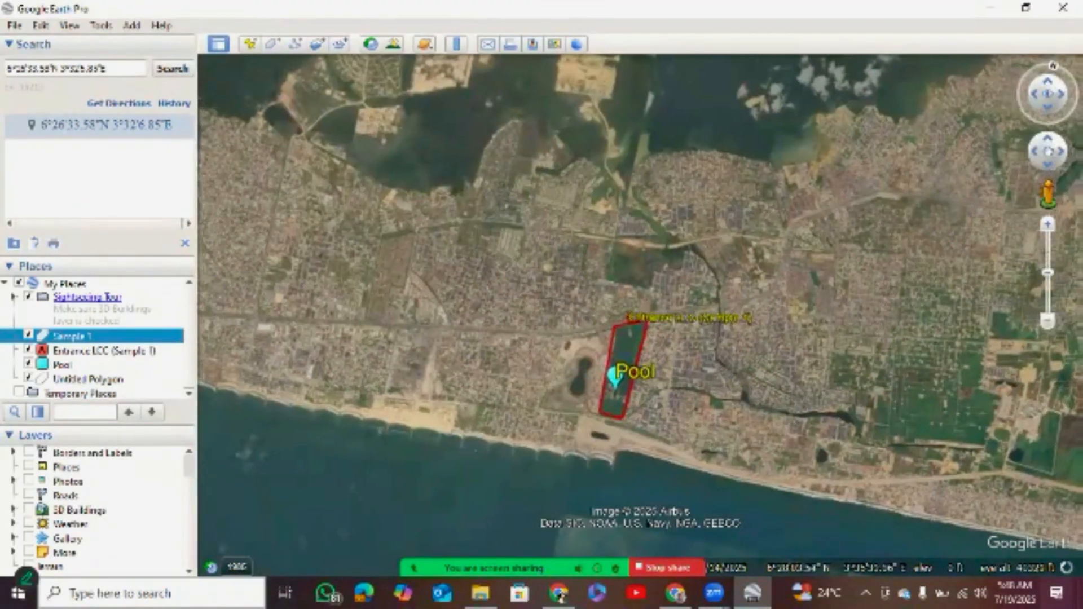
left_click_drag(507, 136, 487, 142)
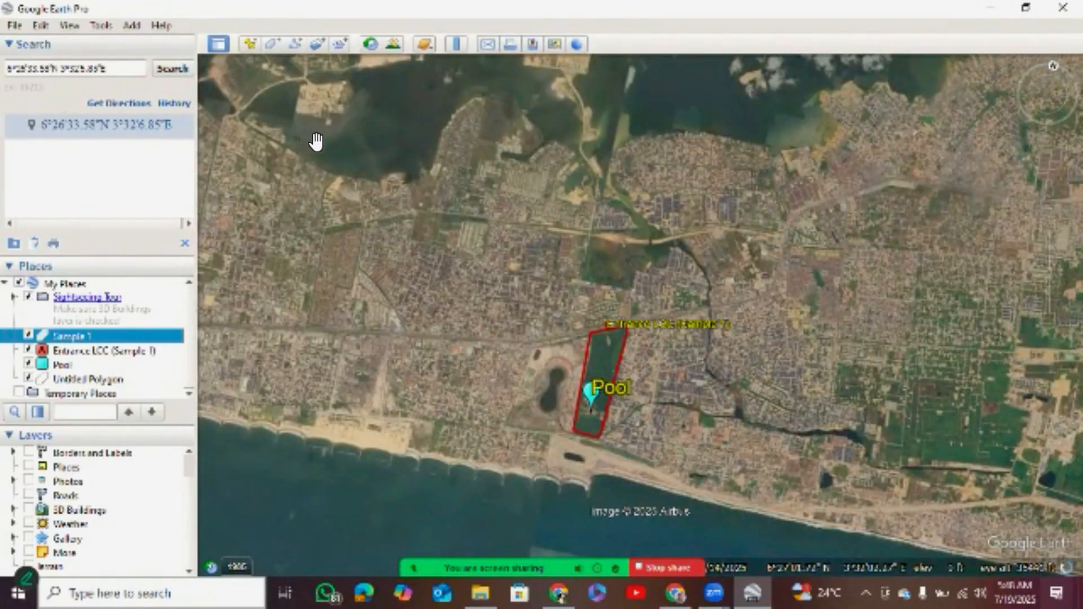
left_click(1048, 224)
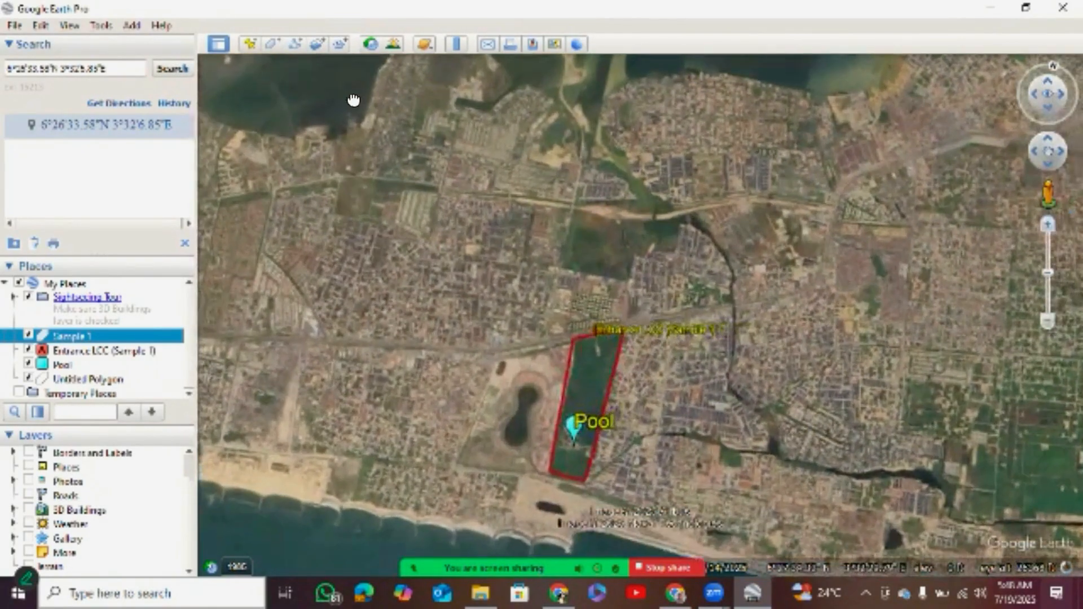
left_click_drag(341, 65, 362, 117)
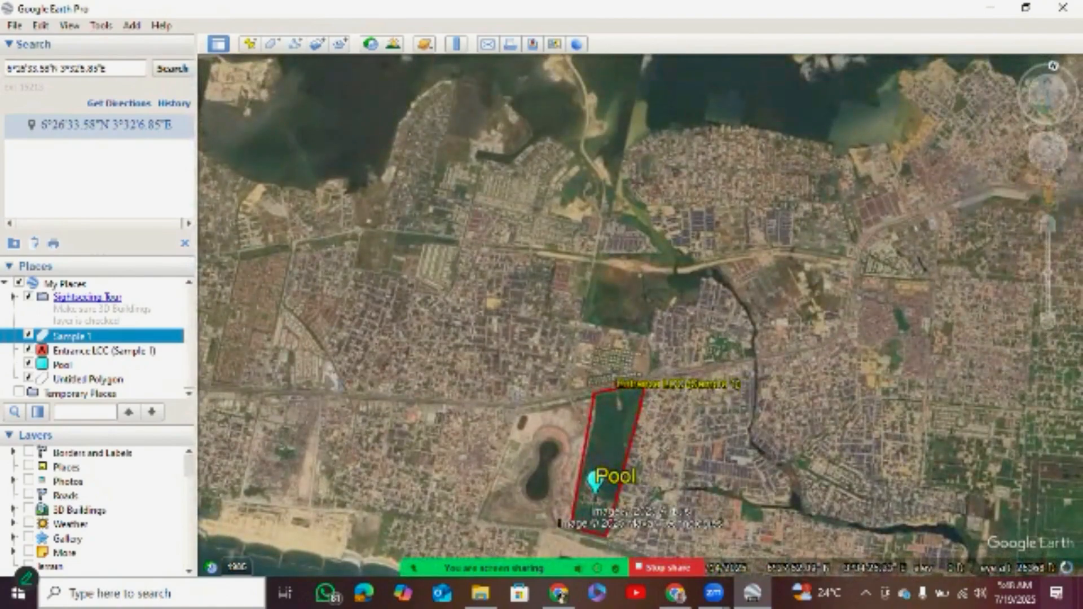
left_click_drag(541, 131, 394, 160)
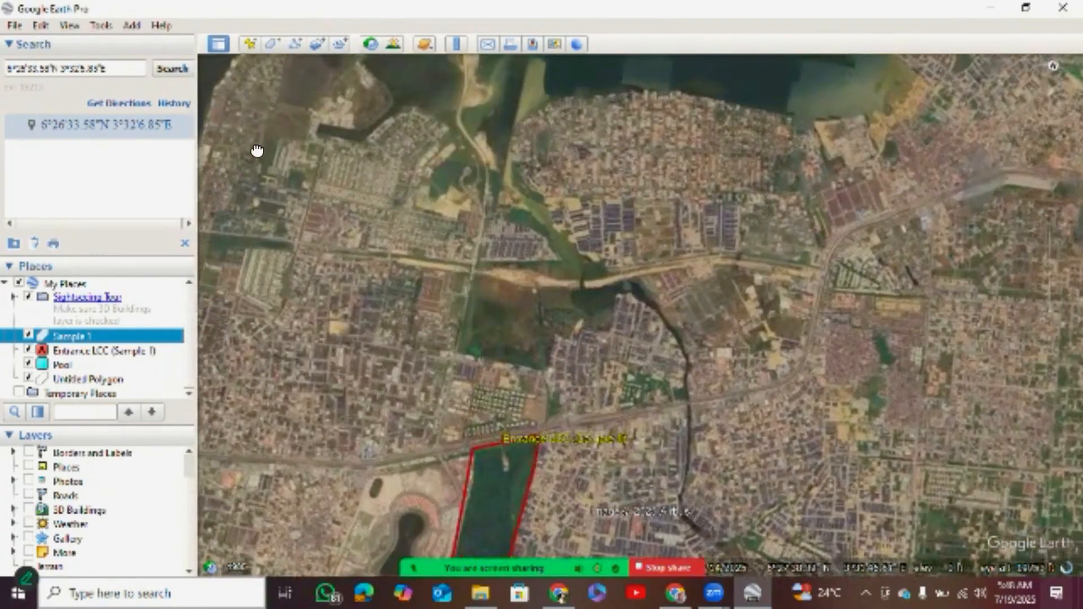
left_click_drag(276, 71, 276, 121)
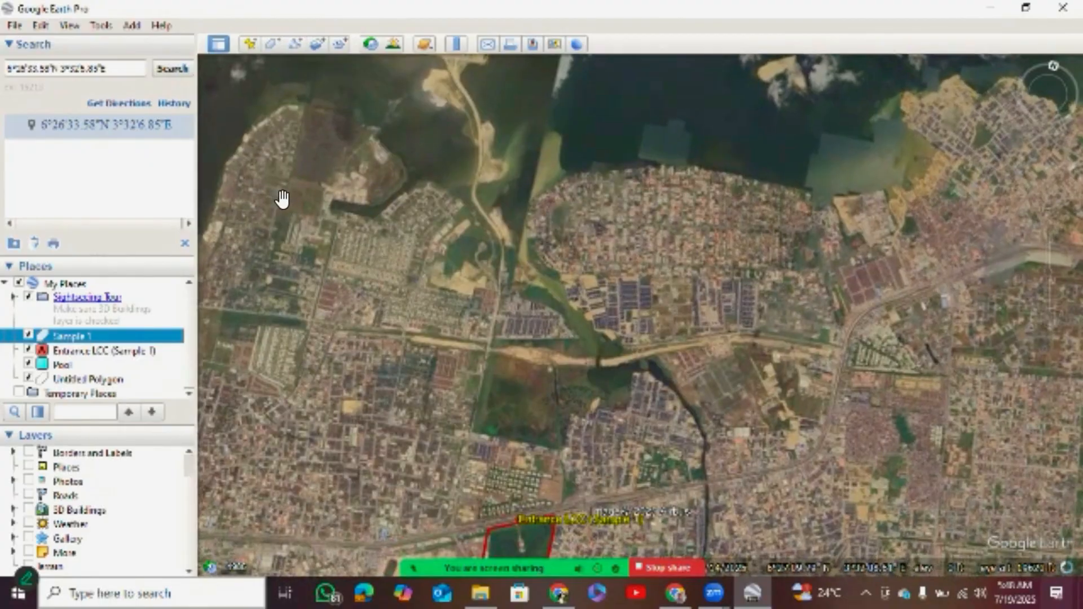
Examine the wetland, the sandy road corridor and the waterway between the housing estates north of the conservation area.
scroll(282, 199, "up", 3)
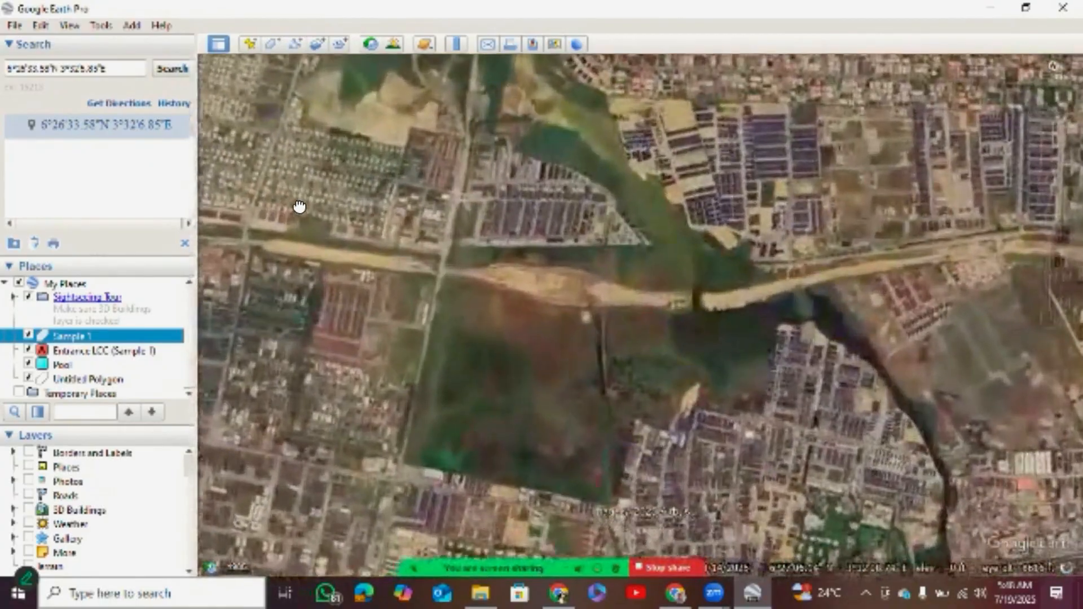
left_click_drag(300, 206, 283, 242)
left_click_drag(266, 184, 278, 353)
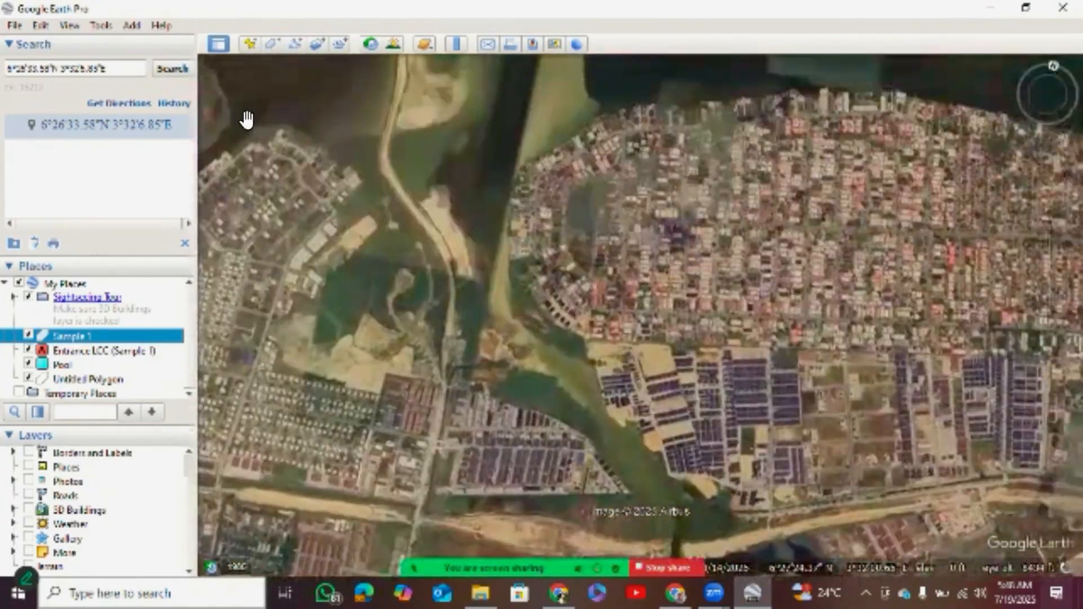
left_click_drag(226, 62, 301, 86)
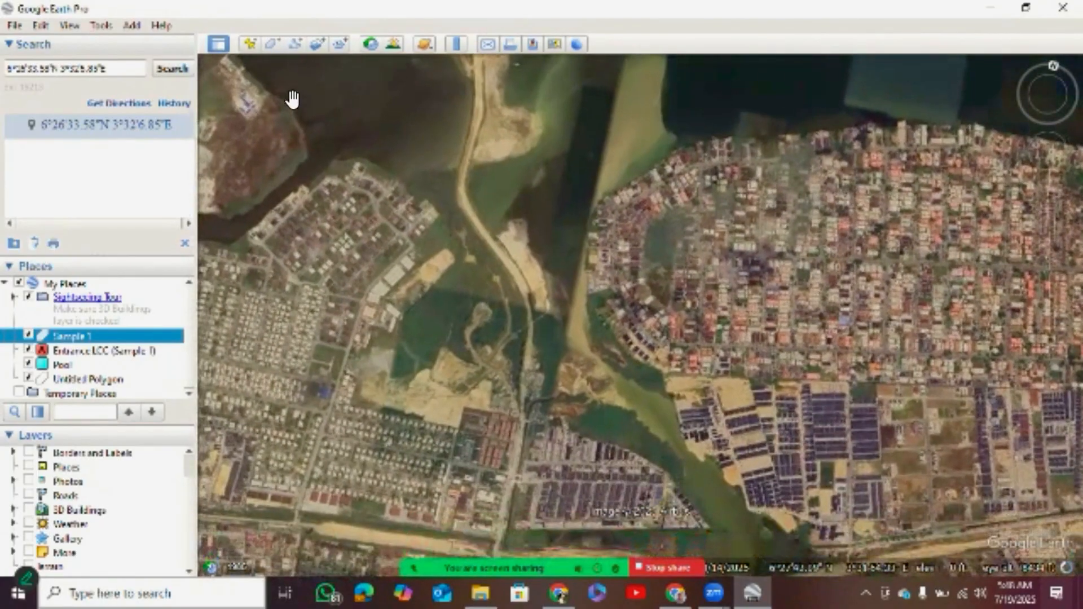
left_click_drag(289, 135, 280, 203)
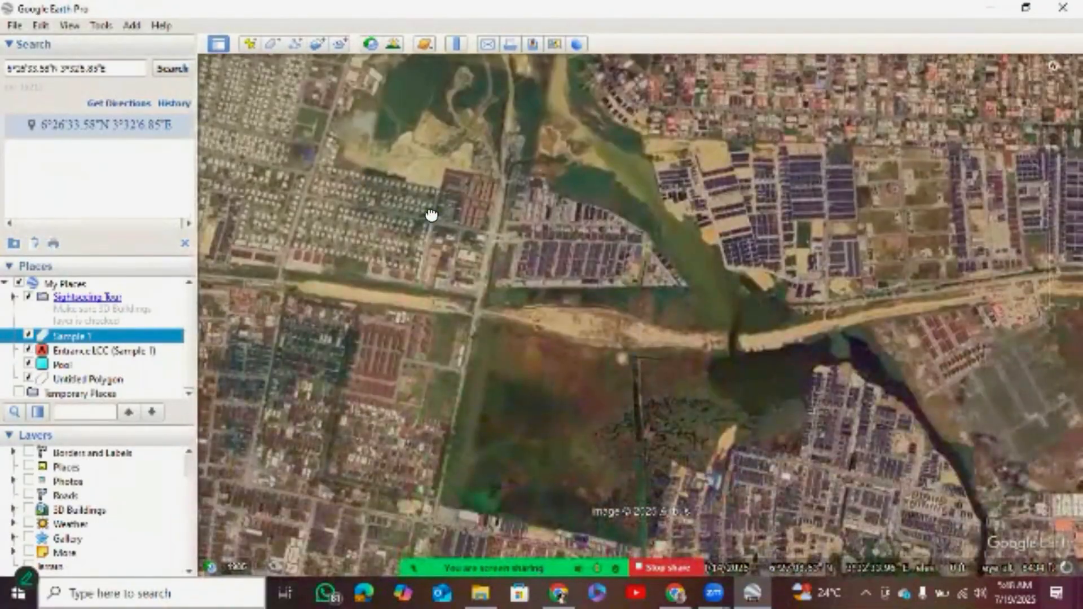
left_click_drag(431, 214, 329, 174)
left_click_drag(385, 148, 326, 163)
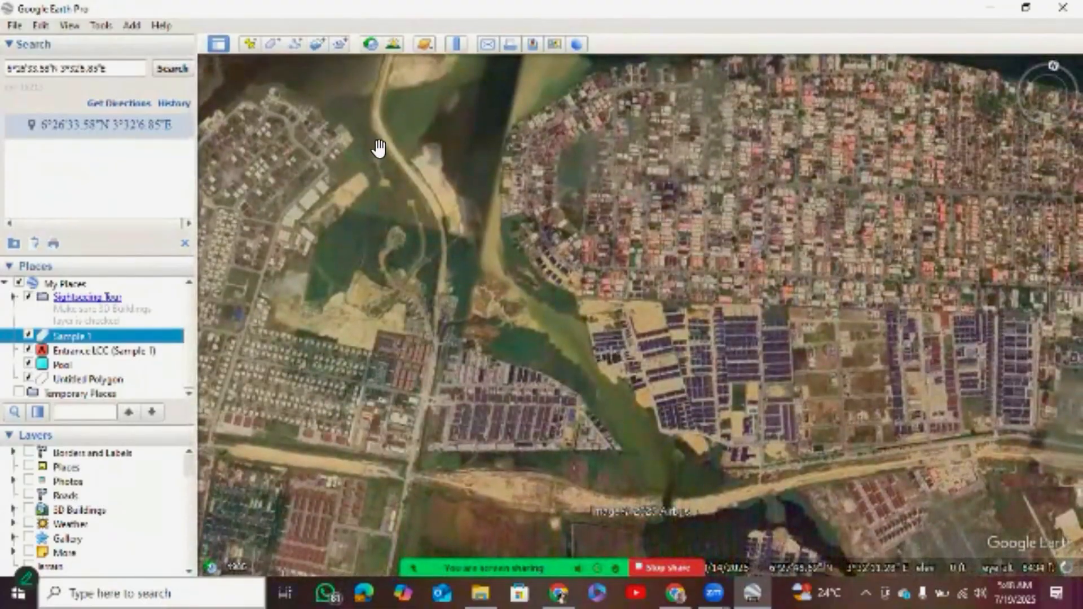
left_click_drag(352, 189, 357, 136)
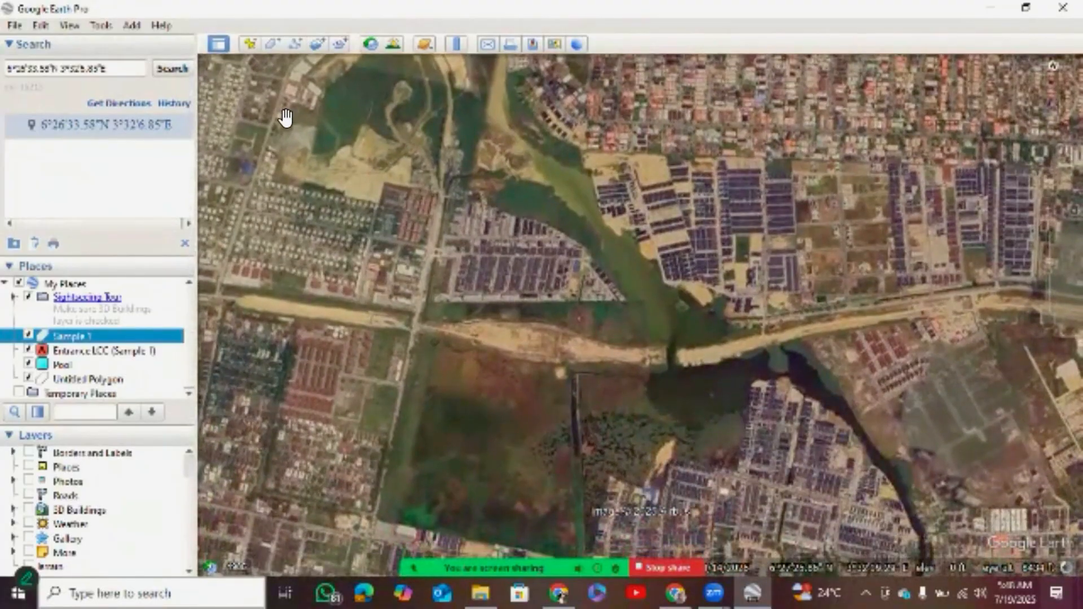
left_click_drag(303, 129, 365, 167)
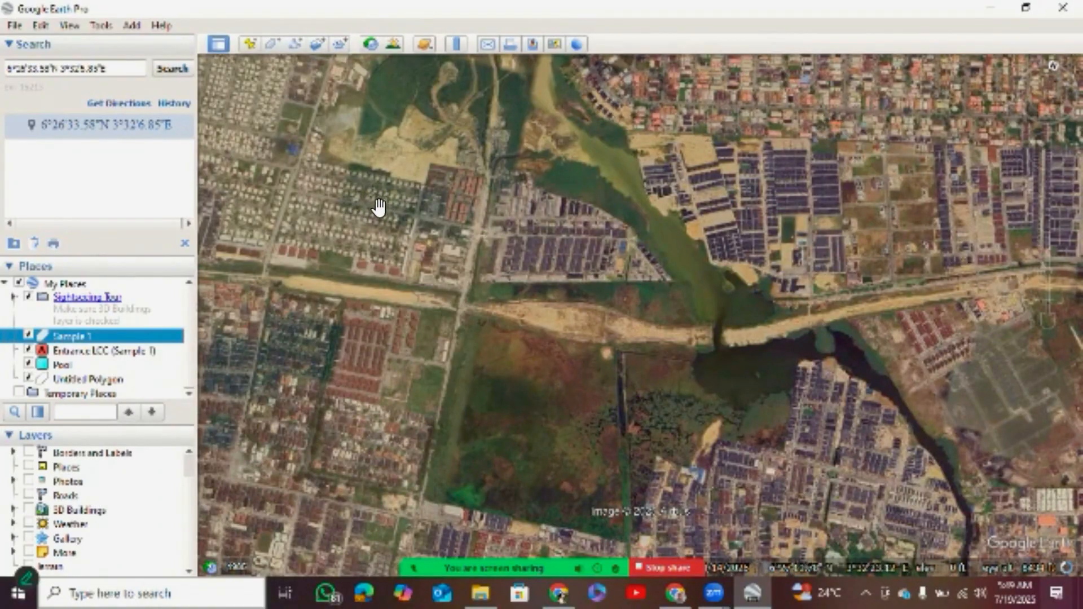
left_click_drag(341, 193, 354, 185)
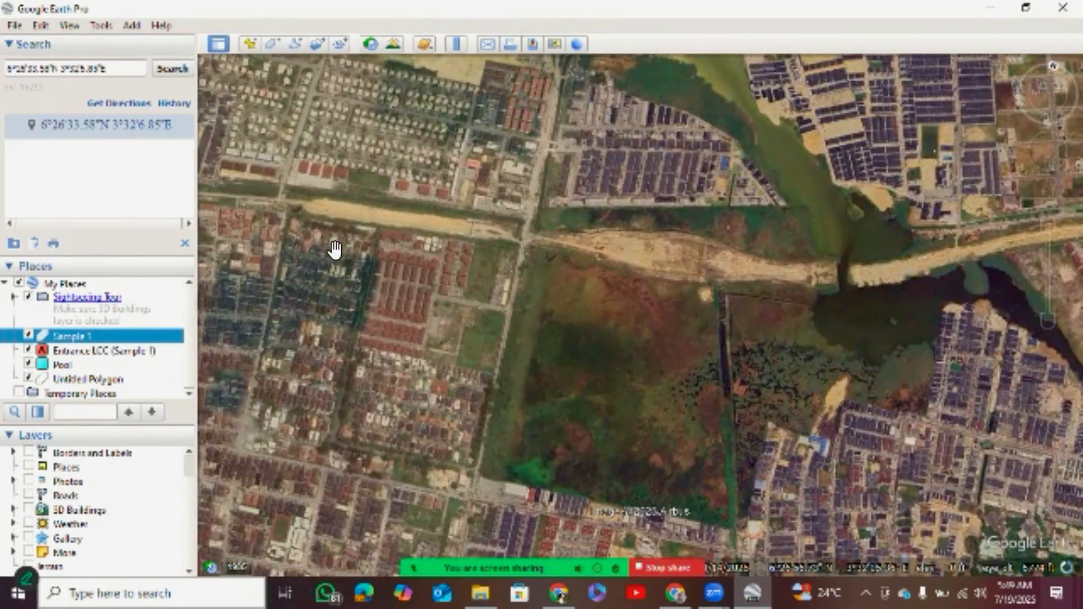
scroll(336, 247, "up", 2)
scroll(315, 202, "up", 1)
left_click_drag(310, 203, 307, 219)
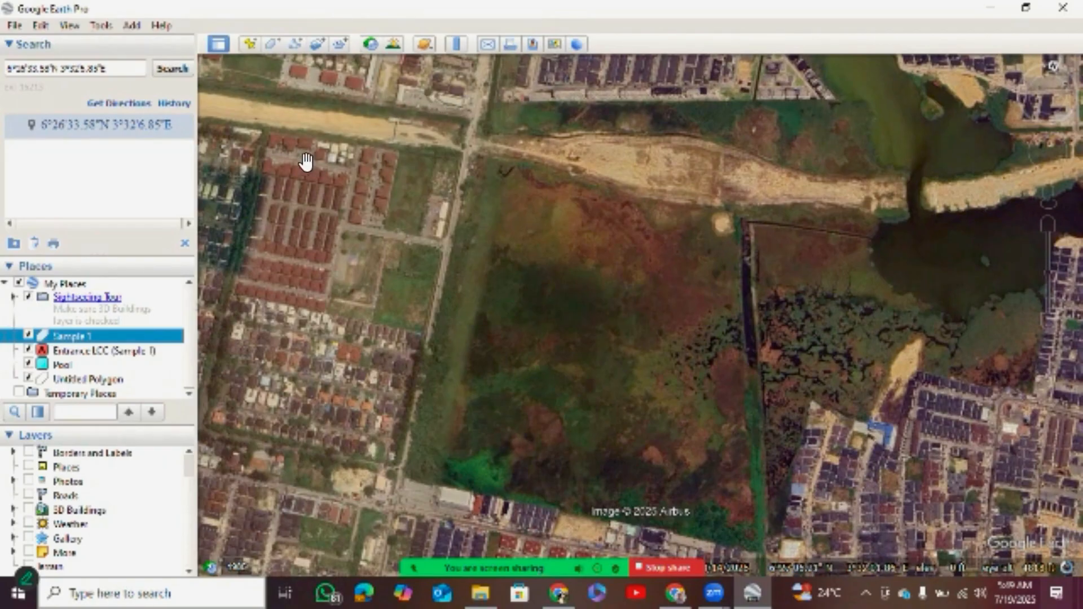
Follow the waterway and the sandy road northwards across the lagoon to the reclaimed land.
left_click_drag(337, 160, 320, 221)
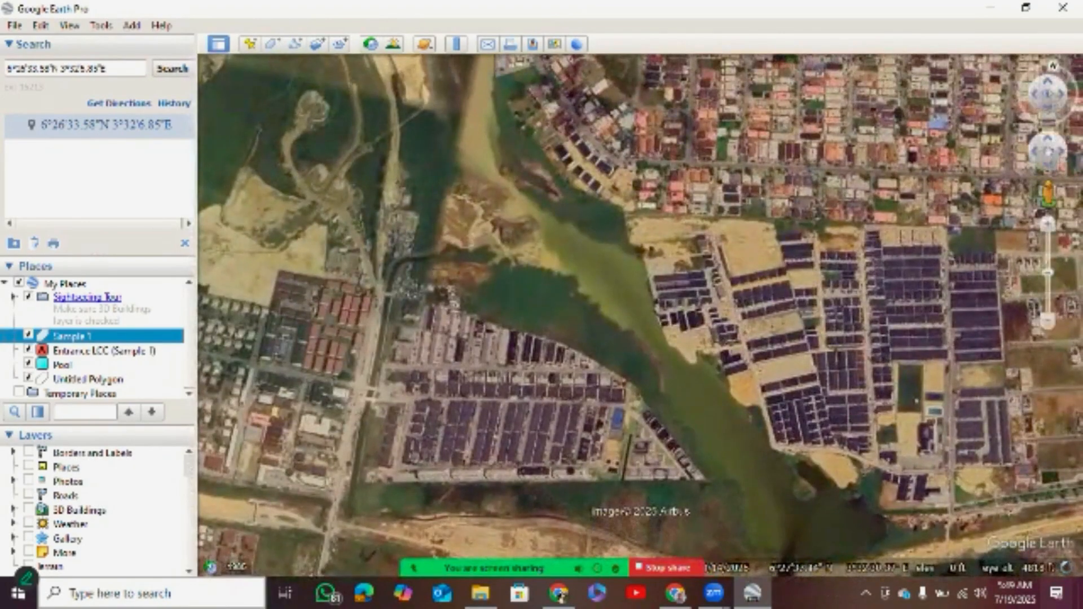
scroll(637, 309, "down", 5)
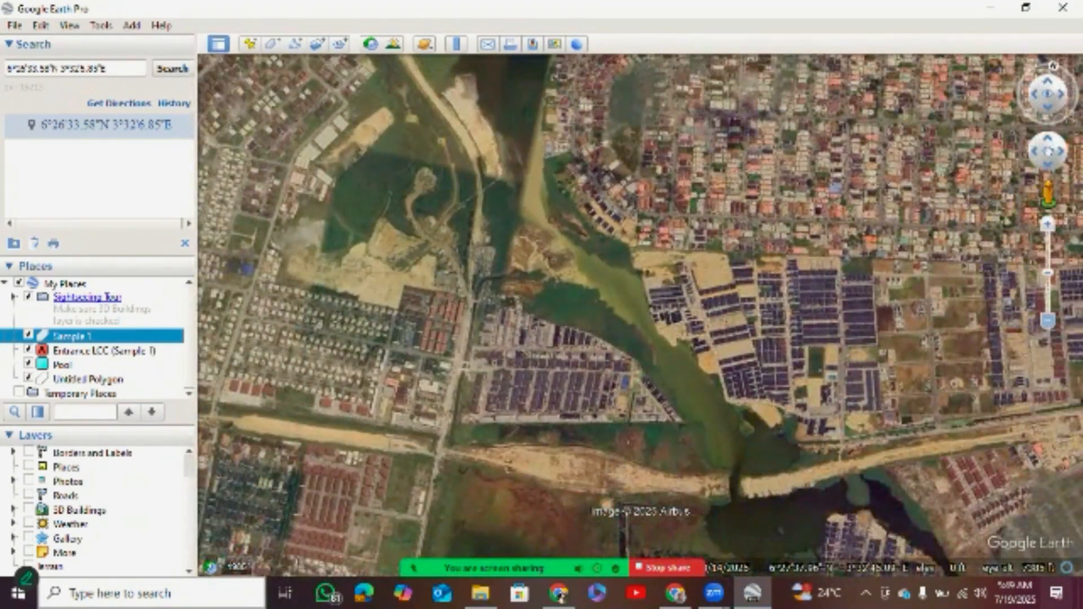
scroll(639, 314, "down", 2)
left_click_drag(639, 314, 418, 114)
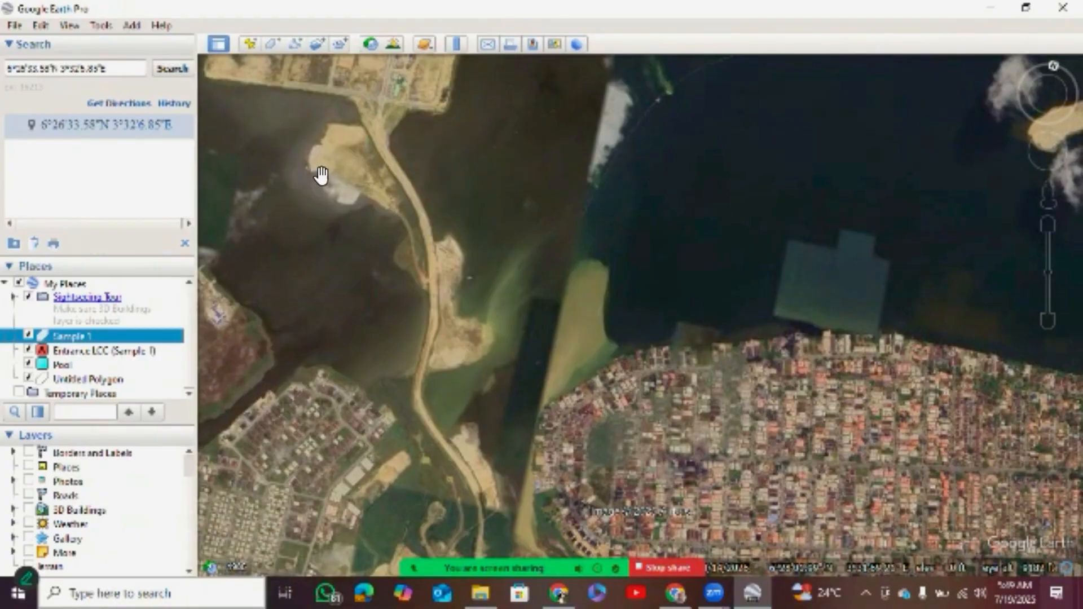
left_click_drag(354, 201, 305, 270)
left_click_drag(364, 89, 343, 99)
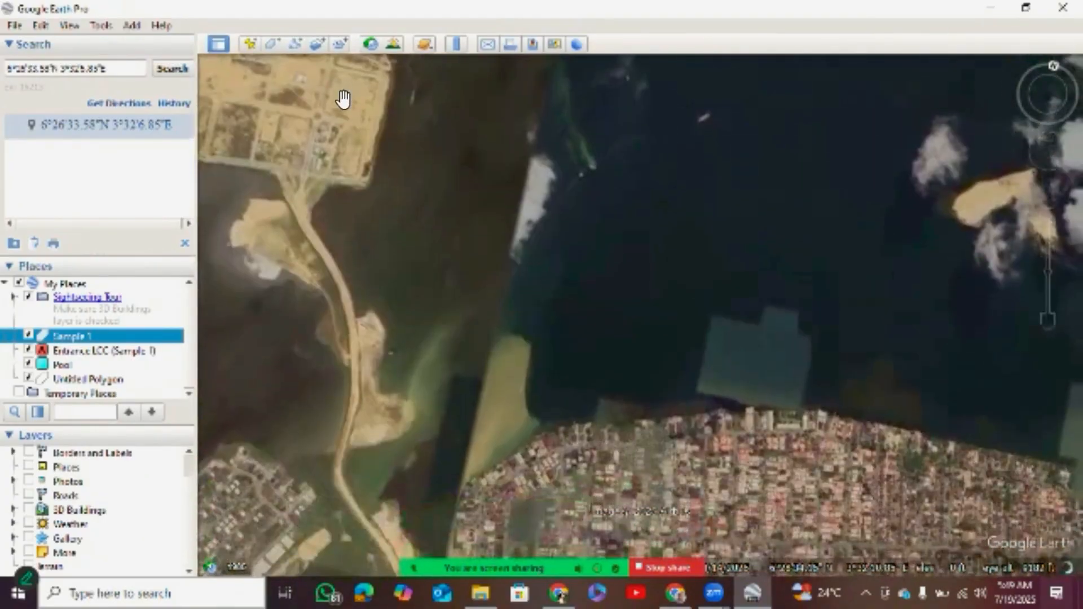
left_click_drag(315, 225, 343, 145)
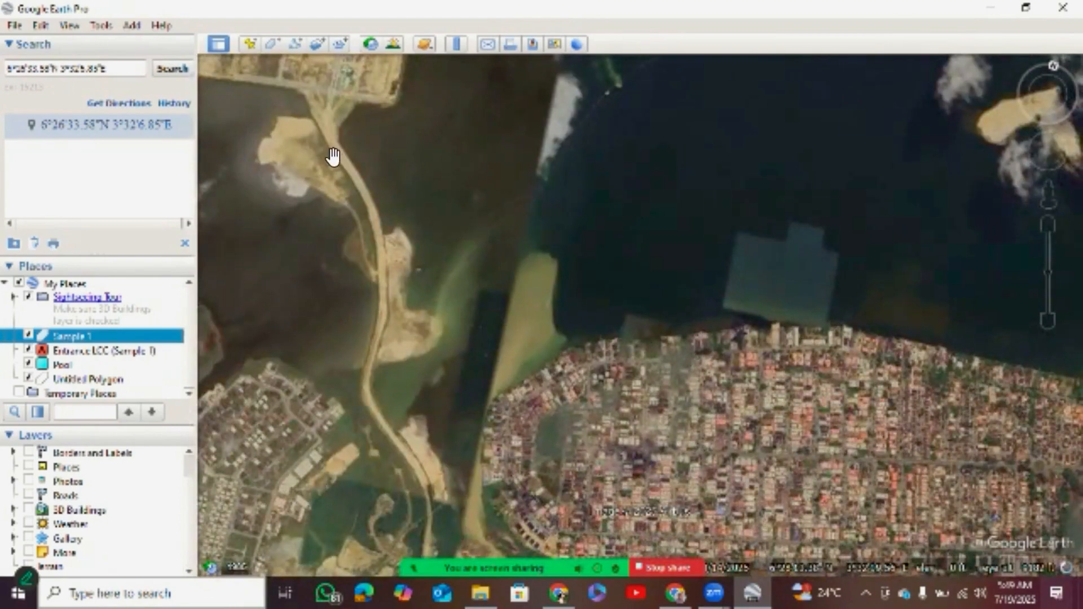
Trace the sandy road from the reclaimed land southwards across the lagoon and past the housing estates to the wetland north of Sample 1.
left_click_drag(326, 183, 391, 159)
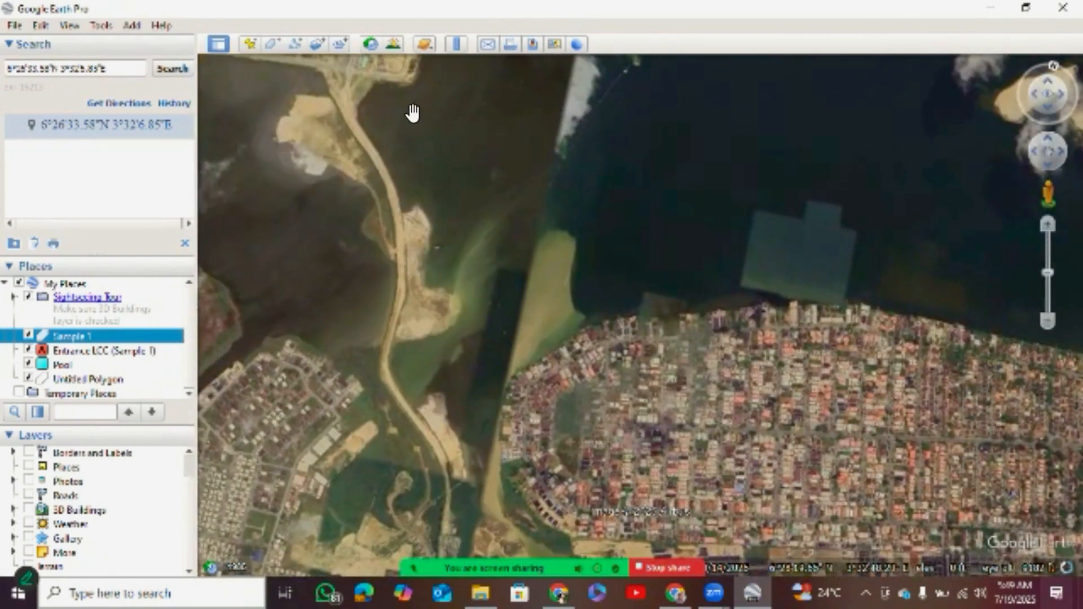
left_click_drag(411, 109, 411, 152)
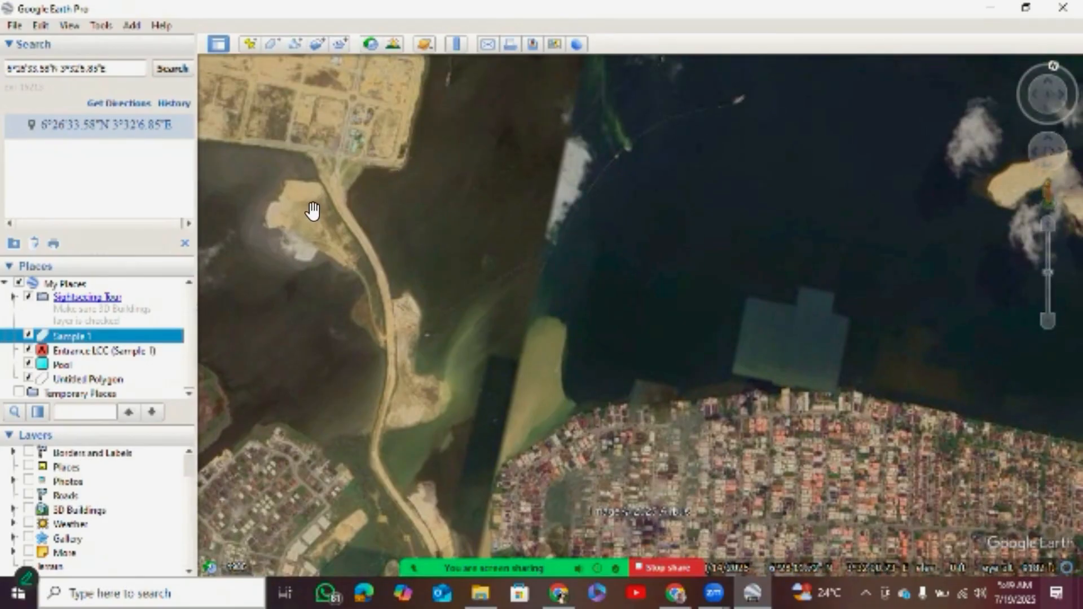
left_click_drag(346, 188, 345, 168)
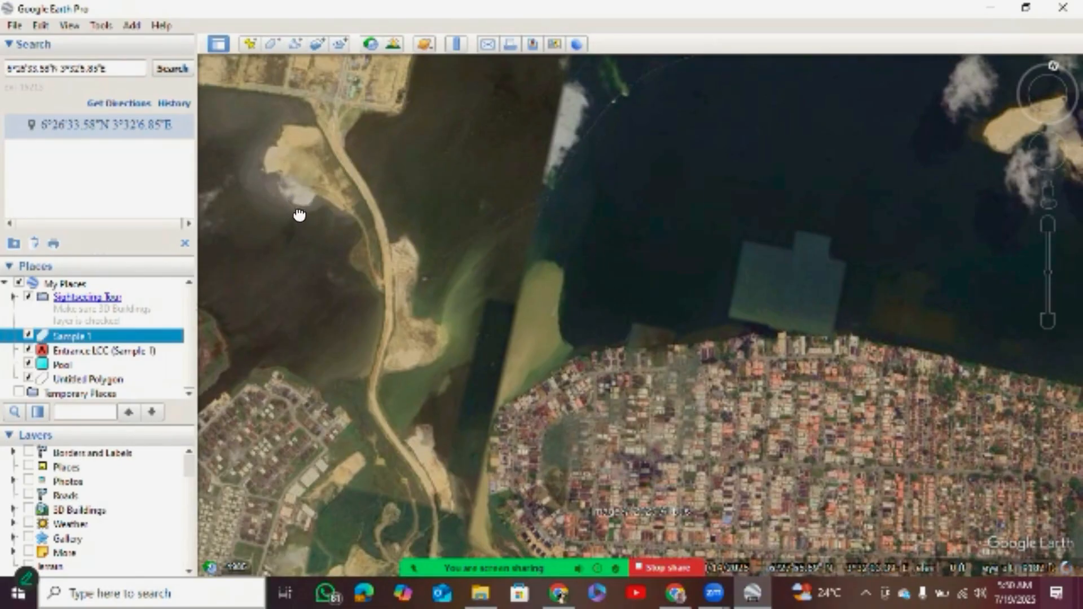
left_click_drag(298, 214, 307, 151)
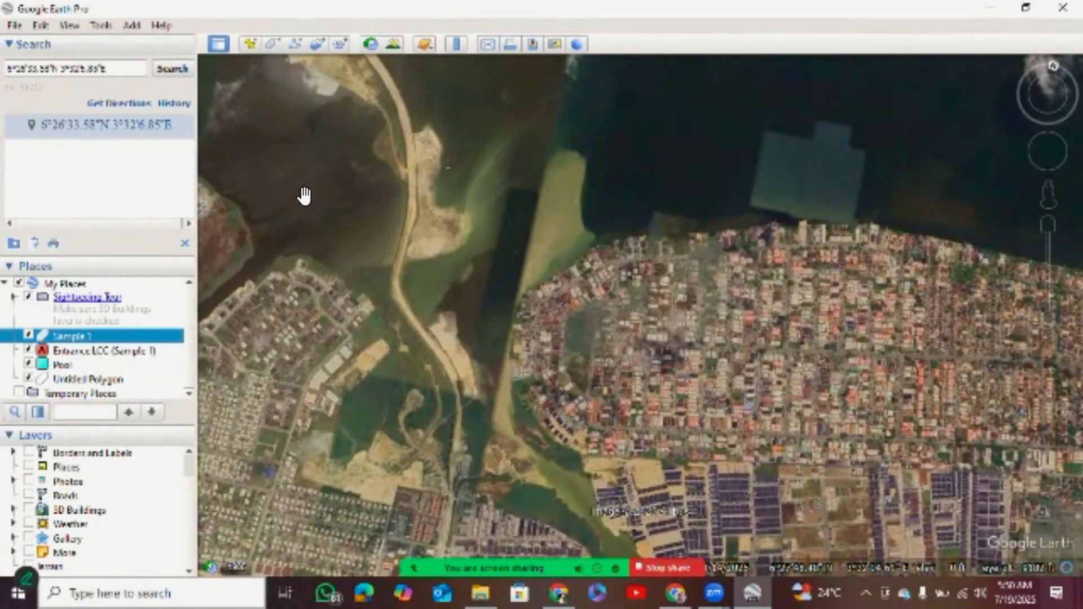
left_click_drag(304, 195, 310, 151)
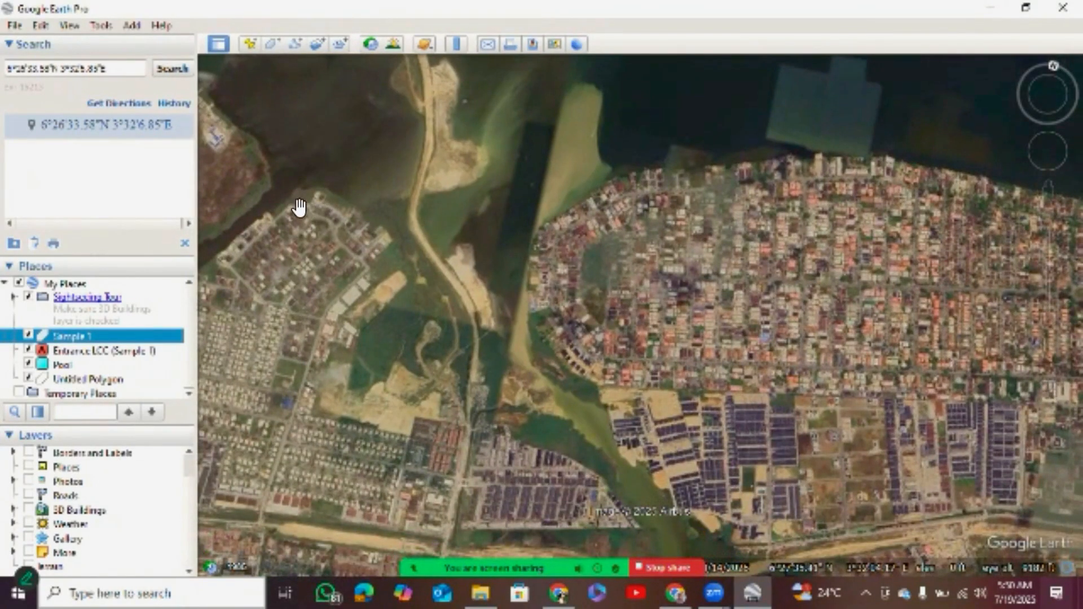
left_click_drag(327, 208, 336, 162)
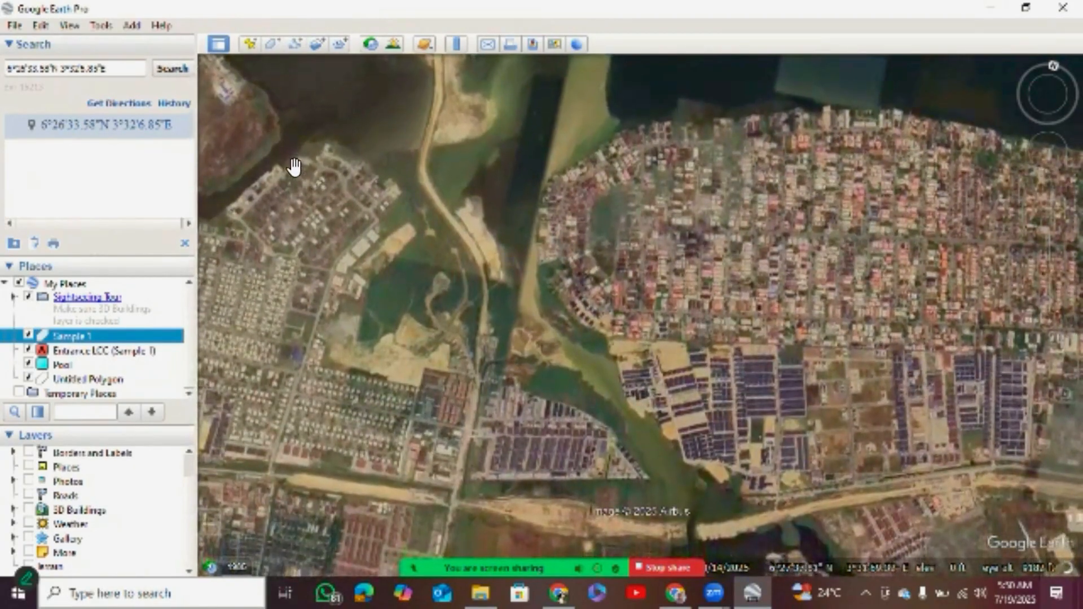
left_click_drag(308, 157, 316, 126)
left_click_drag(382, 138, 358, 123)
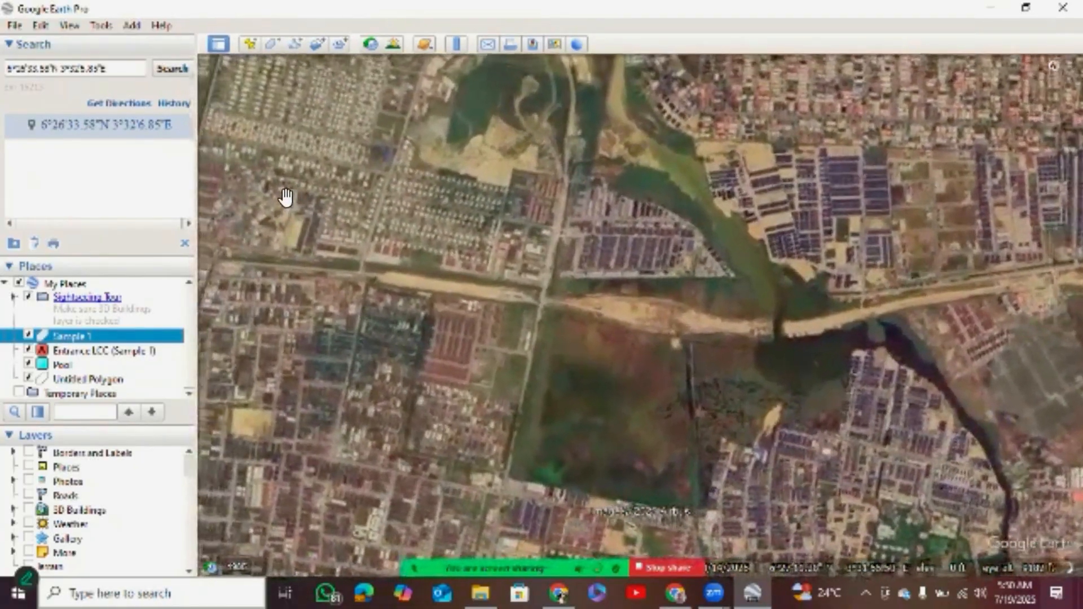
left_click_drag(285, 198, 314, 225)
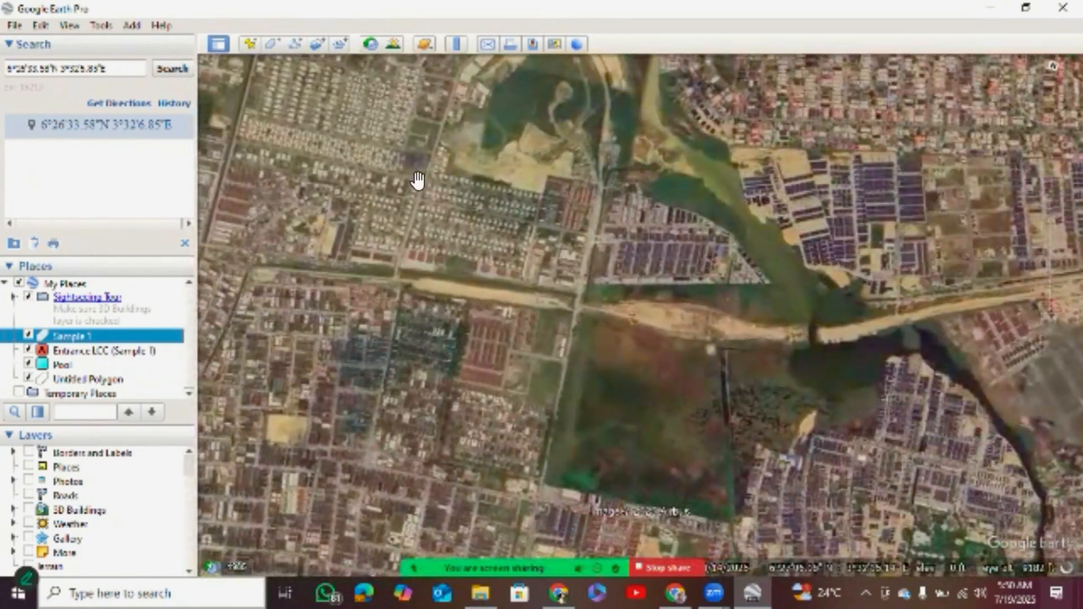
left_click_drag(416, 181, 372, 174)
left_click_drag(404, 349, 387, 184)
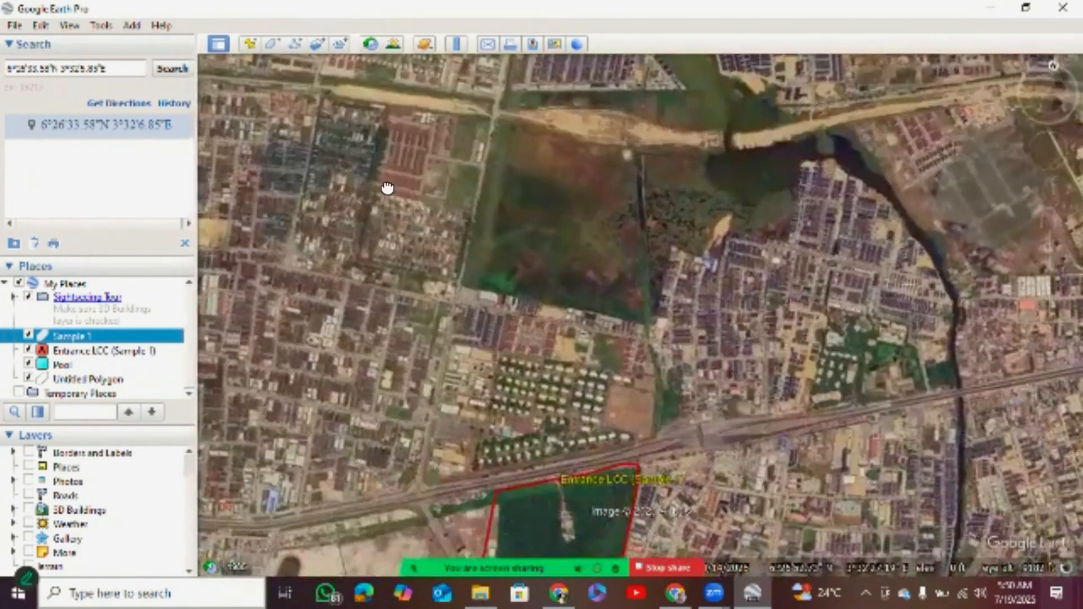
left_click_drag(236, 217, 235, 205)
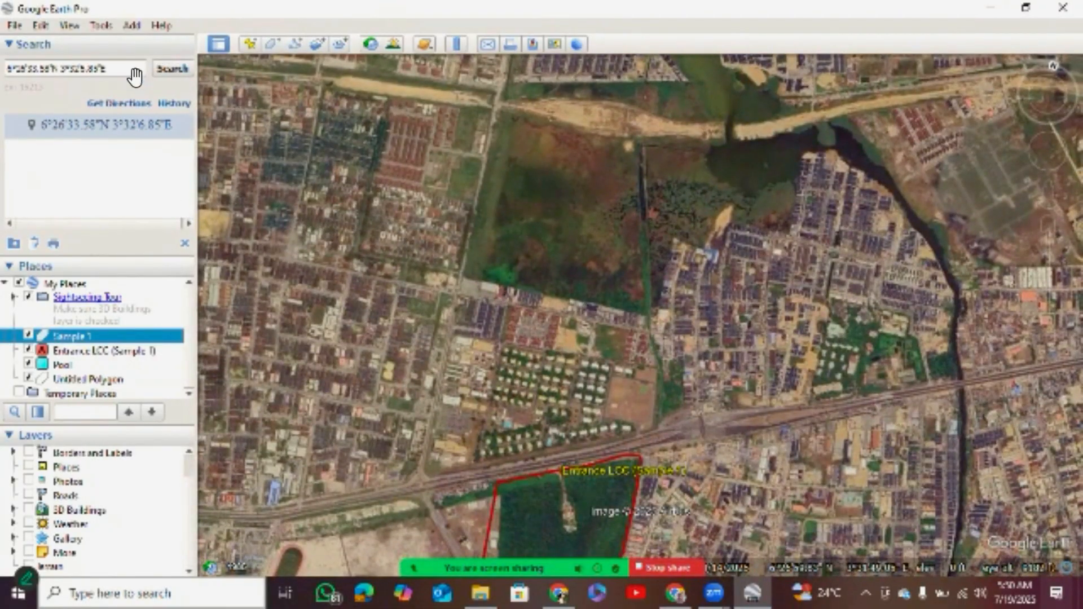
Outline the dark wetland block between the sandy road corridor and the housing north of Sample 1 with a polygon, keeping the default name.
key("ctrl+shift+g")
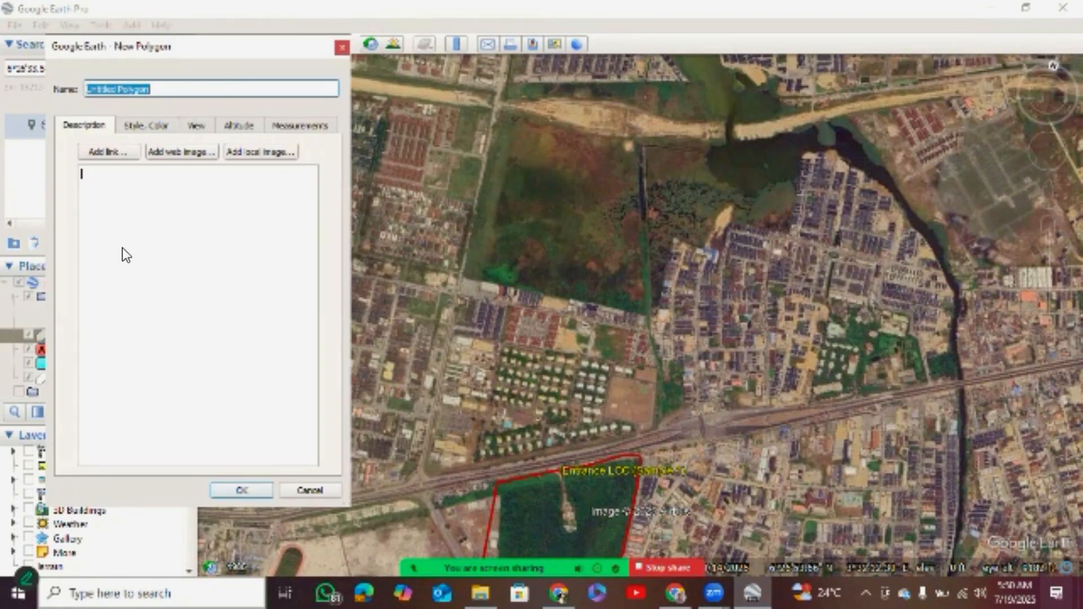
left_click(500, 105)
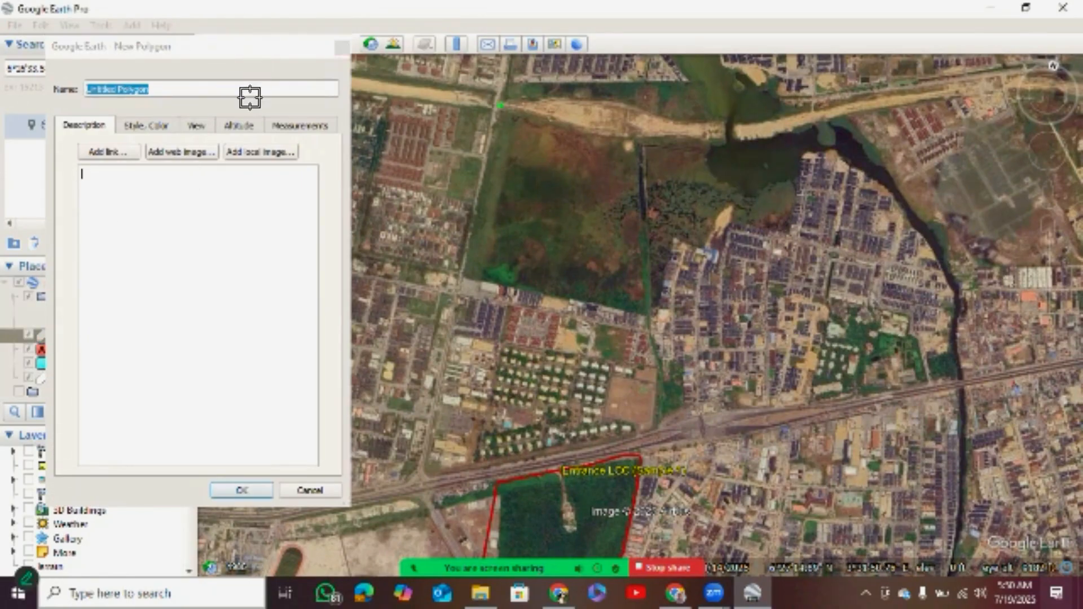
left_click(473, 217)
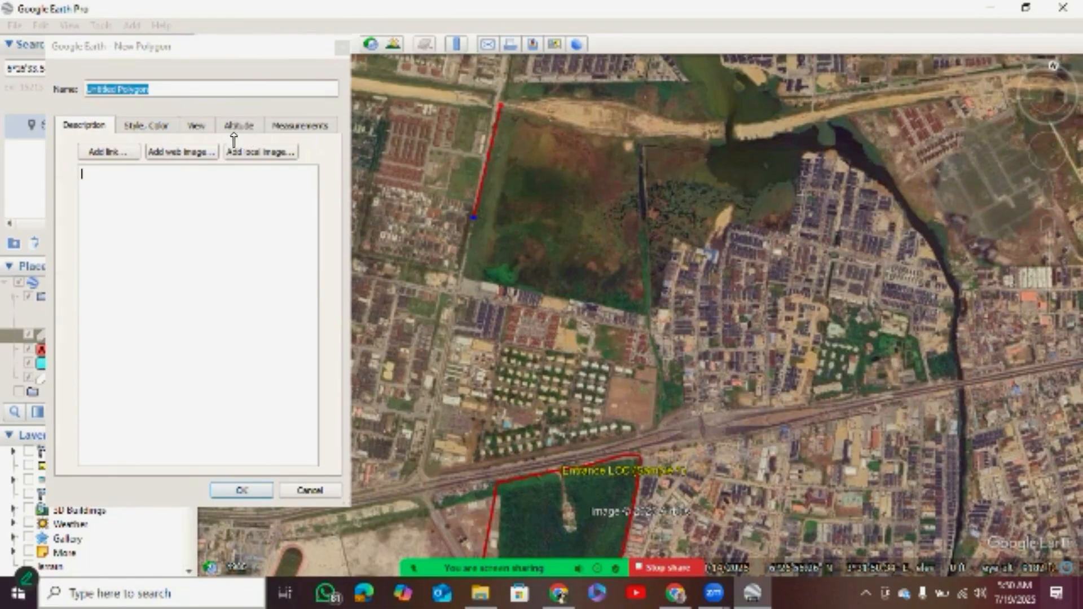
left_click(463, 265)
left_click(641, 309)
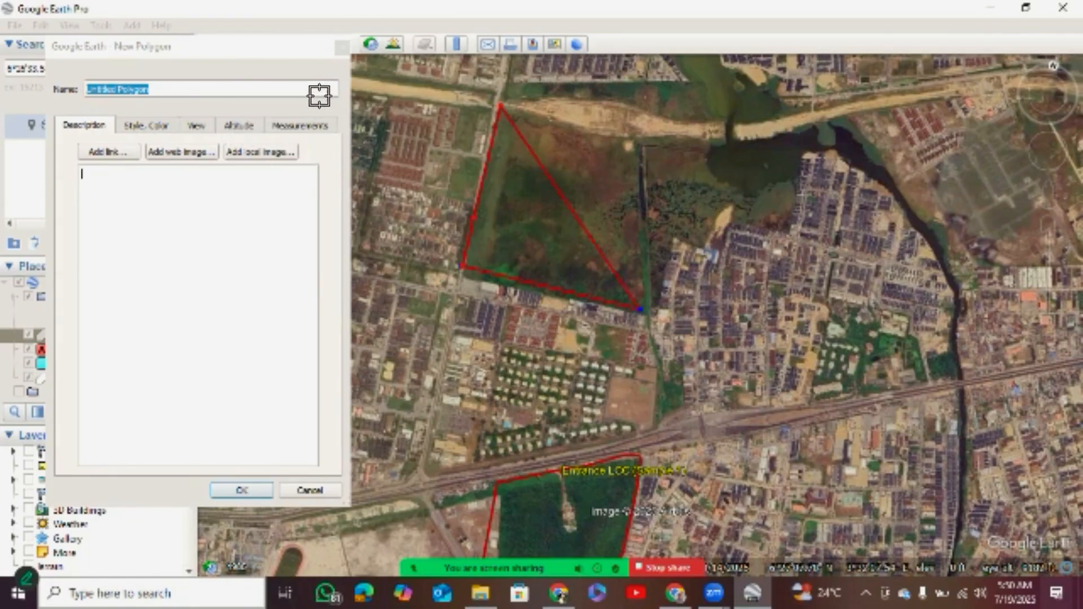
left_click(632, 149)
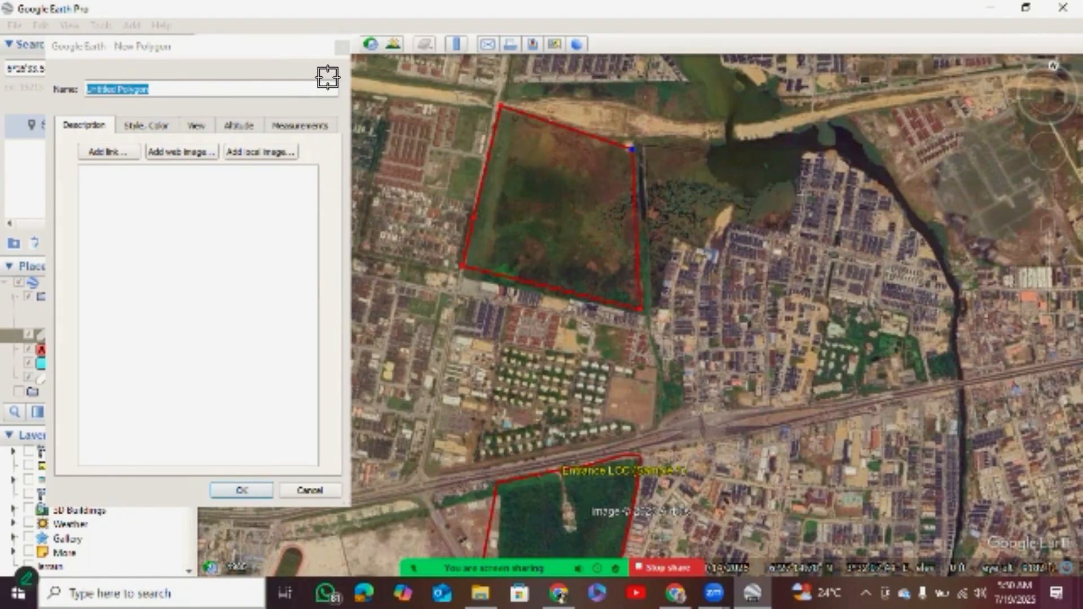
left_click(631, 137)
key("Return")
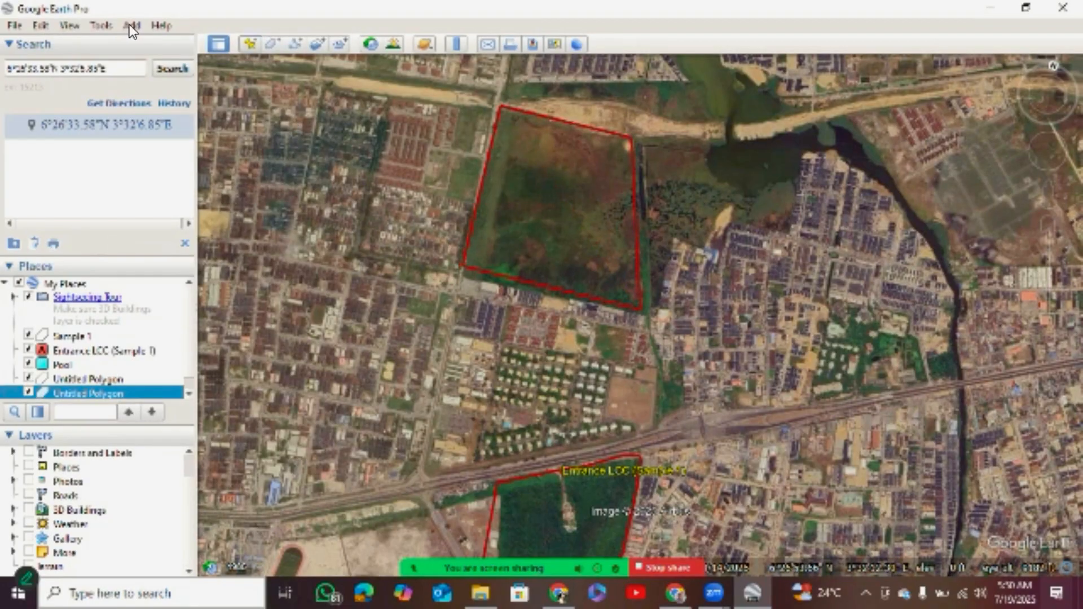
Add a placemark in the middle of the outlined wetland and name it Sample 2.
left_click(250, 43)
left_click_drag(640, 294, 558, 197)
key("Down")
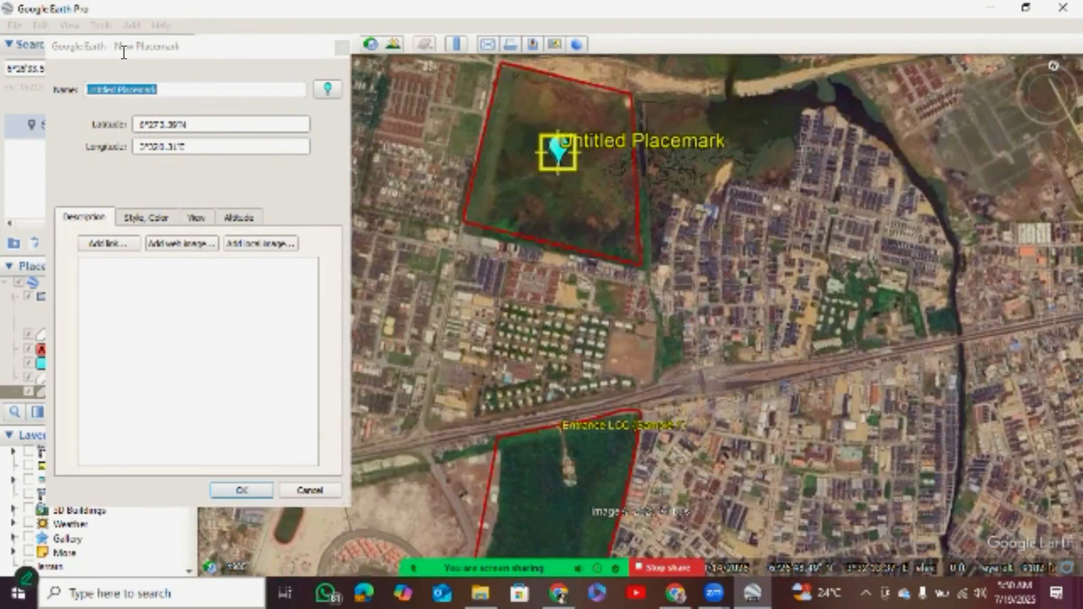
left_click(95, 46)
double_click(120, 89)
left_click_drag(120, 90, 57, 95)
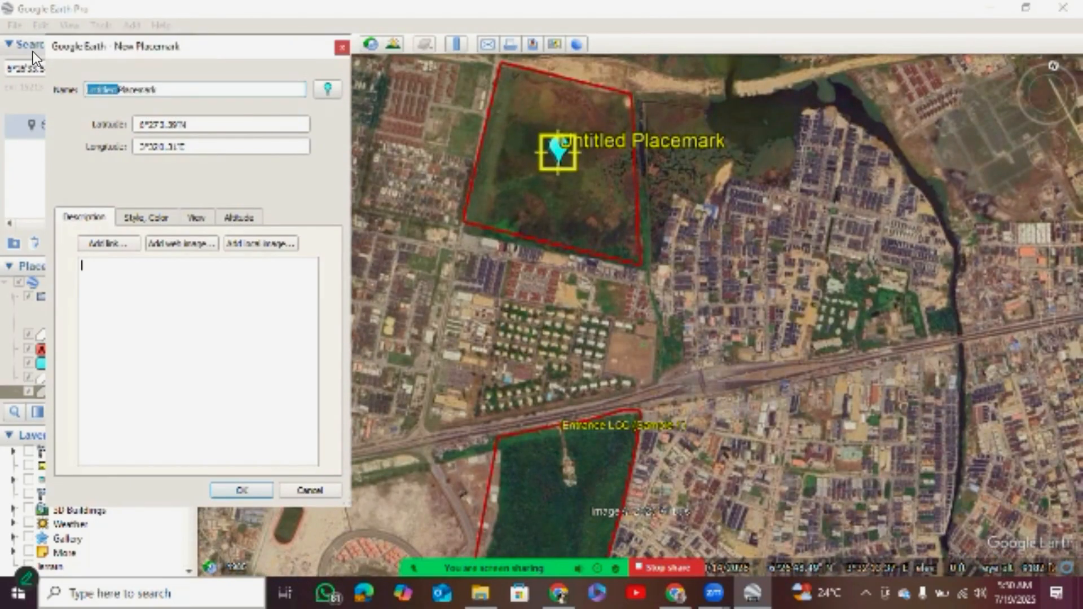
key("ctrl+a")
type("S")
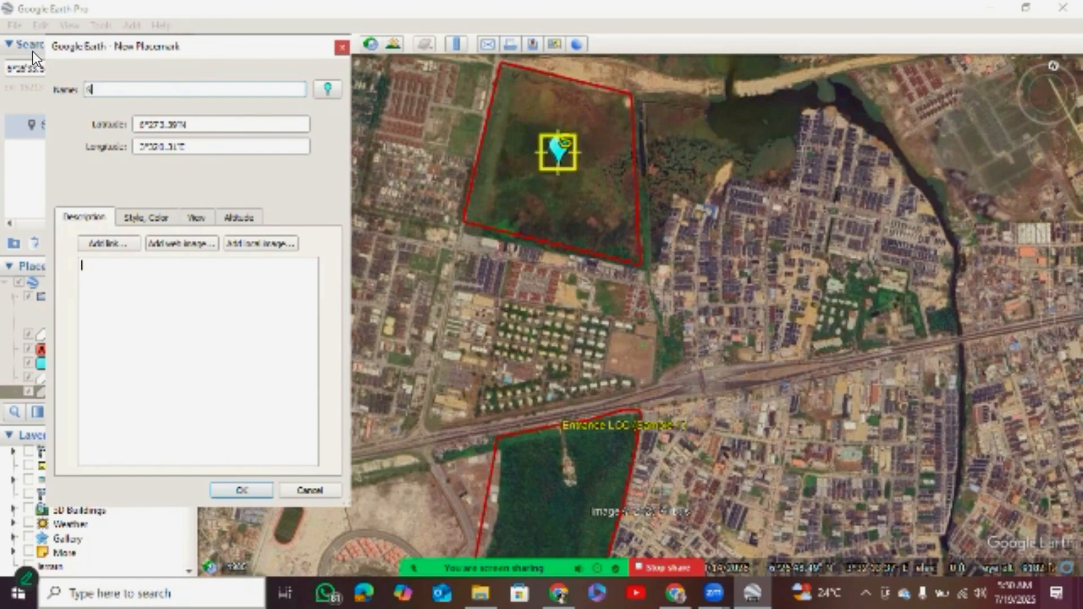
type("ample 1")
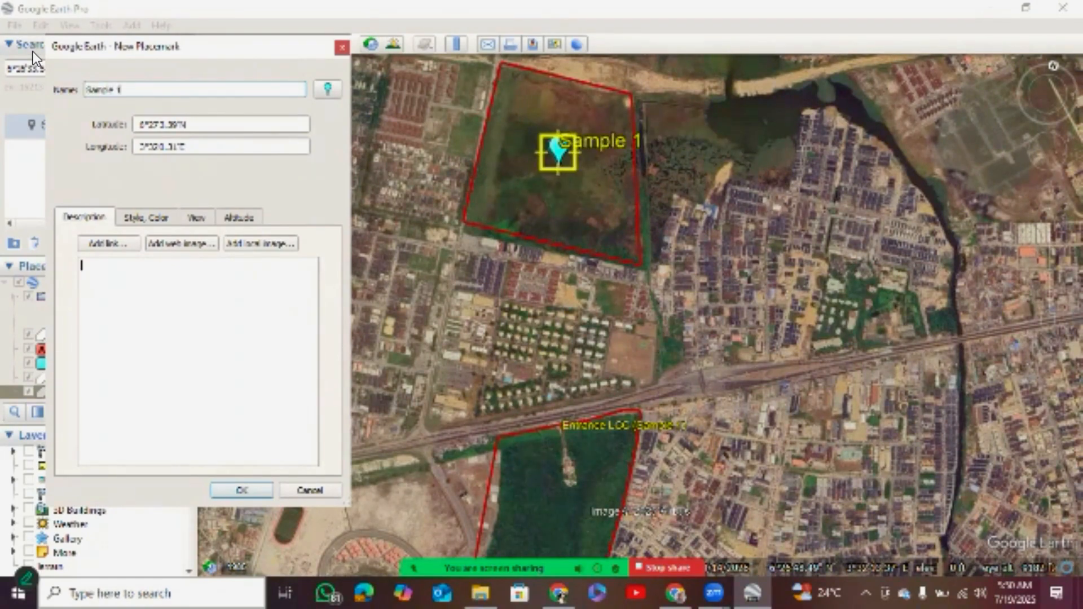
key("BackSpace")
type("2")
Give the Sample 2 placemark the red number 2 marker icon and save it.
left_click(327, 89)
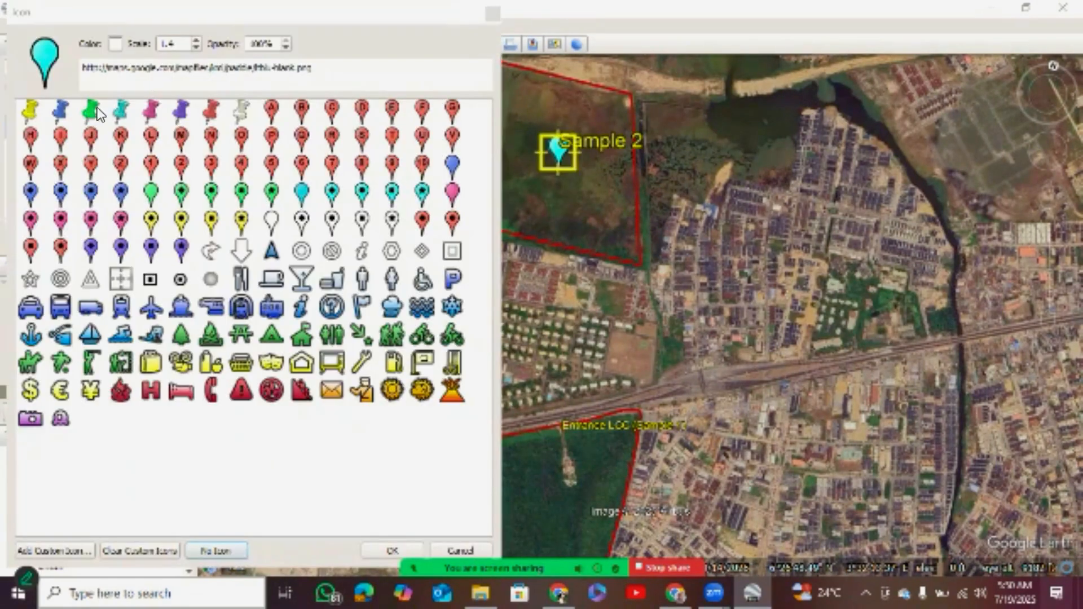
left_click(180, 164)
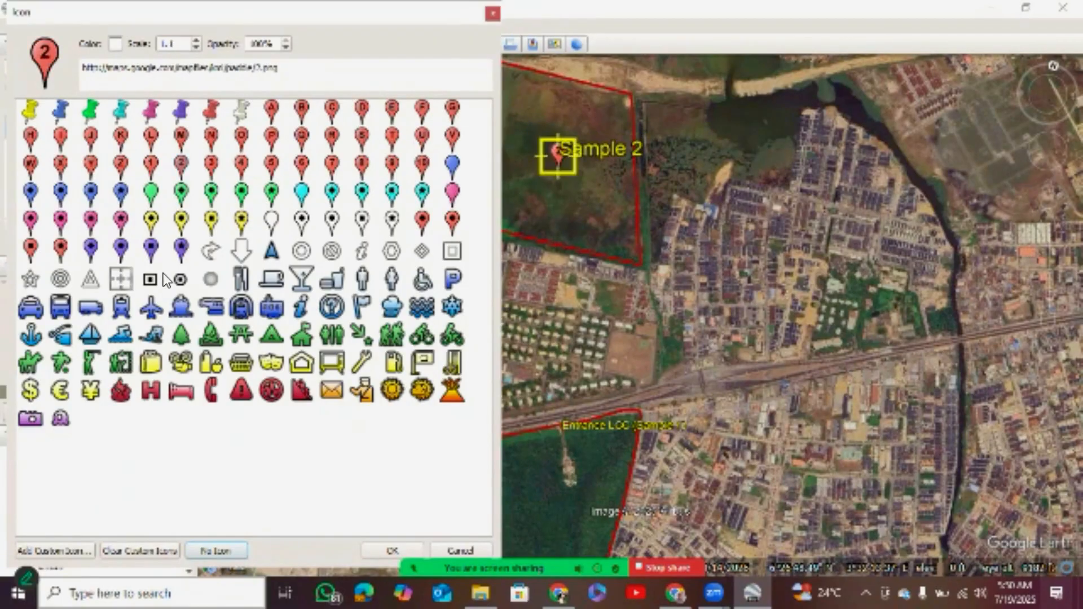
key("Return")
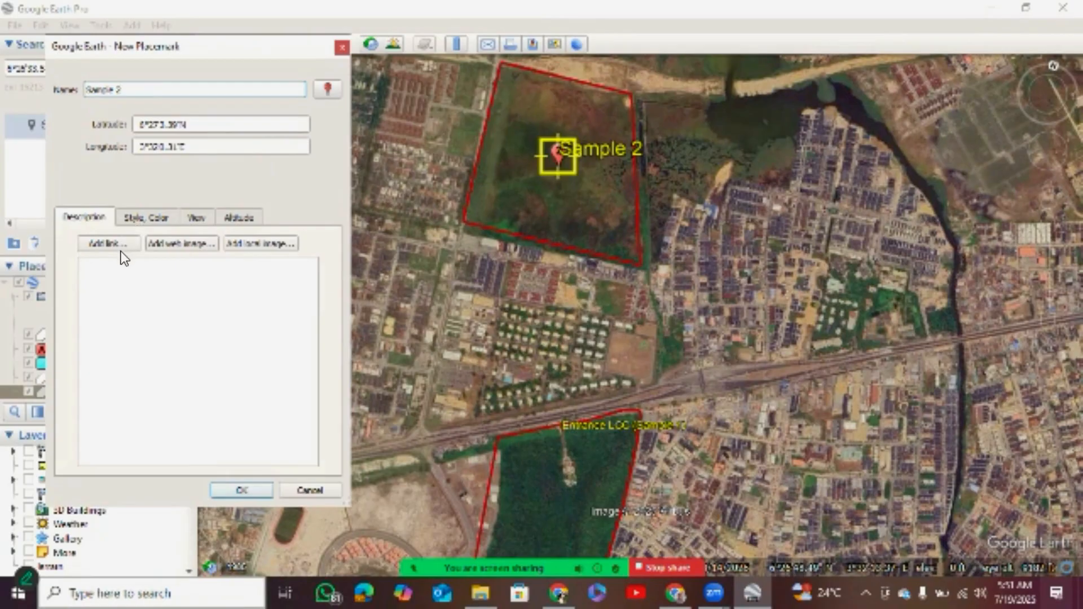
key("Return")
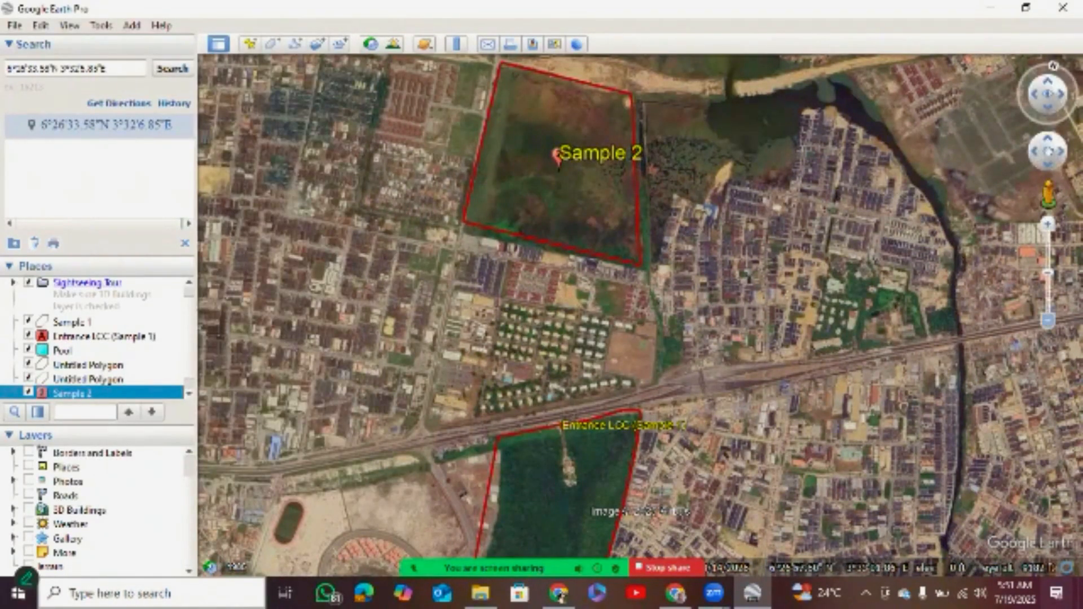
Compare the locations of the Sample 2 wetland and the Sample 1 conservation area within the wider coast and lagoon surroundings.
scroll(639, 314, "down", 5)
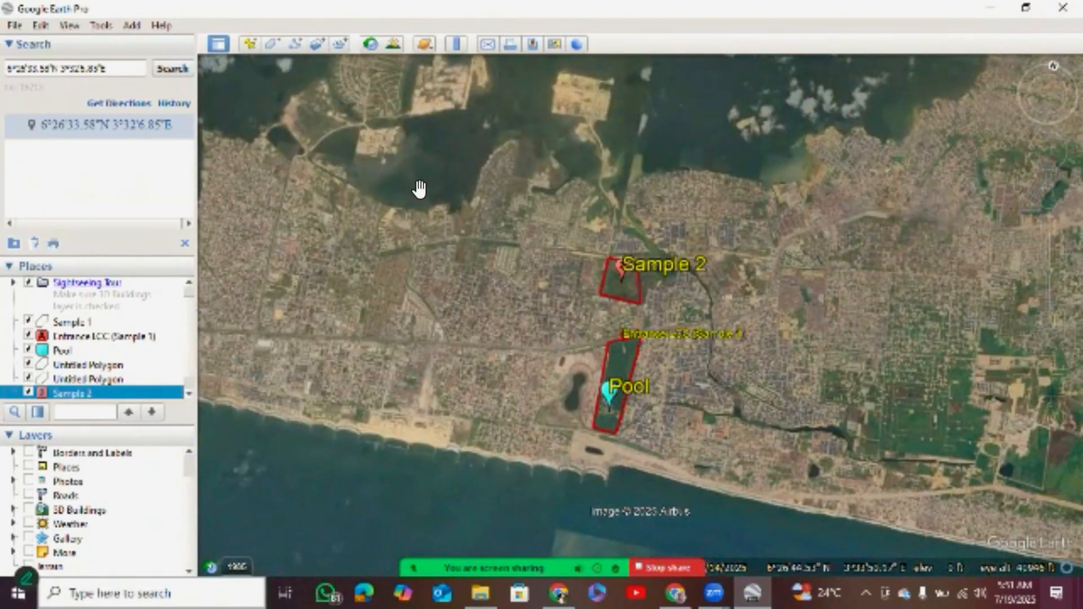
left_click_drag(472, 168, 406, 153)
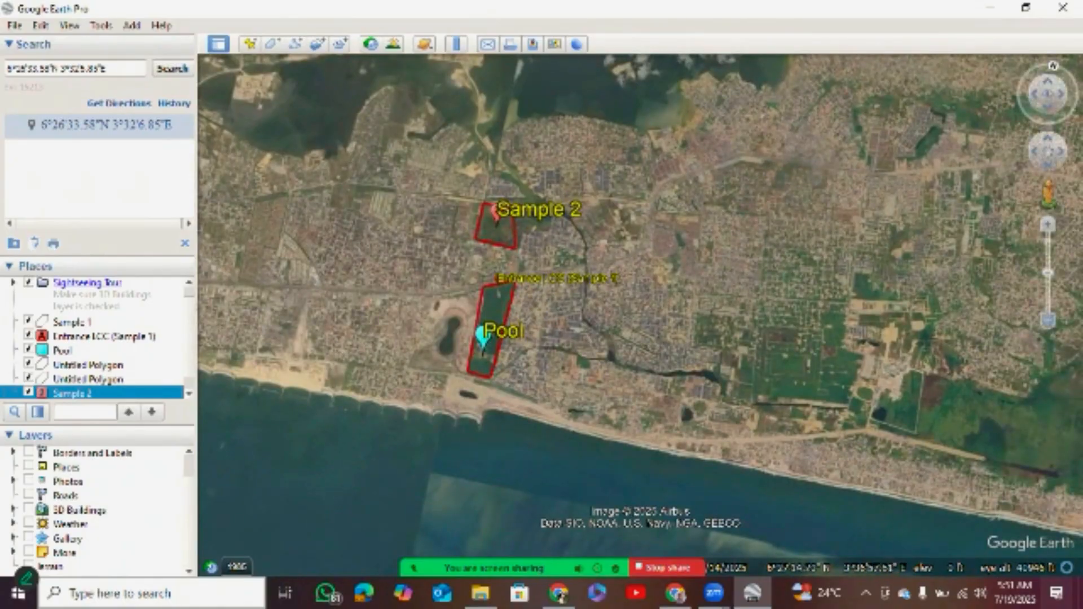
left_click(1047, 321)
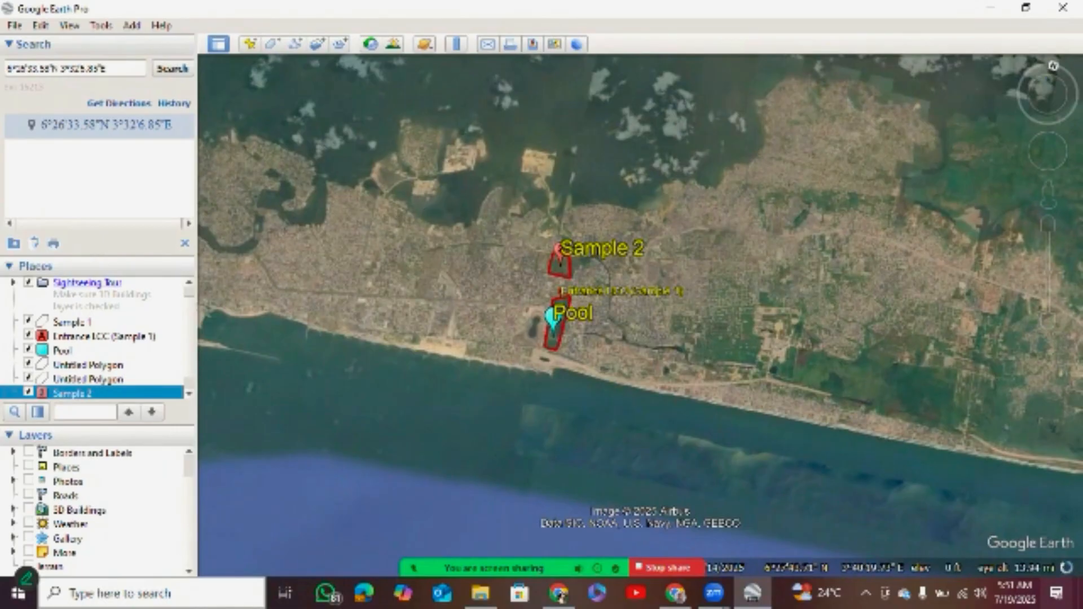
scroll(639, 313, "up", 2)
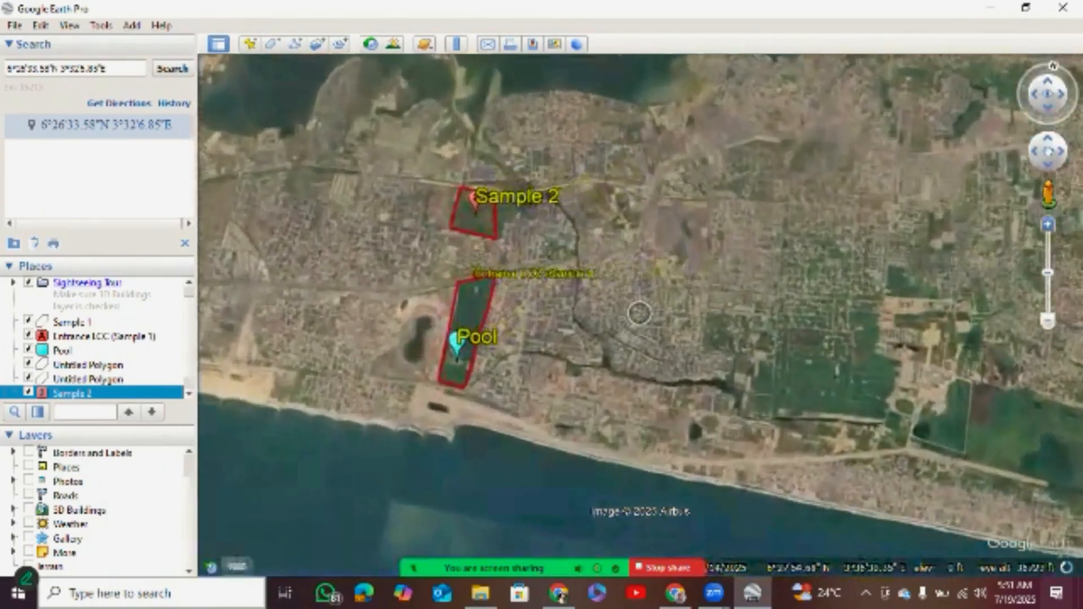
left_click_drag(217, 150, 317, 153)
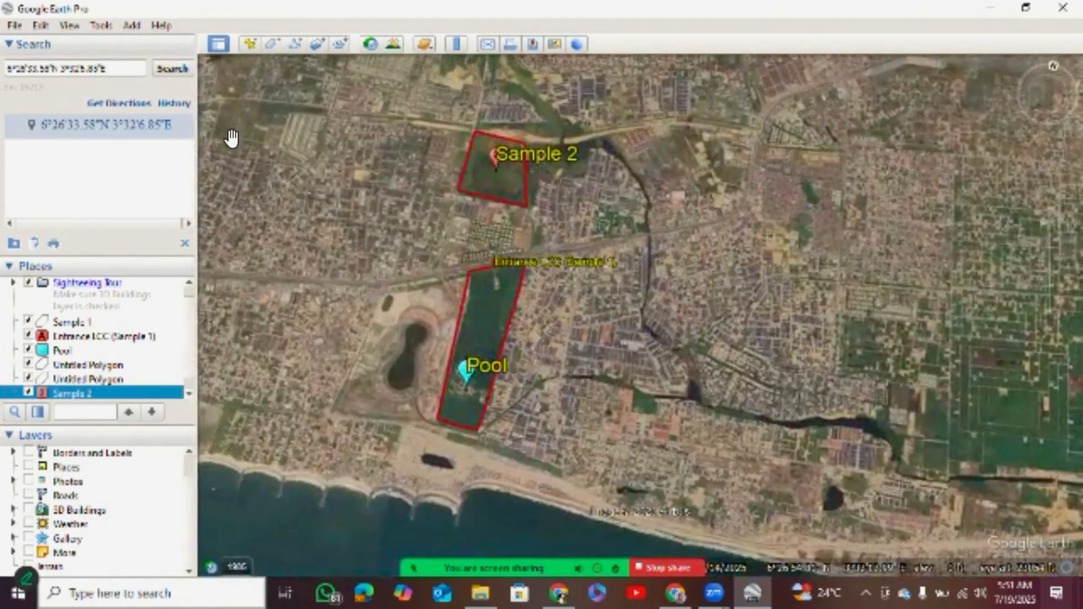
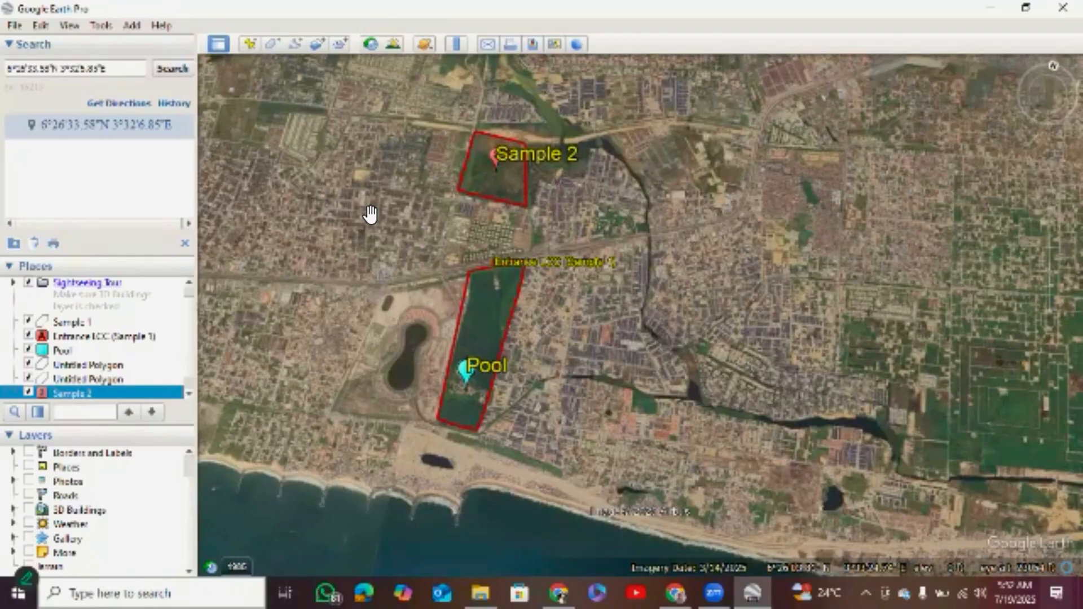
Hide the Sample 2, Entrance LCC (Sample 1) and Pool placemarks while keeping both area outlines displayed.
left_click(28, 379)
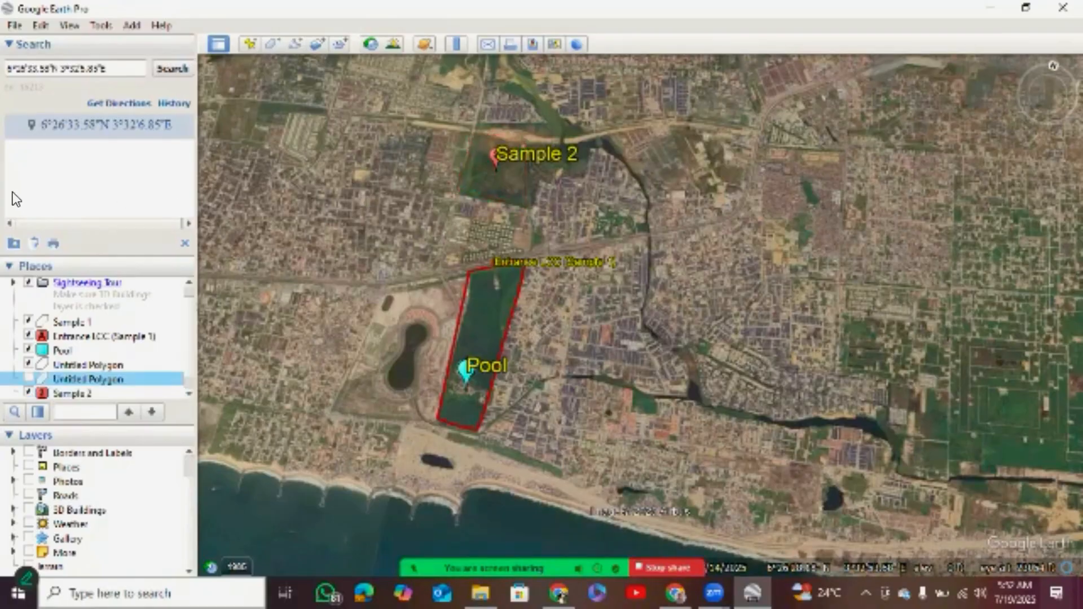
key("space")
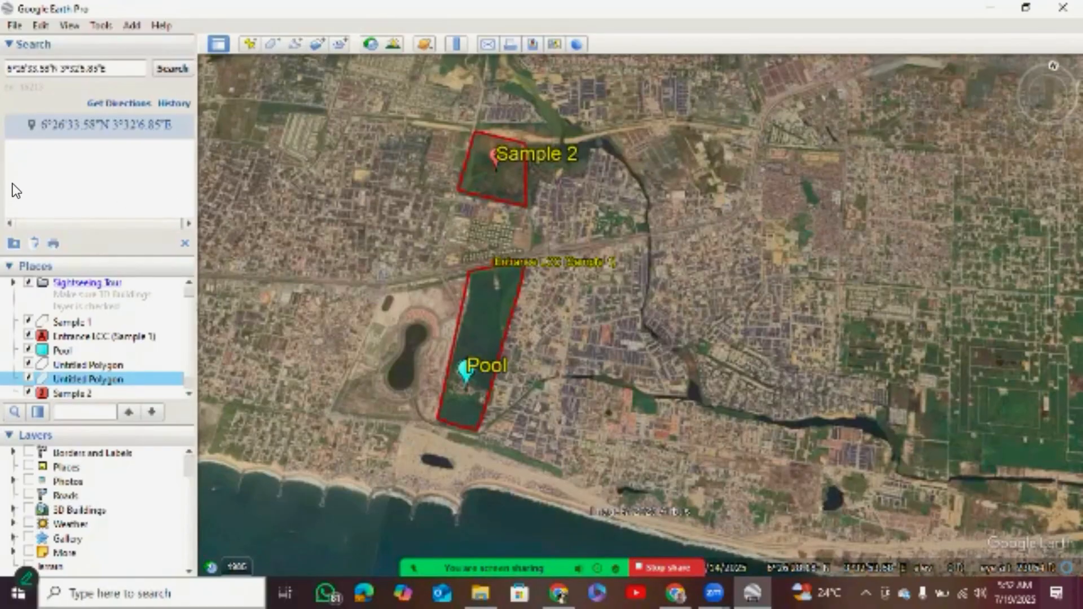
key("Down")
key("space")
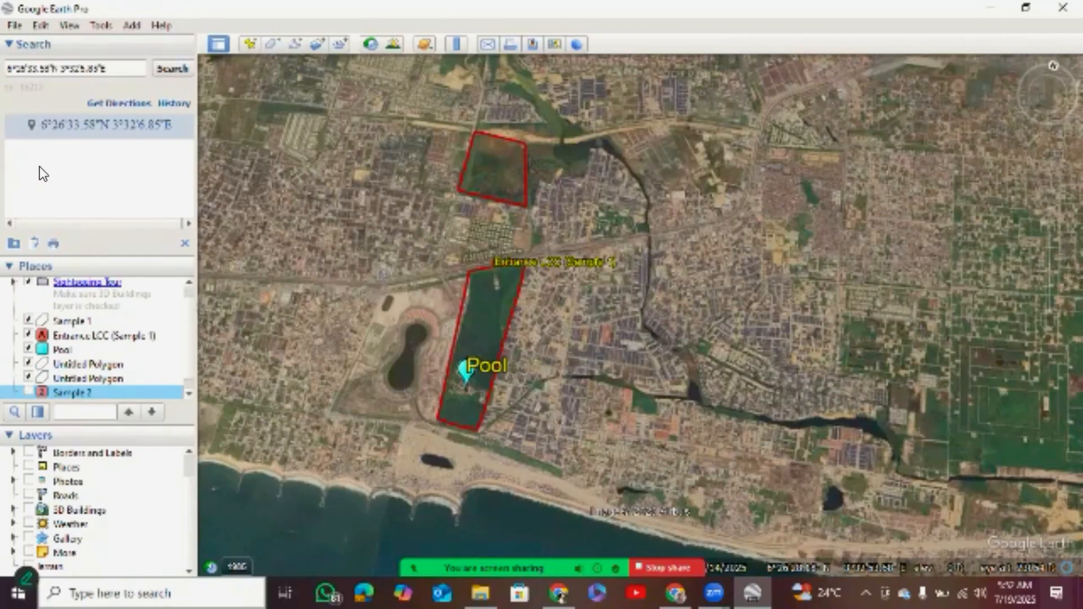
key("Up")
key("Up")
key("Up")
key("Up")
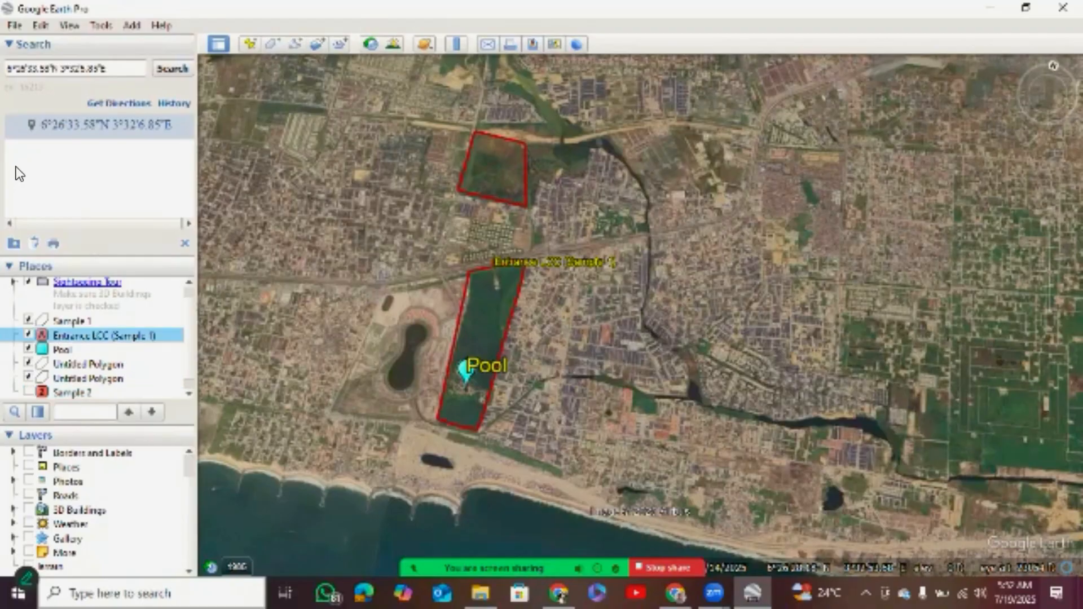
key("space")
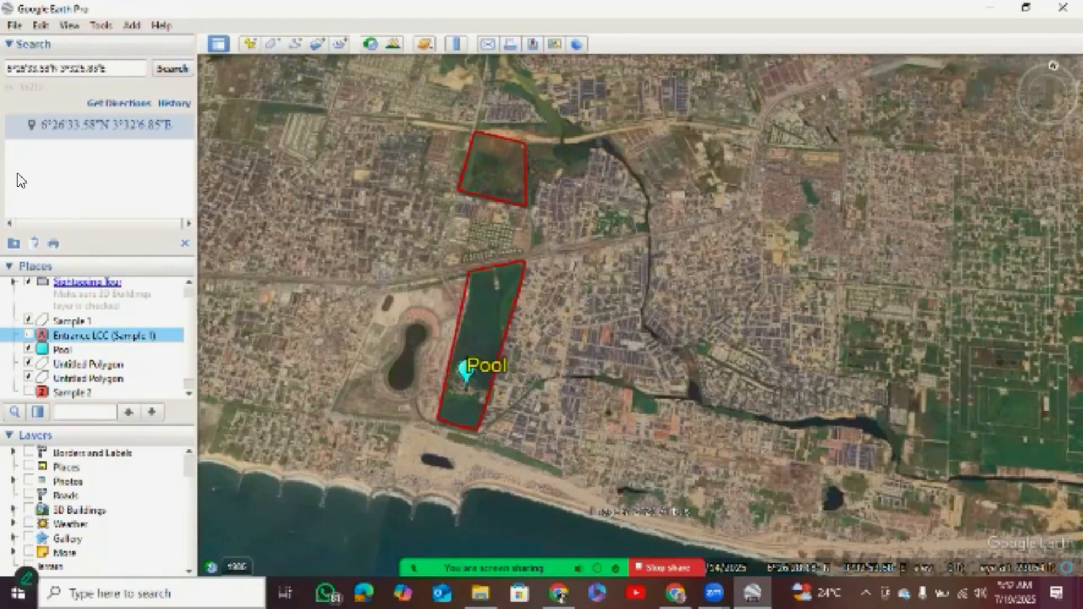
key("Down")
key("space")
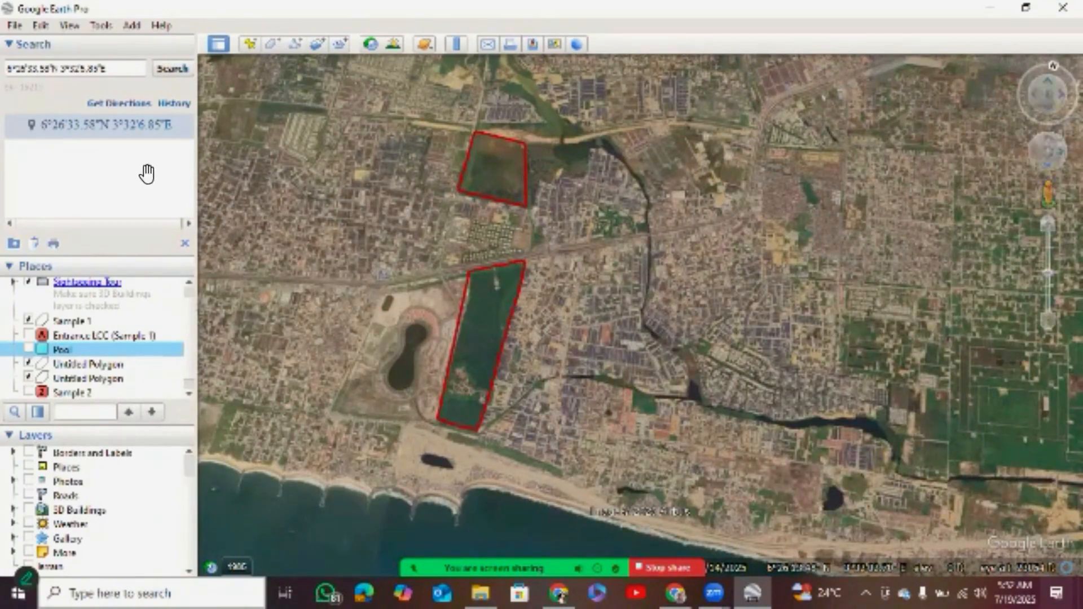
Show the Entrance LCC (Sample 1), Pool and Sample 2 placemarks on the map again.
left_click(28, 335)
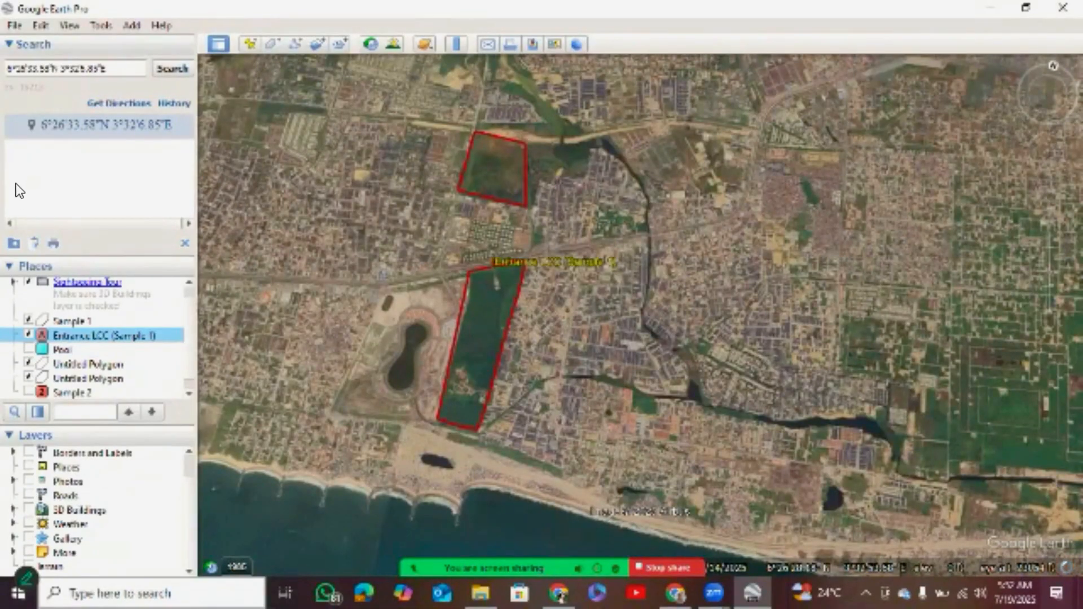
left_click(28, 349)
left_click(29, 392)
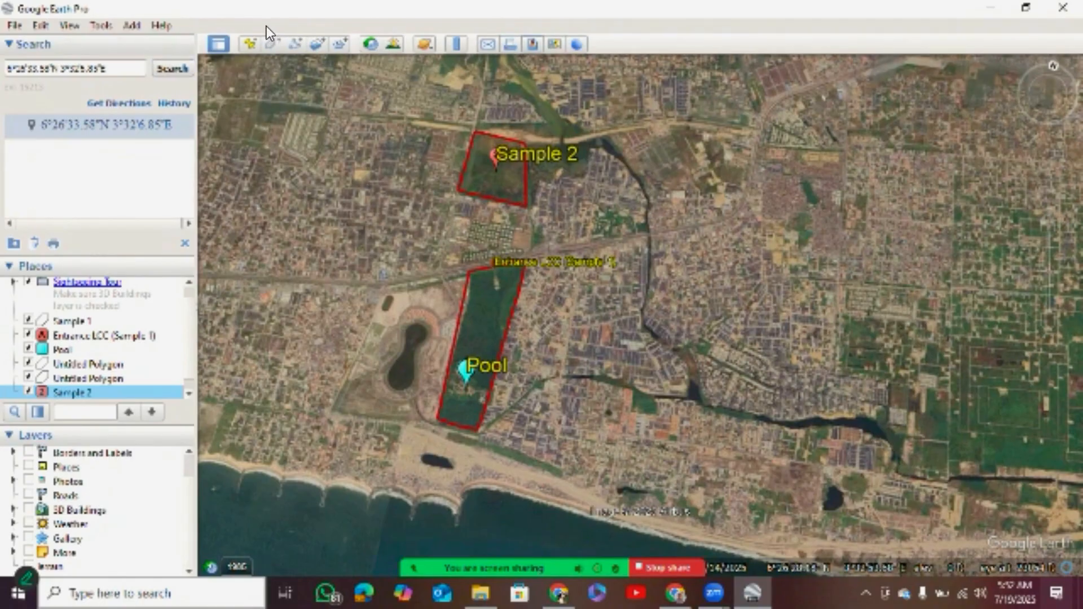
Set up a map image of the current view for export and title it Sample Area.
left_click(15, 21)
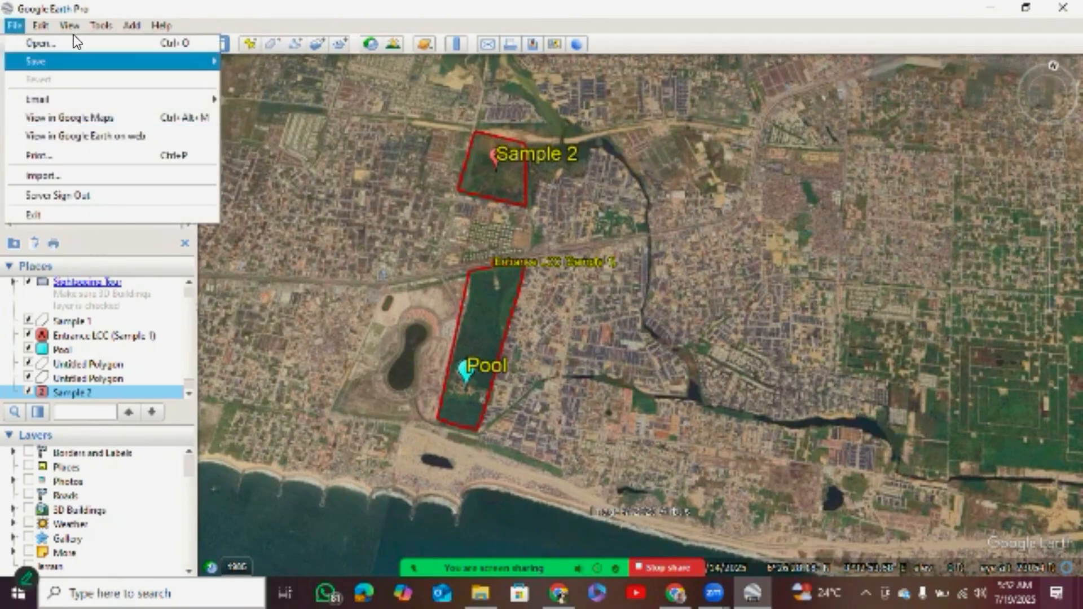
mouse_move(62, 61)
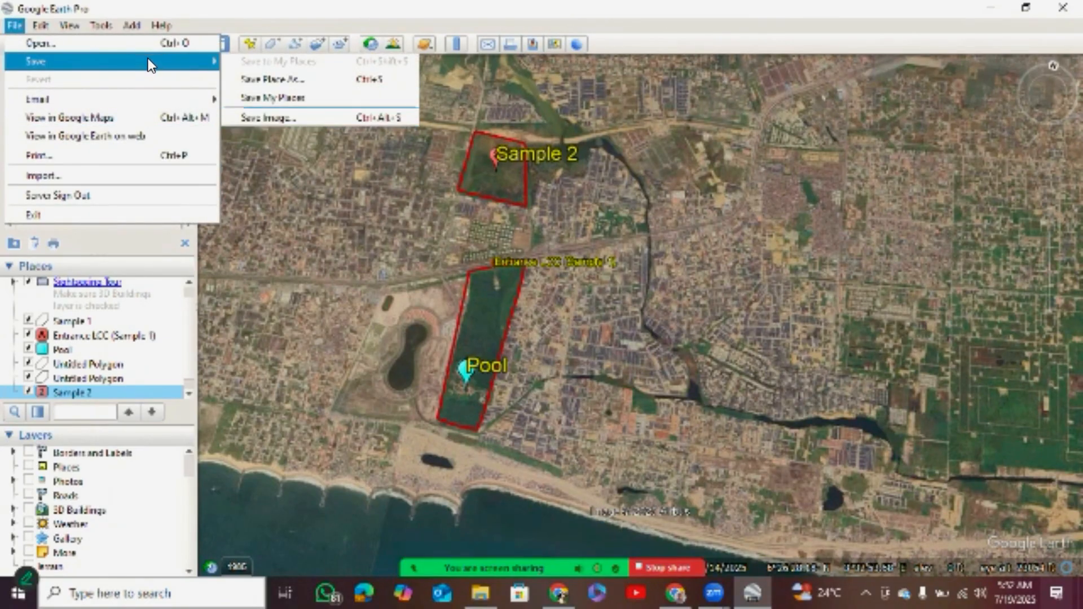
key("Return")
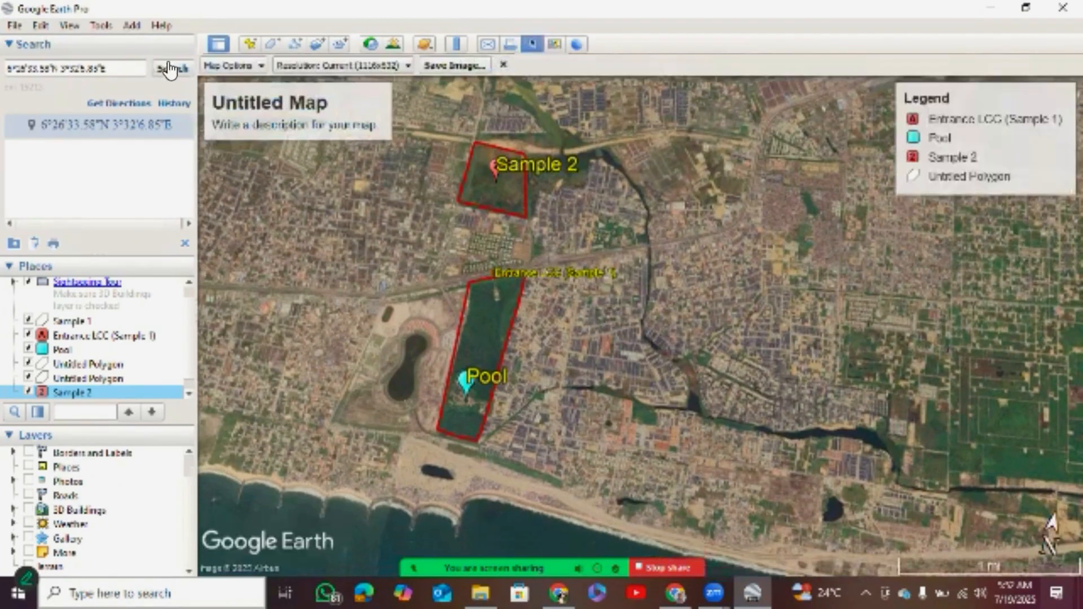
left_click(242, 113)
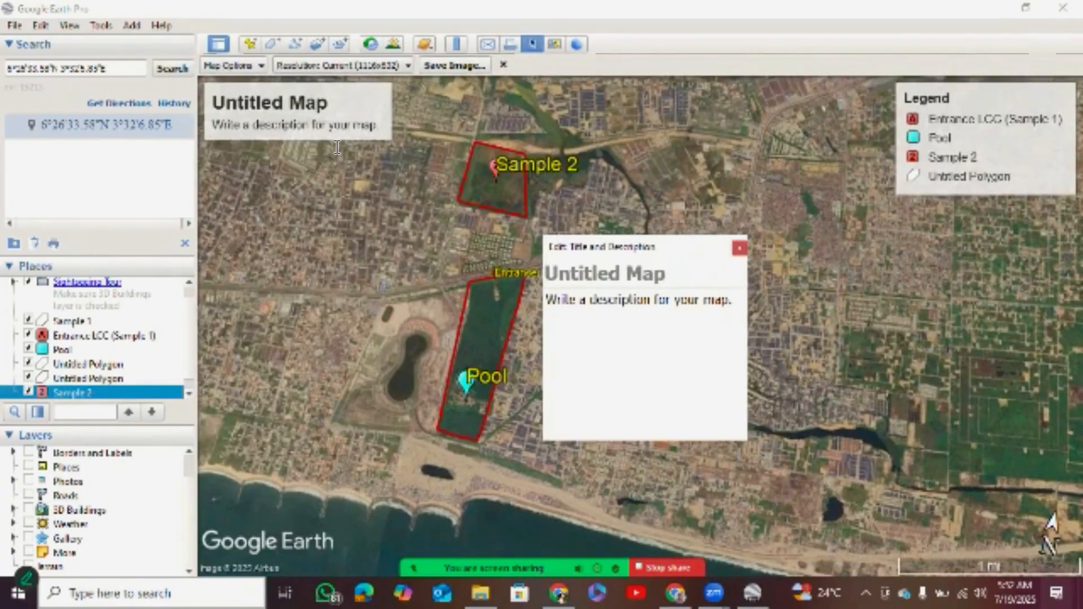
type("Sampl")
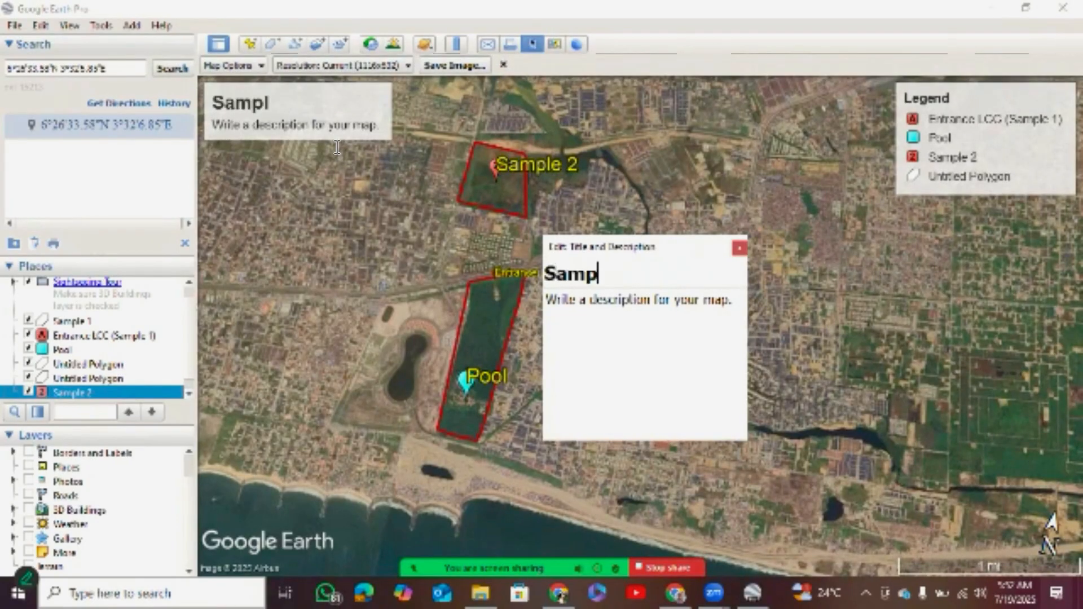
type("e Aea")
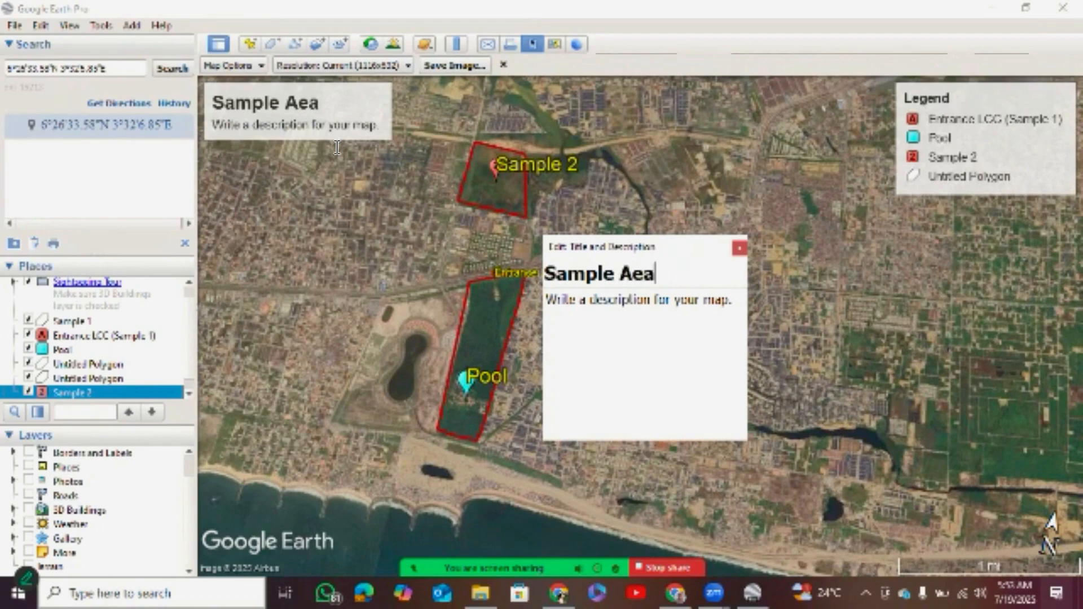
key("BackSpace")
key("BackSpace")
type("rea")
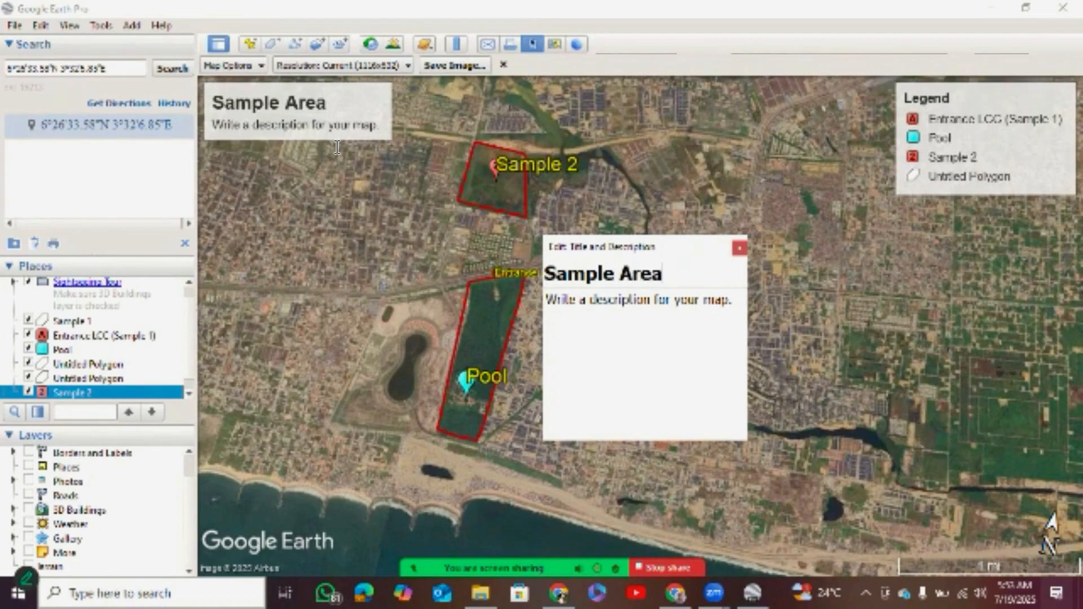
Replace the map description under the title with a line of placeholder text.
key("Tab")
type("jd")
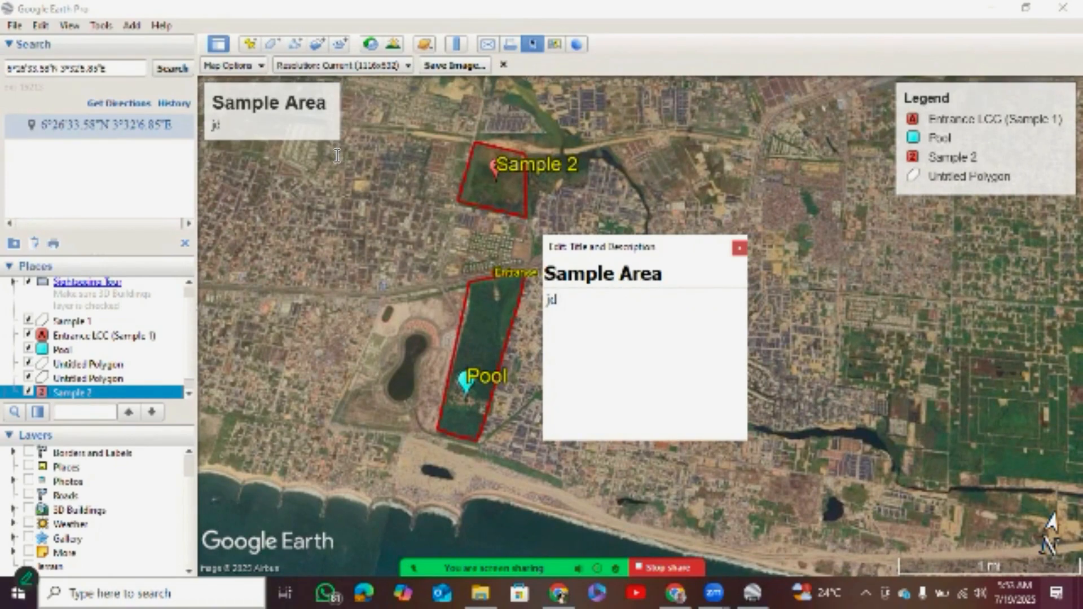
type(" dkjdkjdjbc dvjdjcdjv d vjdvj")
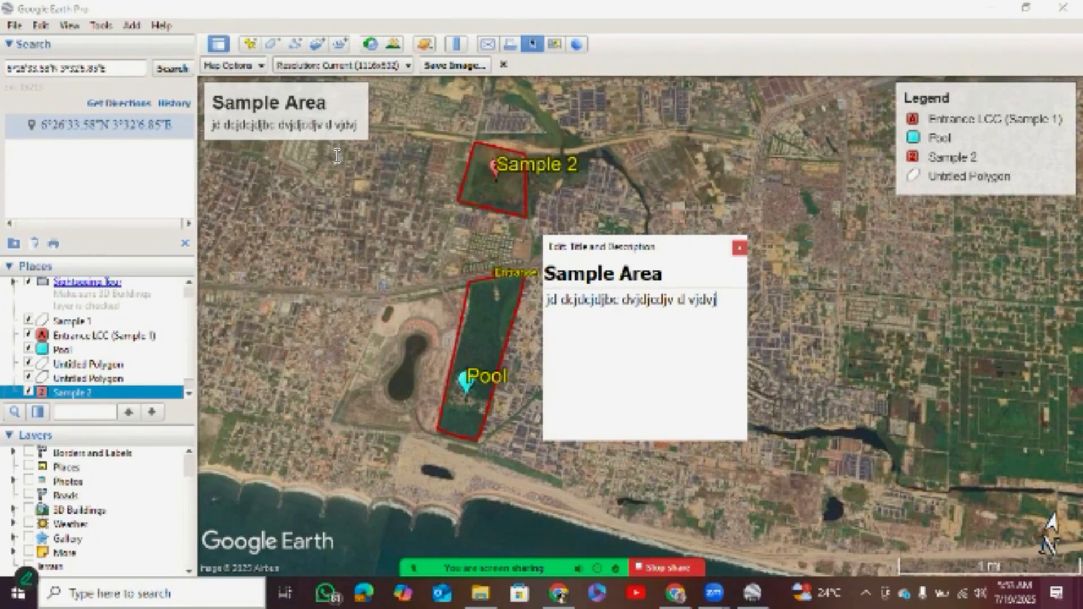
type(" dvjdvjdjvdv")
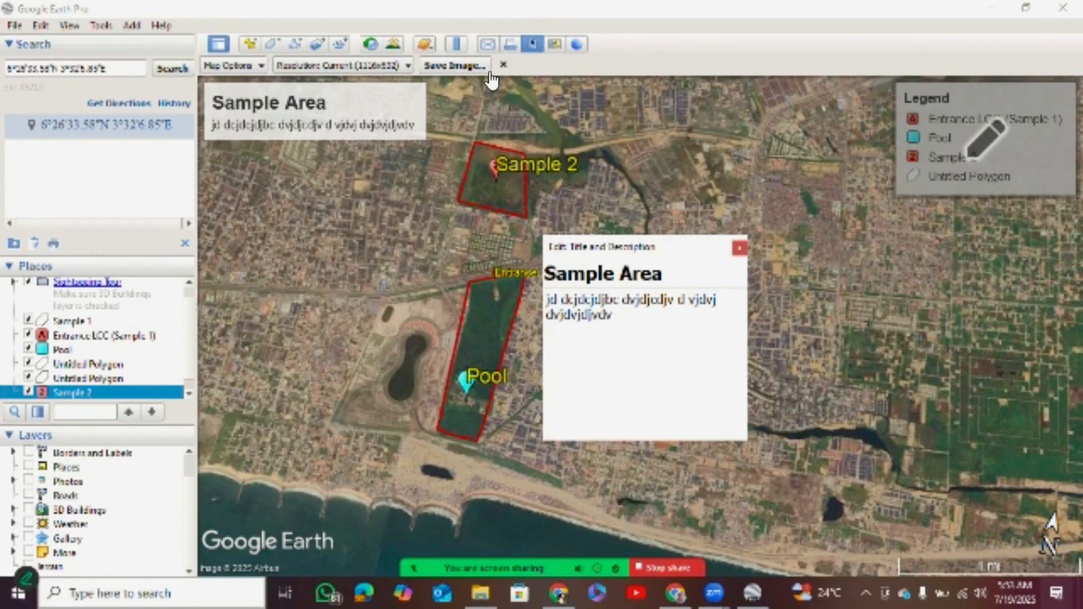
Remove Untitled Polygon from the map legend, and place the legend in the map's lower-right corner and the compass in its upper-right corner.
left_click(982, 145)
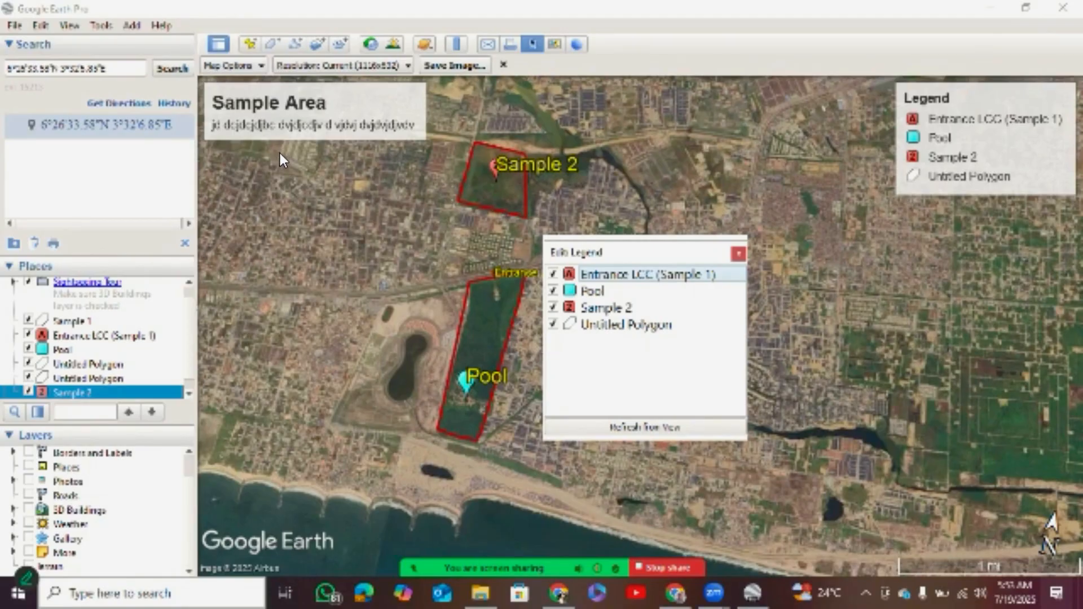
left_click(553, 291)
left_click(553, 324)
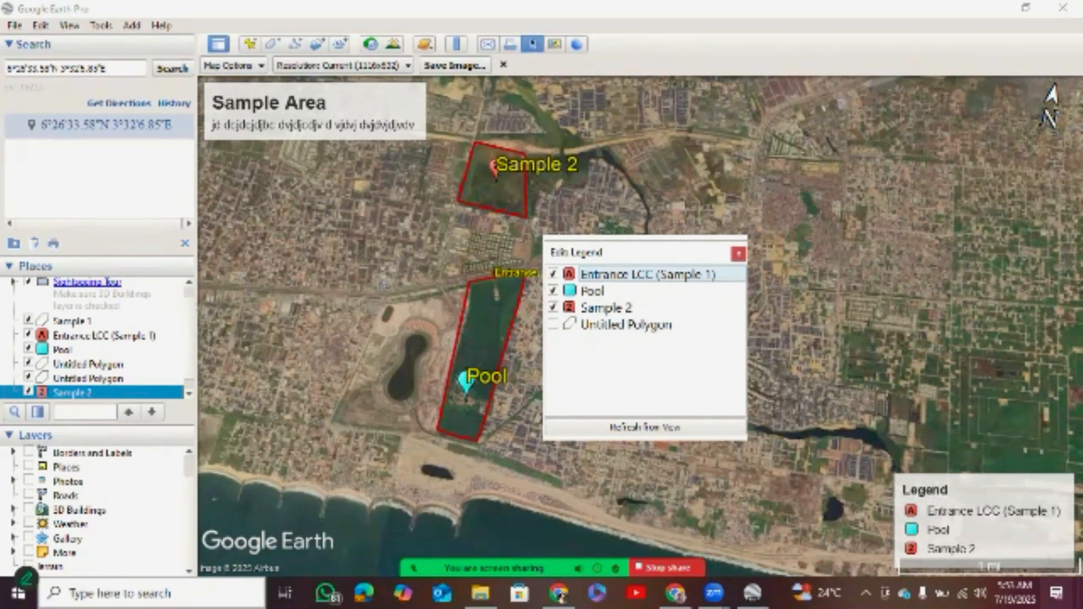
left_click(371, 131)
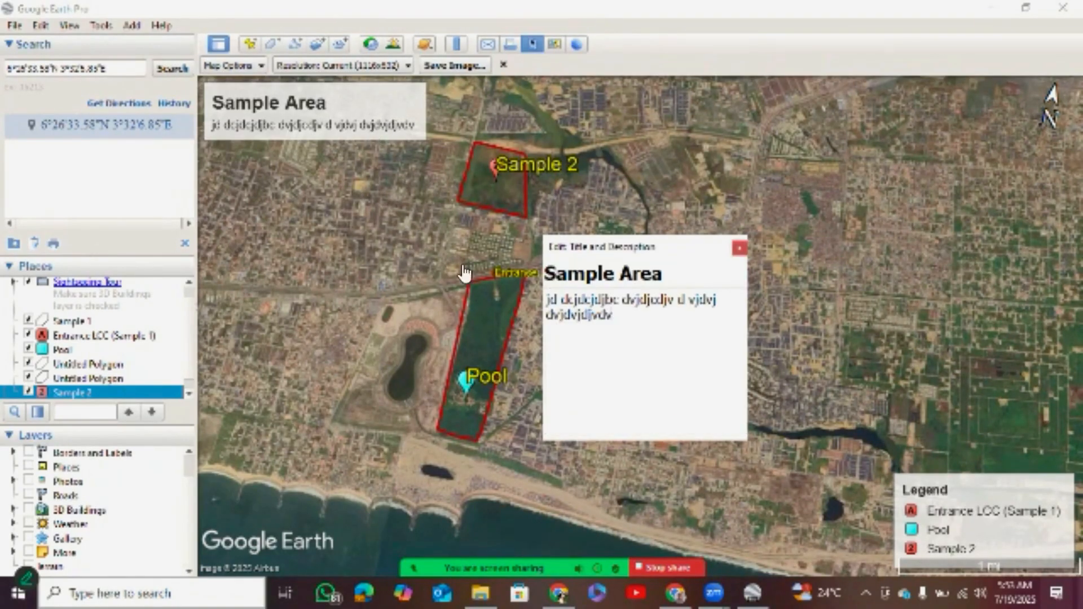
left_click(375, 125)
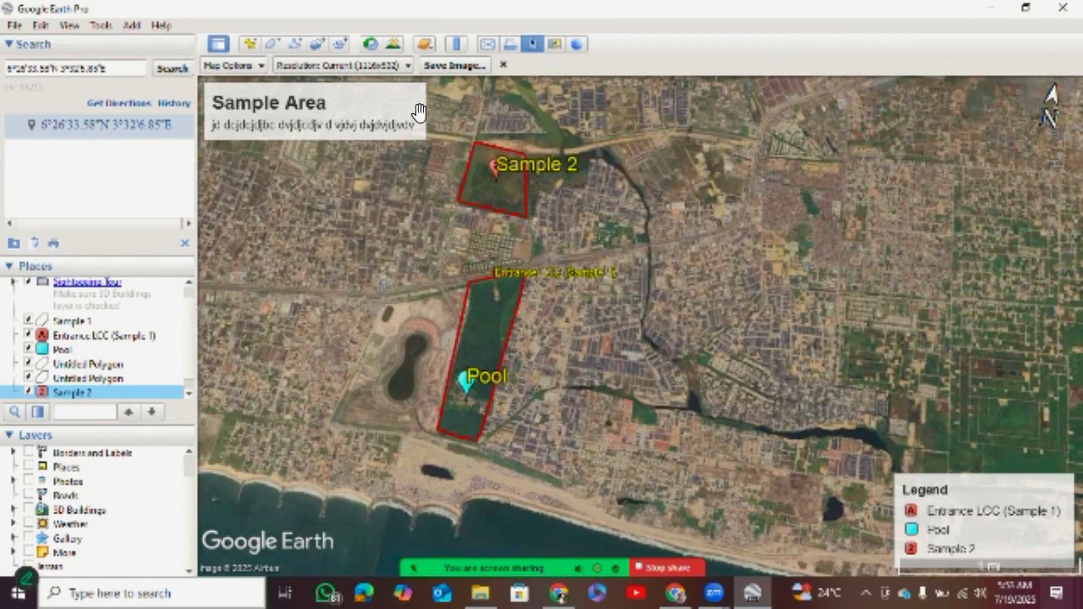
Review the export resolutions and try the muted and greyscale map styles before returning to the full-colour style.
left_click(343, 65)
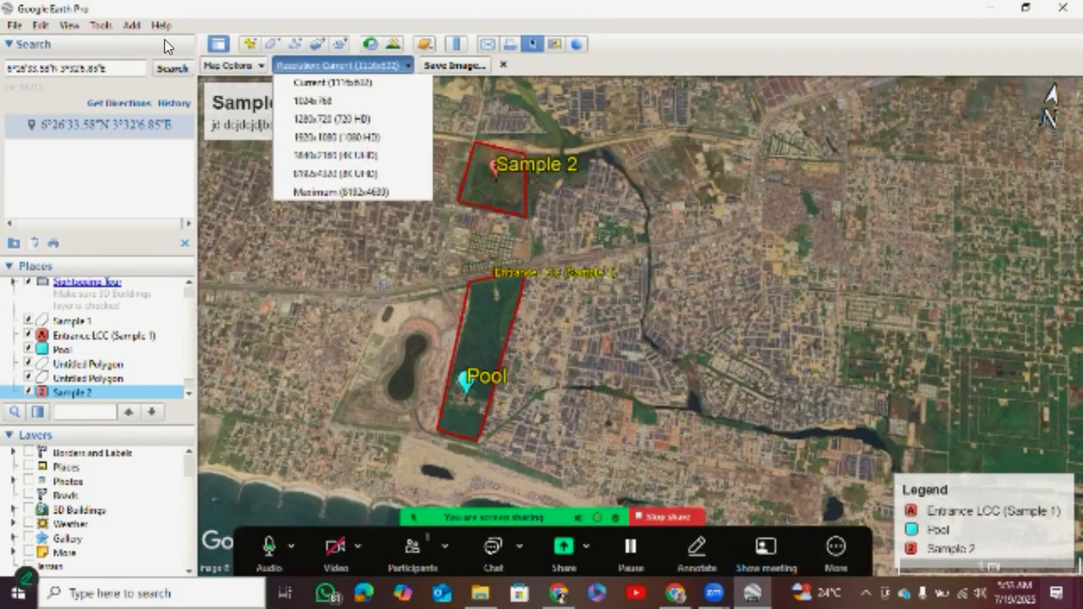
left_click(164, 114)
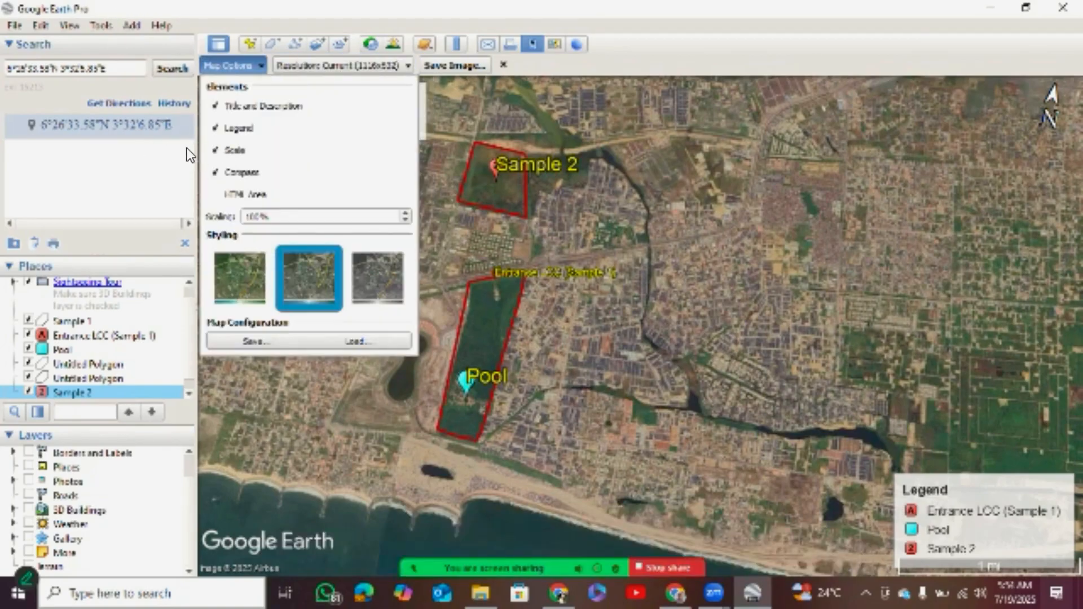
left_click(188, 148)
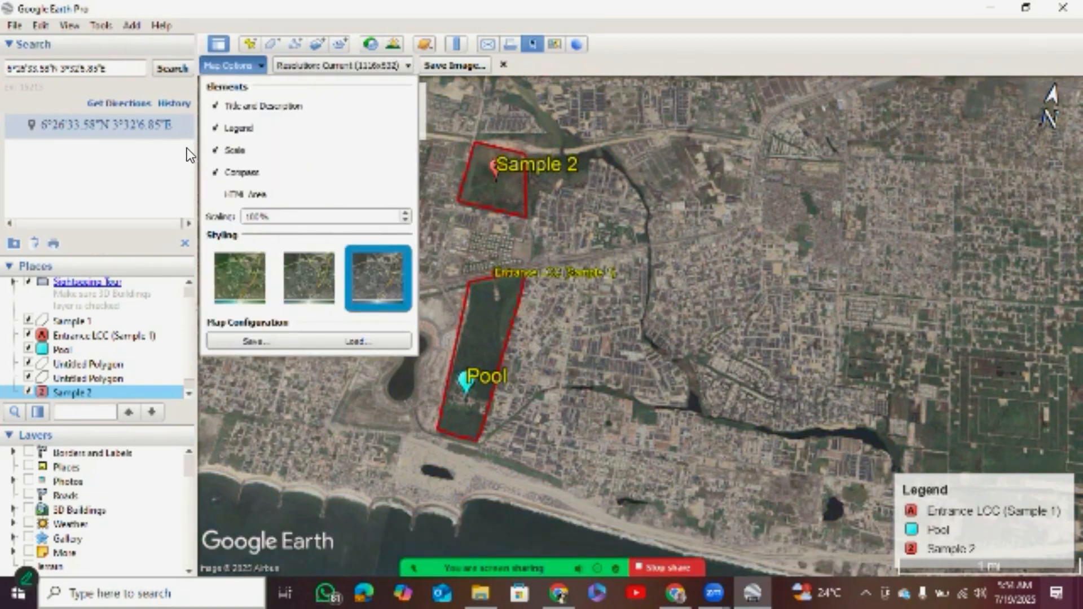
left_click(124, 147)
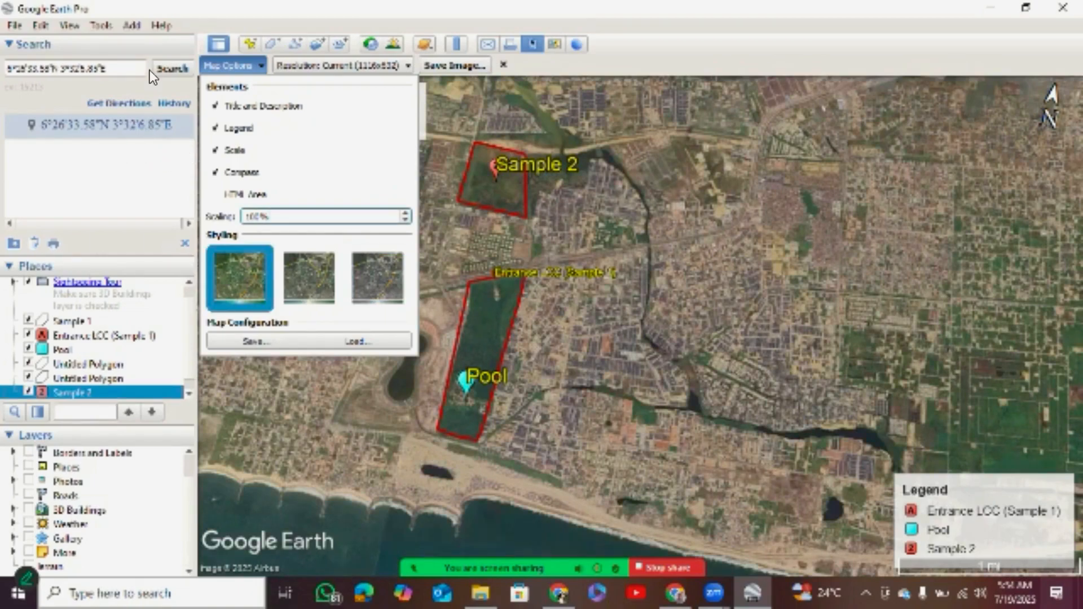
Try turning map elements such as the legend off and on, and dismiss the map configuration save.
left_click(111, 66)
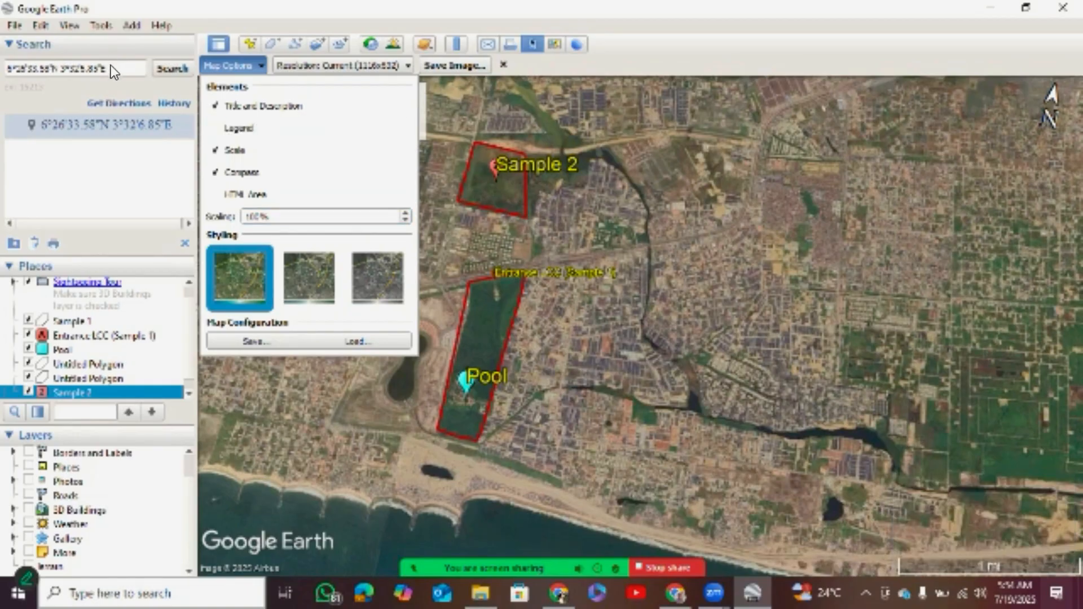
left_click(111, 66)
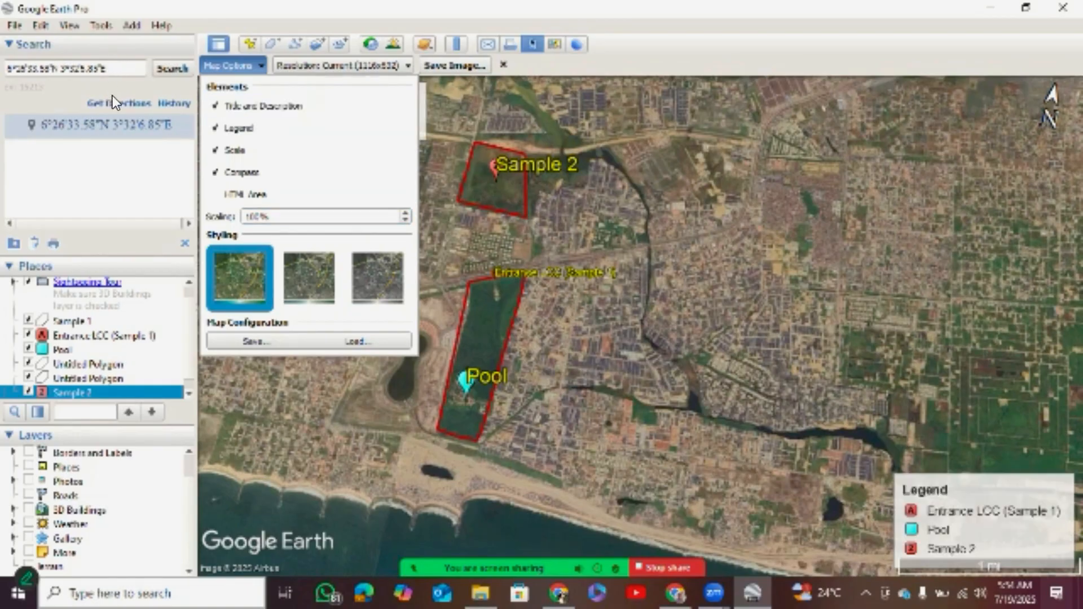
left_click(111, 87)
left_click(111, 87)
left_click(124, 172)
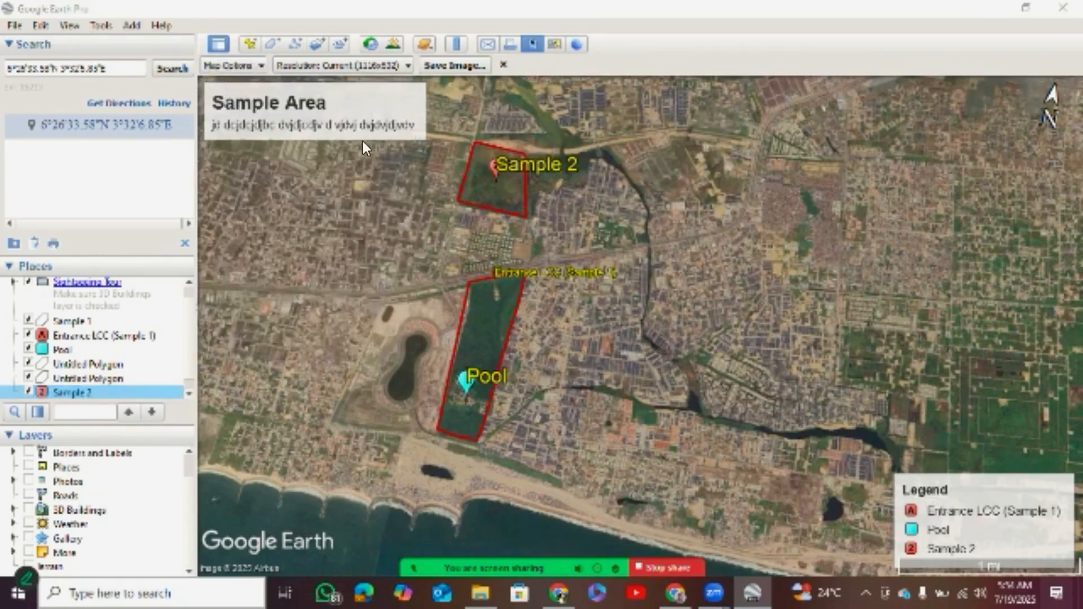
key("Escape")
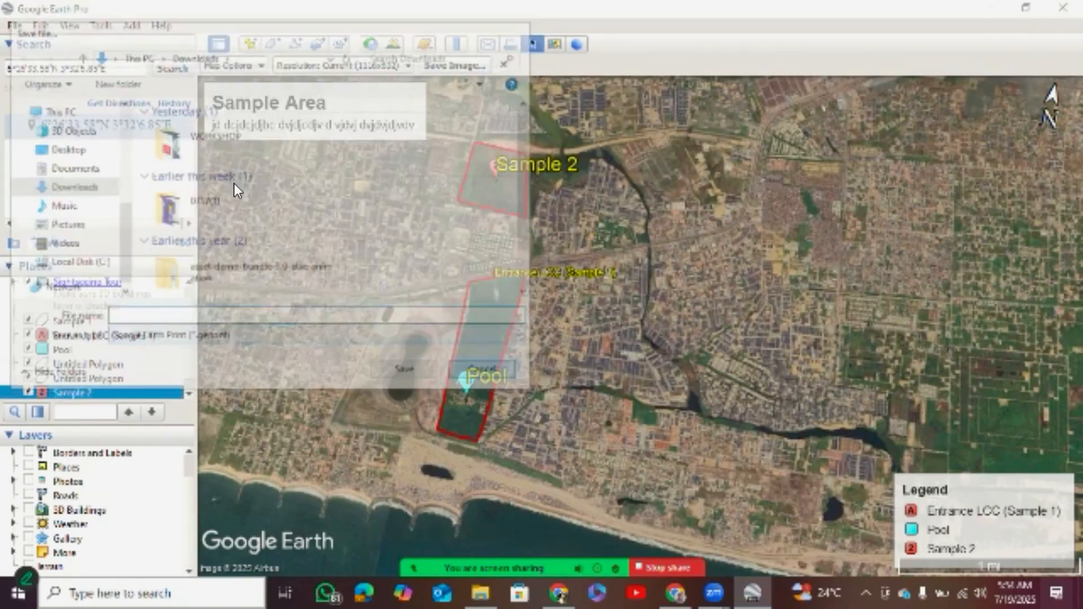
Save the map as a JPEG image named "Sample Area for Lekki Study" in the Downloads folder.
left_click(454, 66)
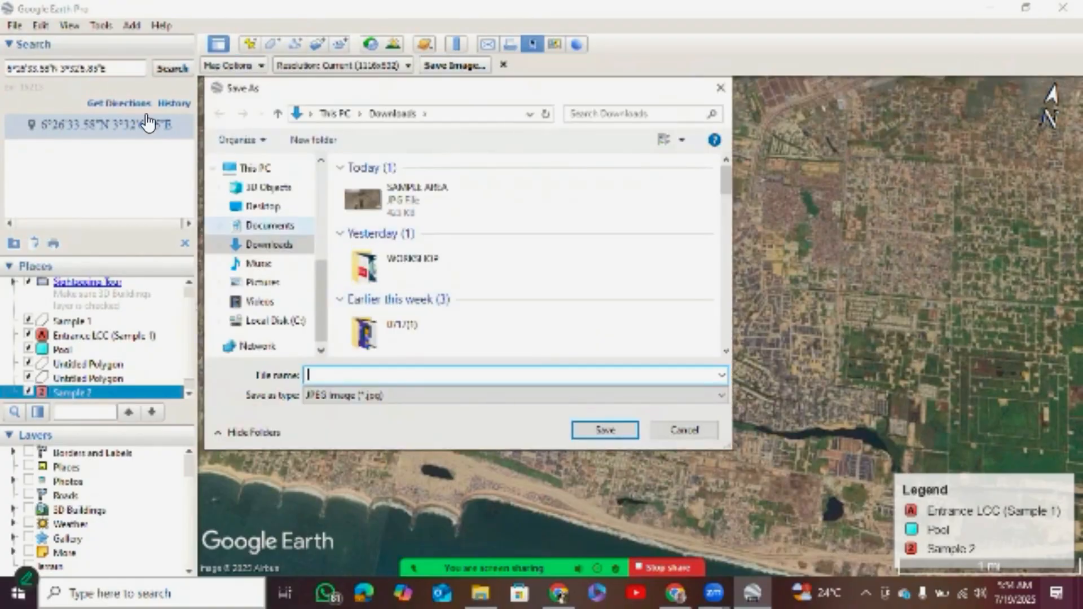
left_click_drag(321, 278, 321, 267)
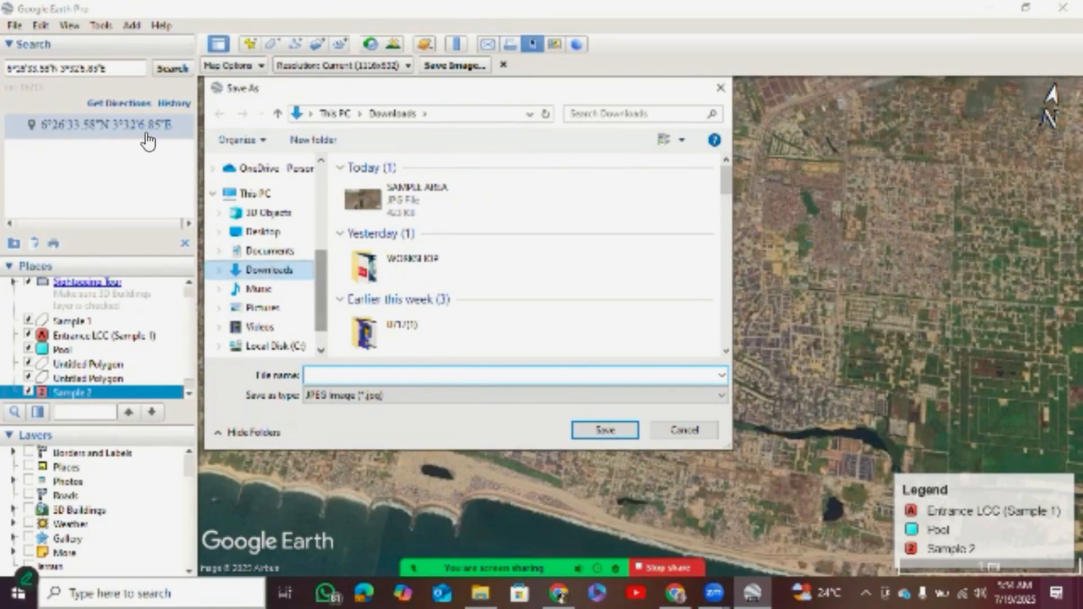
left_click(270, 251)
left_click(263, 231)
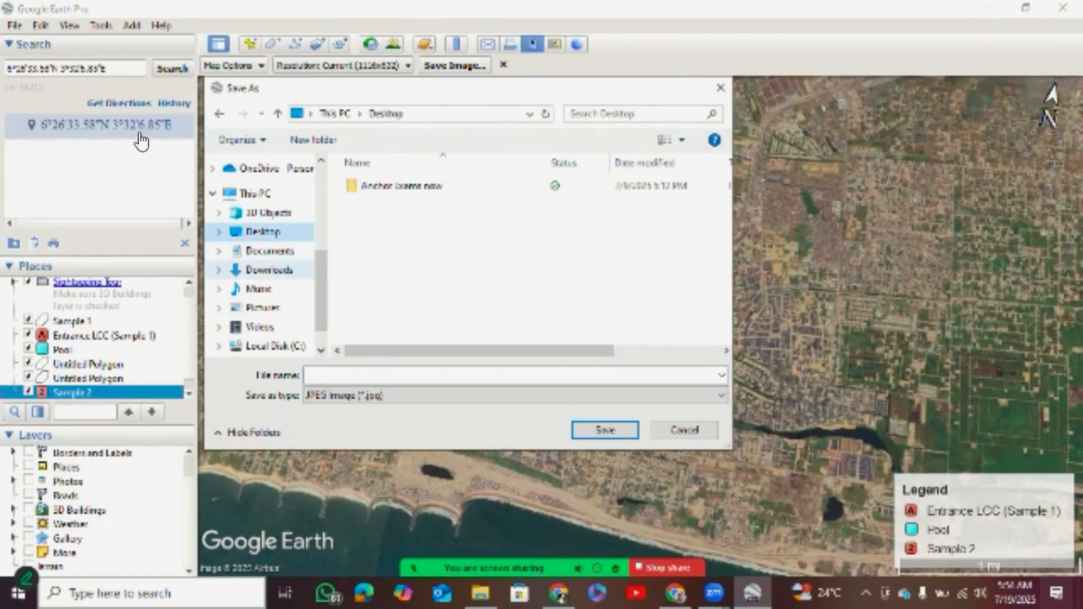
left_click(268, 270)
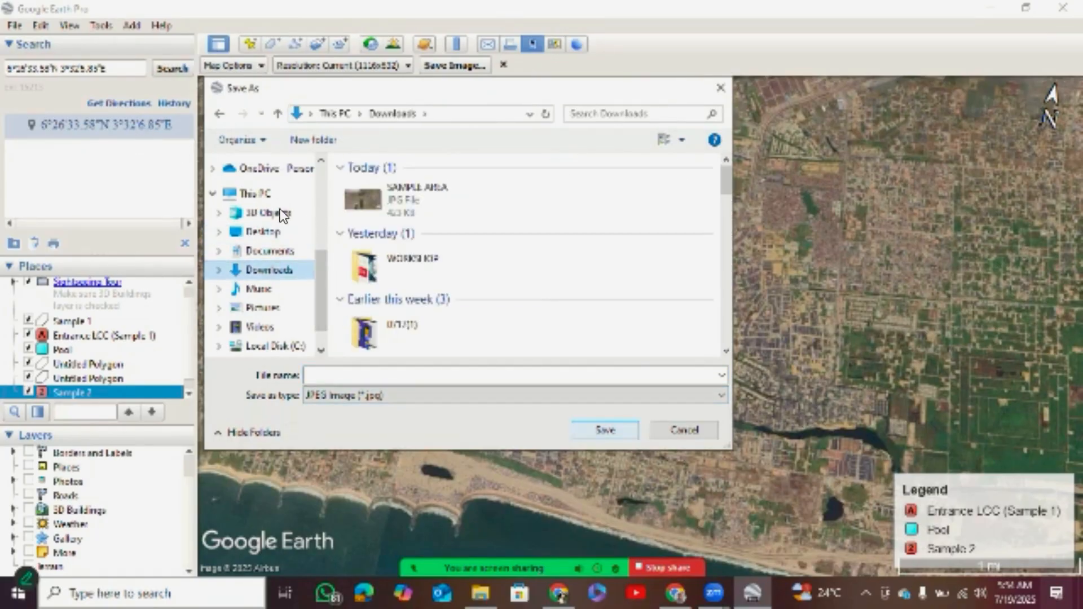
left_click(449, 375)
type("S")
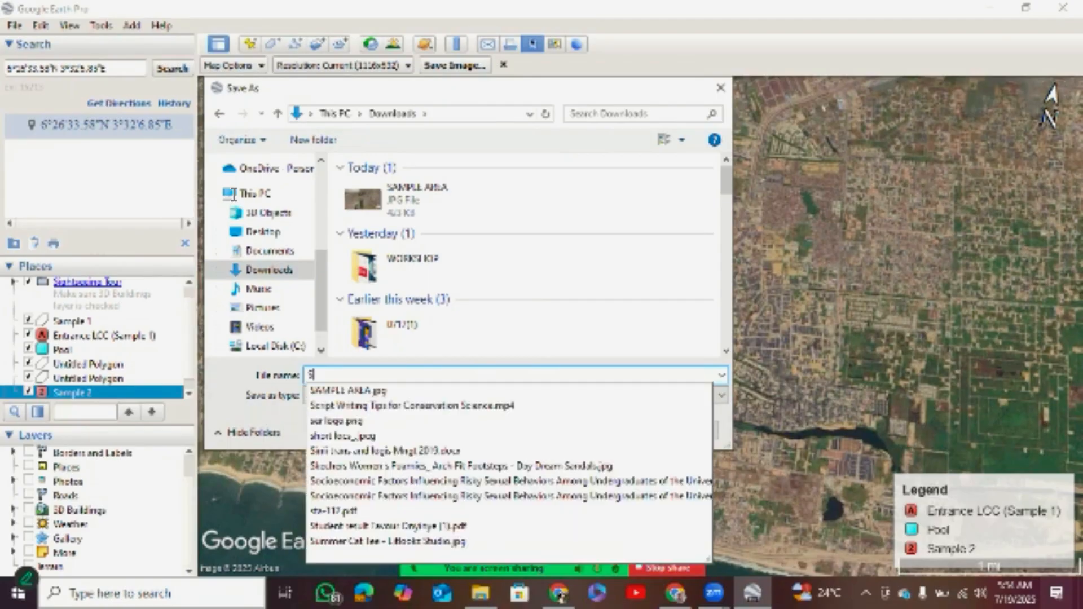
type("ample Ar")
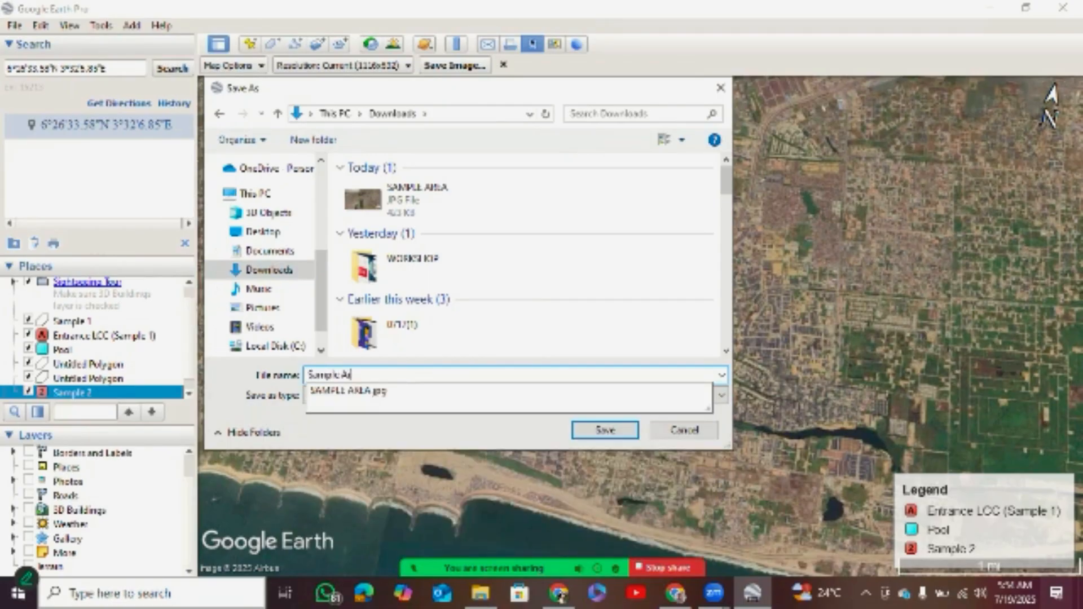
type("ea for ")
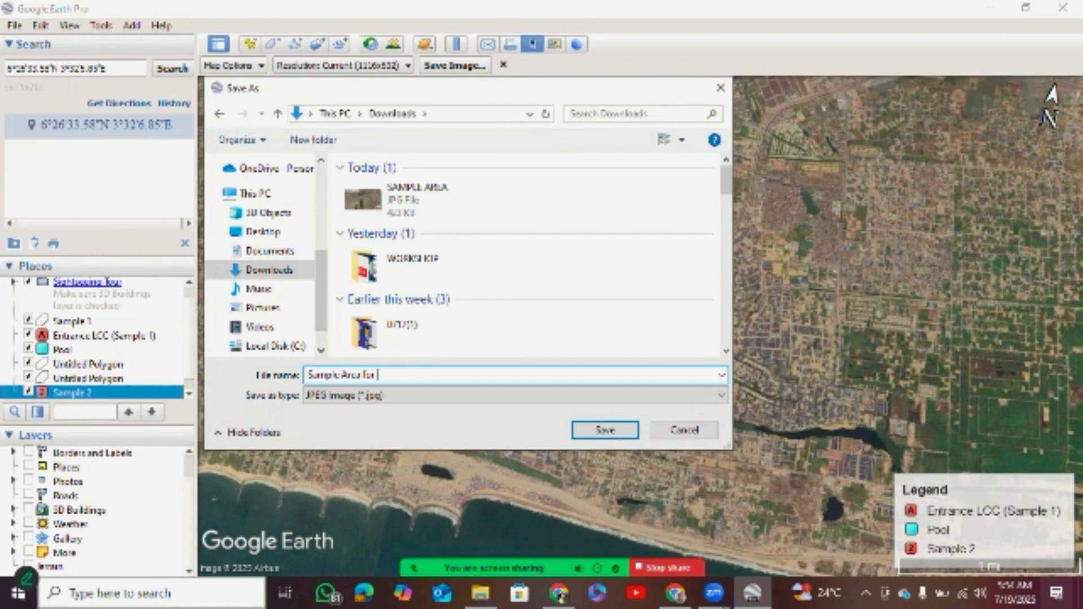
type("Lekki Study")
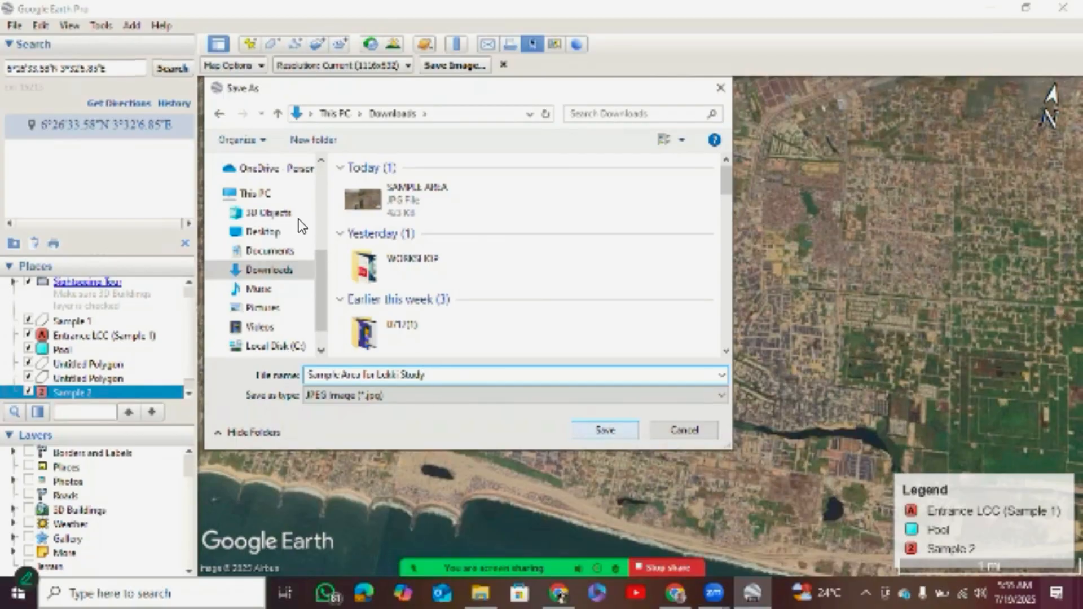
key("Return")
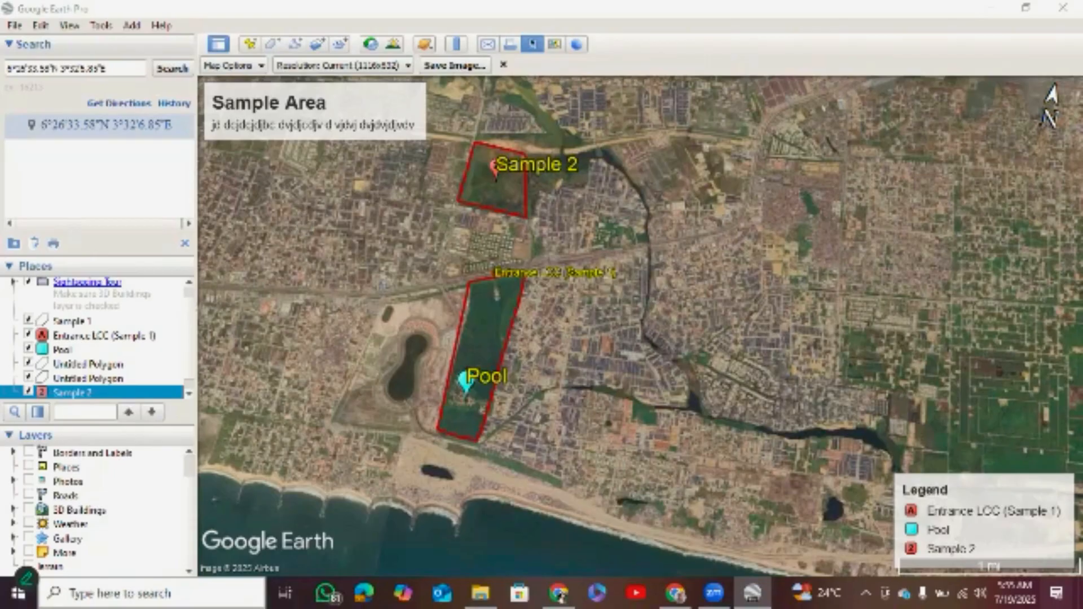
Switch to File Explorer, view the exported "Sample Area for Lekki Study" image from Downloads, and return to Google Earth Pro.
key("alt+Tab")
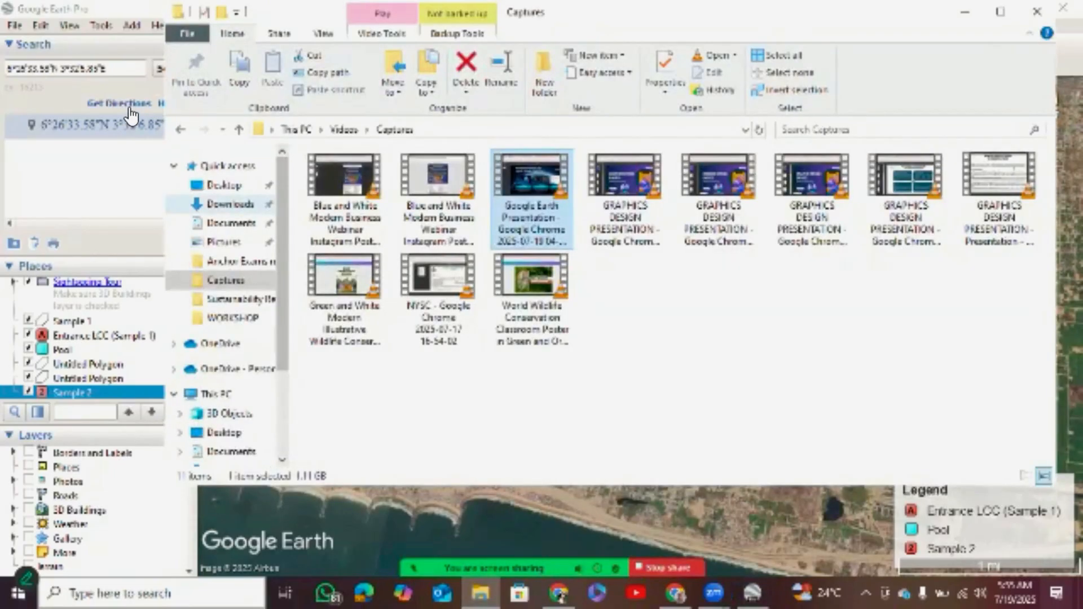
left_click(229, 204)
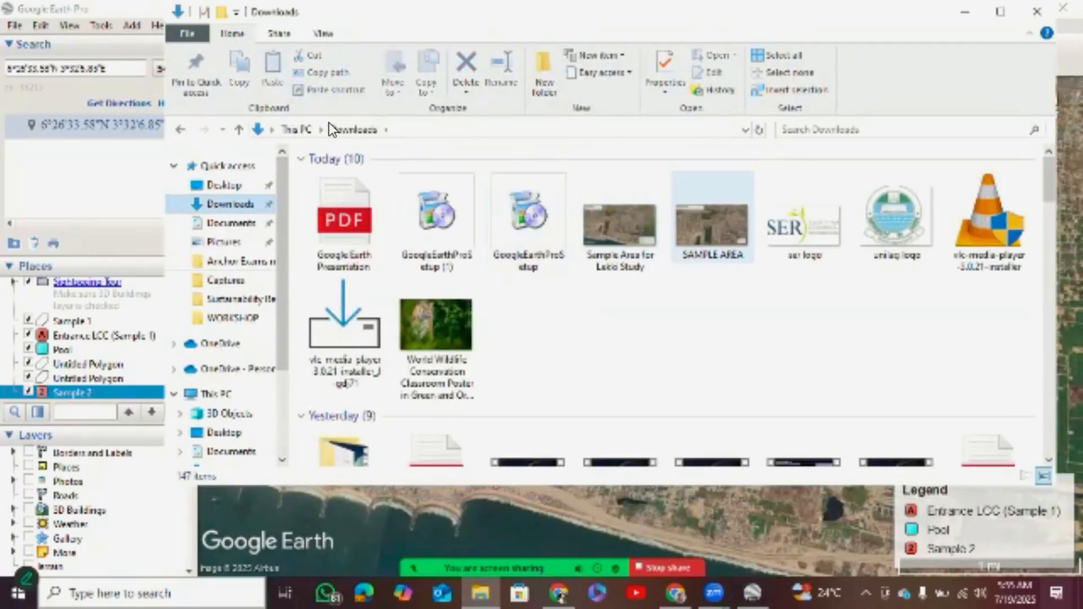
key("Left")
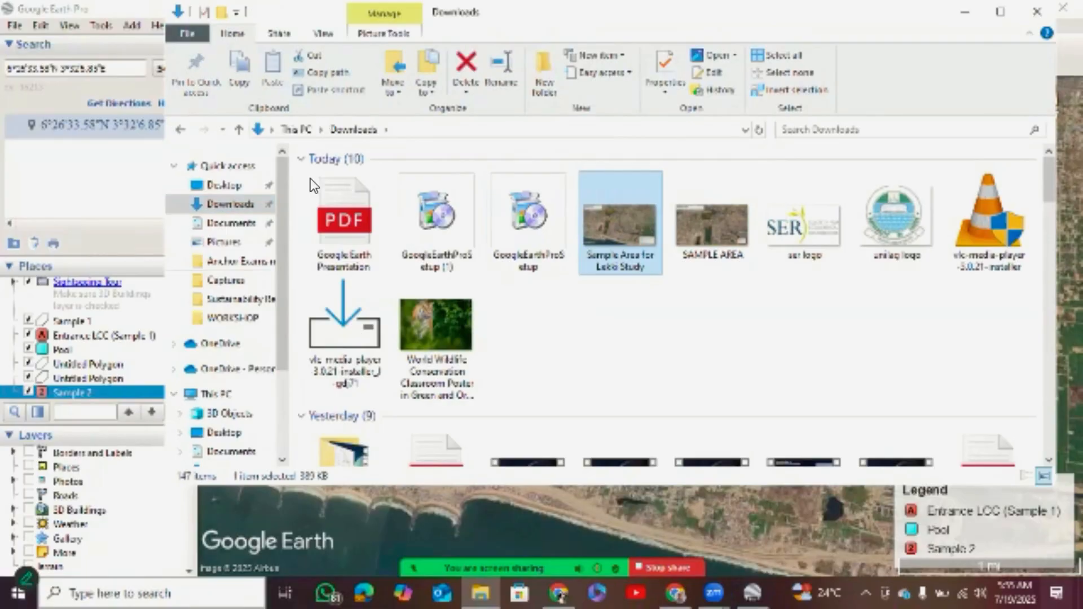
key("Return")
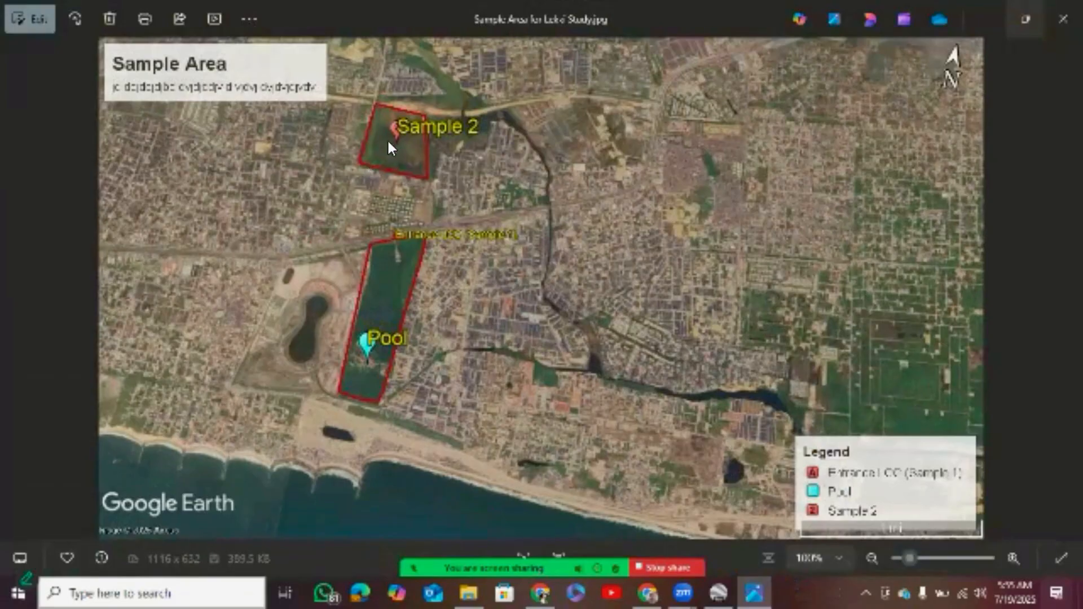
left_click(986, 19)
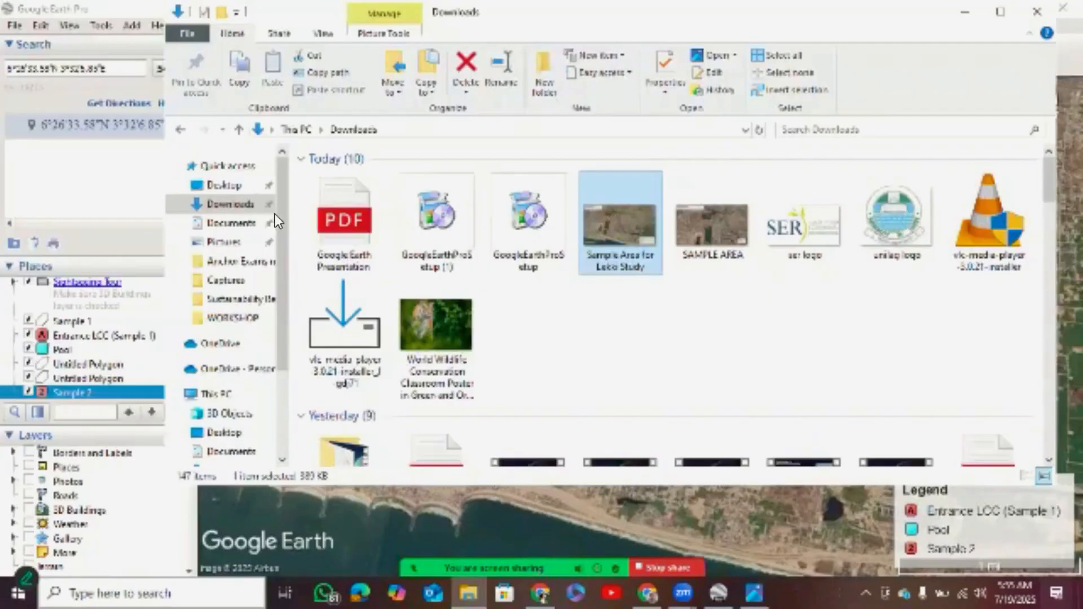
left_click(754, 593)
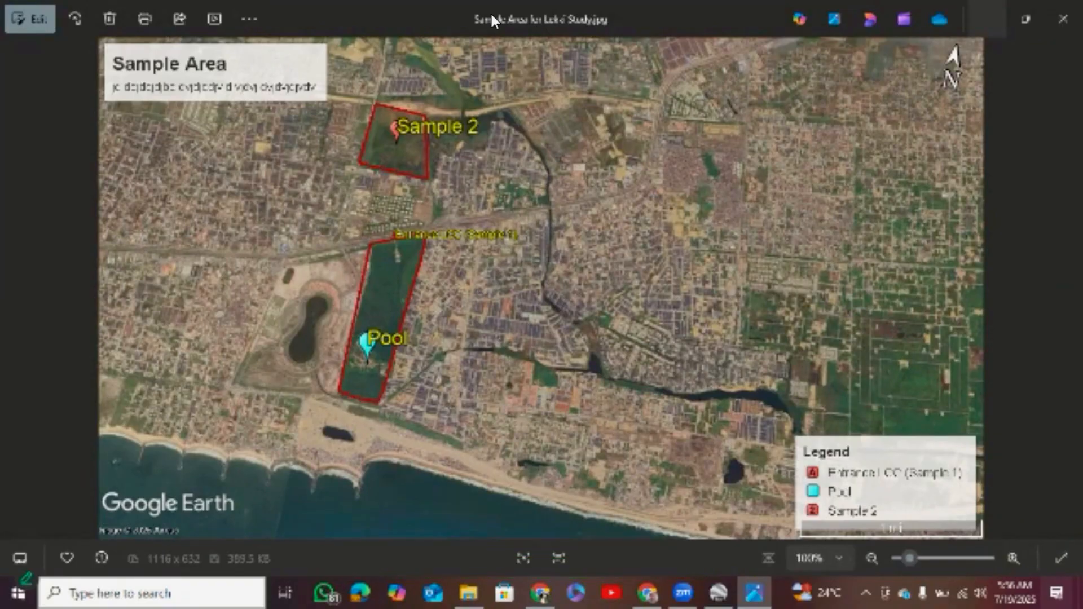
left_click(987, 18)
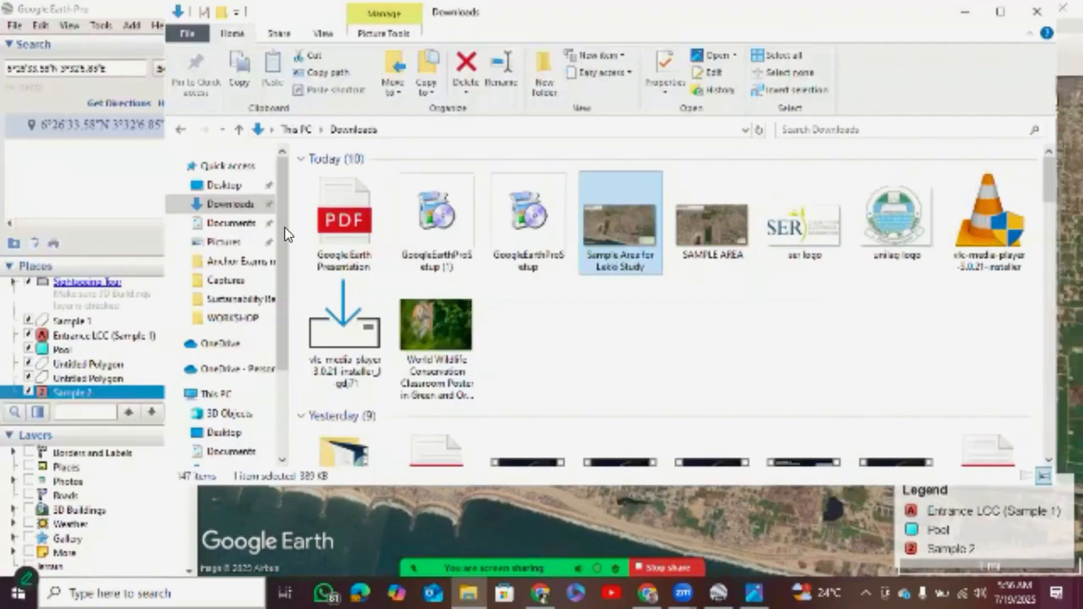
left_click(290, 180)
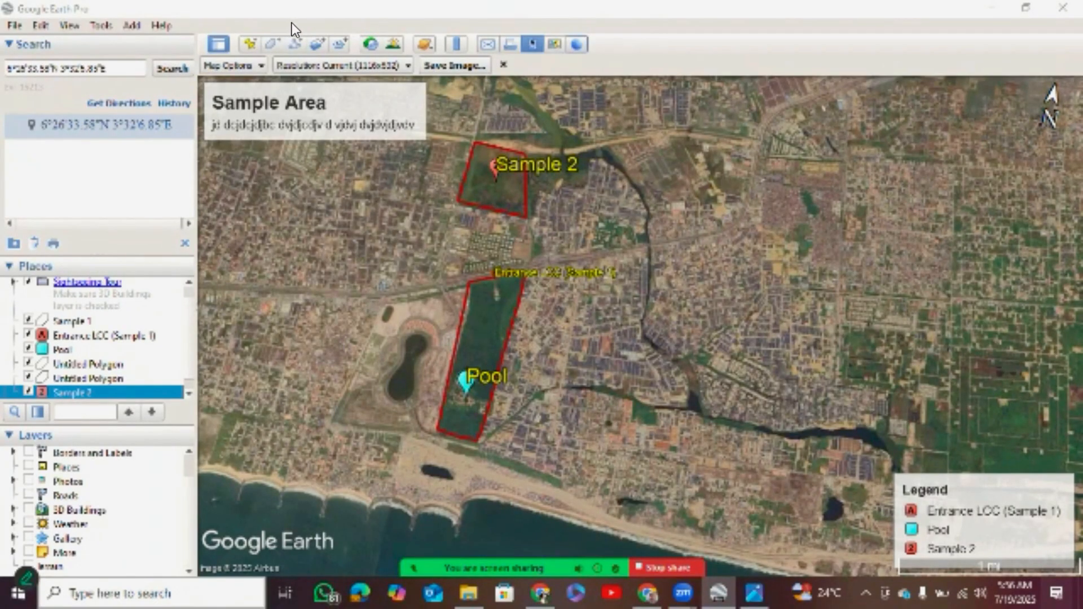
key("alt+Tab")
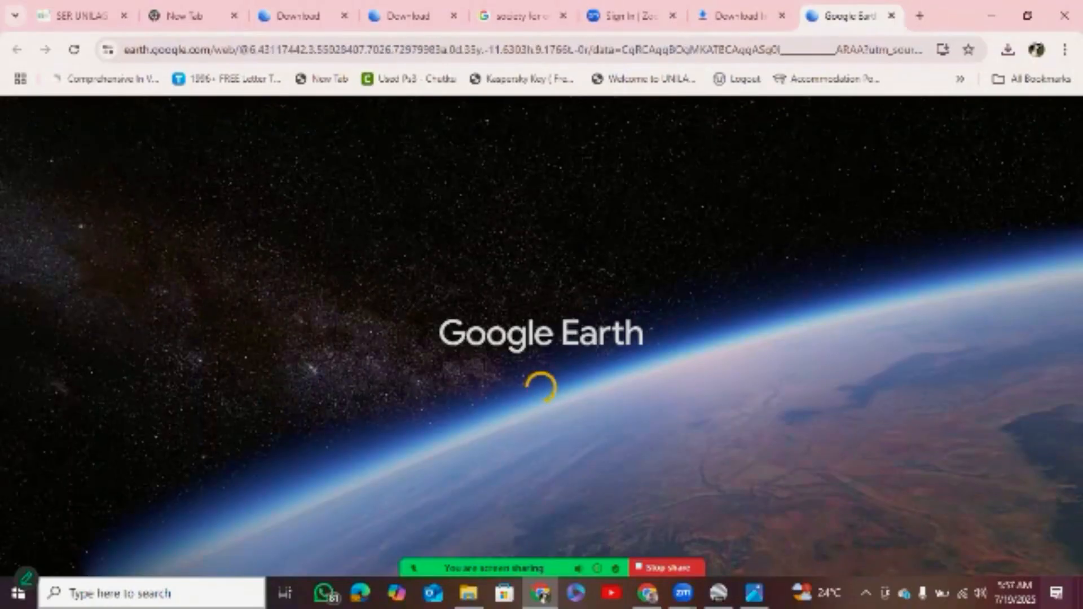
left_click(719, 595)
left_click(540, 595)
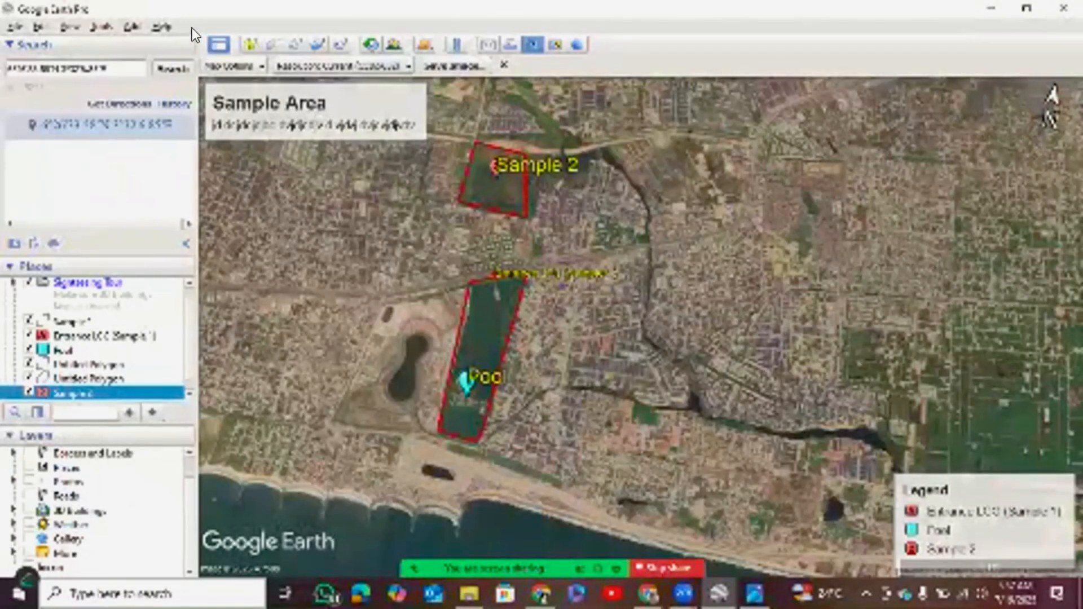
Close the save-image layout and examine the Sample 2 area and the Sample 1 area with the pool more closely on the map.
left_click(504, 66)
scroll(639, 312, "up", 3)
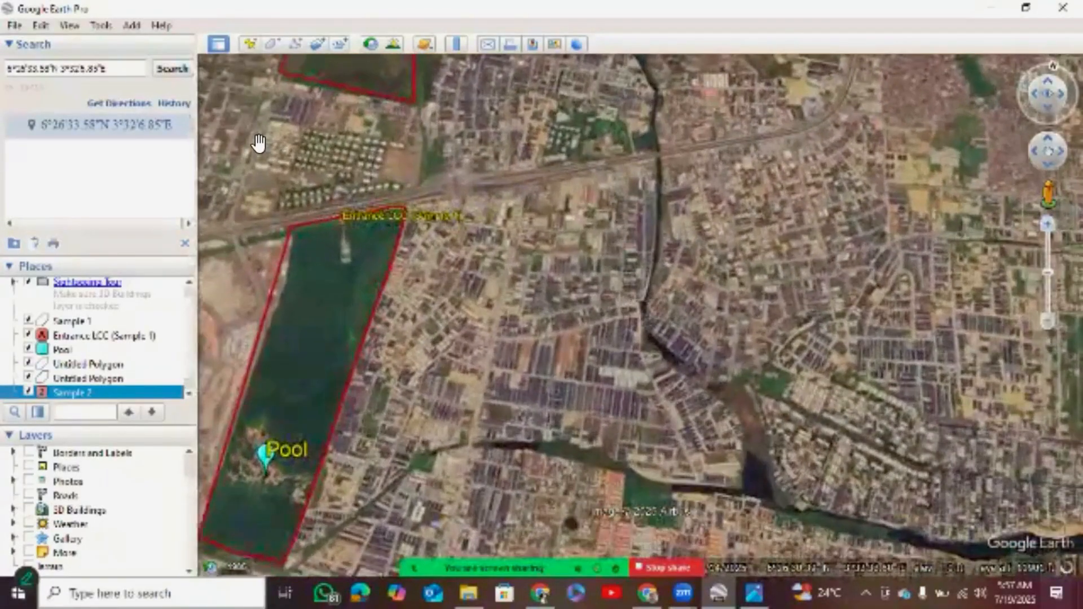
left_click_drag(259, 138, 350, 121)
left_click_drag(318, 179, 347, 127)
left_click_drag(242, 84, 293, 288)
left_click_drag(271, 159, 305, 294)
left_click_drag(234, 78, 242, 116)
left_click_drag(266, 157, 218, 75)
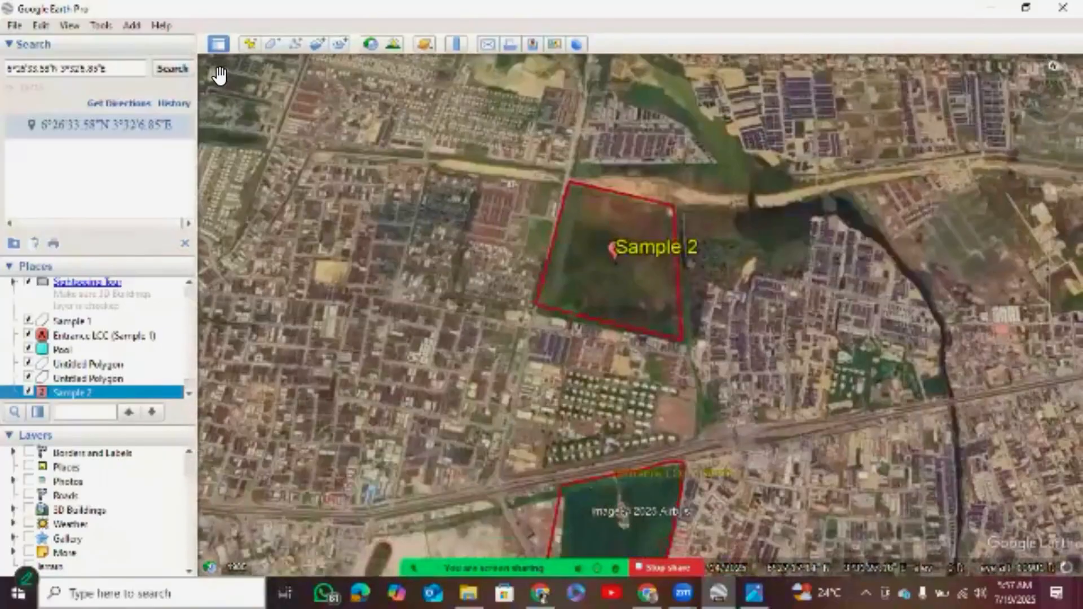
left_click_drag(261, 183, 227, 87)
left_click_drag(248, 160, 251, 107)
left_click_drag(366, 184, 353, 92)
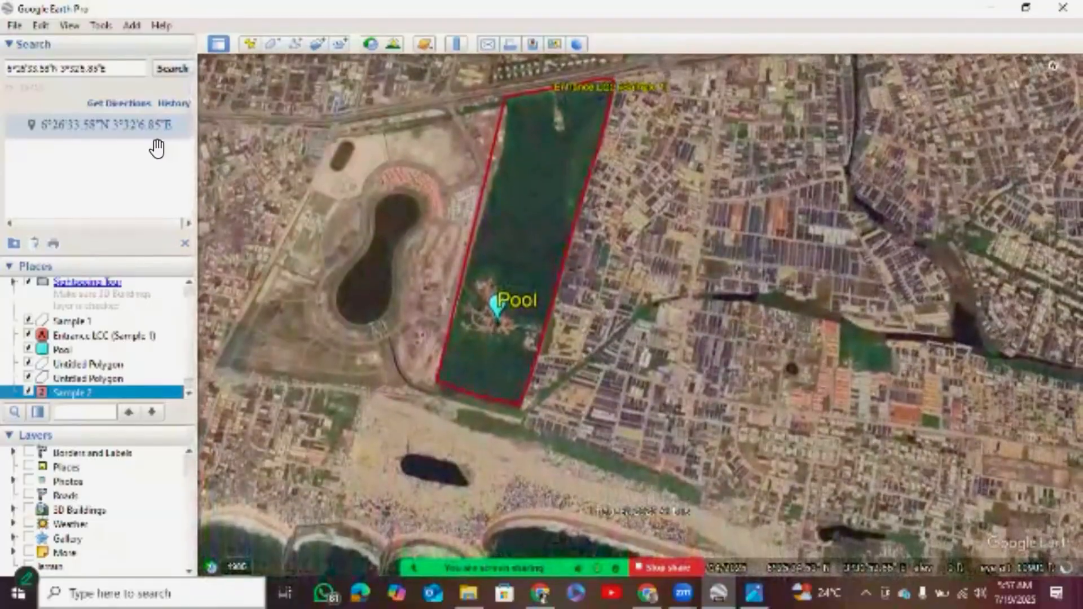
left_click_drag(329, 155, 314, 197)
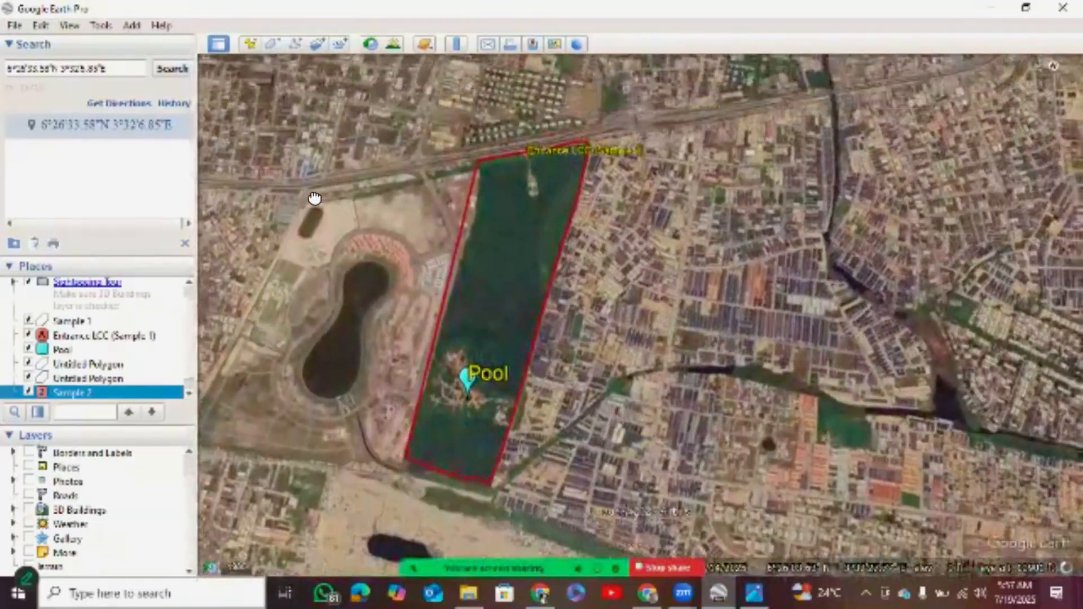
left_click_drag(355, 145, 360, 204)
left_click_drag(377, 138, 387, 210)
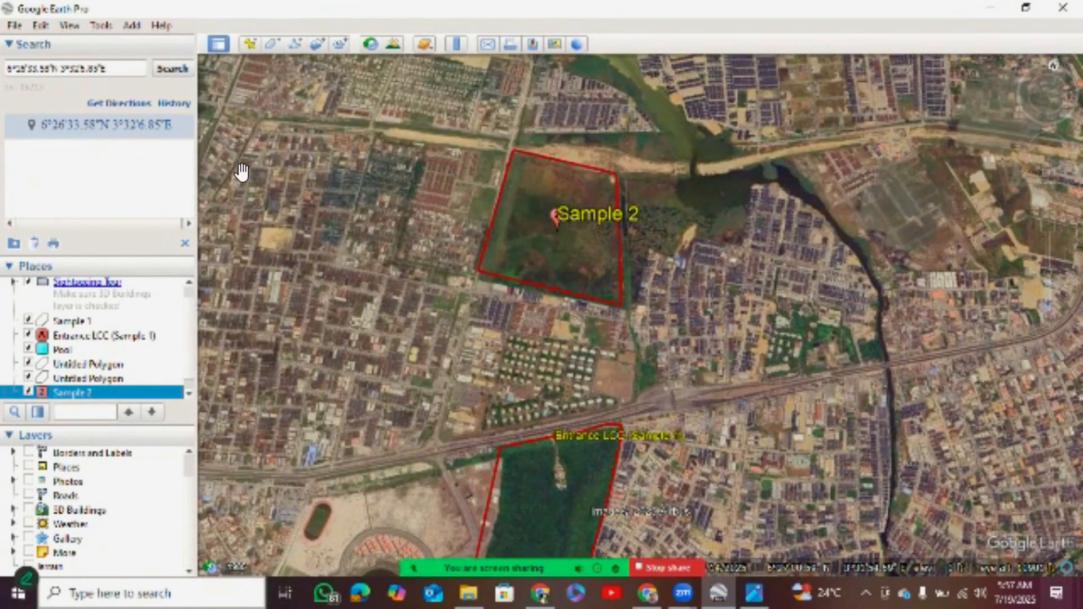
left_click_drag(286, 211, 295, 172)
left_click_drag(317, 254, 324, 183)
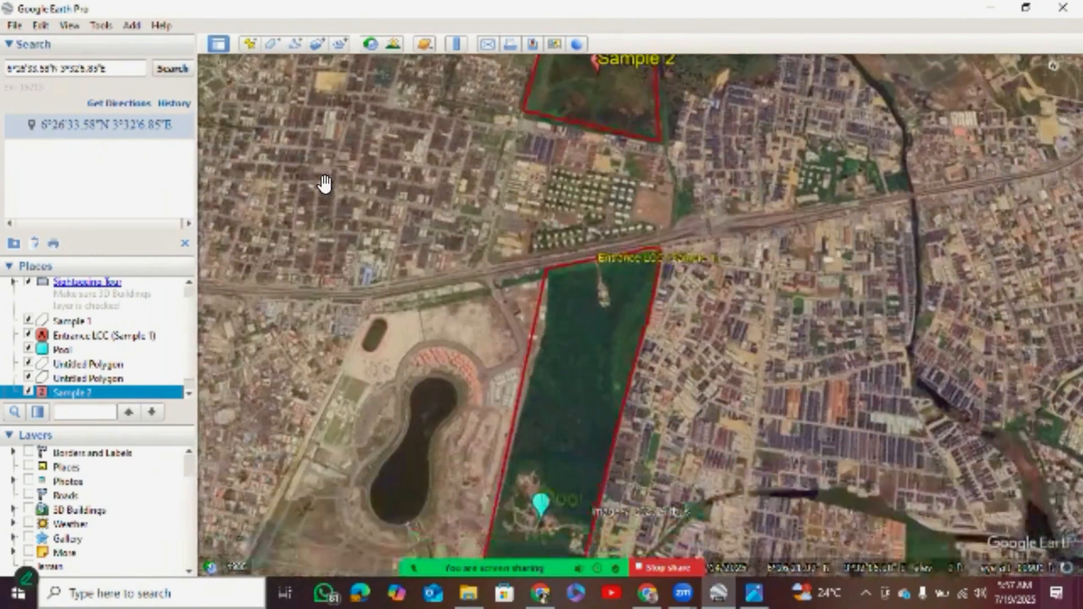
mouse_move(1050, 93)
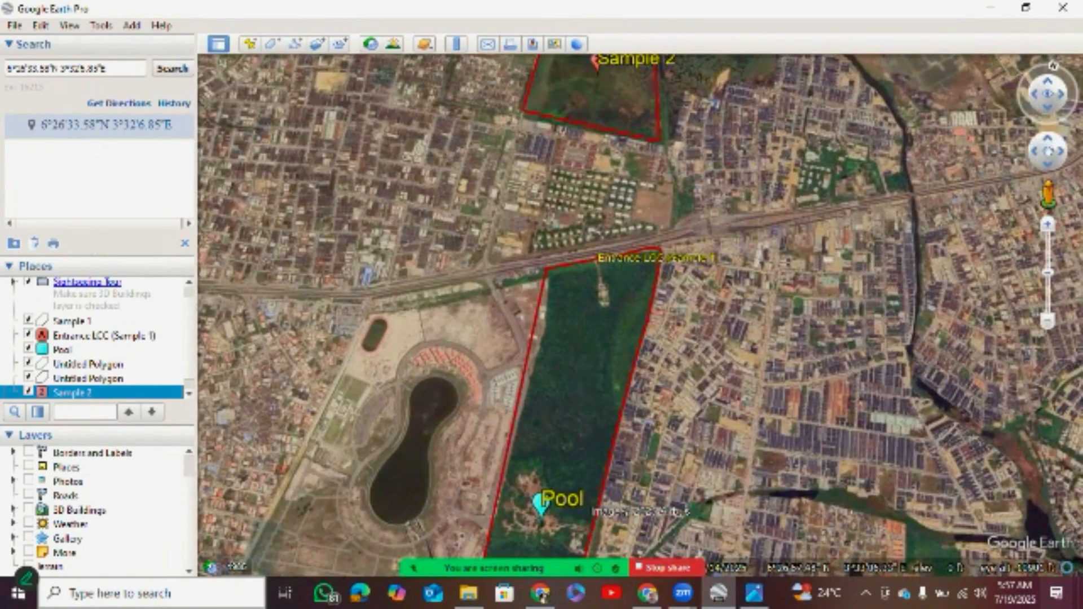
left_click(1047, 224)
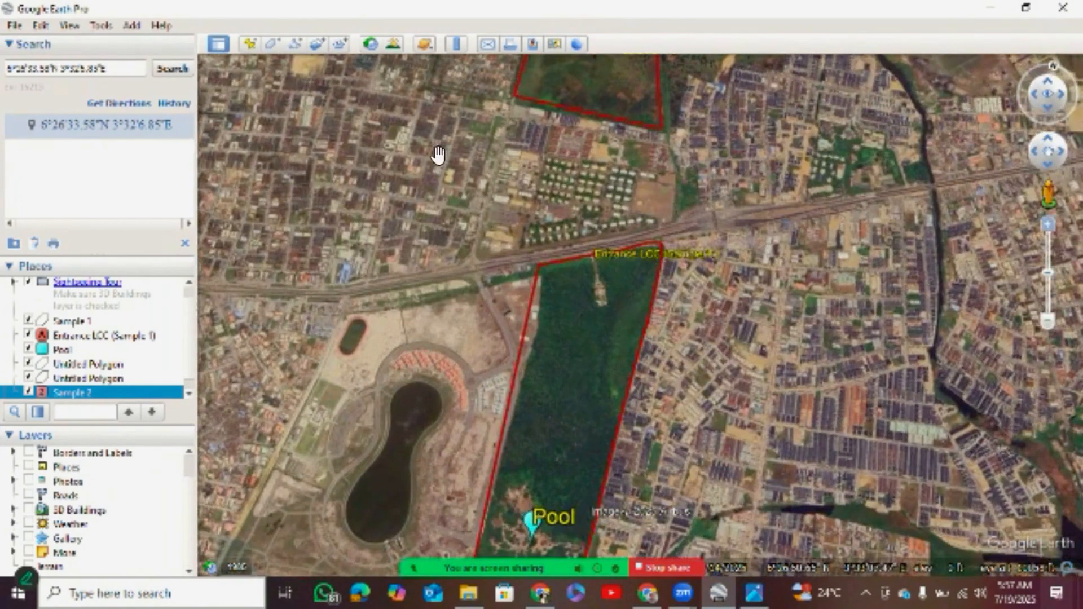